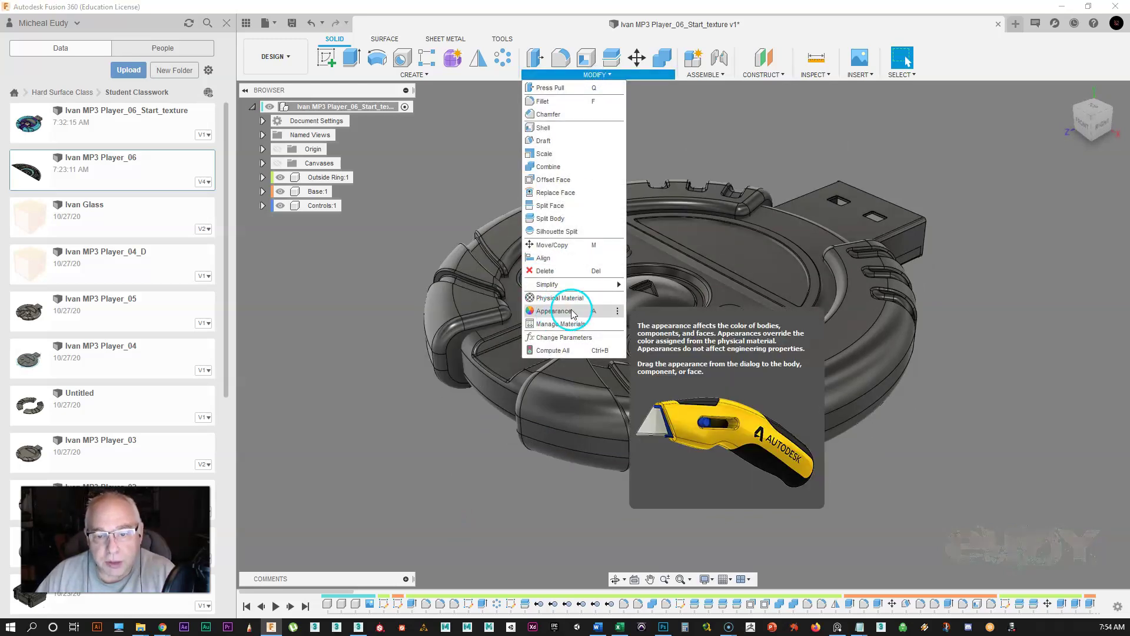
Open the Appearance settings for the MP3 player and place them clear of the model
left_click(555, 311)
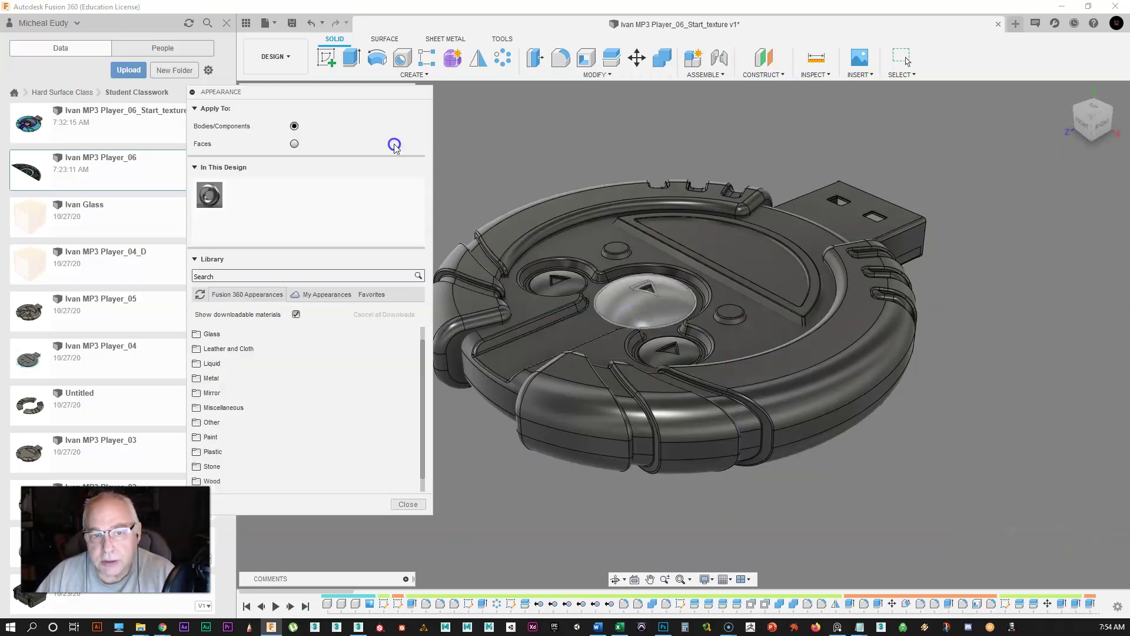
middle_click_drag(732, 131, 636, 157)
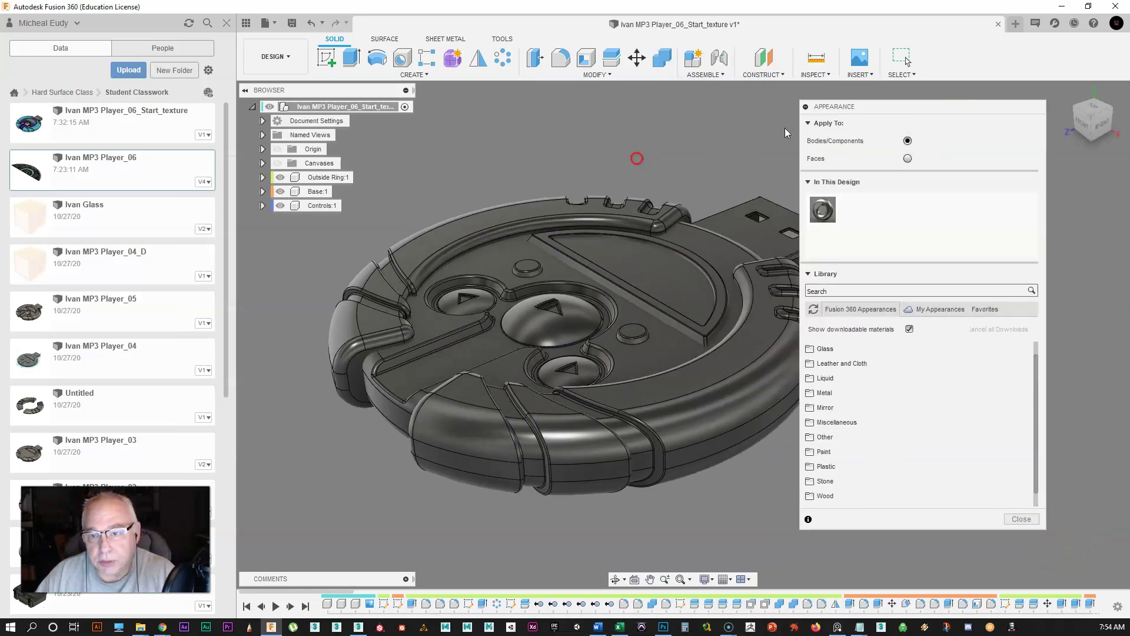
left_click_drag(843, 105, 905, 99)
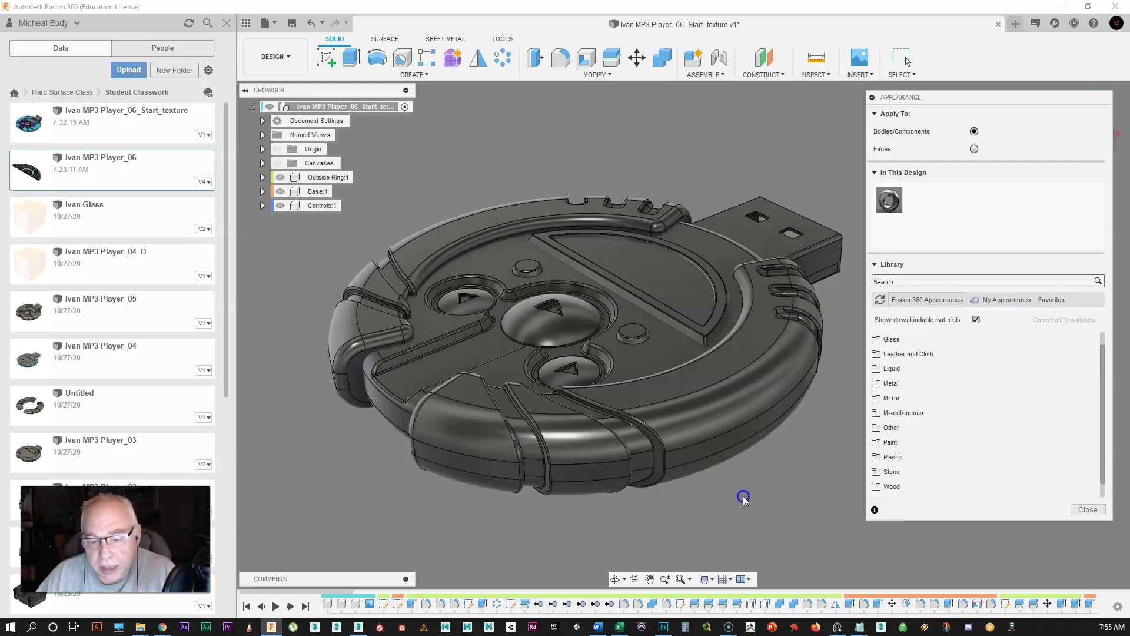
Switch to Photoshop, sample the light blue of the INFINITE lettering, copy its hex code 48bfe3, and return to Fusion 360
left_click(664, 628)
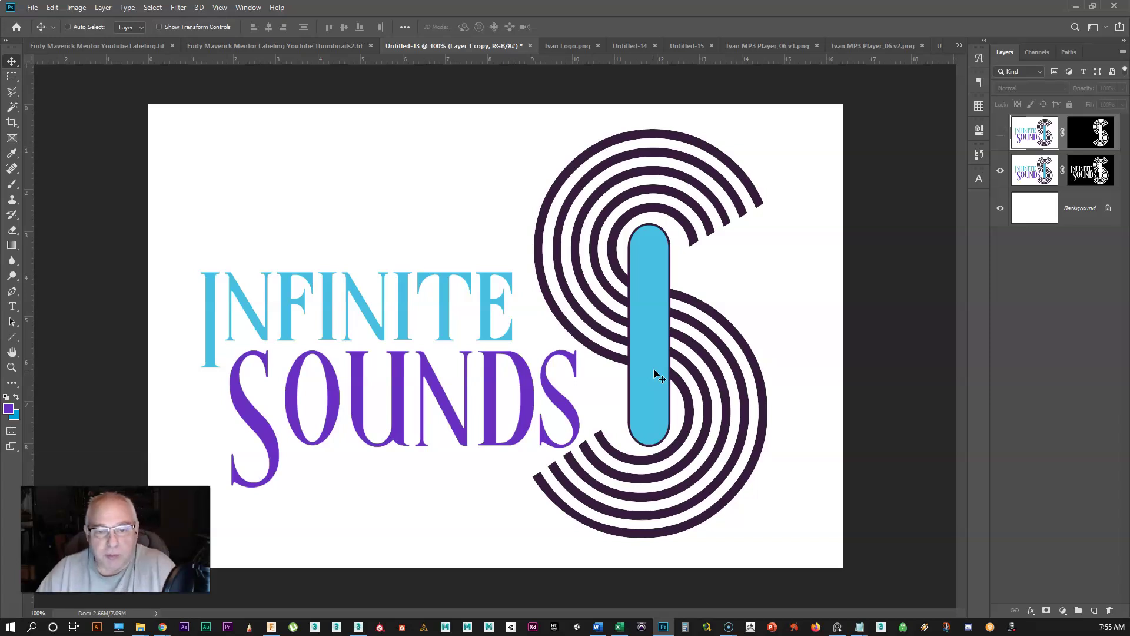
left_click(15, 399)
left_click(11, 153)
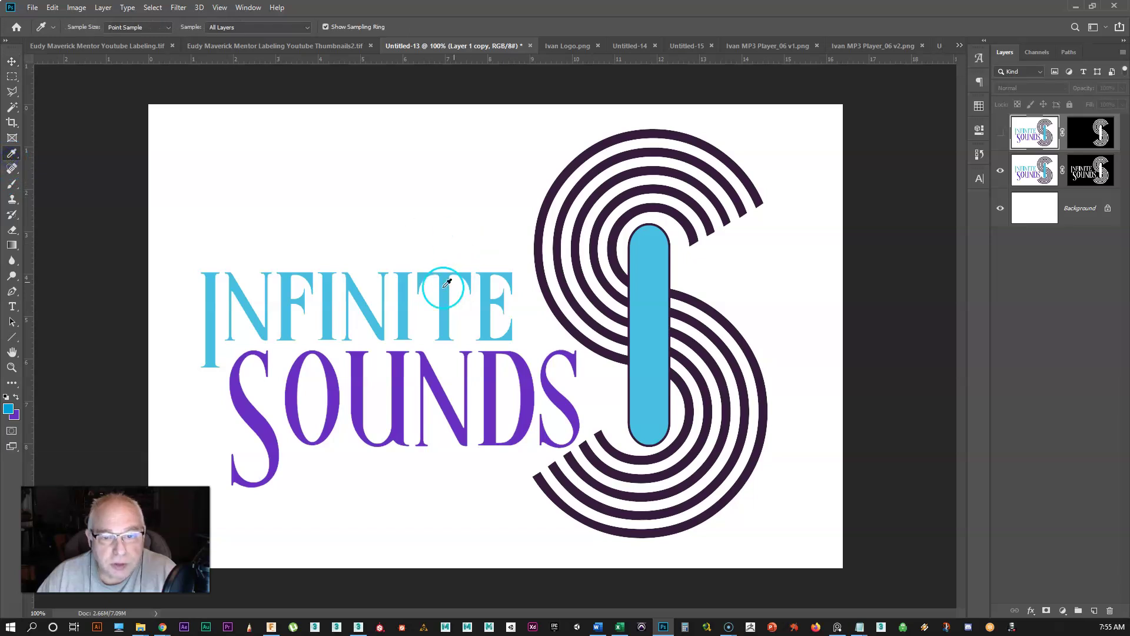
left_click(9, 408)
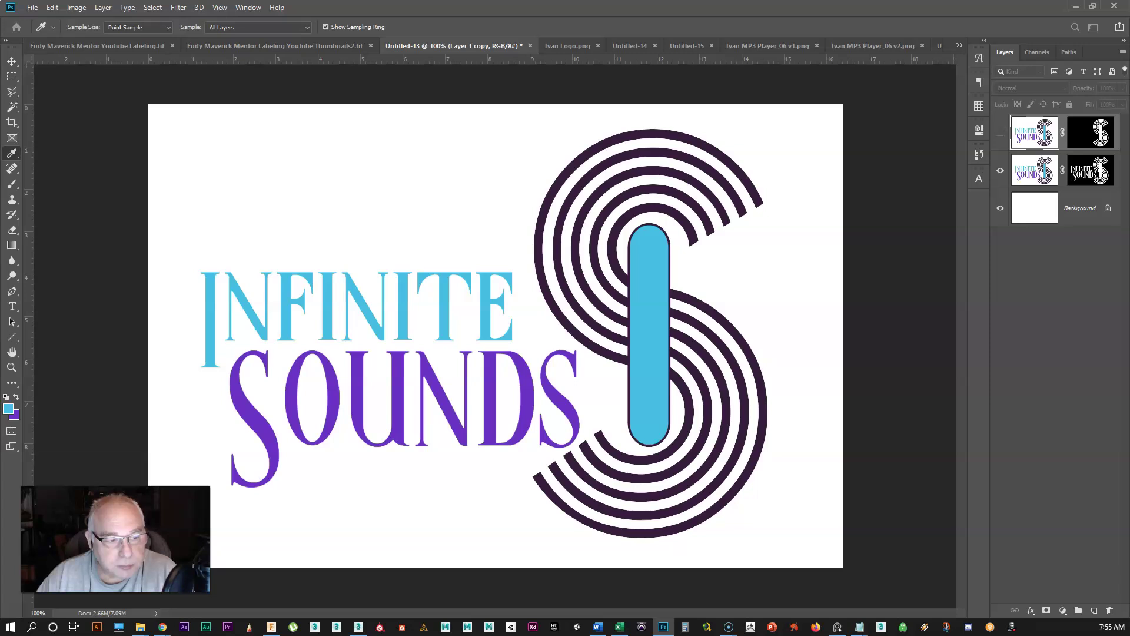
left_click_drag(416, 17, 464, 72)
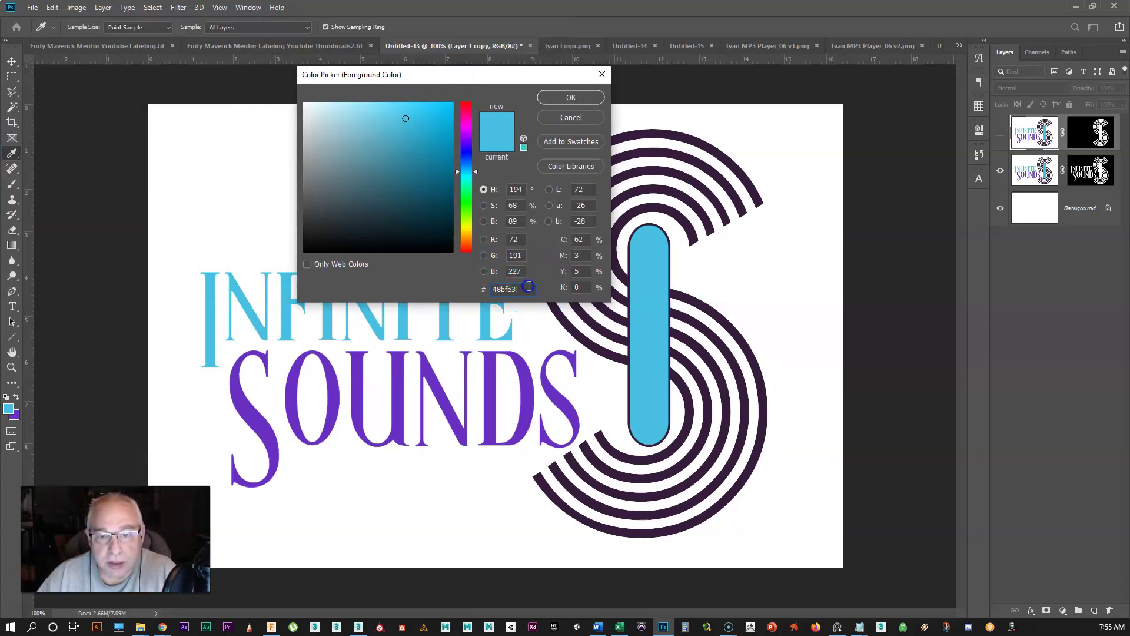
right_click(497, 290)
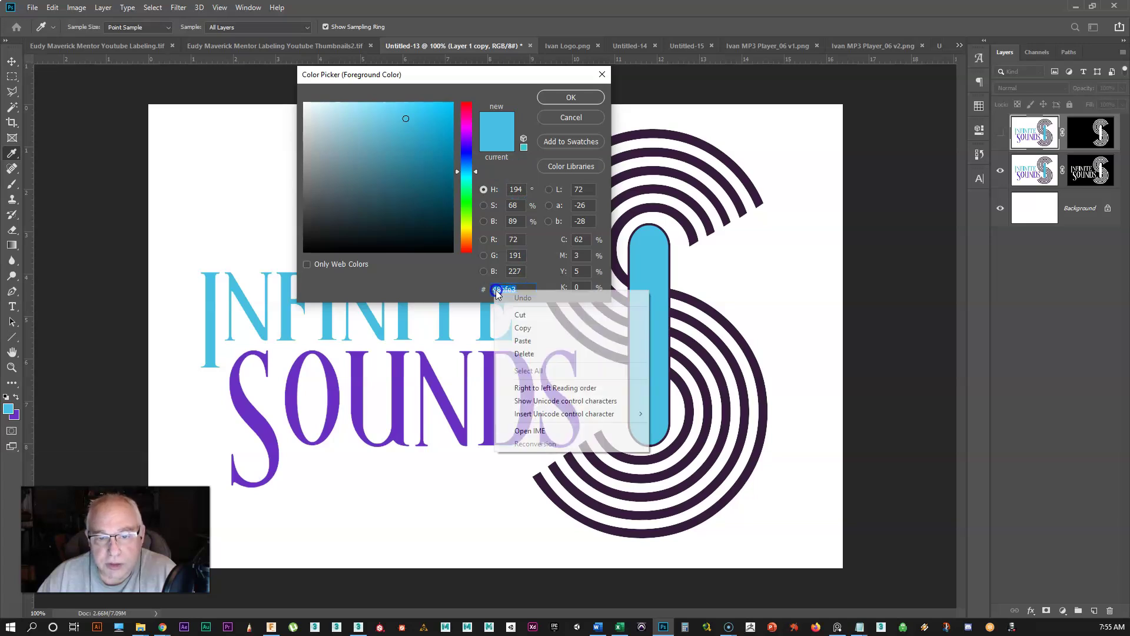
left_click(515, 325)
left_click(551, 118)
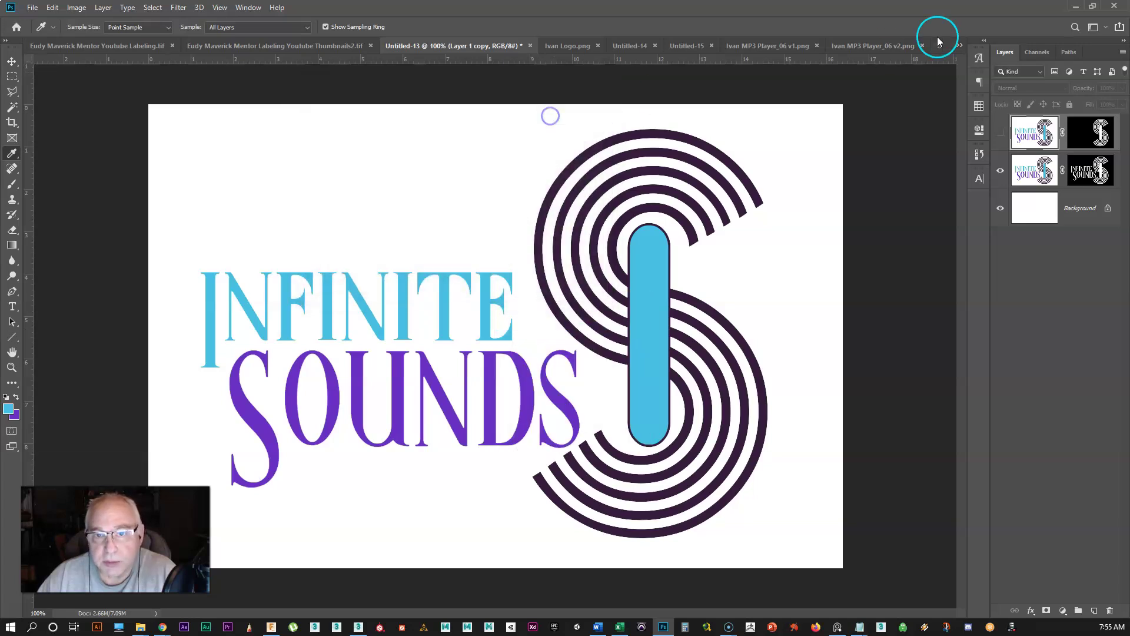
left_click(1073, 6)
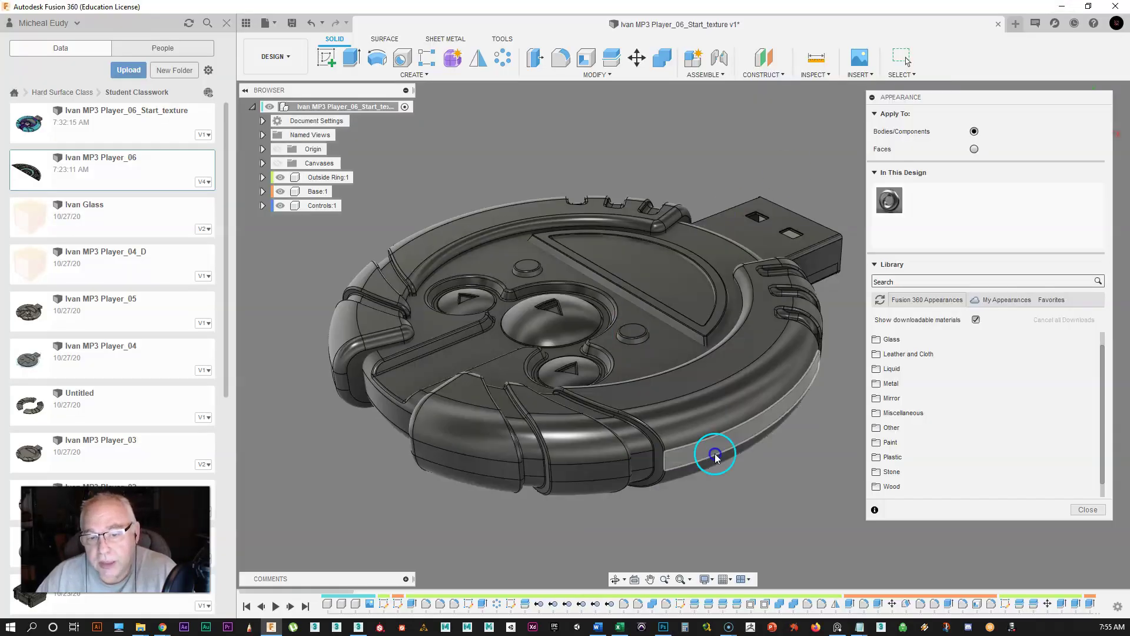
Add the ABS (White) appearance from the Plastic library to the appearances used in this design
left_click(423, 245)
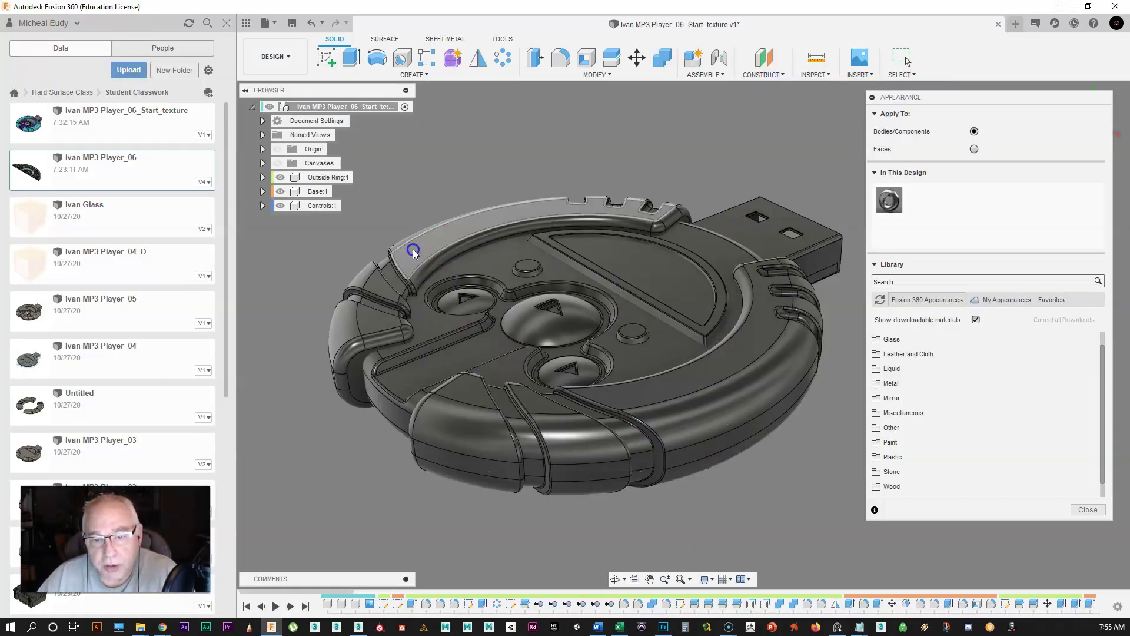
left_click_drag(1110, 382, 1109, 387)
left_click(886, 443)
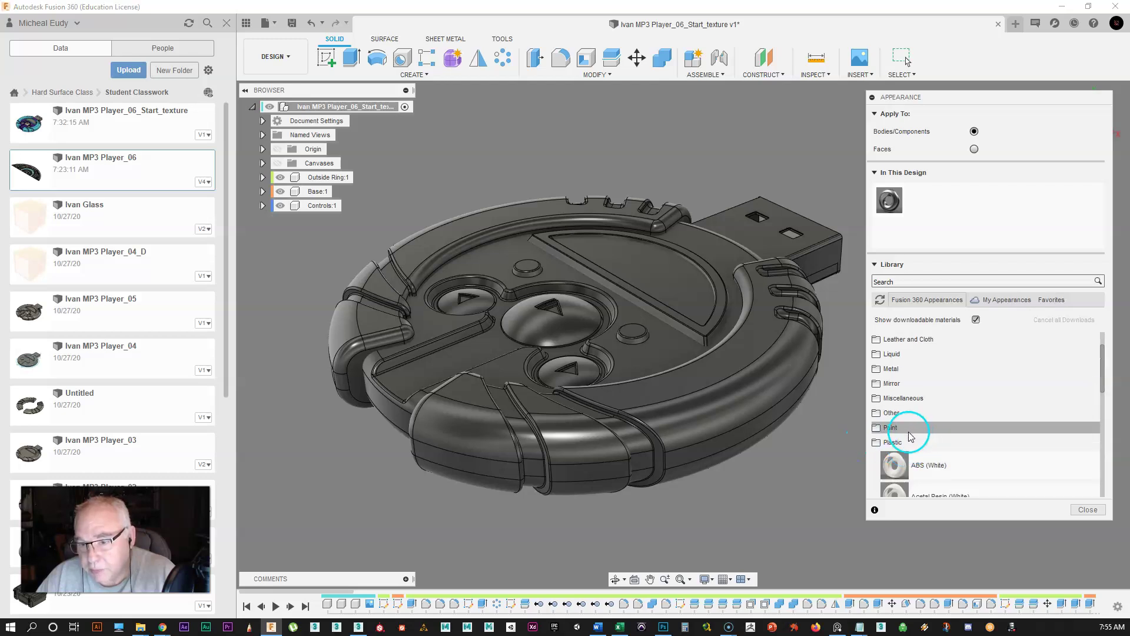
scroll(886, 443, "down", 3)
left_click(1094, 402)
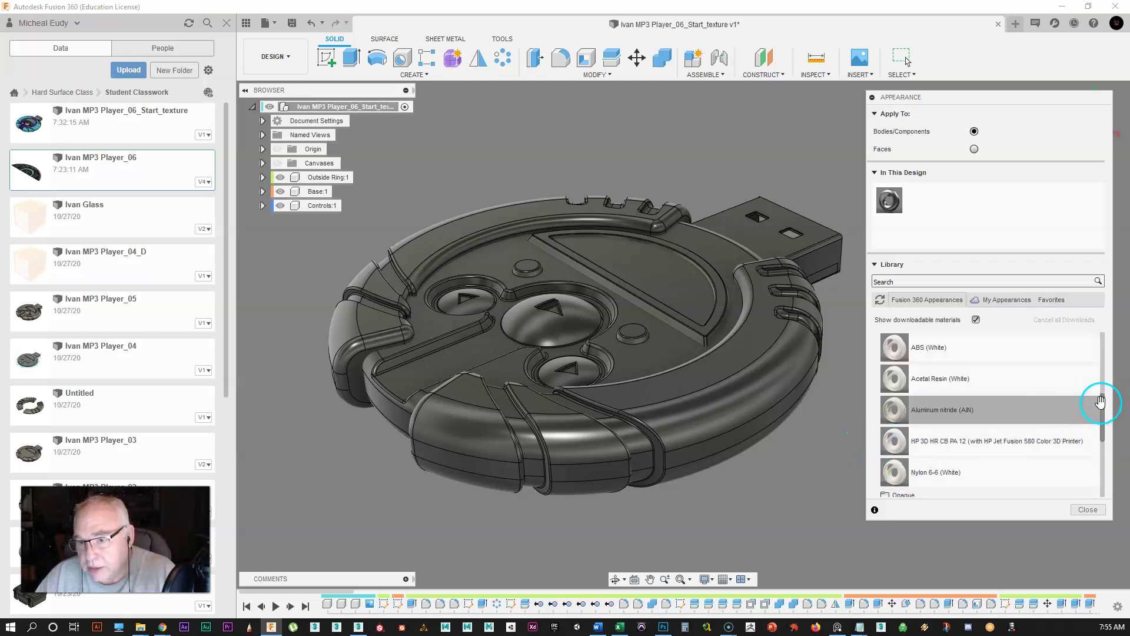
scroll(968, 357, "up", 2)
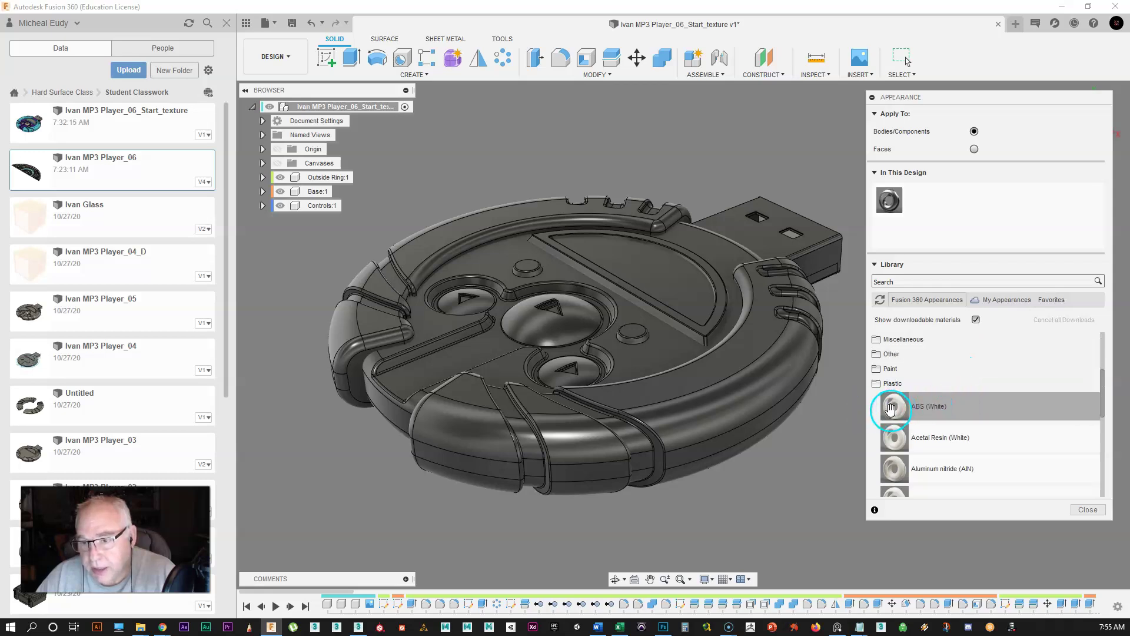
left_click_drag(896, 408, 935, 199)
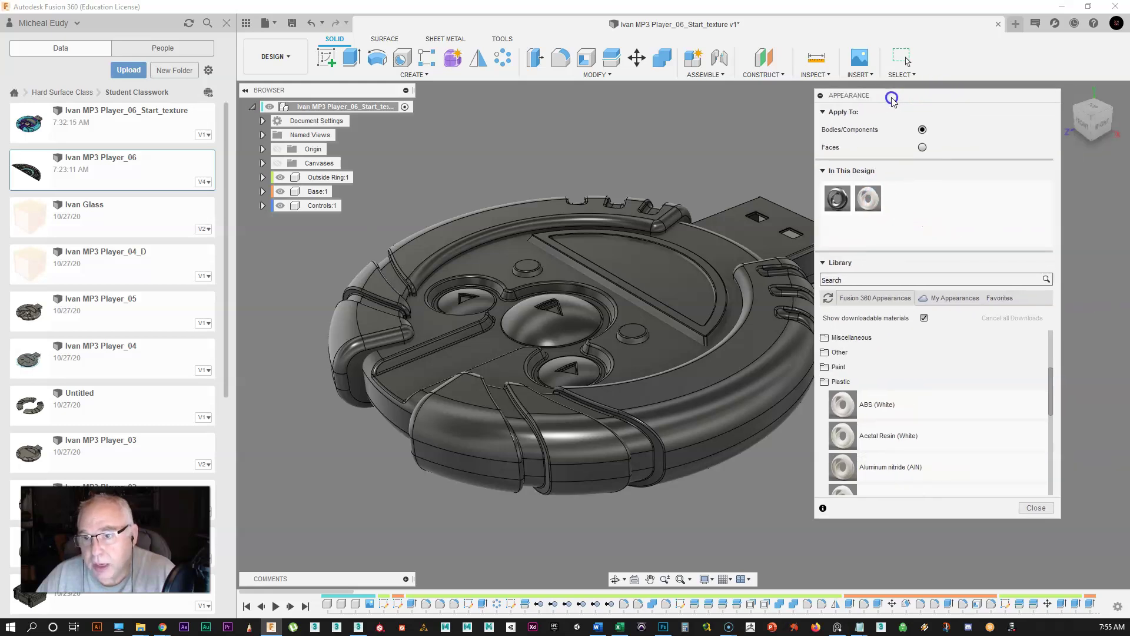
Duplicate the ABS (White) appearance and rename the copy "ABS (White) Outer Rings"
right_click(864, 199)
left_click(892, 222)
left_click(907, 199)
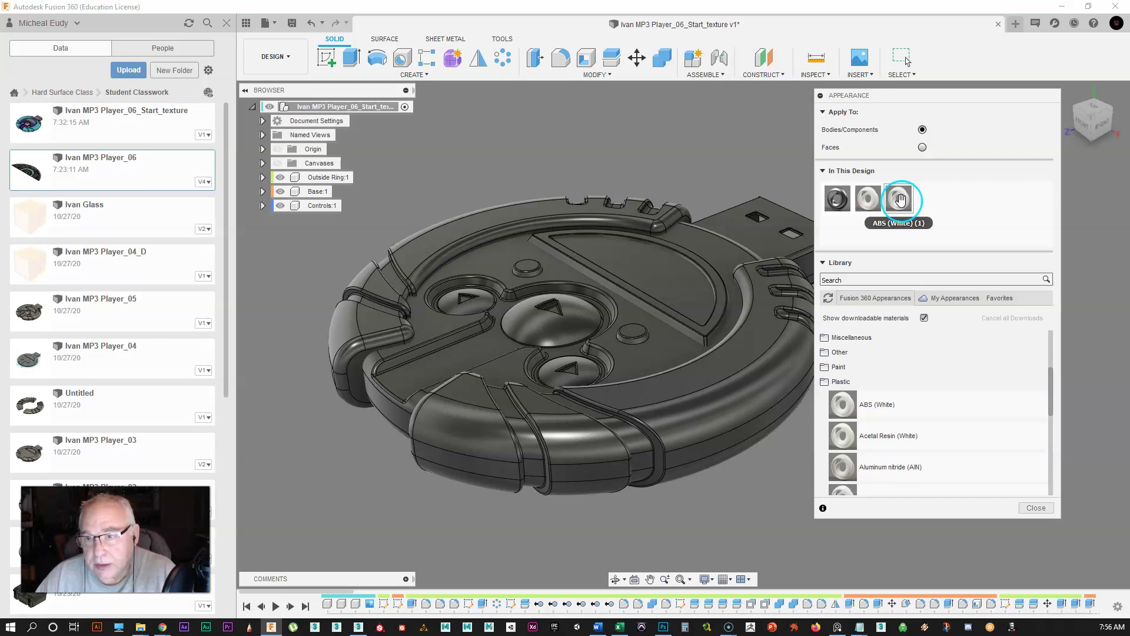
double_click(899, 200)
left_click(718, 106)
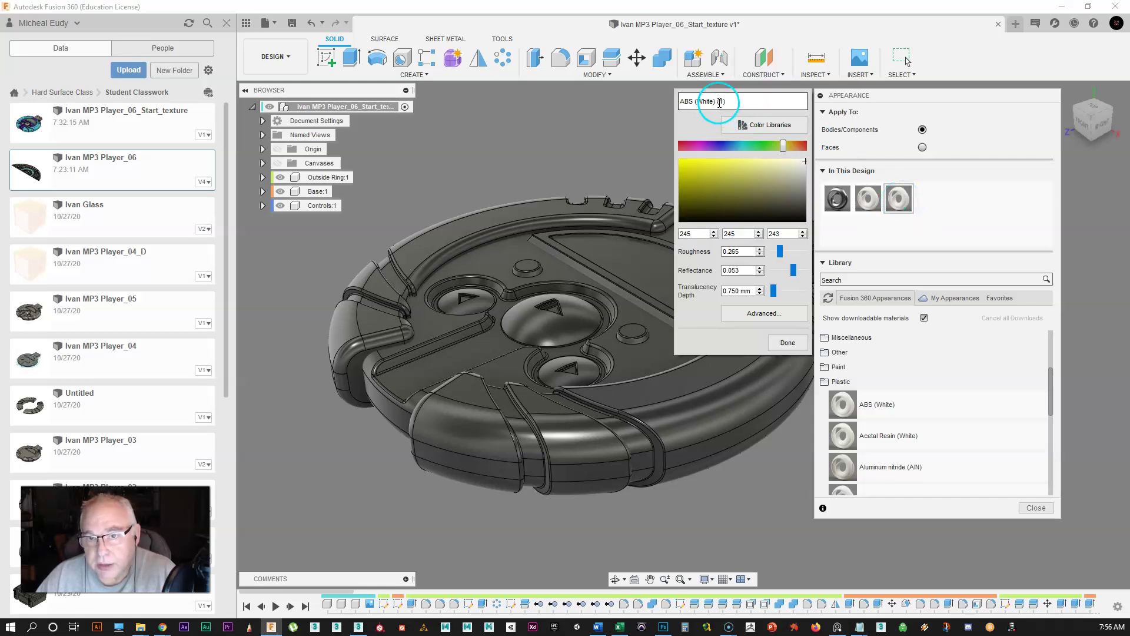
left_click(718, 102)
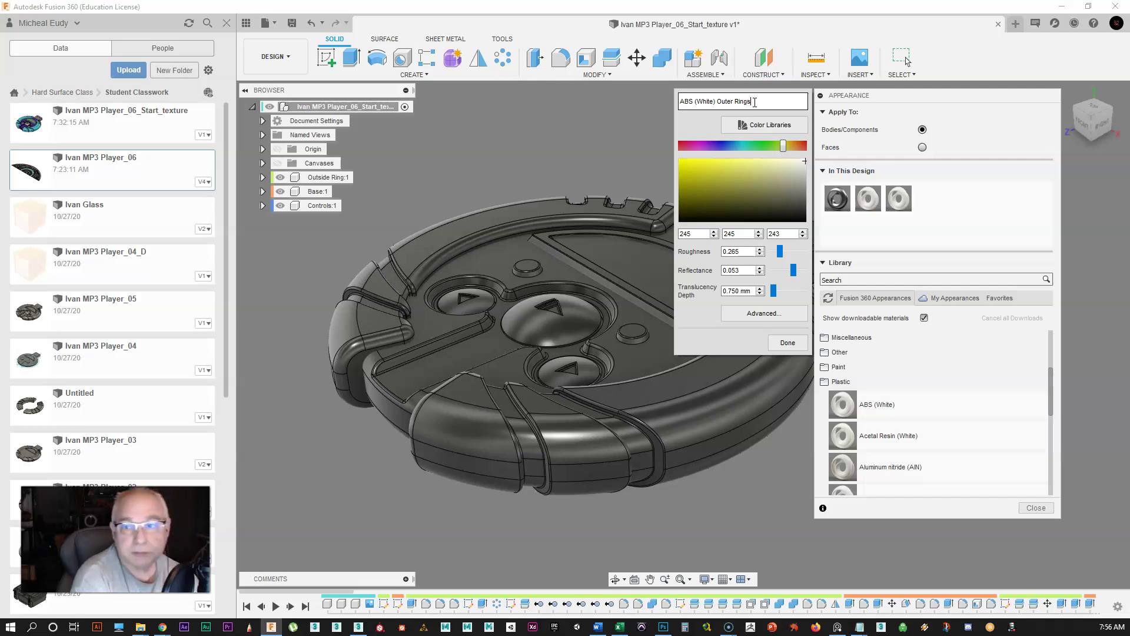
left_click(787, 343)
Apply the ABS (White) Outer Rings appearance to both outer ring bodies of the MP3 player
left_click_drag(902, 210, 705, 399)
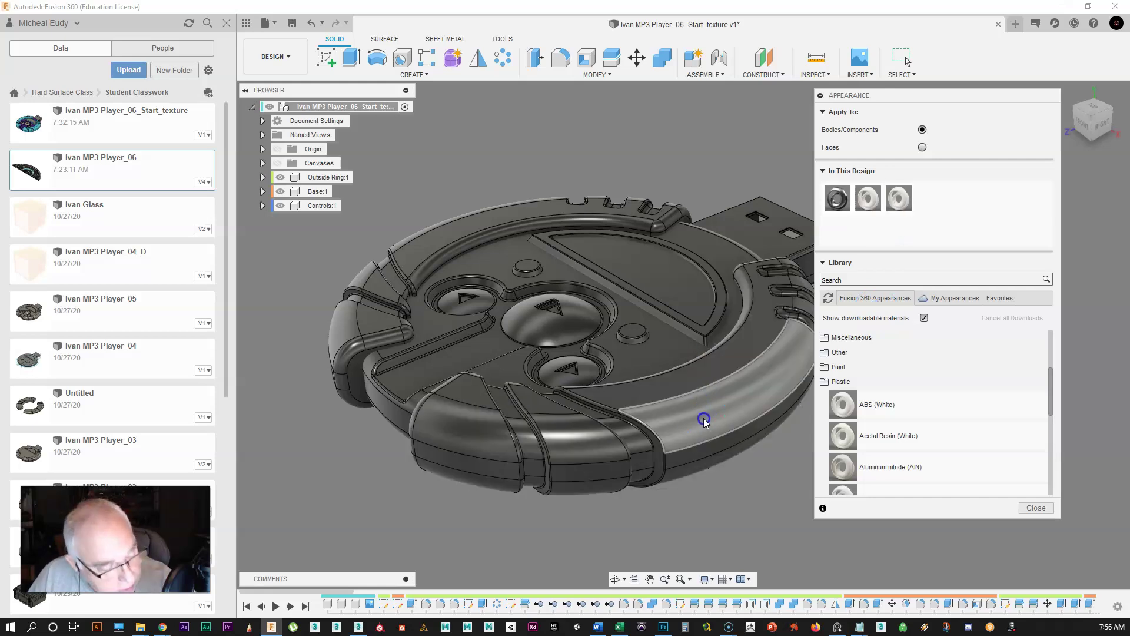
left_click(726, 511)
left_click(702, 421)
left_click(725, 484)
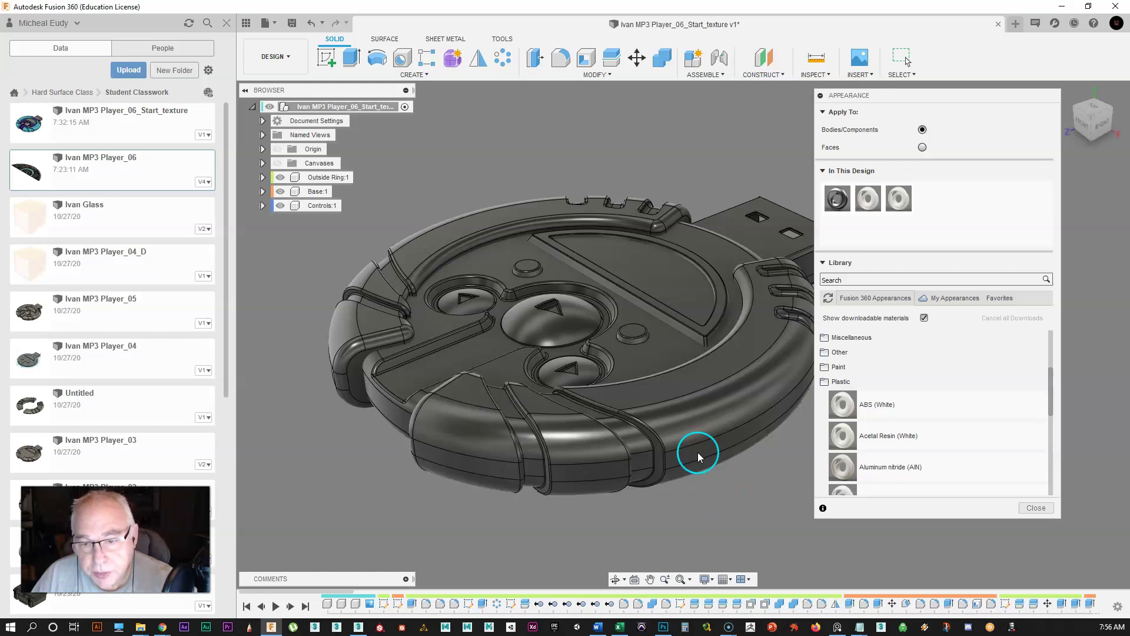
left_click(699, 430)
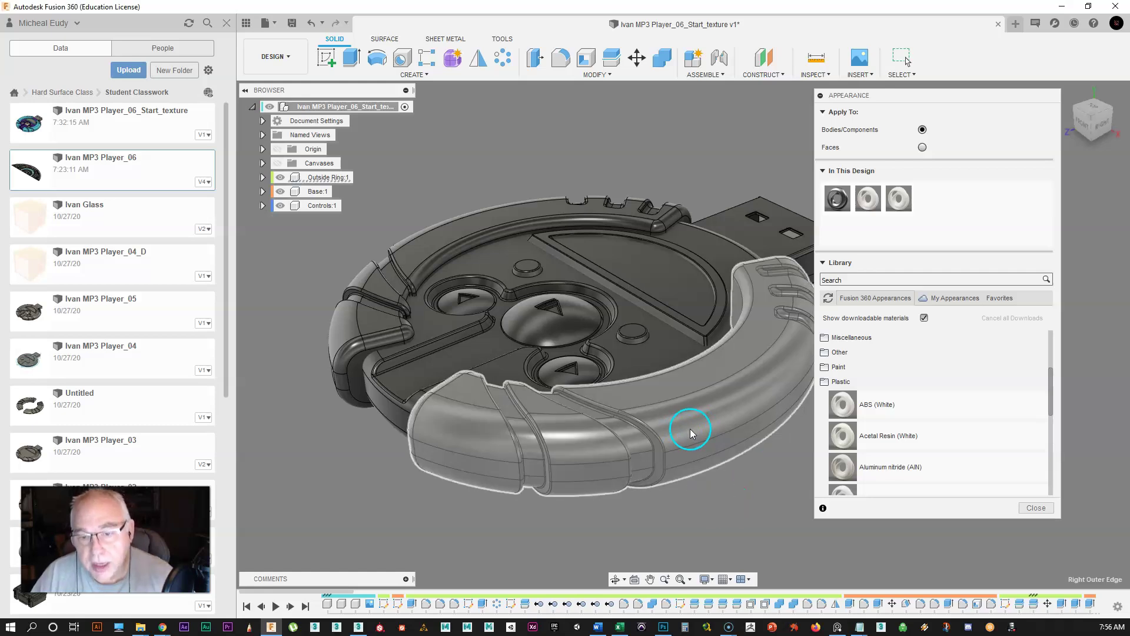
left_click_drag(899, 199, 756, 368)
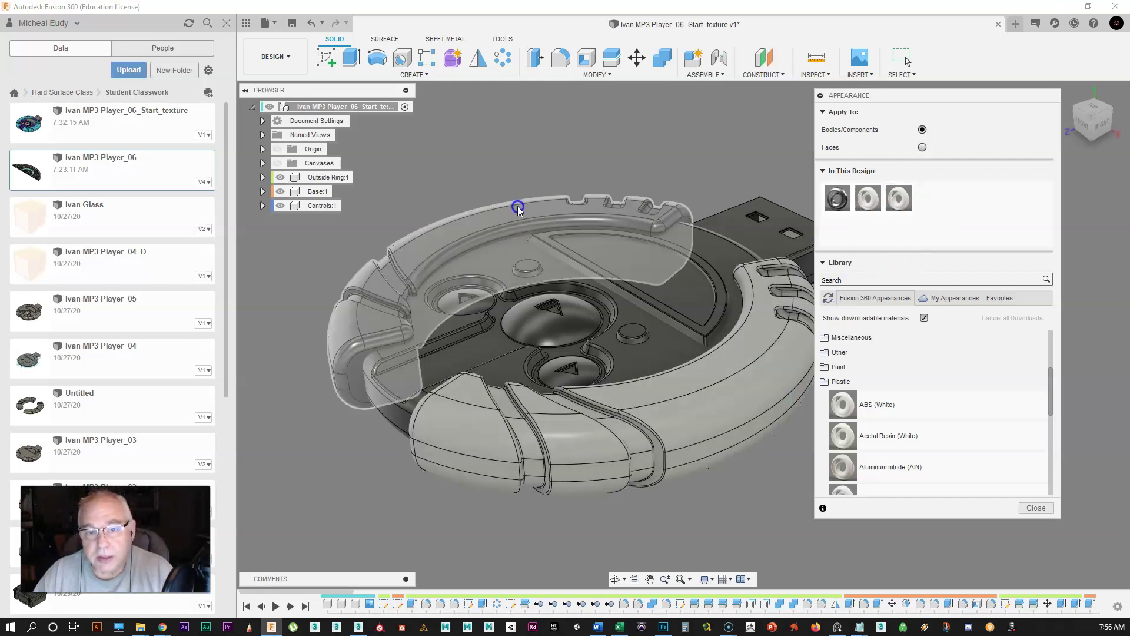
left_click_drag(898, 202, 577, 210)
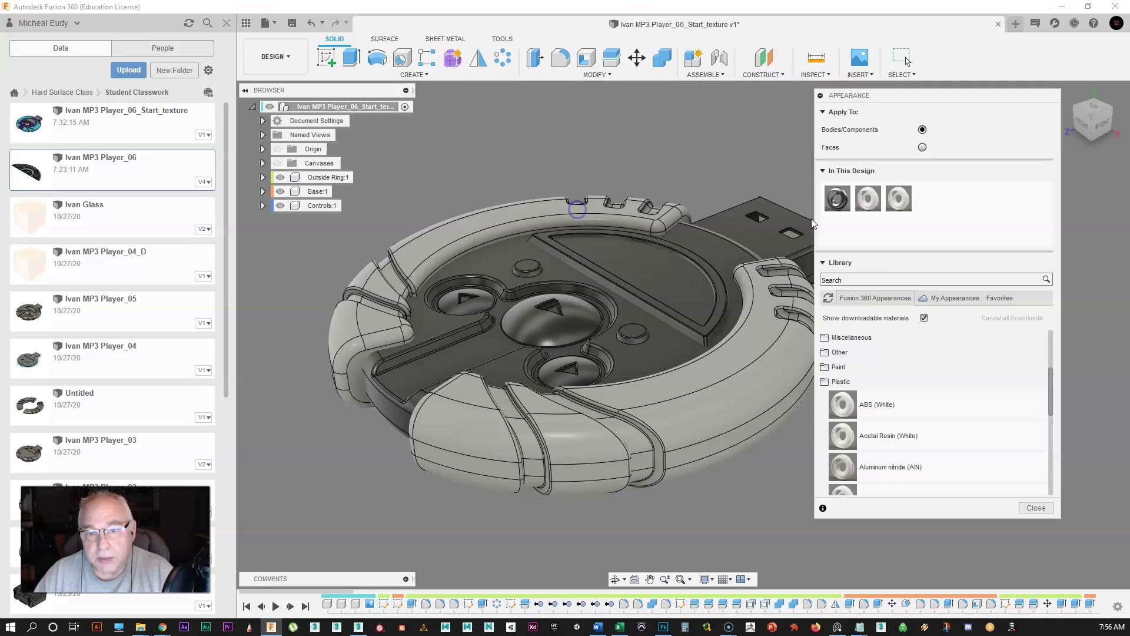
Delete the unused original ABS (White) appearance from the design
right_click(864, 202)
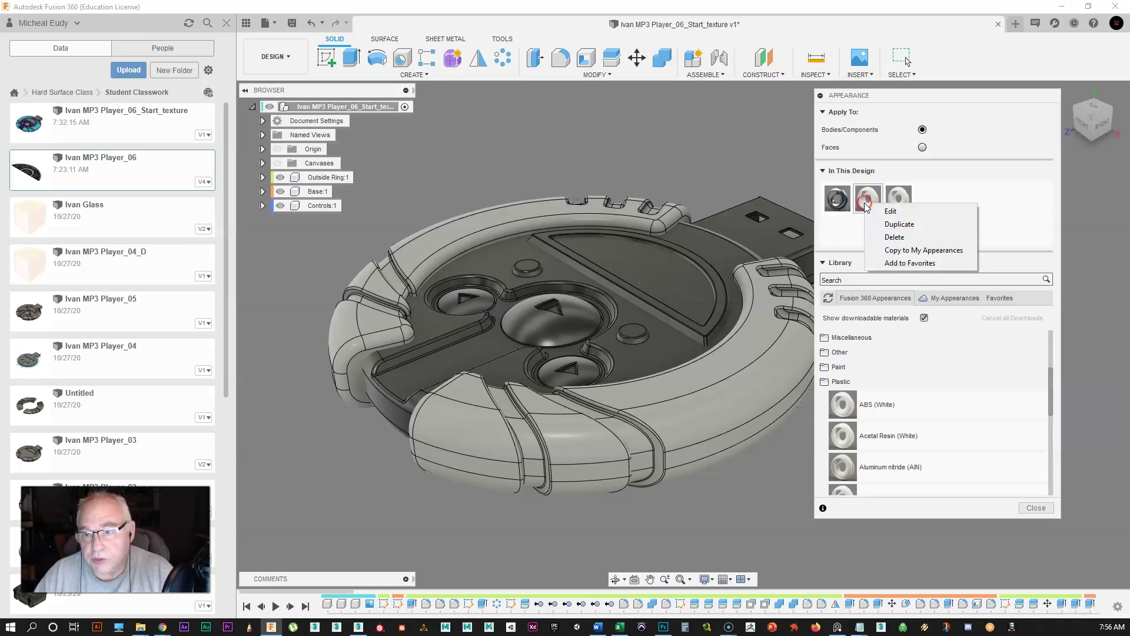
left_click(895, 237)
left_click(868, 198)
left_click_drag(874, 205, 875, 202)
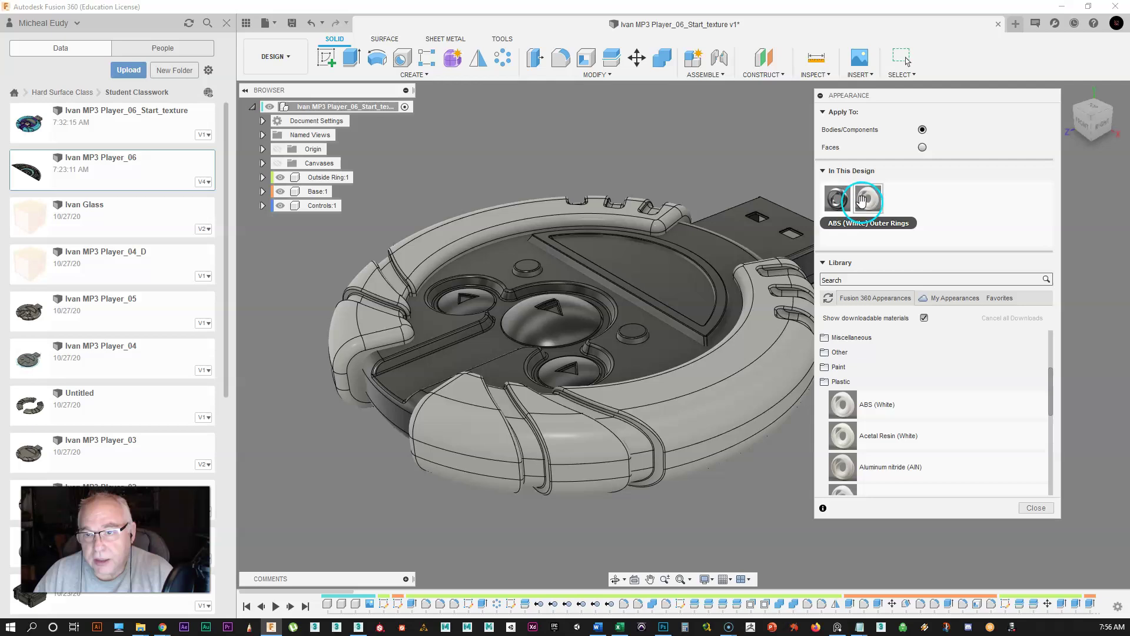
Review the material and part portions of the ABS (White) Outer Rings appearance name in its editor
double_click(868, 201)
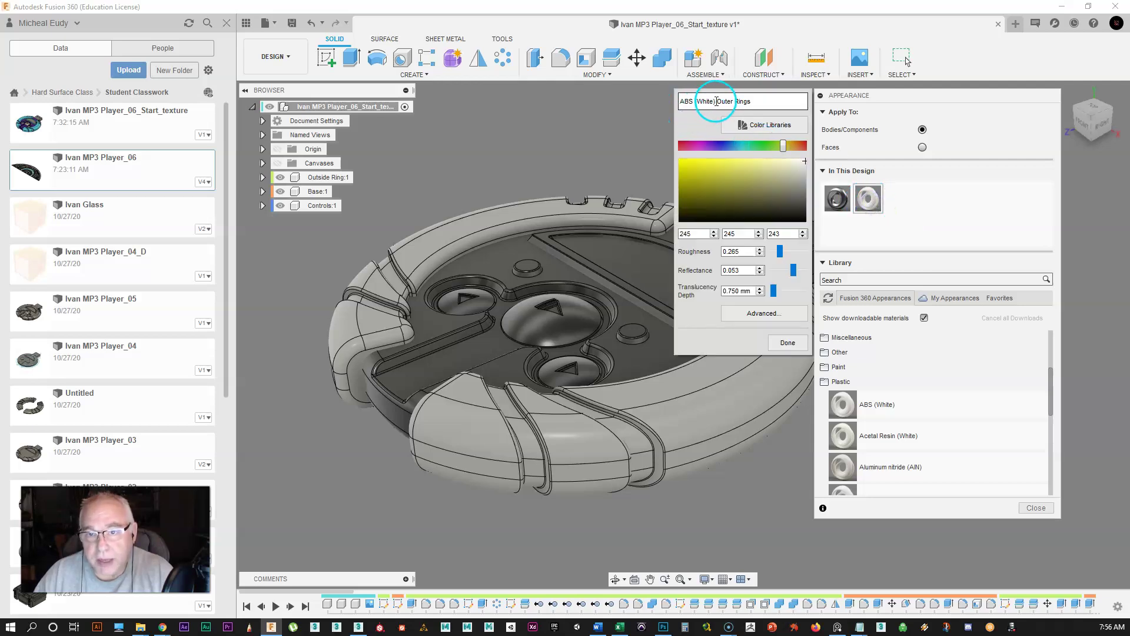
left_click_drag(716, 101, 687, 101)
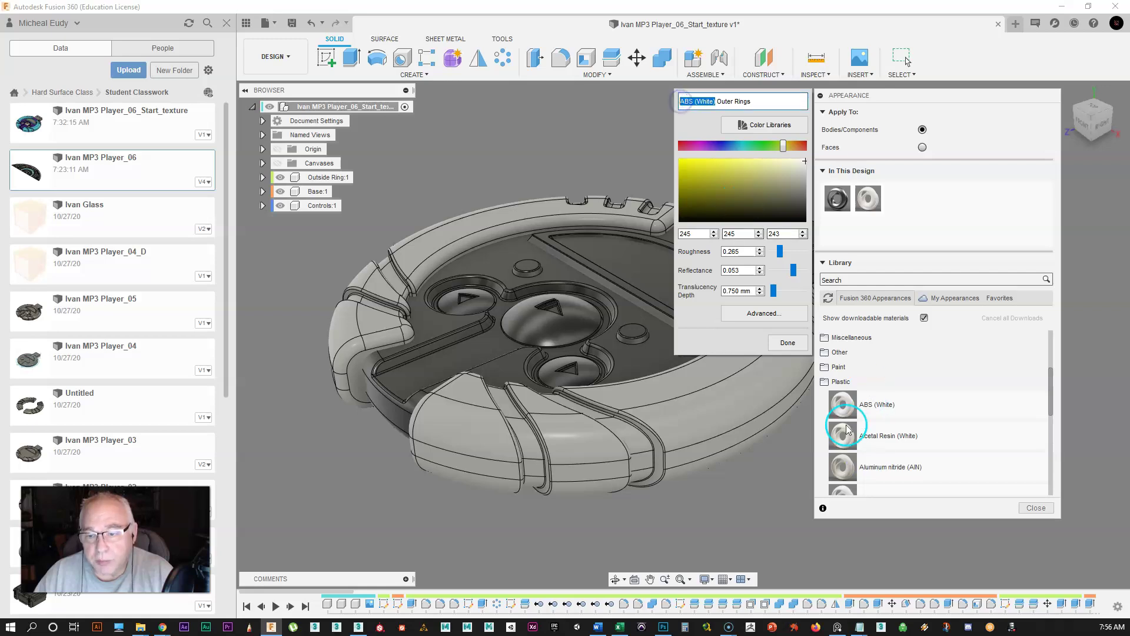
left_click_drag(753, 102, 716, 100)
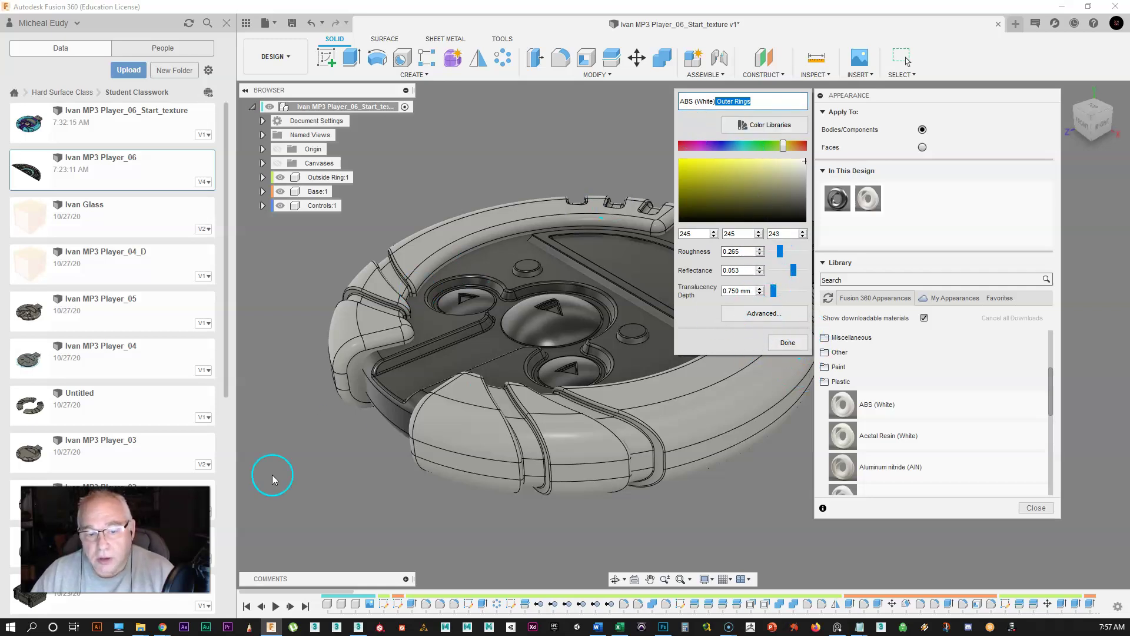
Check the sampled light blue's color values in Photoshop's foreground Color Picker and return to Fusion 360
left_click(660, 625)
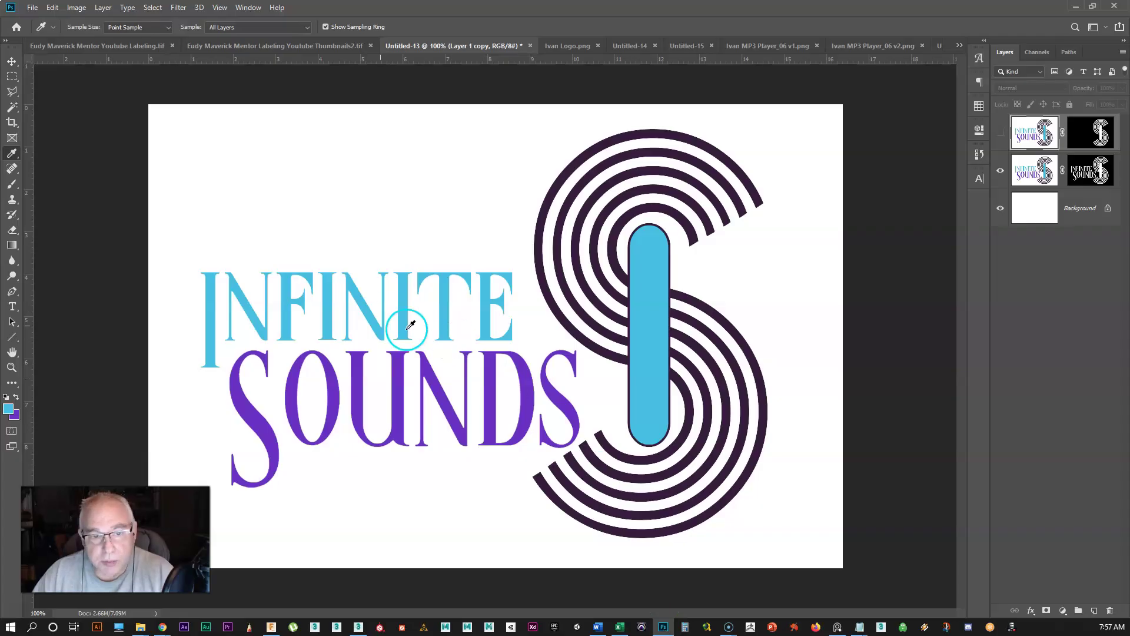
left_click(8, 408)
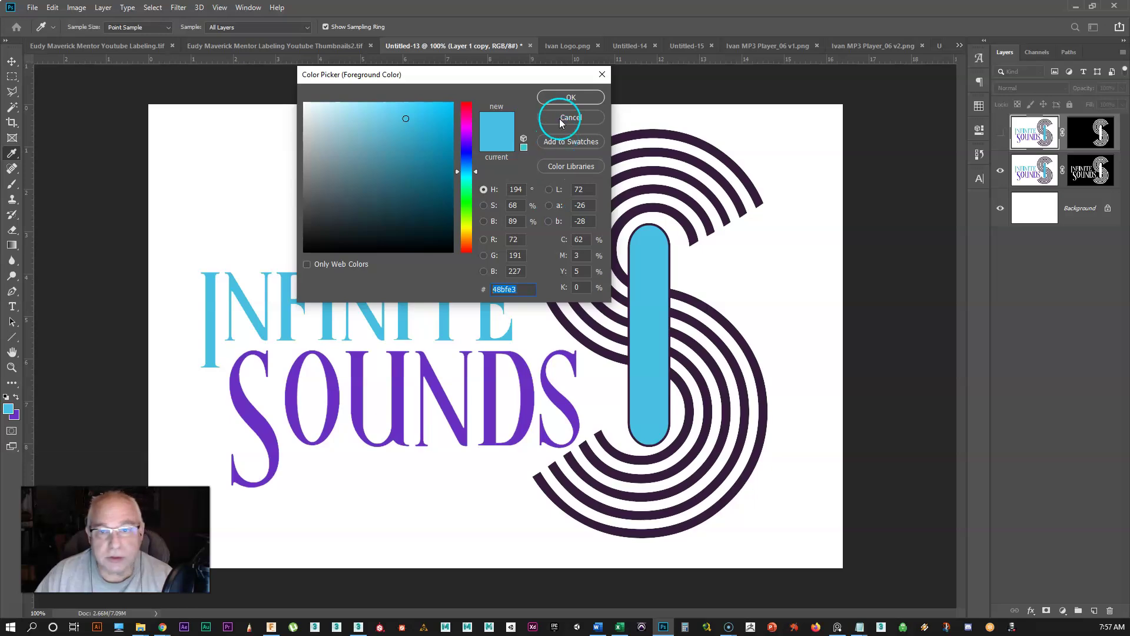
left_click(570, 97)
left_click(1079, 6)
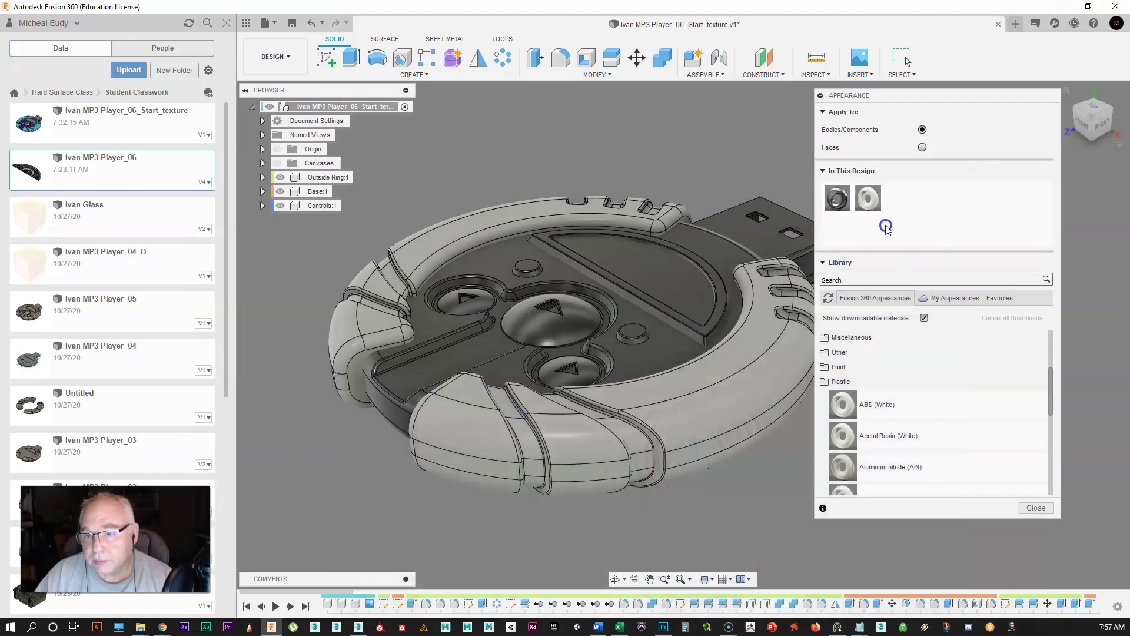
Set the color of the ABS (White) Outer Rings appearance to #48bfe3 in its advanced material settings
double_click(869, 195)
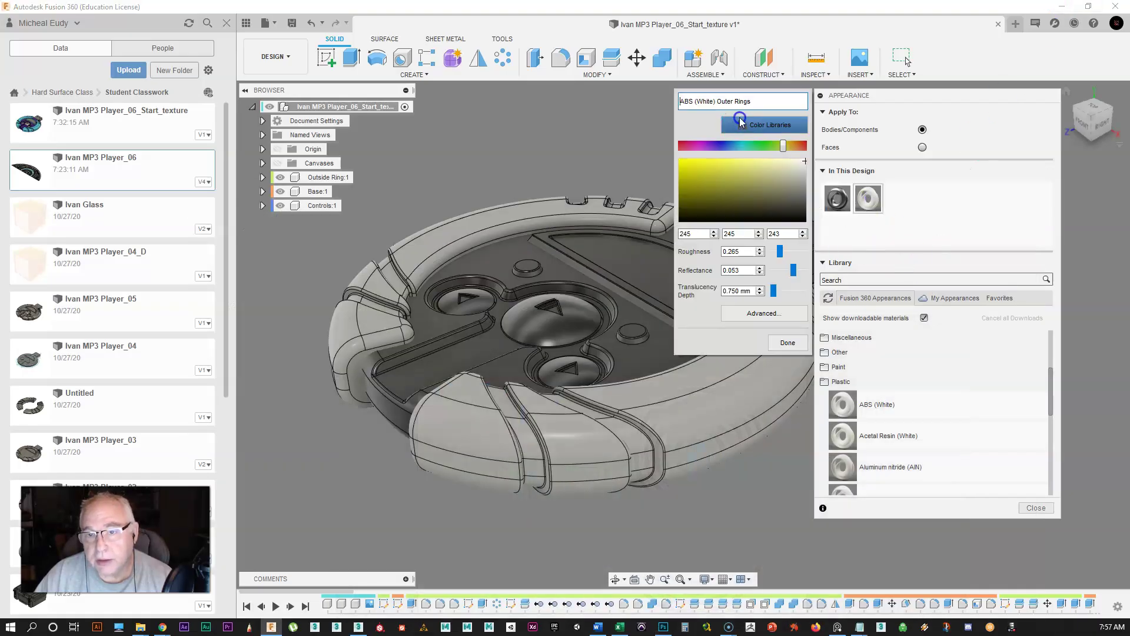
left_click(743, 319)
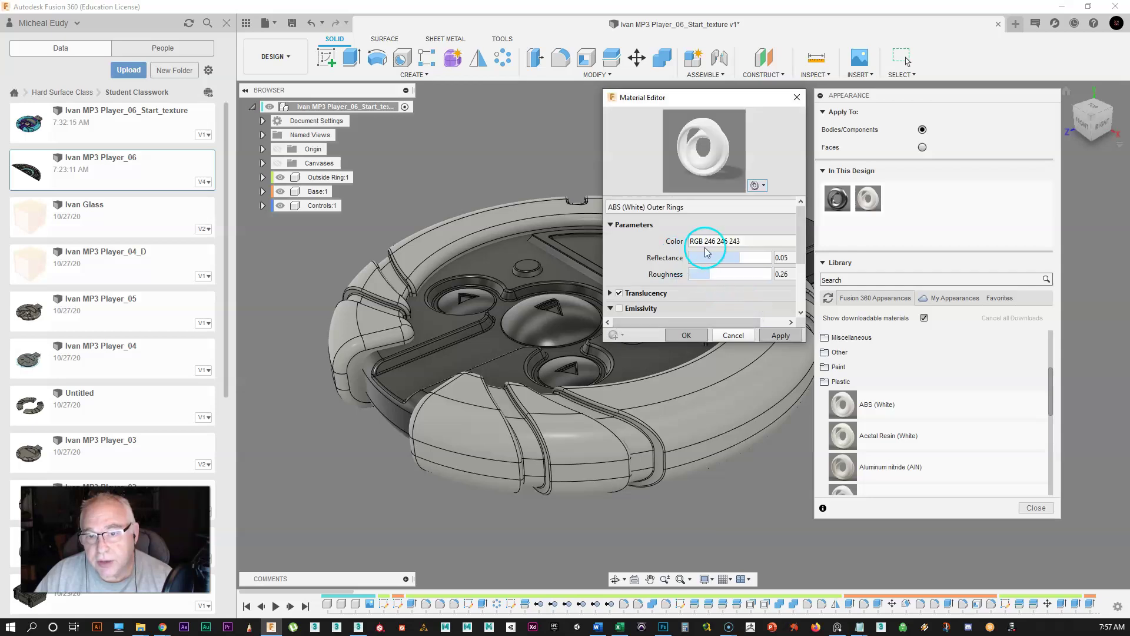
left_click_drag(752, 97, 667, 85)
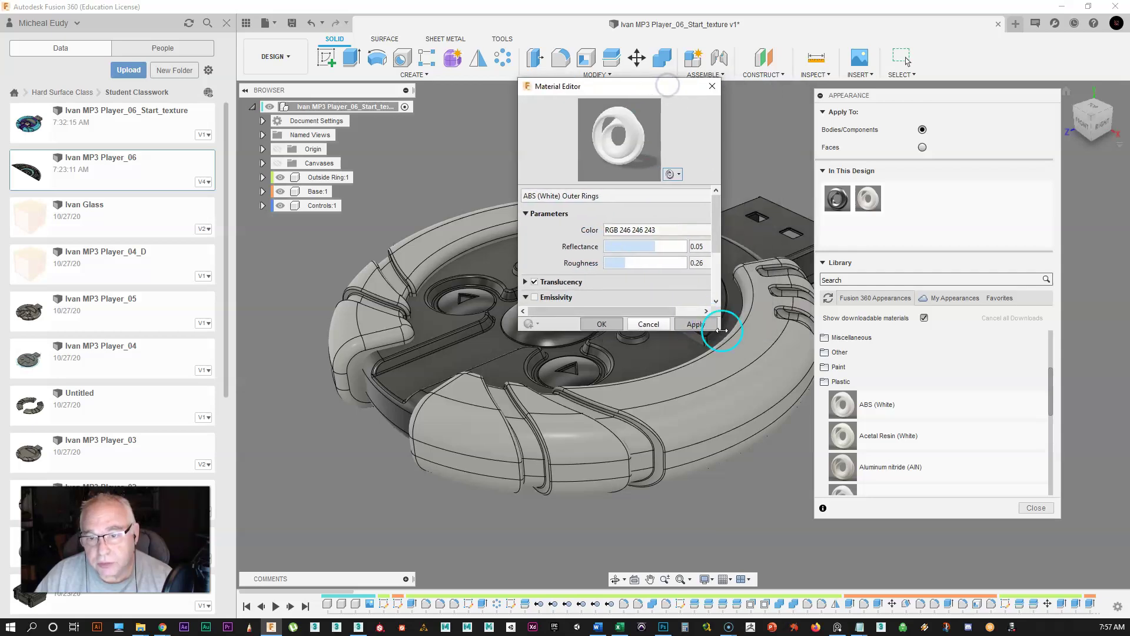
left_click_drag(716, 334, 813, 429)
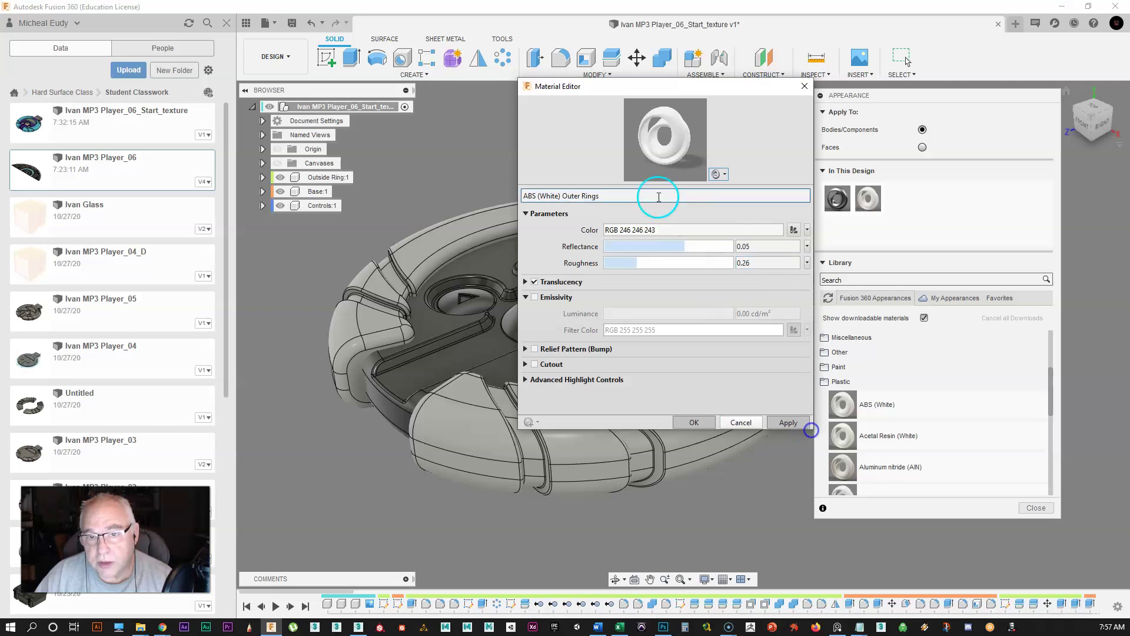
left_click(673, 229)
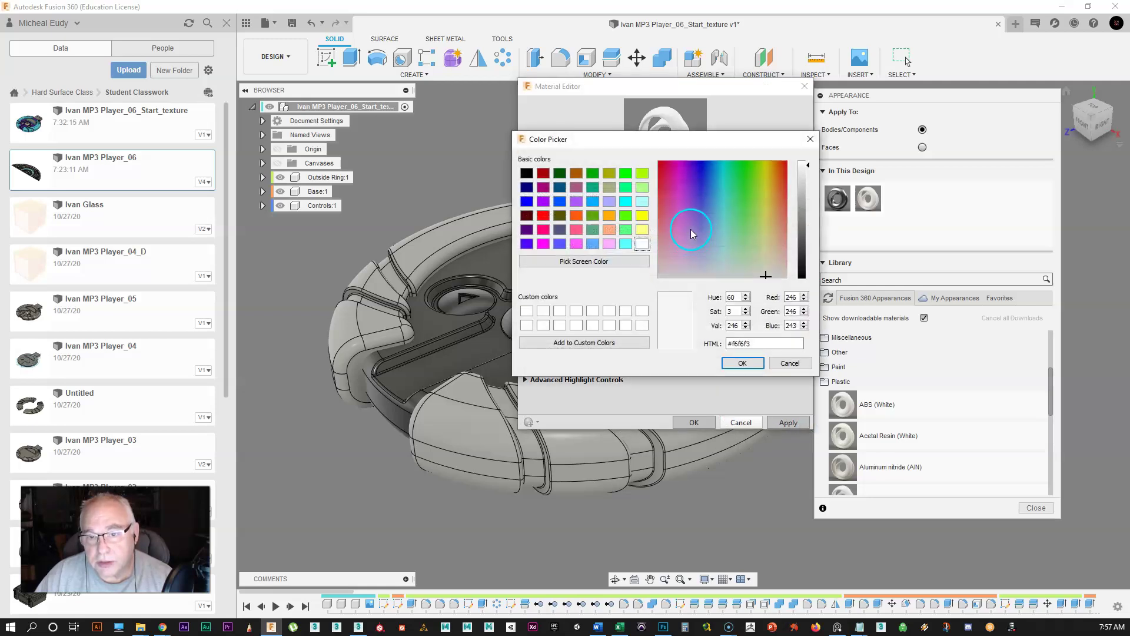
double_click(741, 343)
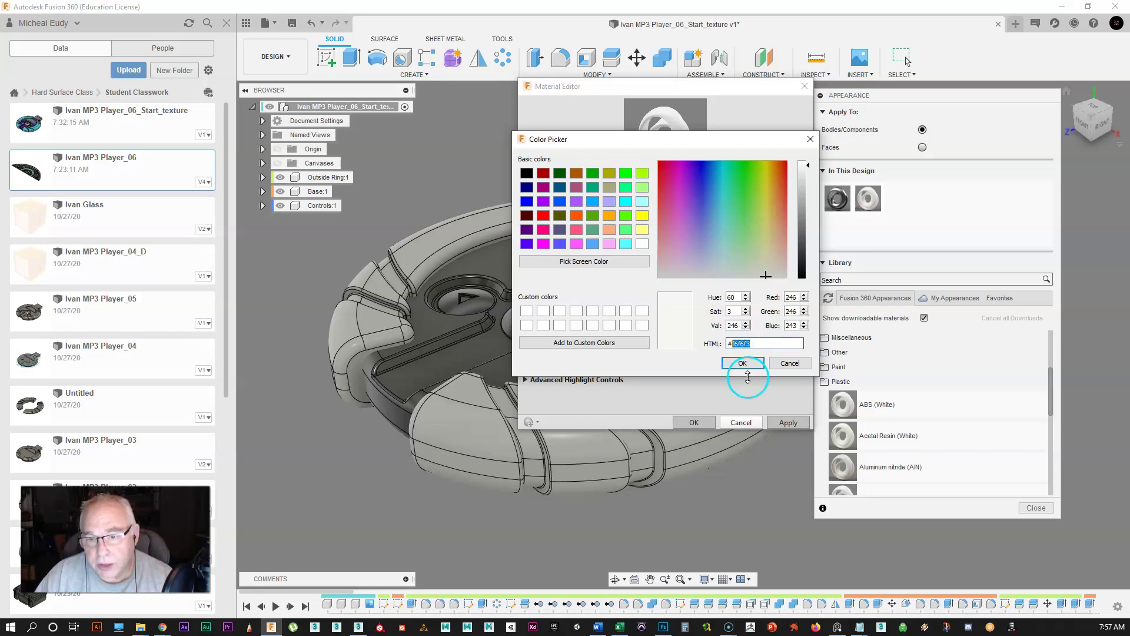
type("48bfe3")
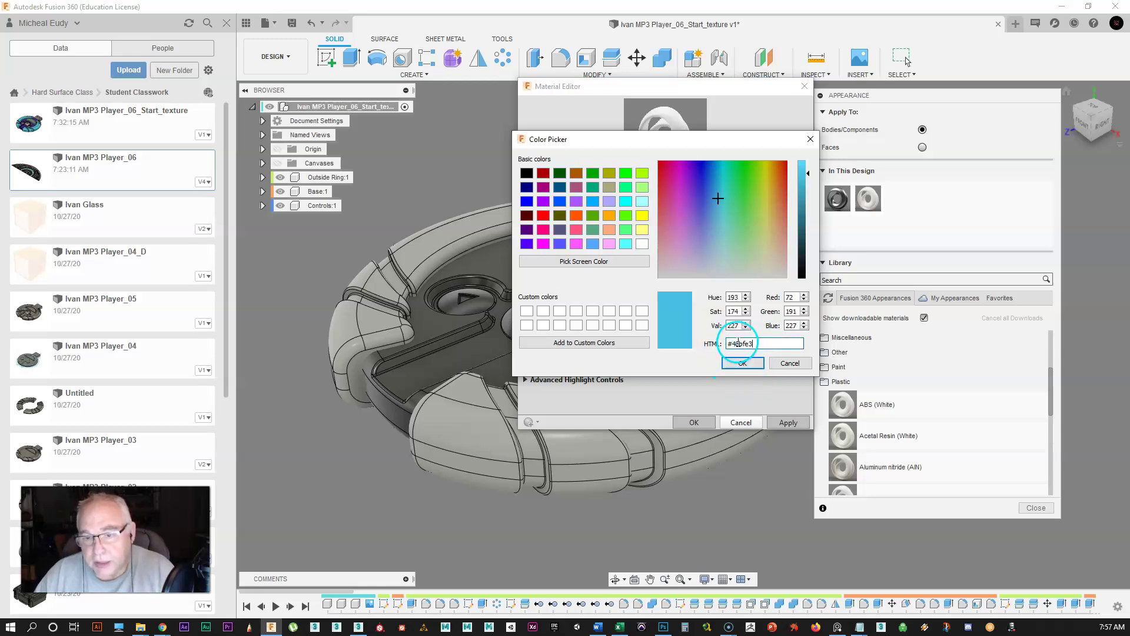
left_click(739, 363)
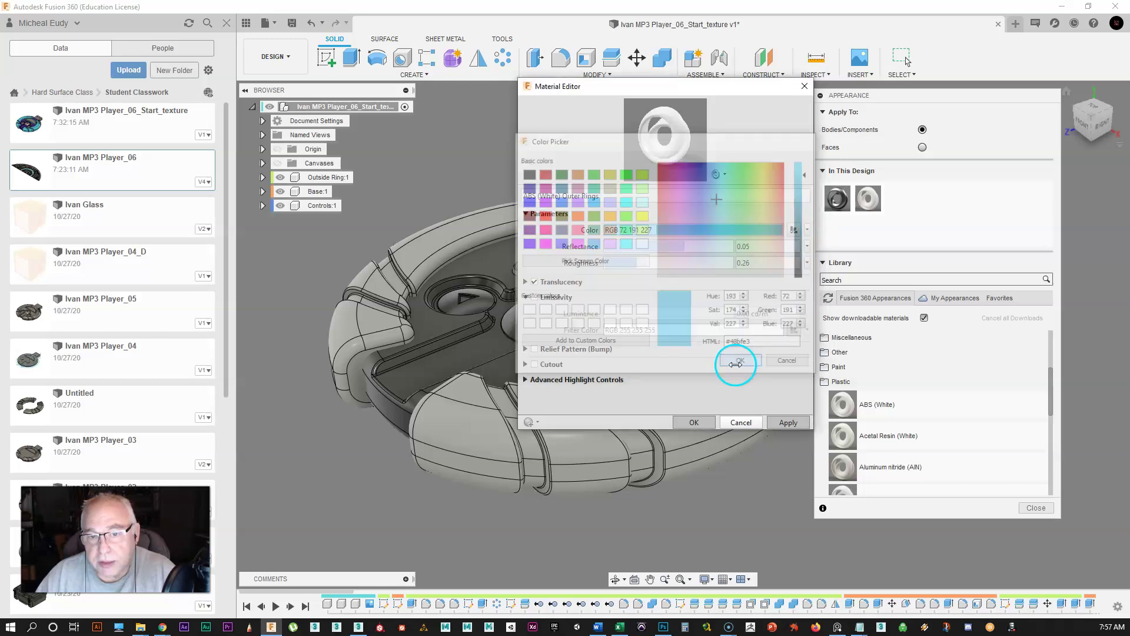
Turn off translucency for the ABS (White) Outer Rings appearance and apply the material changes
left_click_drag(687, 108, 596, 108)
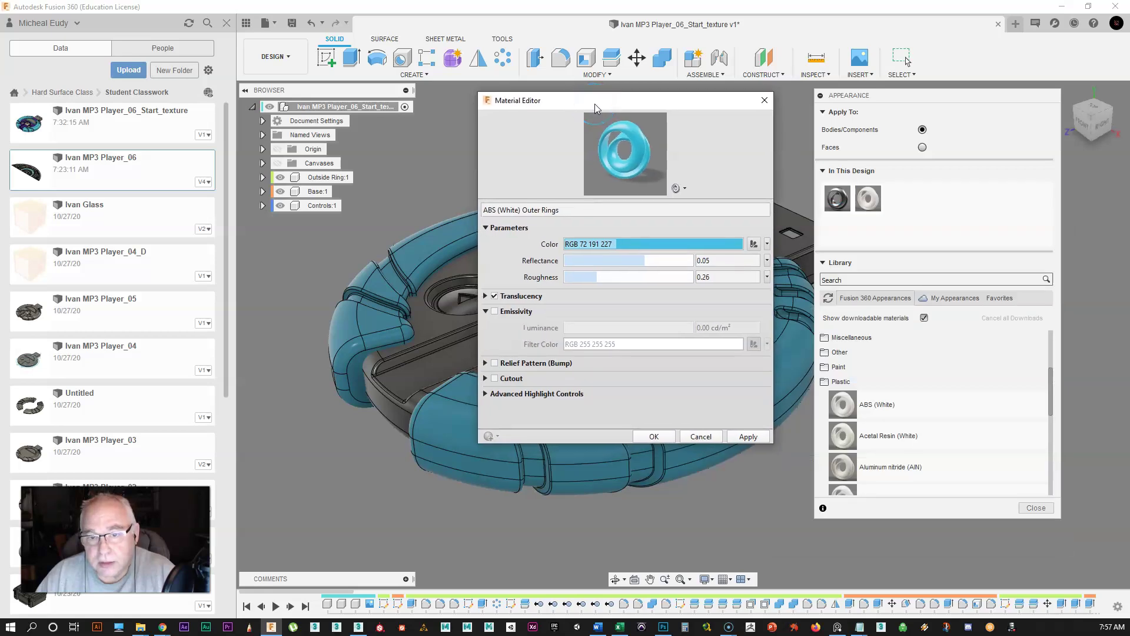
left_click(574, 302)
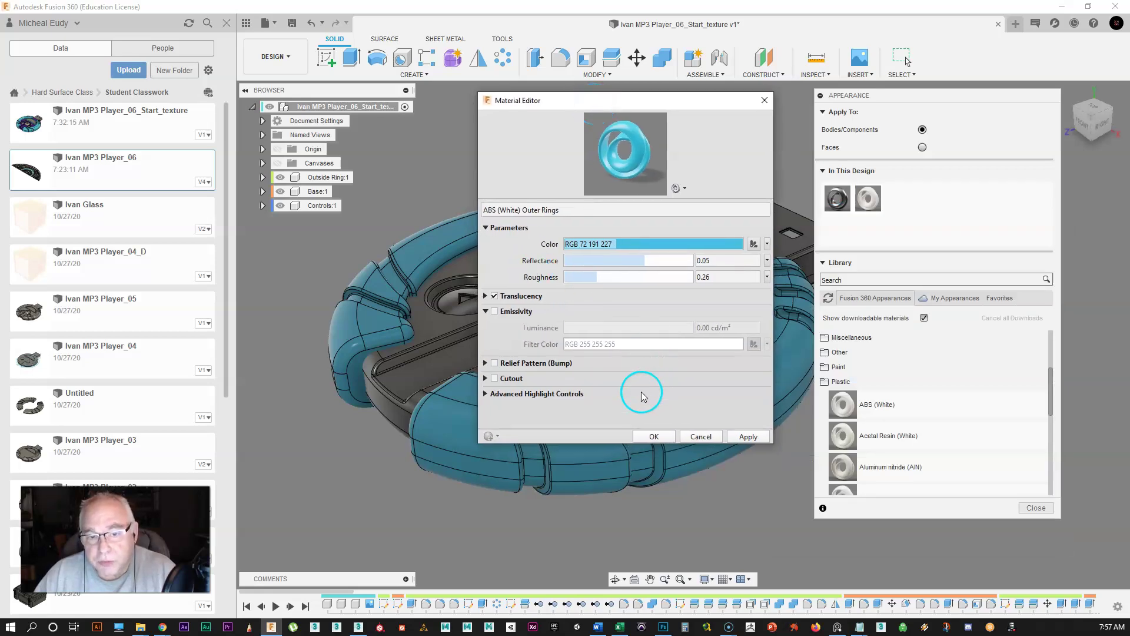
left_click(485, 297)
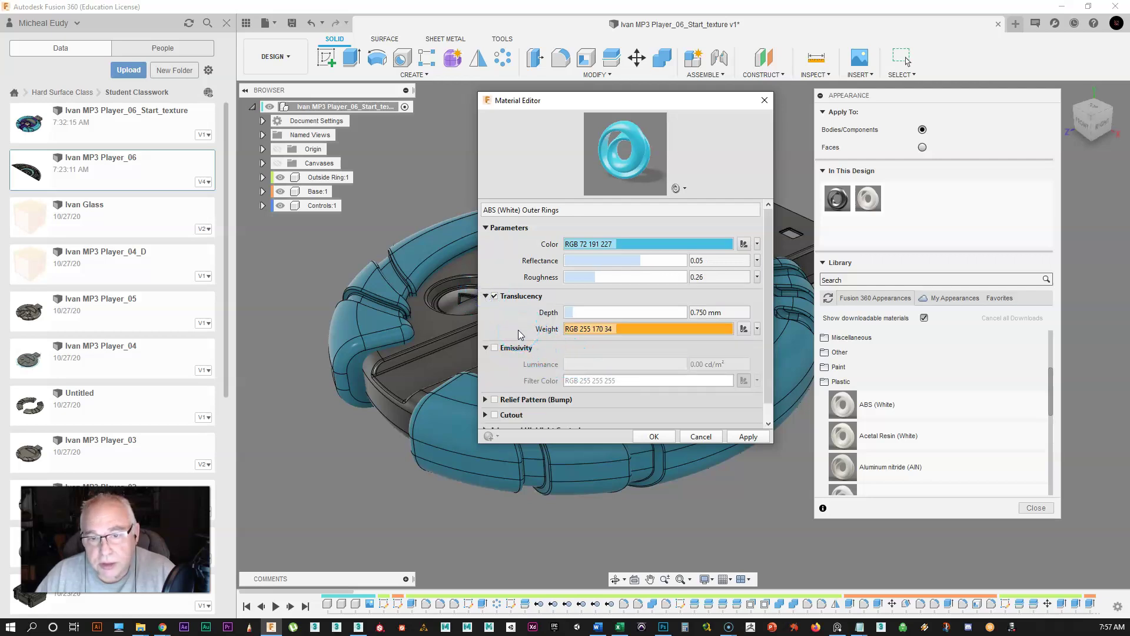
left_click(495, 296)
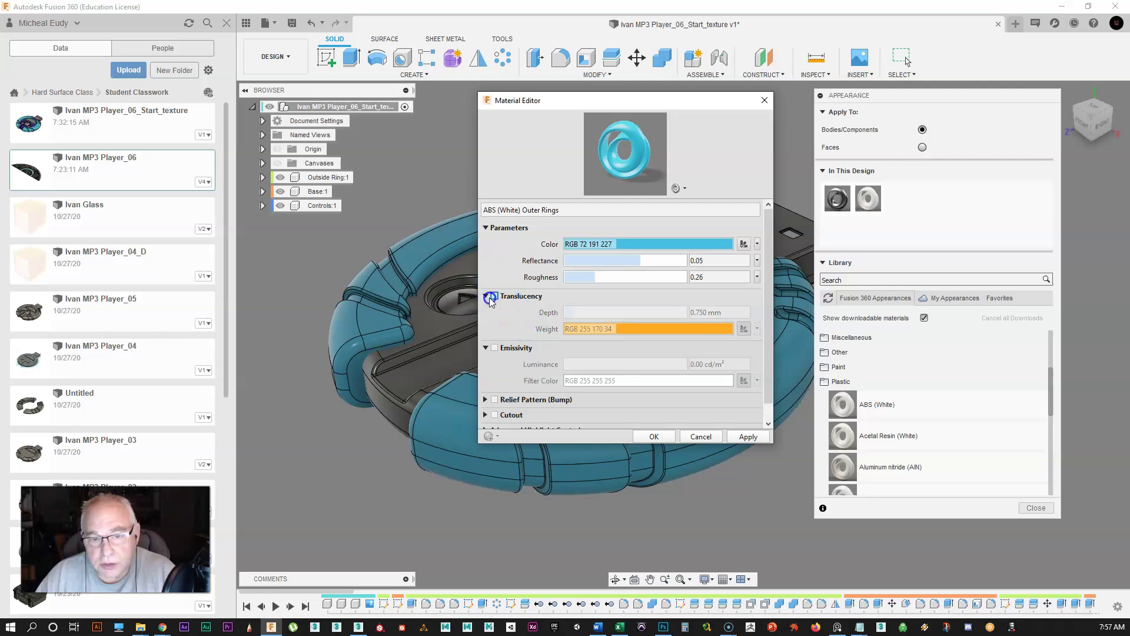
left_click(487, 297)
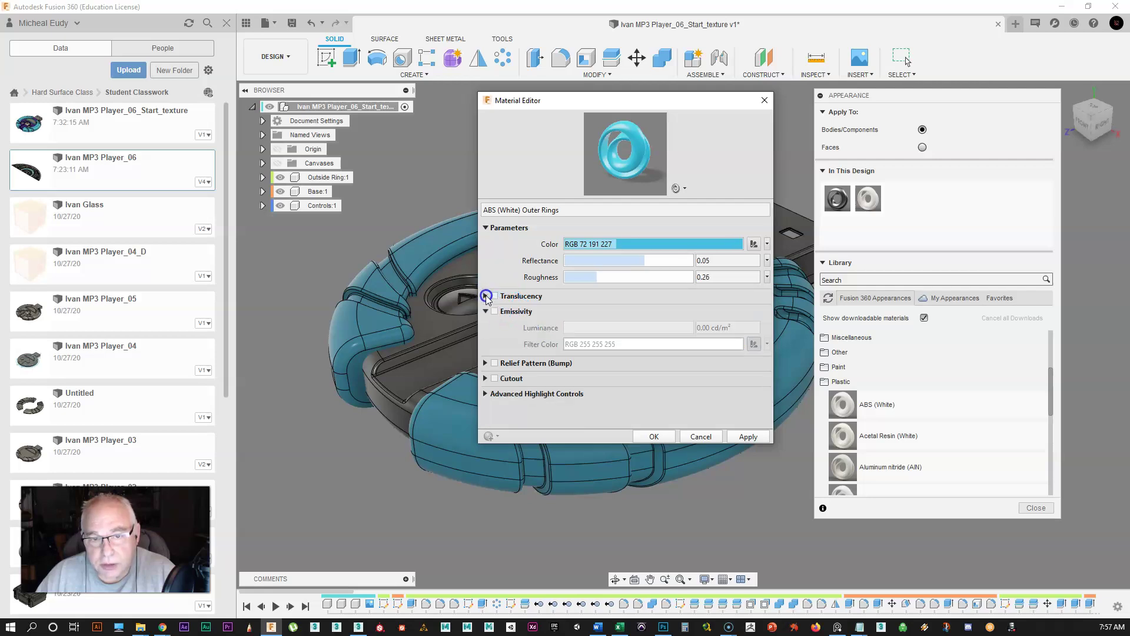
left_click(486, 228)
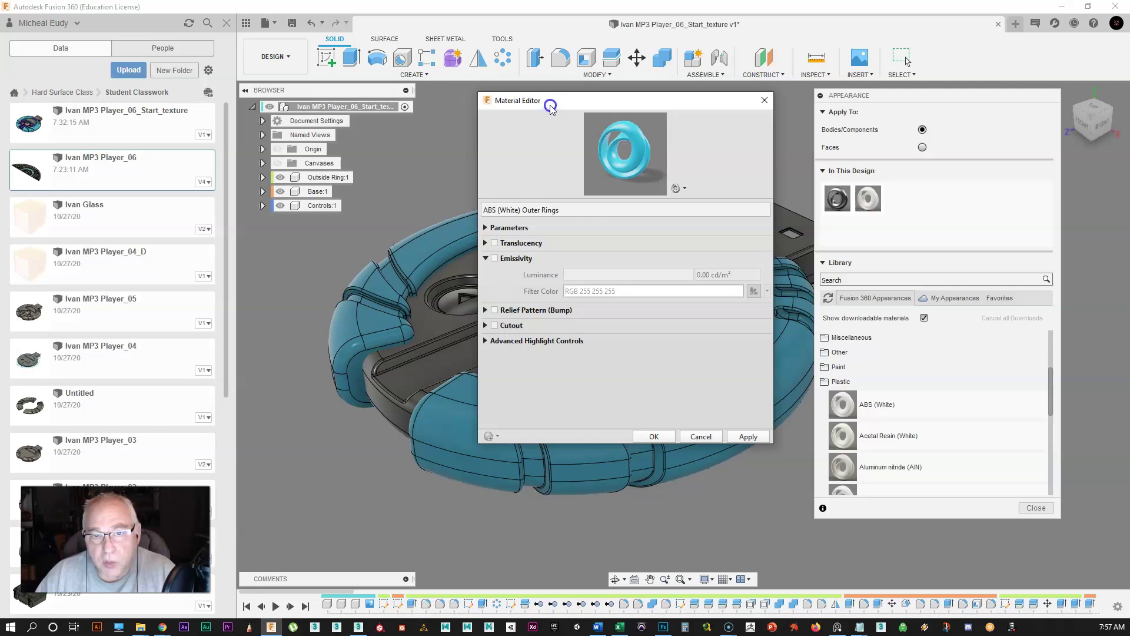
left_click_drag(551, 106, 926, 209)
left_click(417, 277)
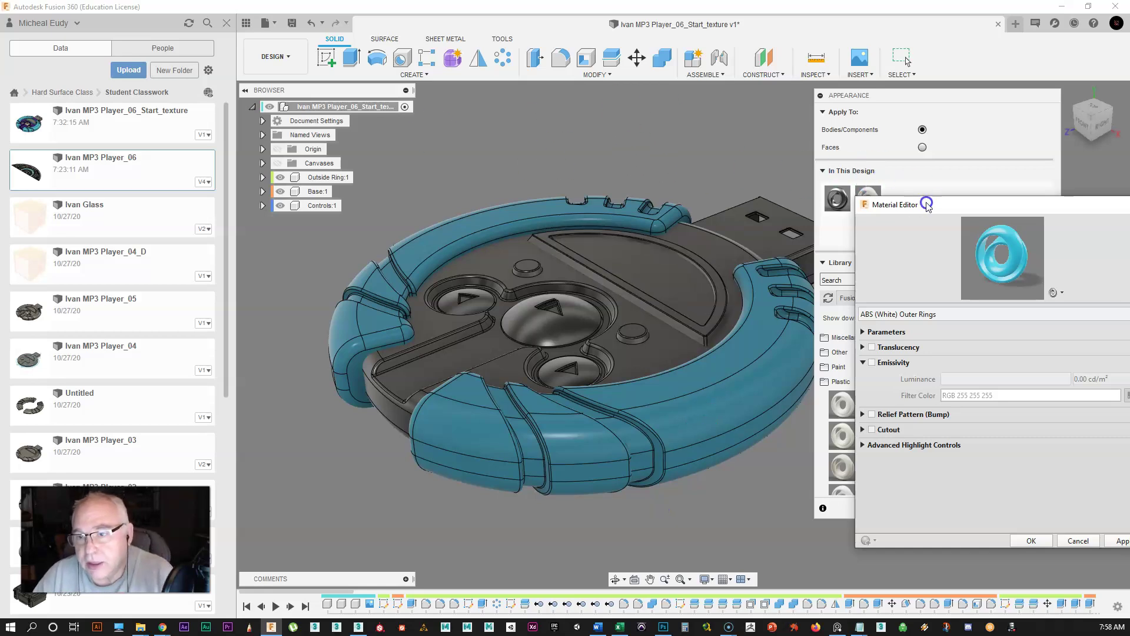
left_click_drag(931, 212, 560, 155)
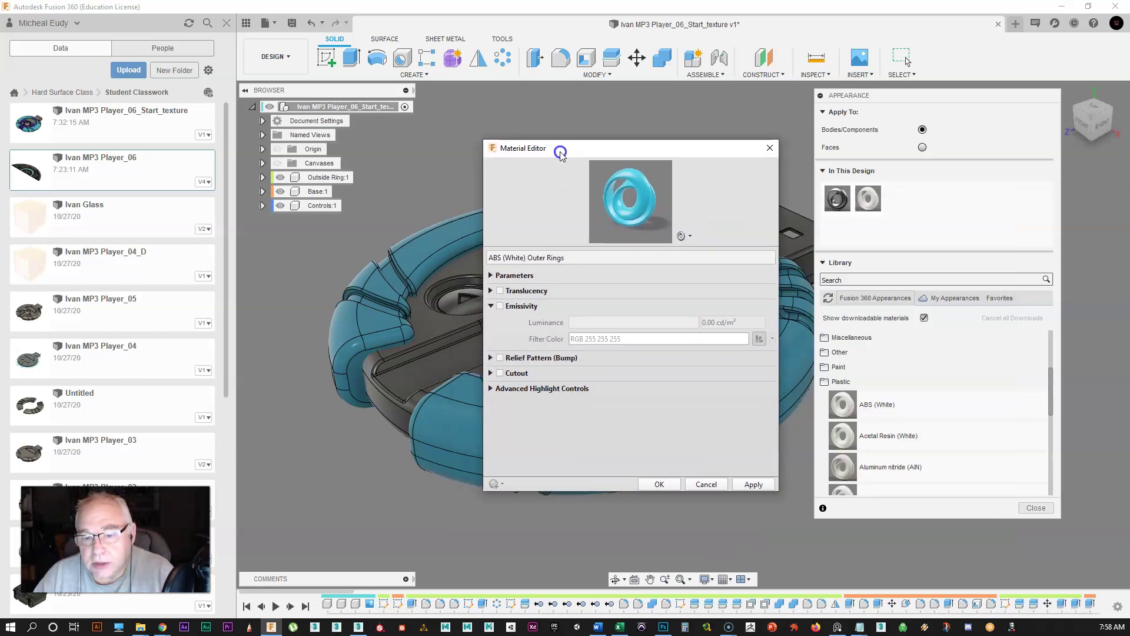
left_click(752, 484)
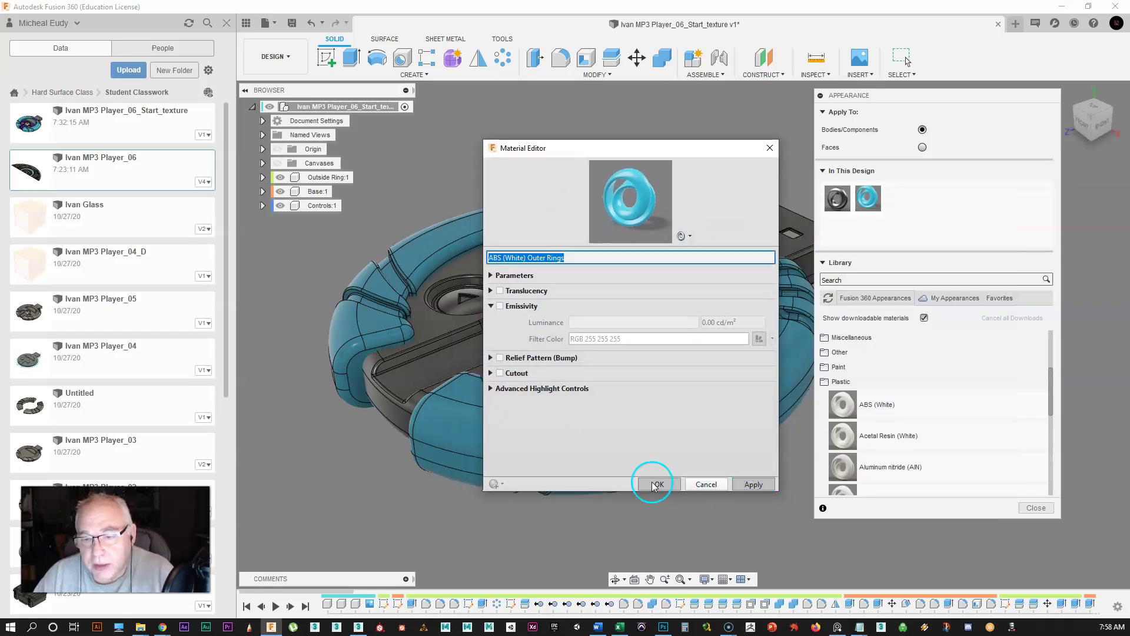
left_click(769, 148)
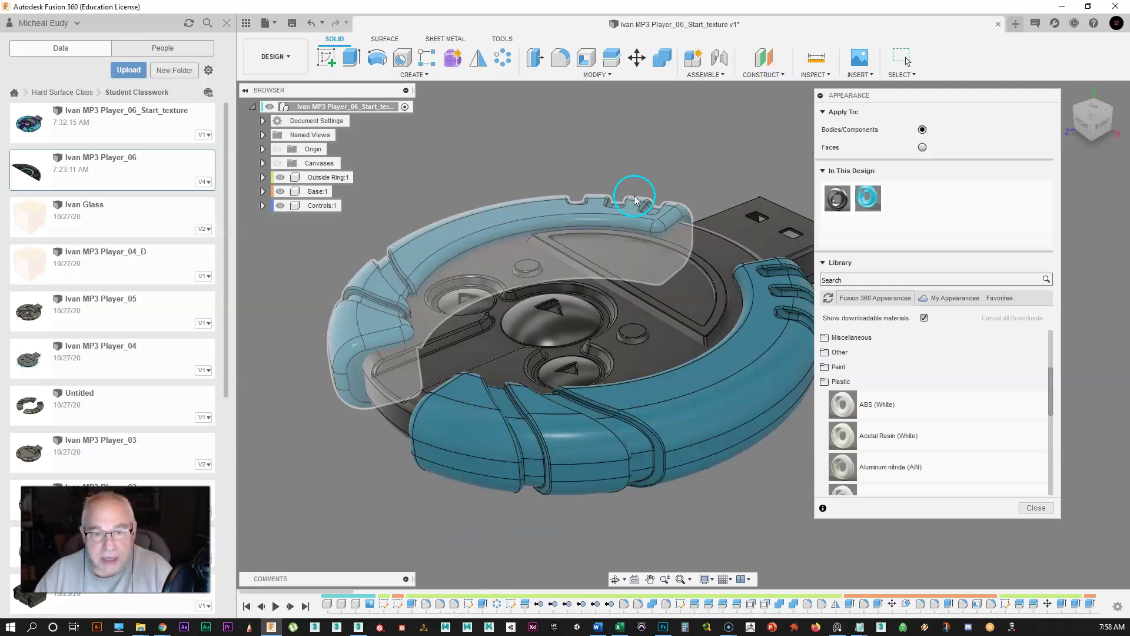
Review the roughness and reflectance settings of the ABS (White) Outer Rings appearance and close its basic editor
double_click(868, 198)
left_click(733, 270)
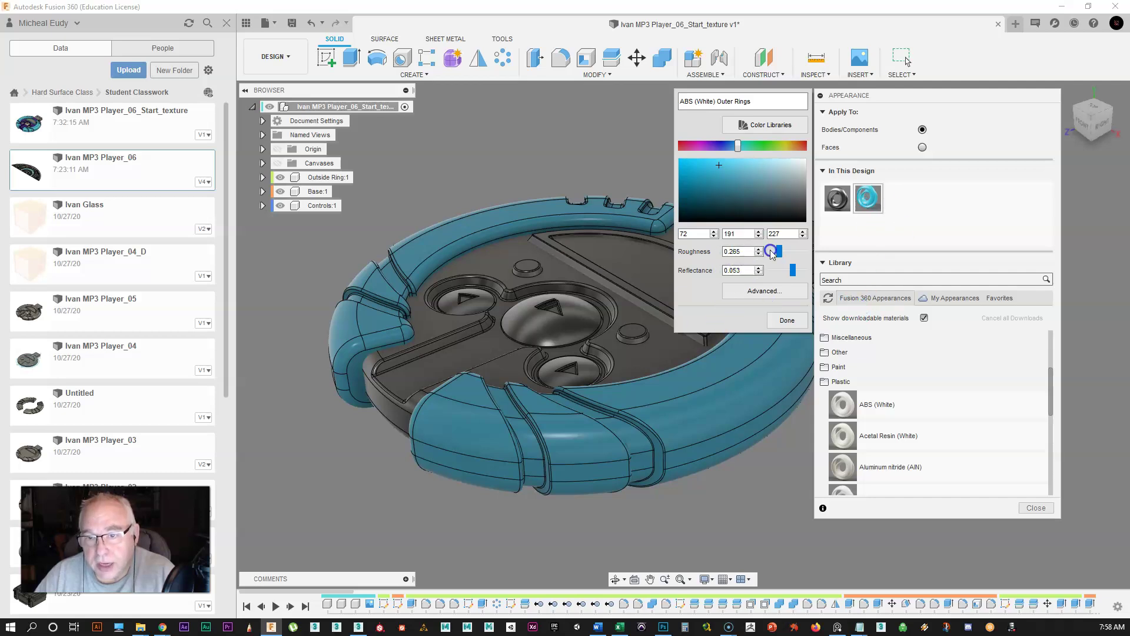
left_click(738, 285)
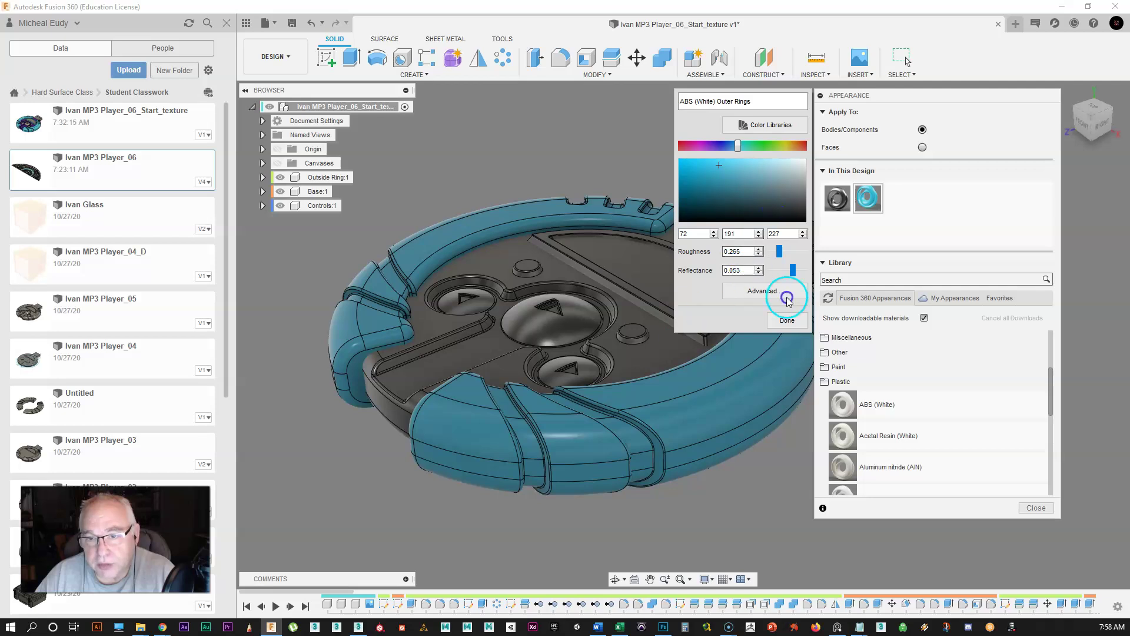
left_click(826, 268)
left_click(790, 321)
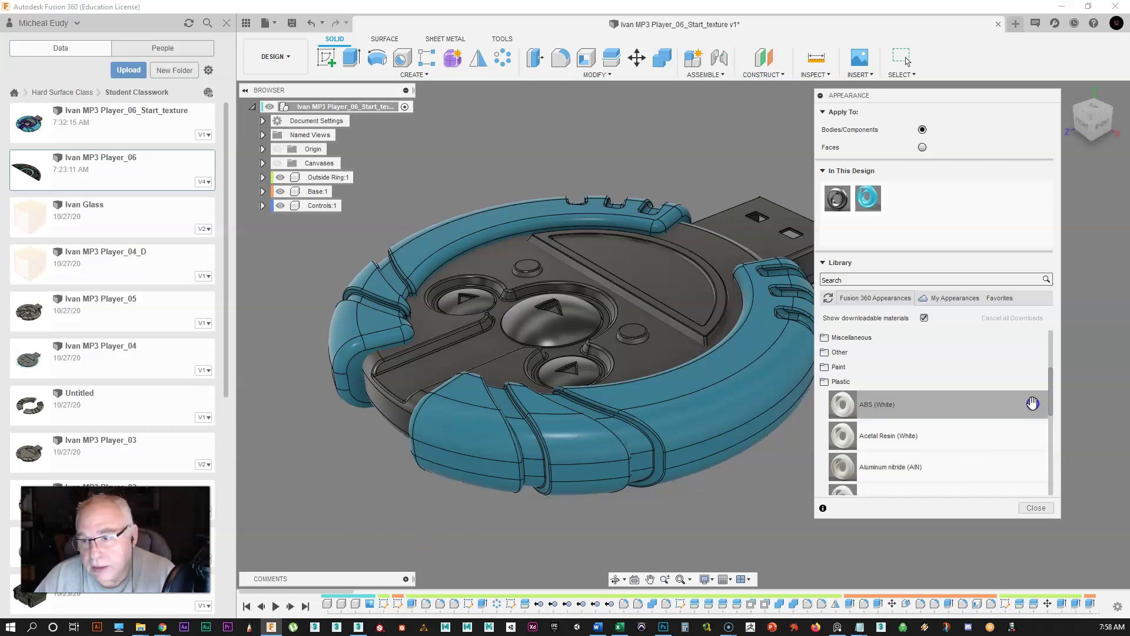
Add the Copper - Polished appearance from the library's copper metals to the design without assigning it to a body
left_click(832, 387)
left_click(836, 384)
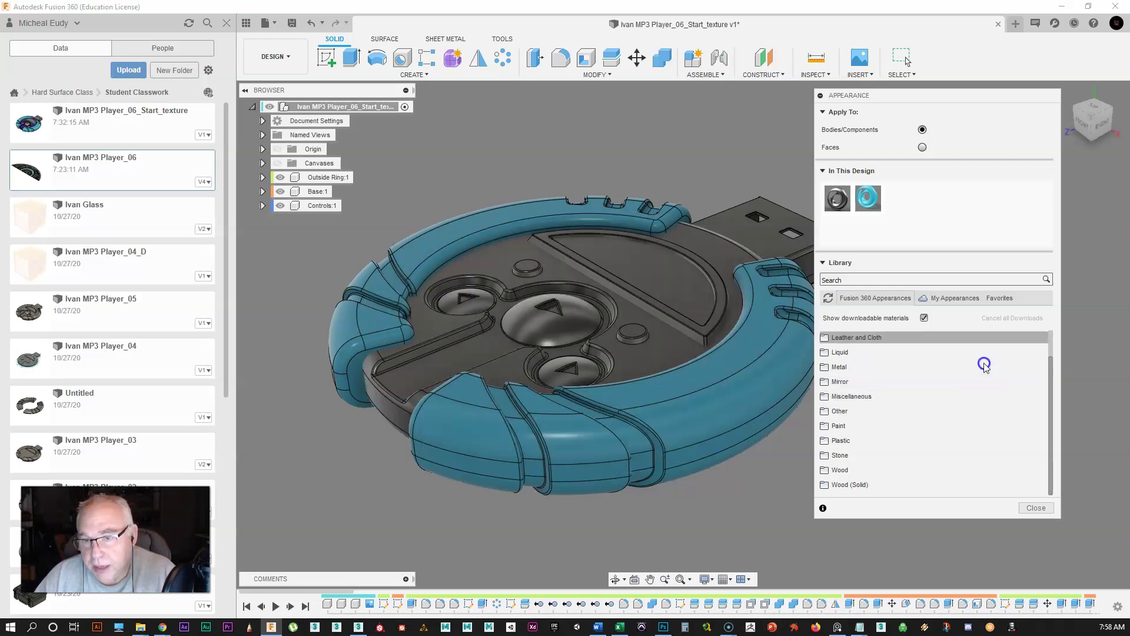
left_click(785, 404)
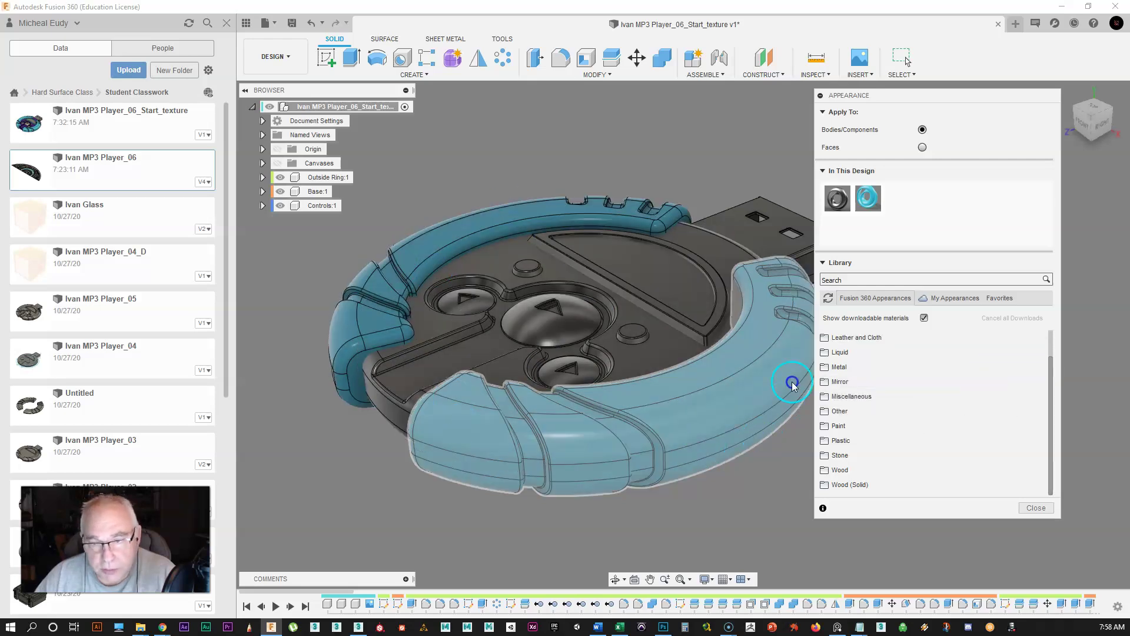
left_click(832, 442)
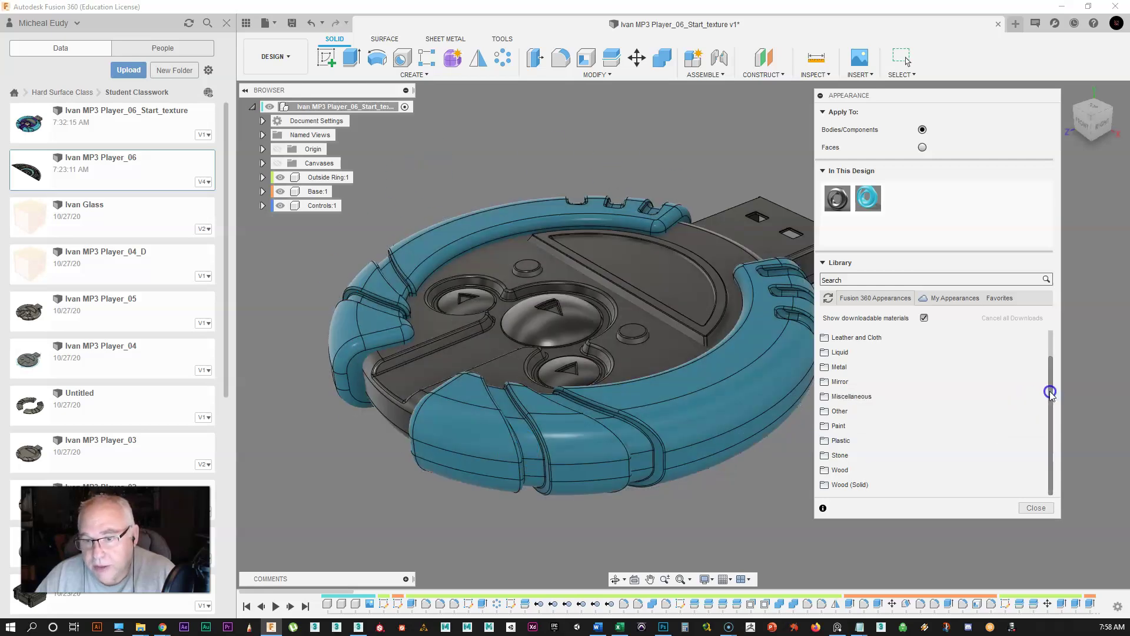
left_click(828, 384)
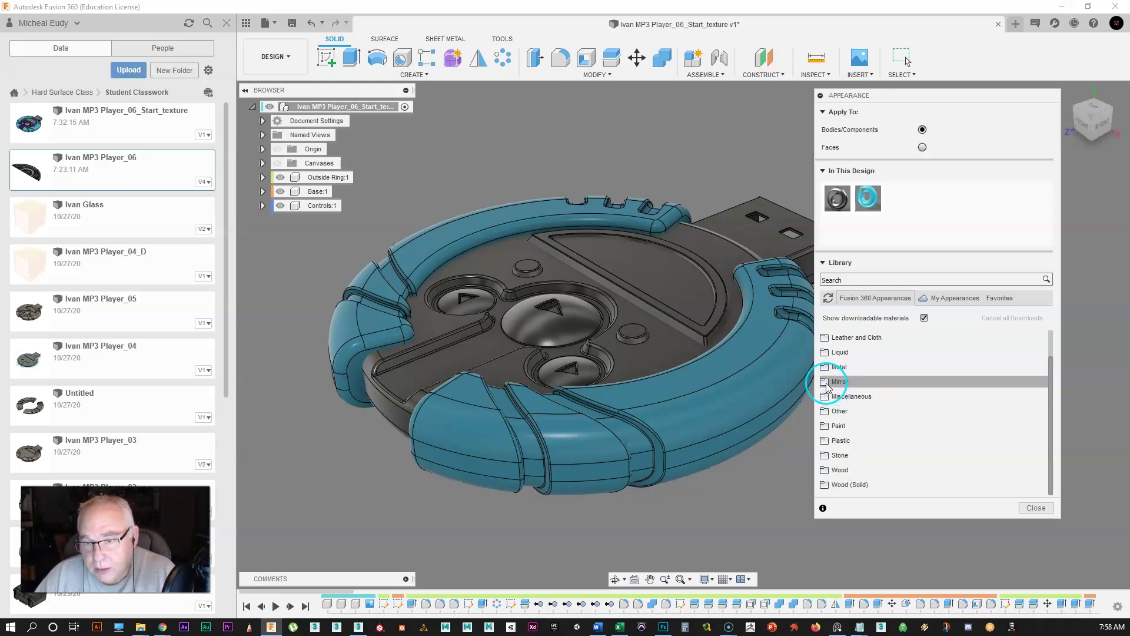
left_click(828, 384)
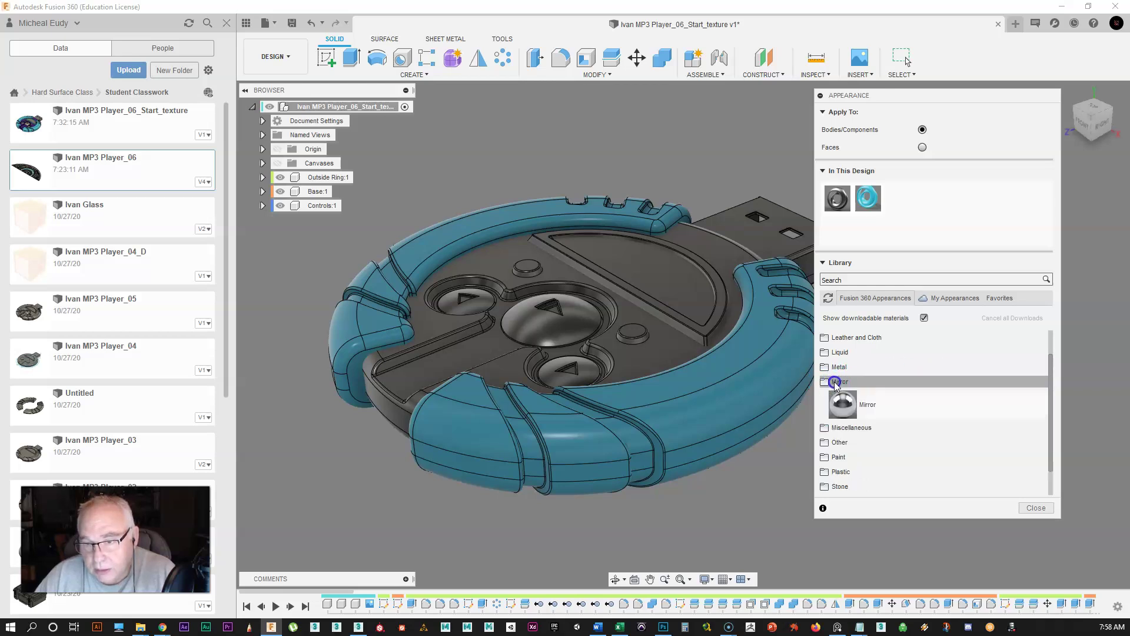
left_click(840, 368)
left_click(894, 440)
scroll(894, 441, "down", 2)
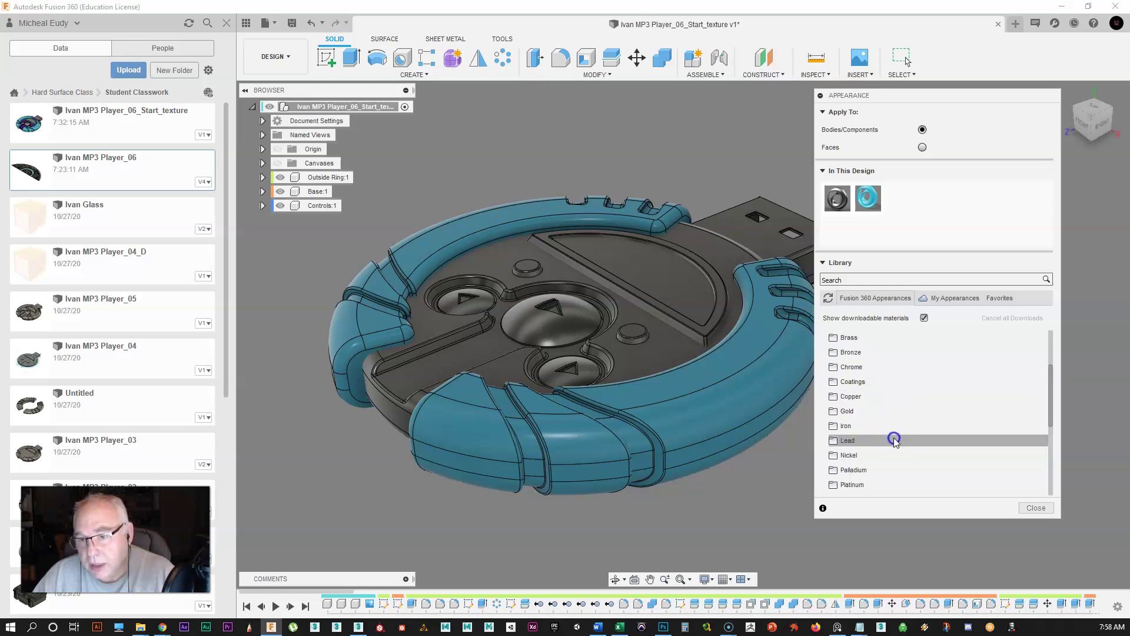
left_click(835, 399)
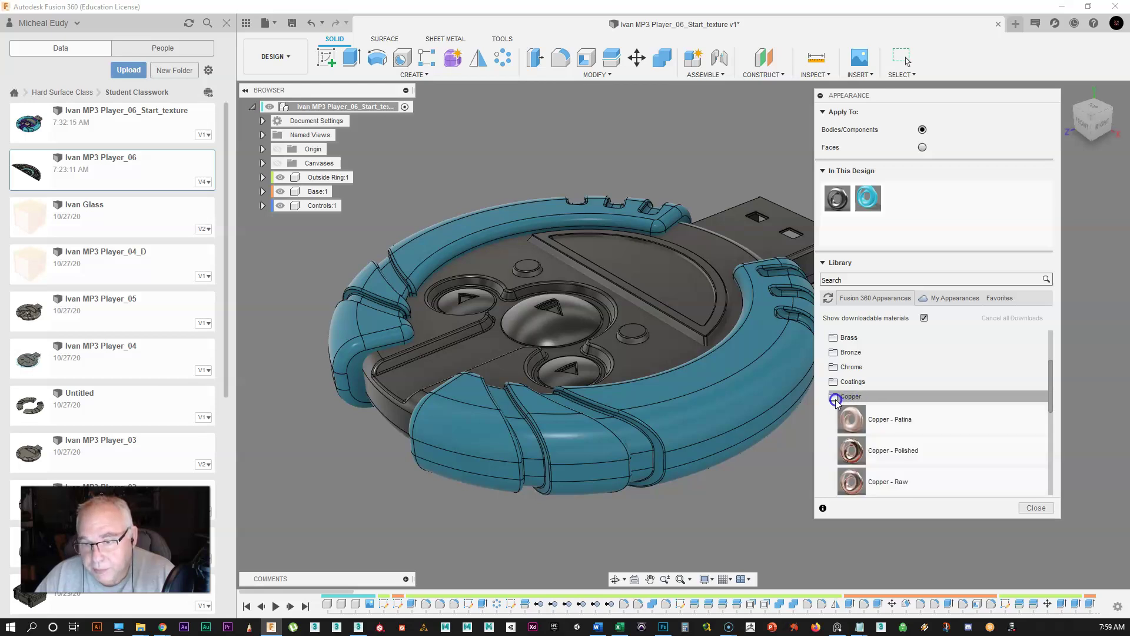
scroll(853, 412, "down", 2)
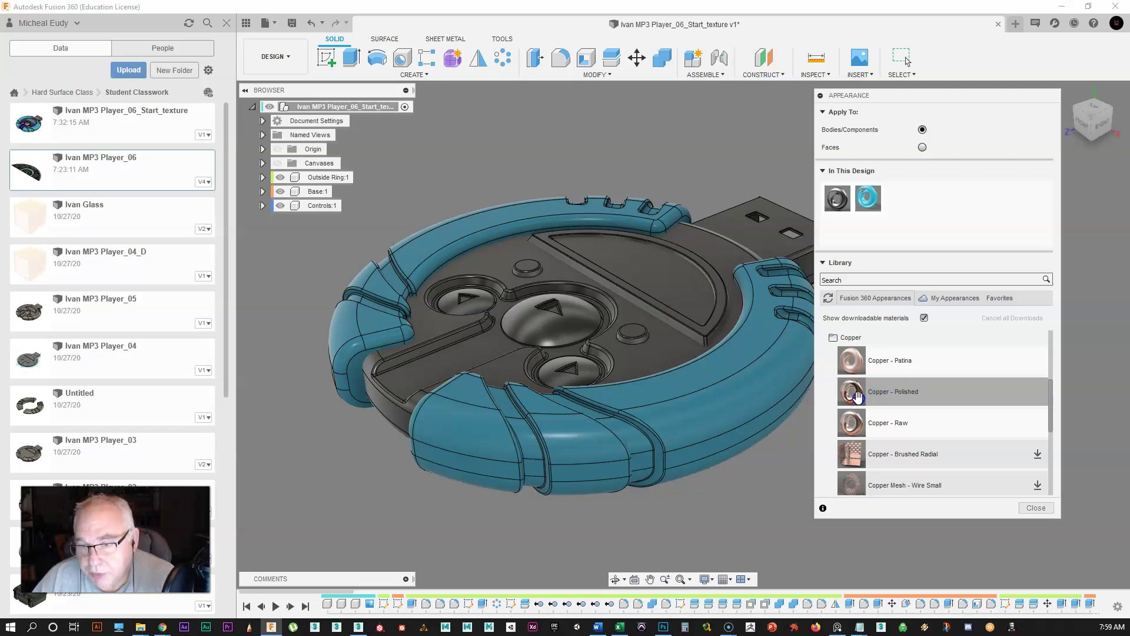
left_click_drag(851, 394, 899, 199)
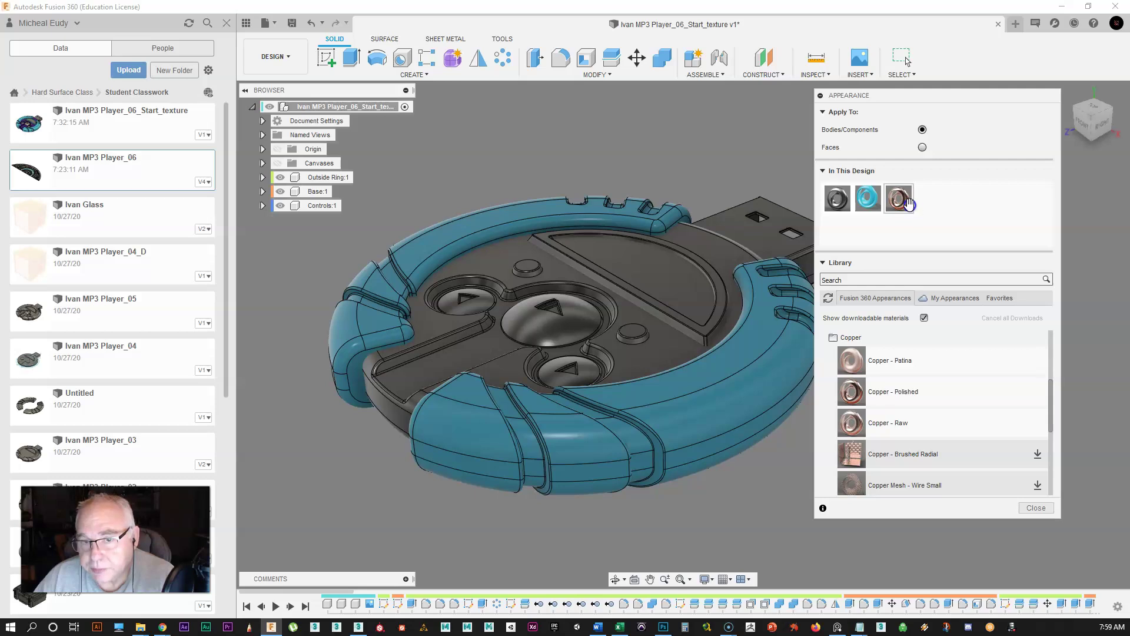
Duplicate the Copper - Polished appearance in the design and rename the copy "Copper - Polished Base Metal"
right_click(898, 201)
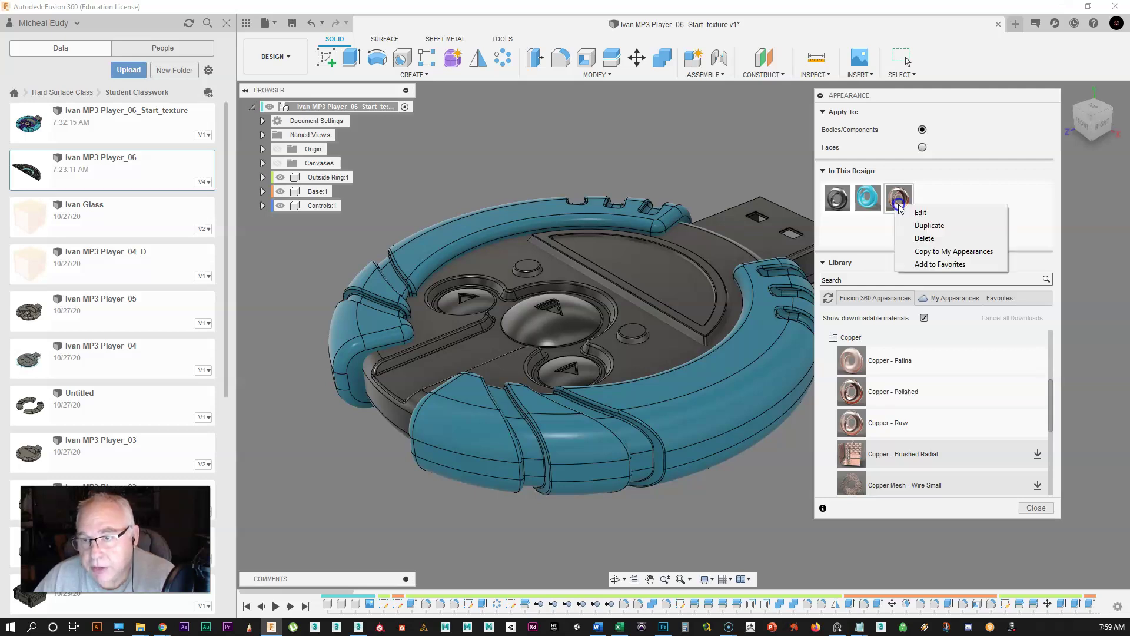
left_click(927, 227)
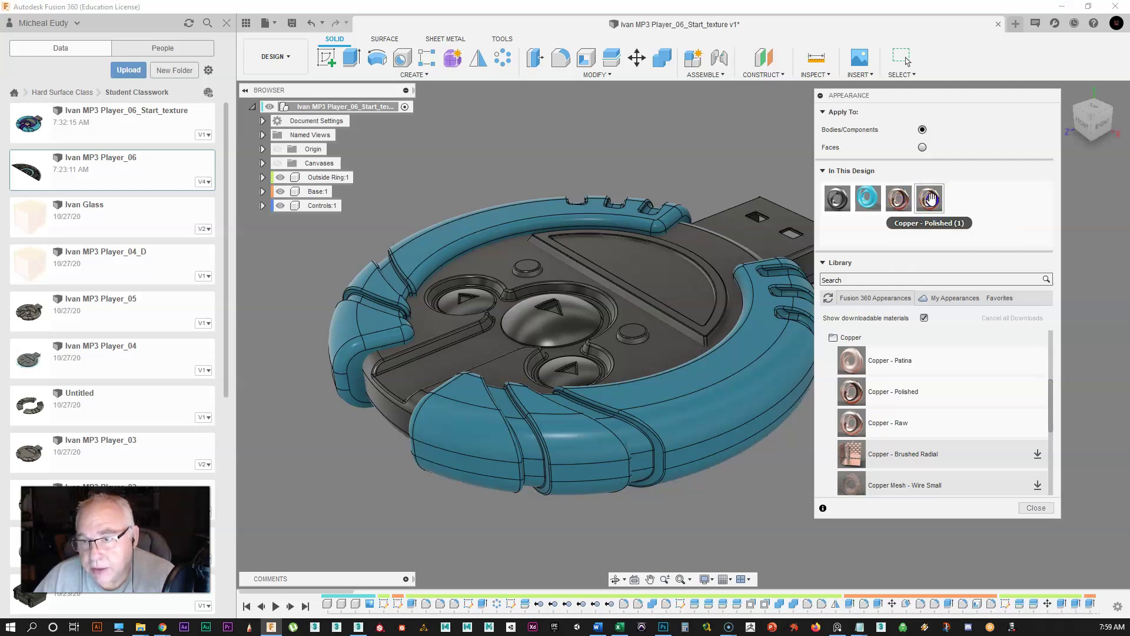
double_click(930, 198)
left_click_drag(732, 101, 756, 104)
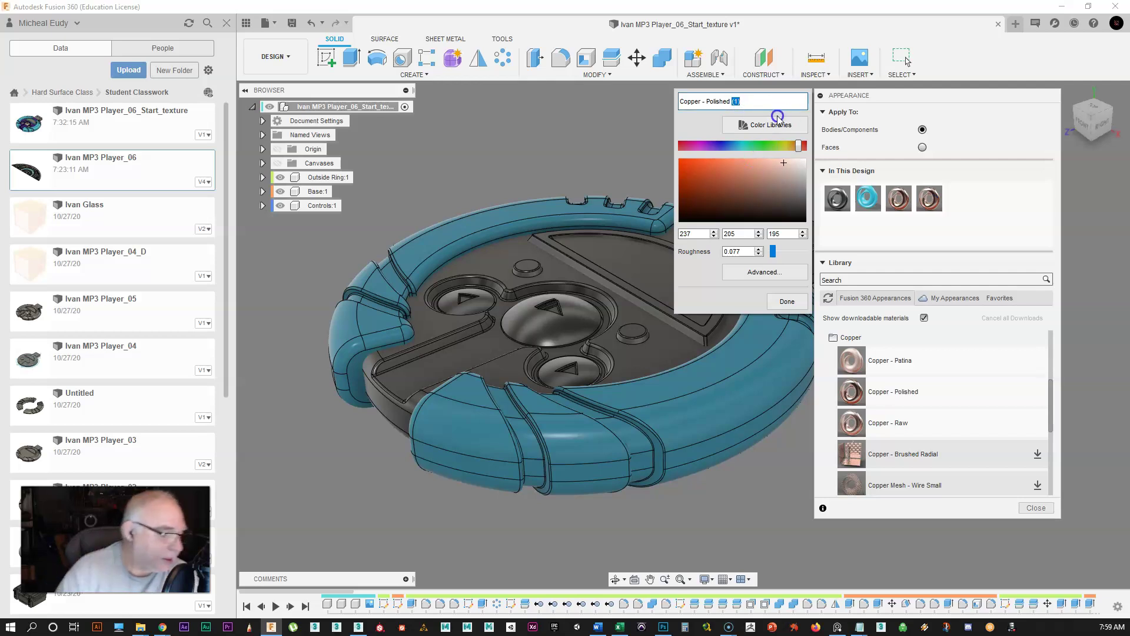
type("BAse")
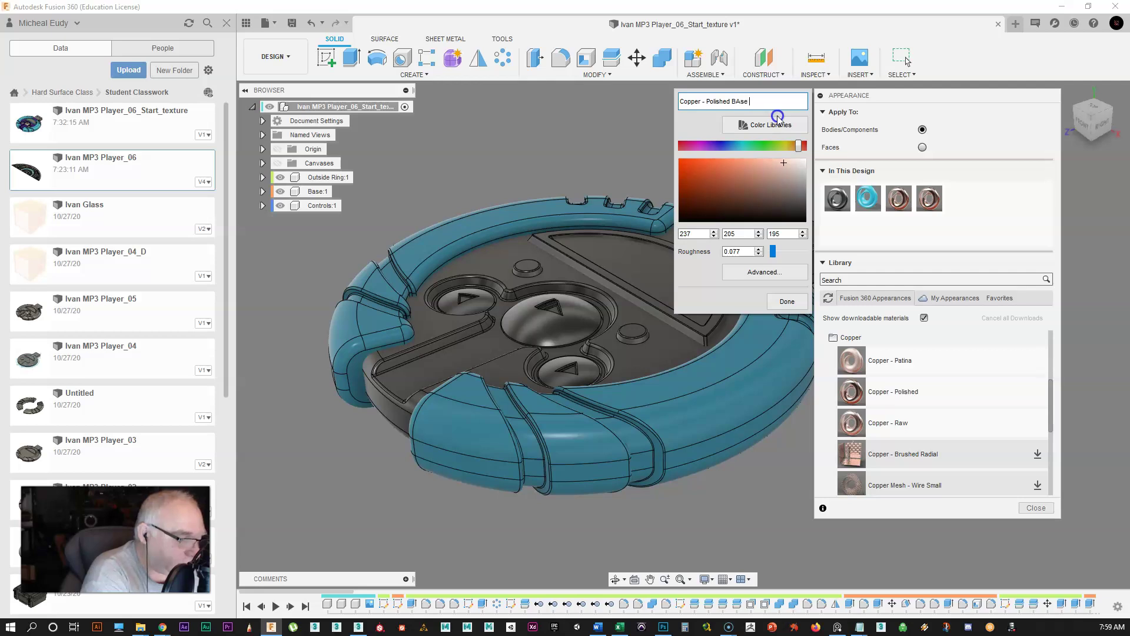
type(" MEtal")
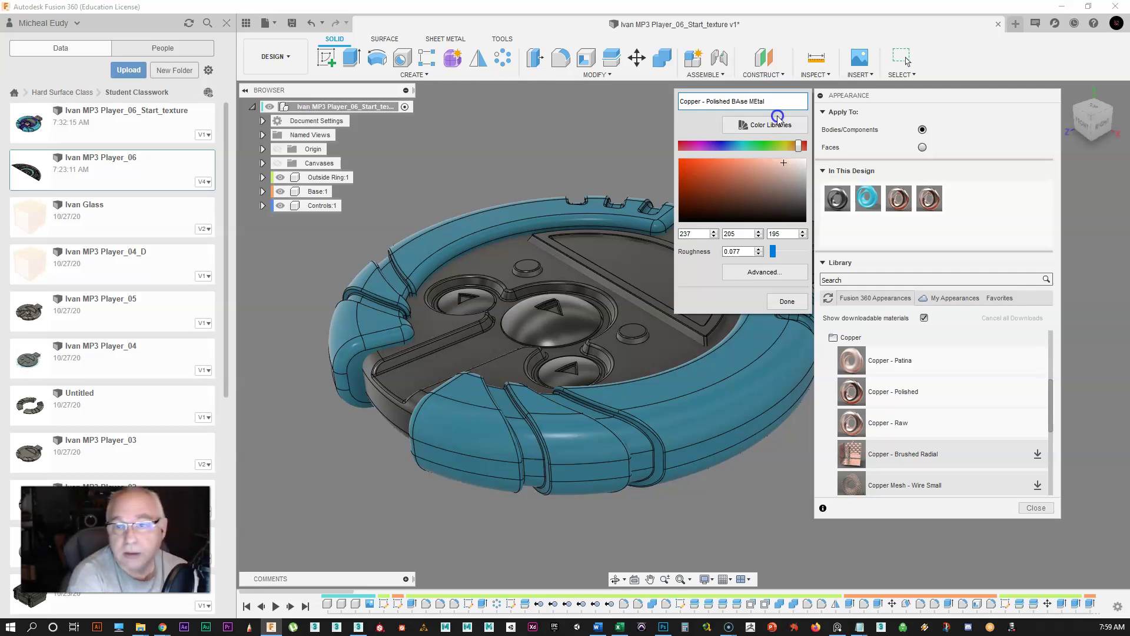
key("Left")
key("Left")
key("Left")
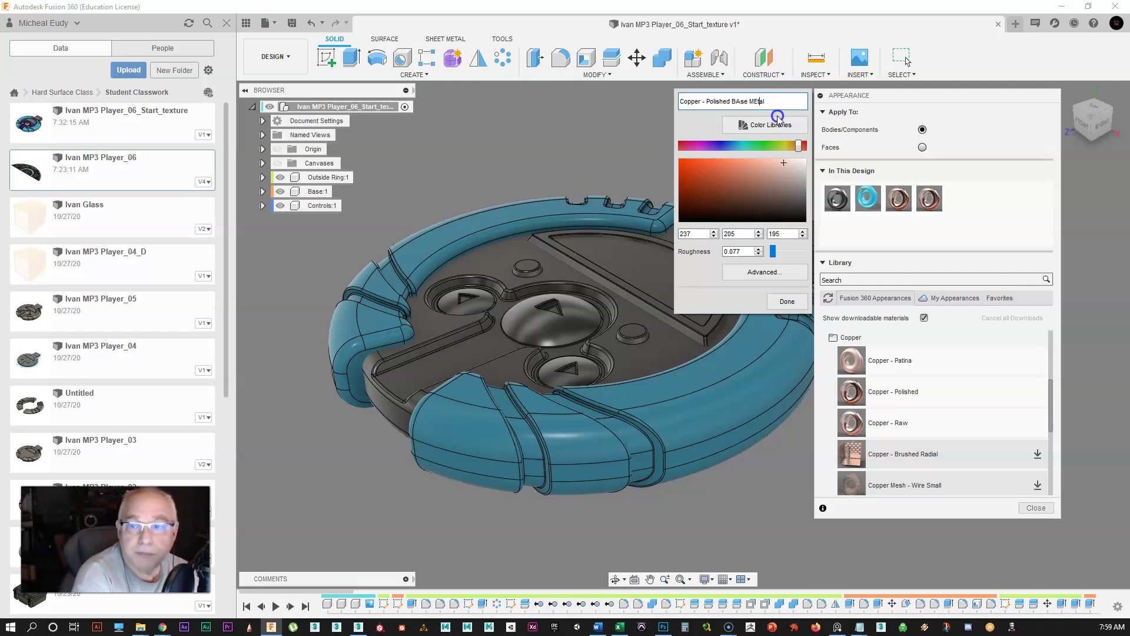
type("et")
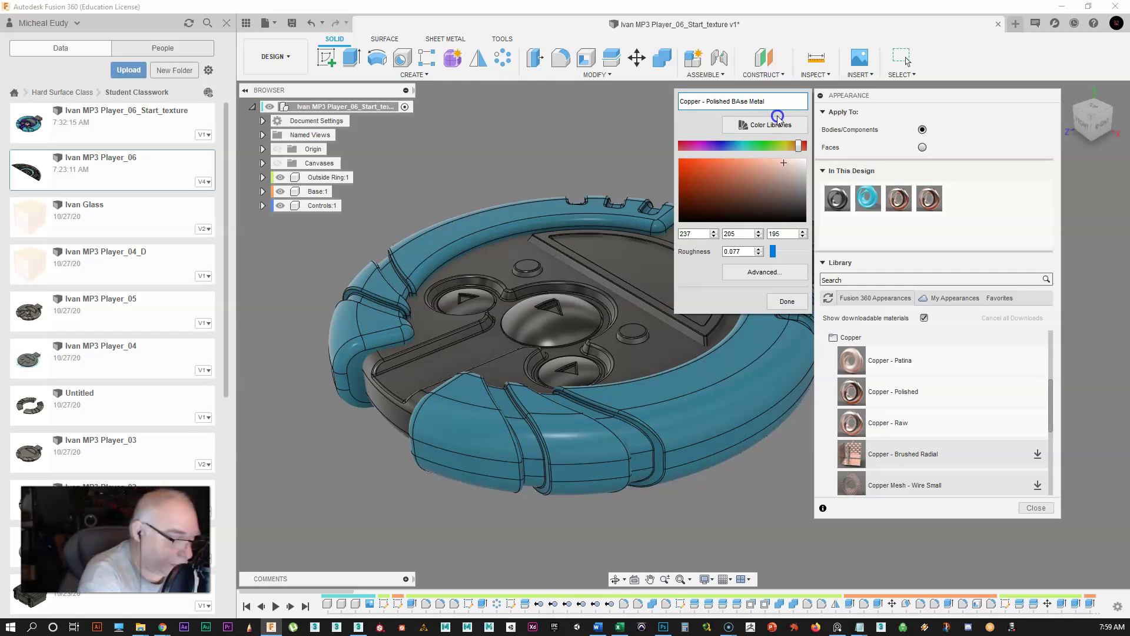
type("a")
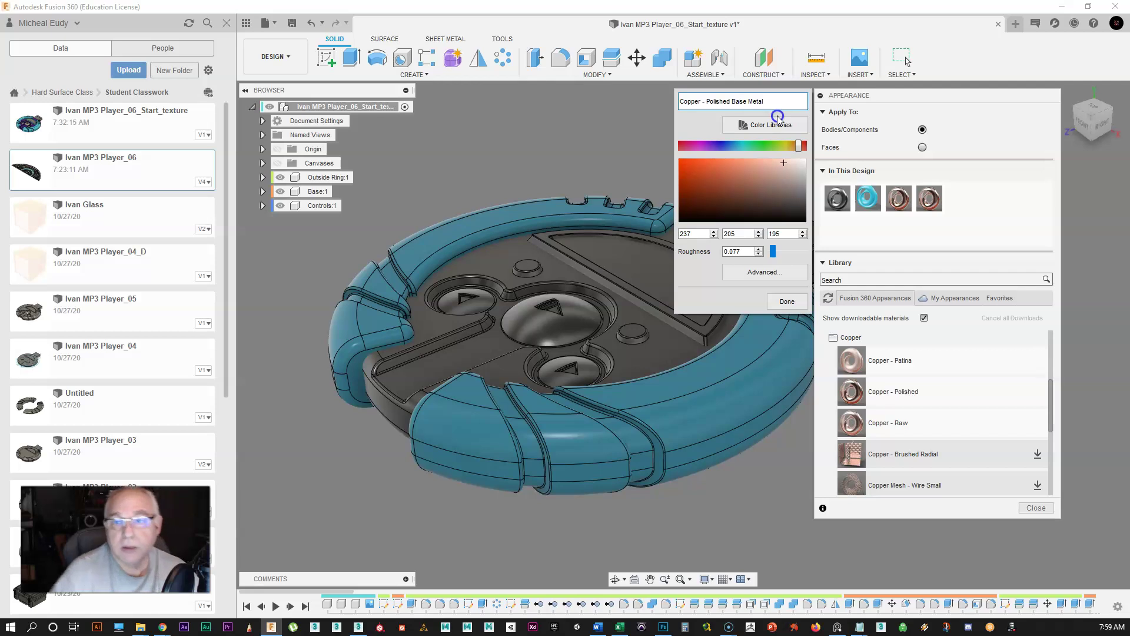
left_click(787, 300)
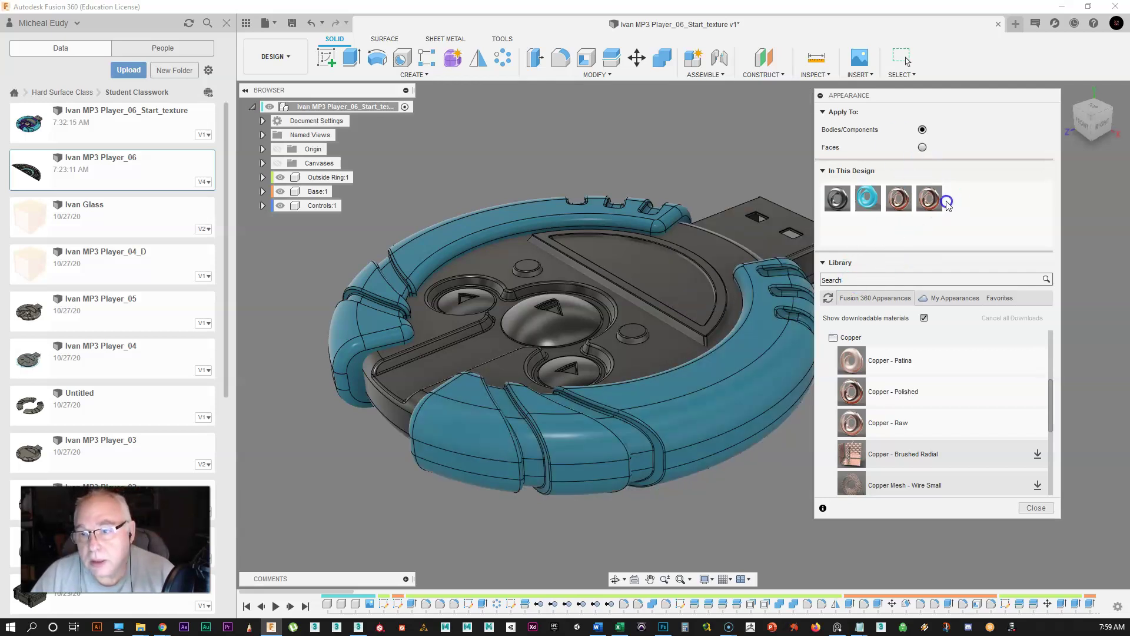
Apply the Copper - Polished Base Metal appearance to the player's base body and delete the original Copper - Polished appearance from the design
left_click_drag(930, 199, 662, 352)
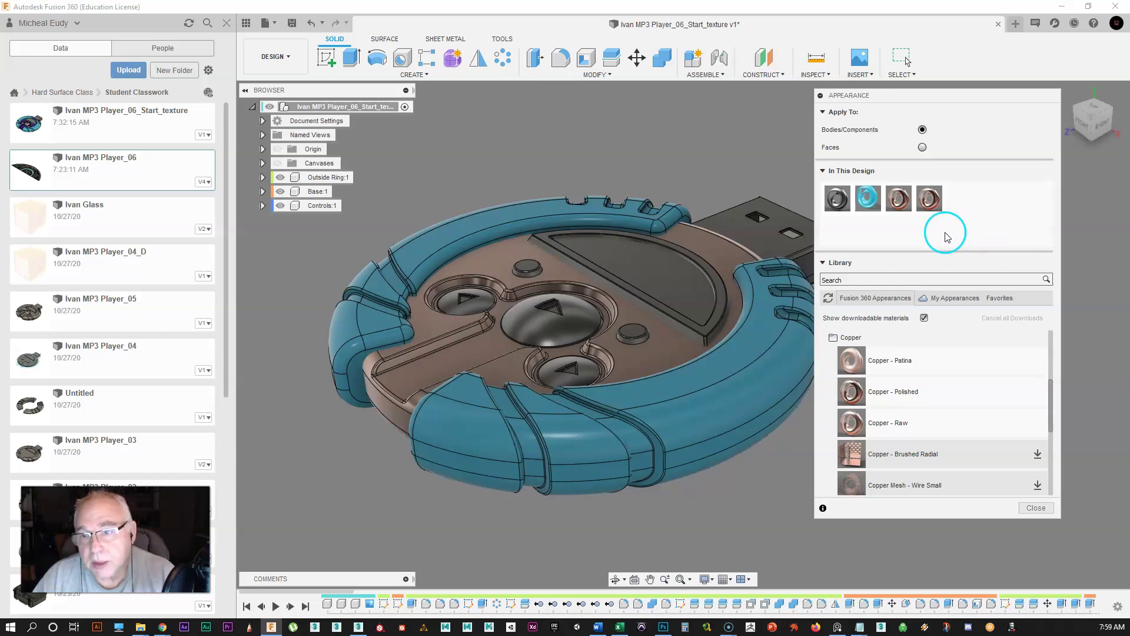
right_click(901, 201)
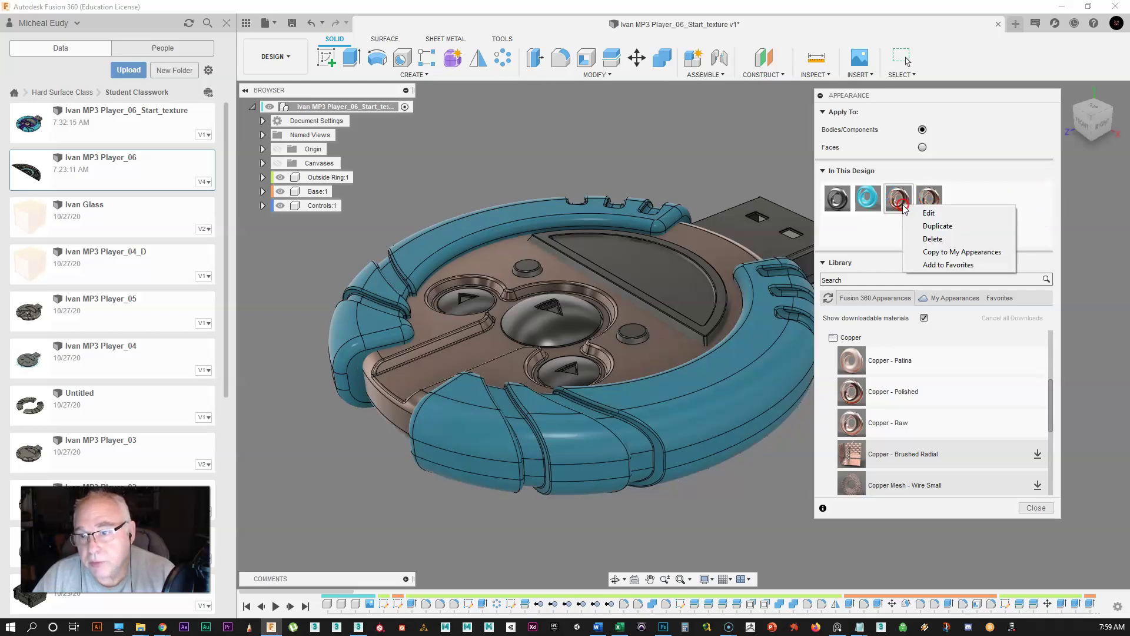
left_click(932, 239)
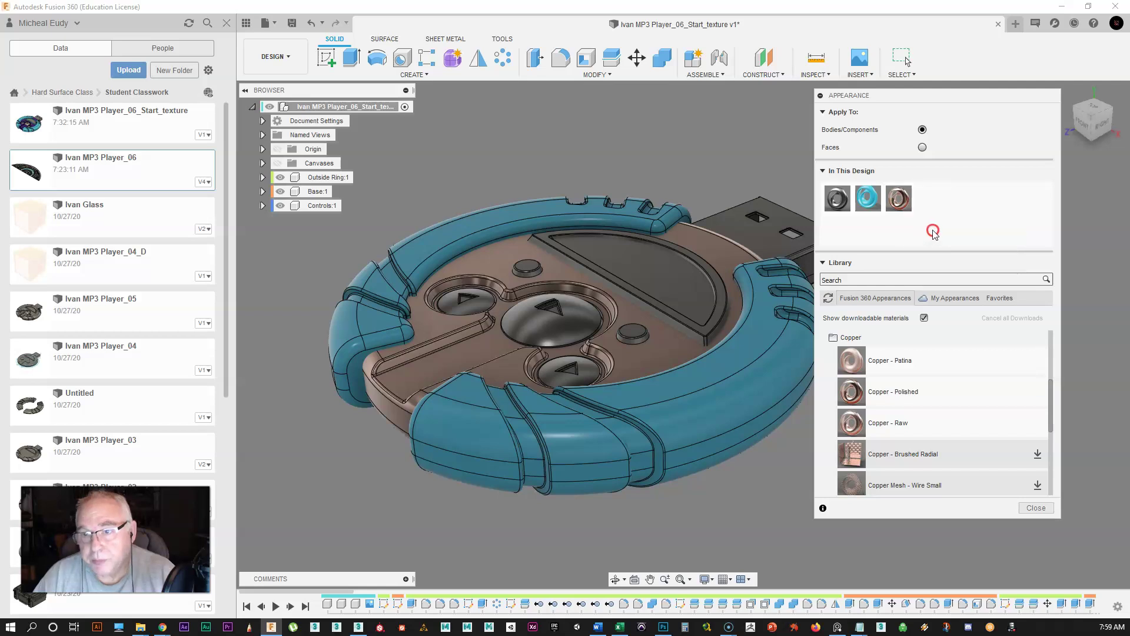
left_click_drag(863, 201, 513, 445)
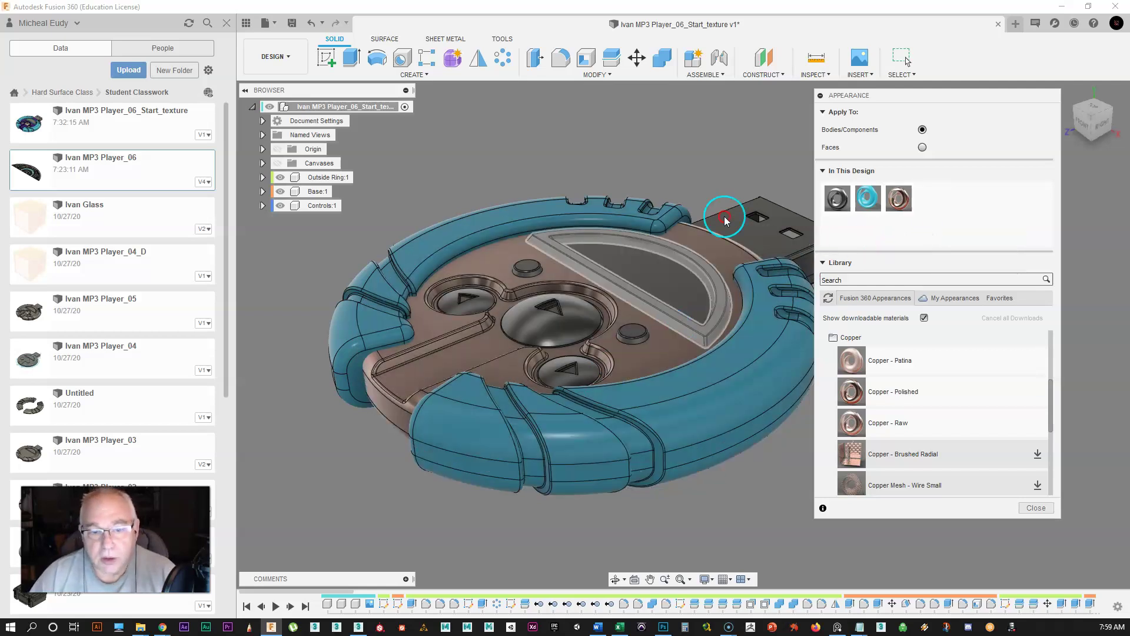
Open the advanced settings of Copper - Polished Base Metal, and look up the hex code of the logo's purple in Photoshop
double_click(901, 203)
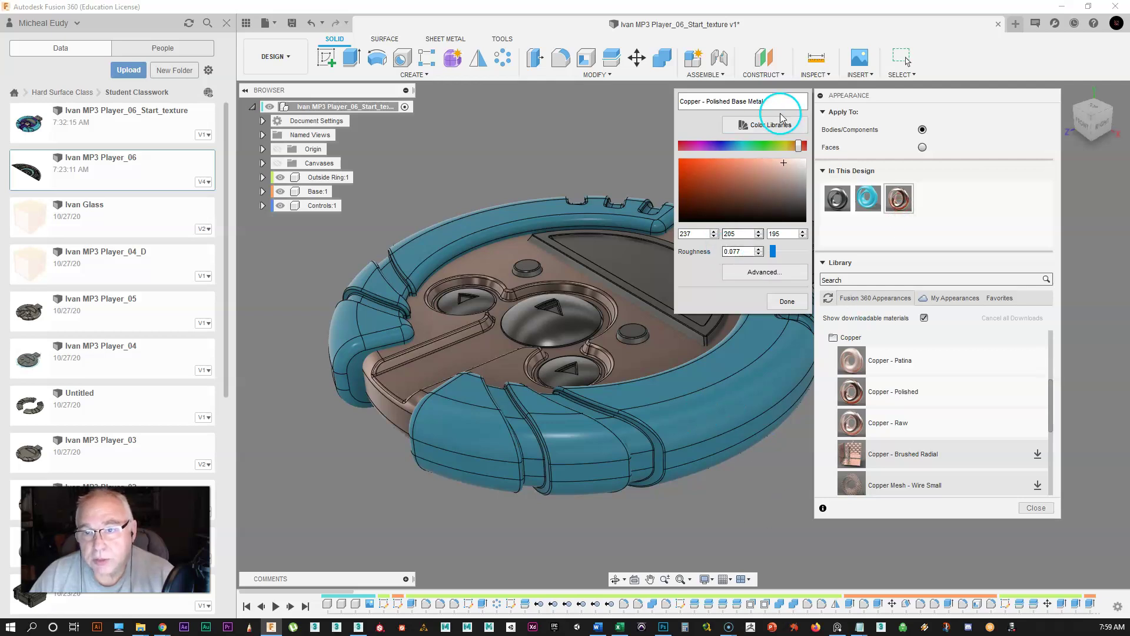
left_click(768, 274)
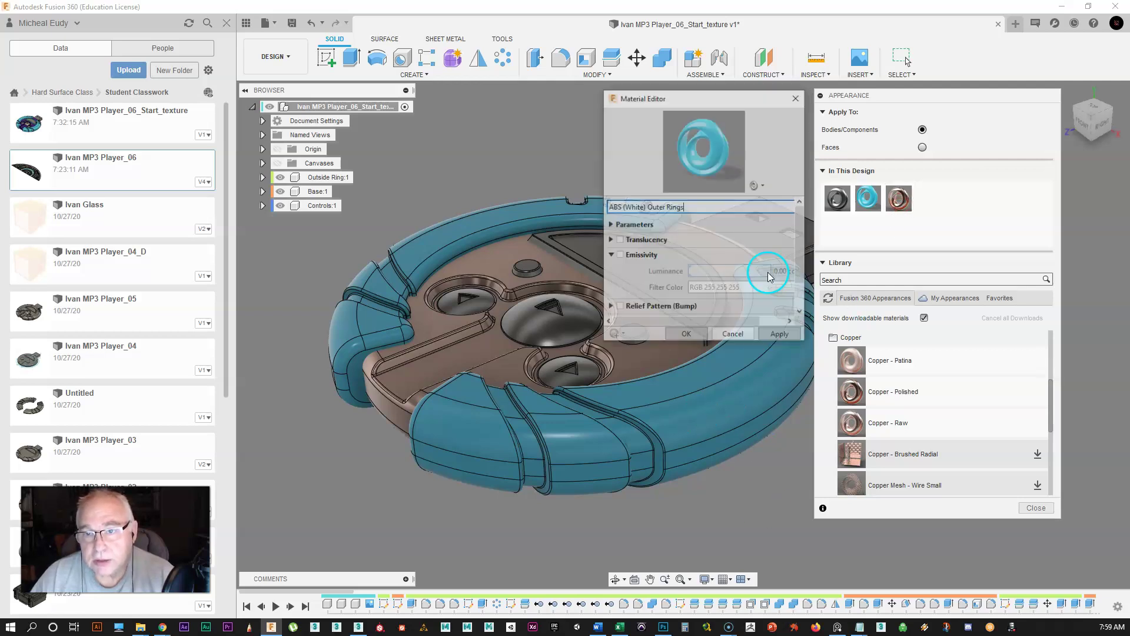
left_click(664, 627)
left_click_drag(94, 383, 236, 396)
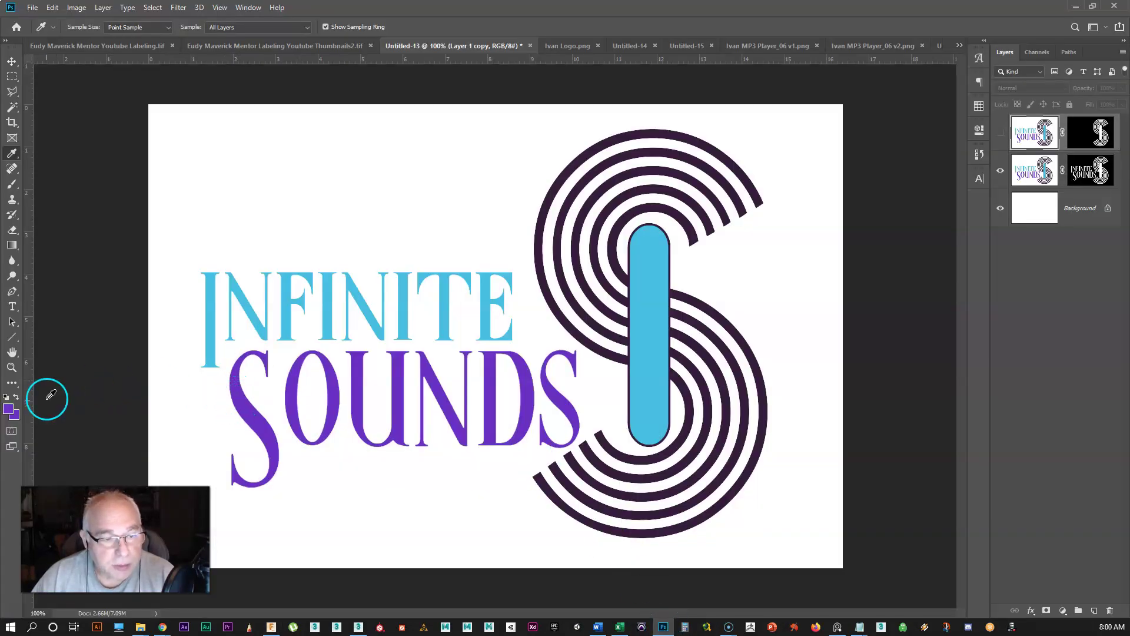
left_click(8, 408)
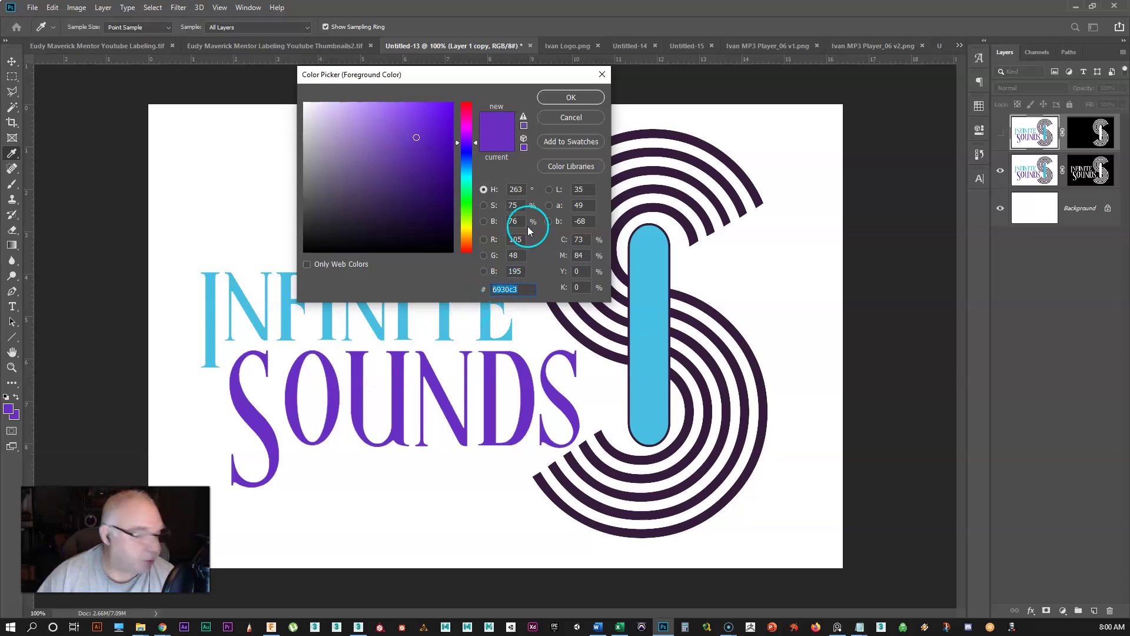
left_click(553, 118)
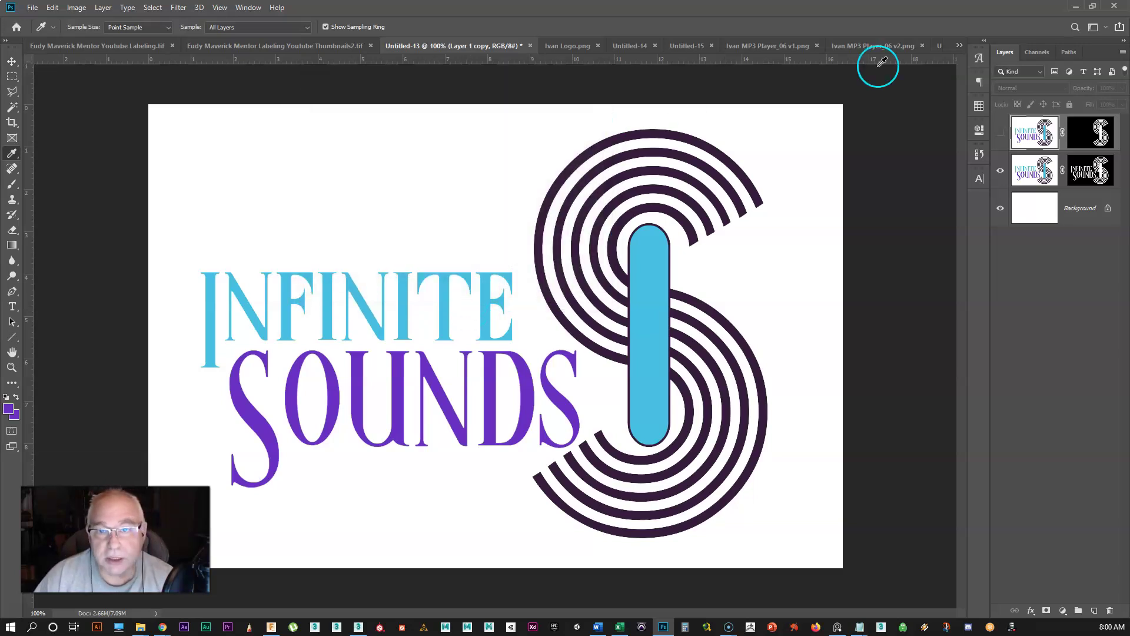
left_click(1077, 6)
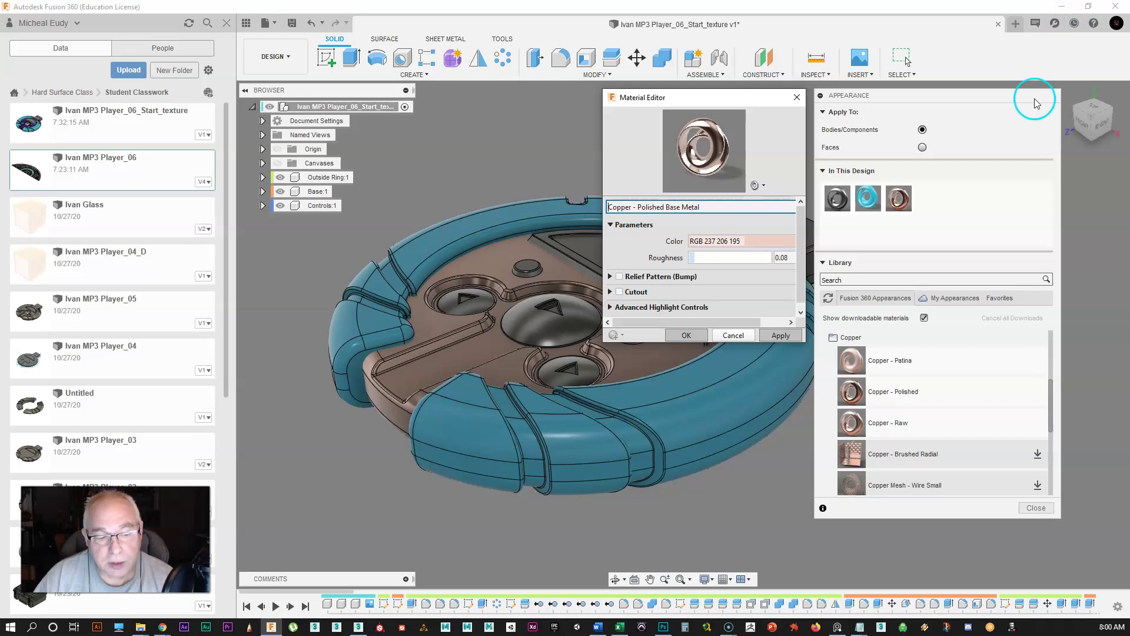
Set the color of the Copper - Polished Base Metal appearance to #6930c3 and accept the material changes
left_click(757, 242)
left_click_drag(797, 308, 782, 308)
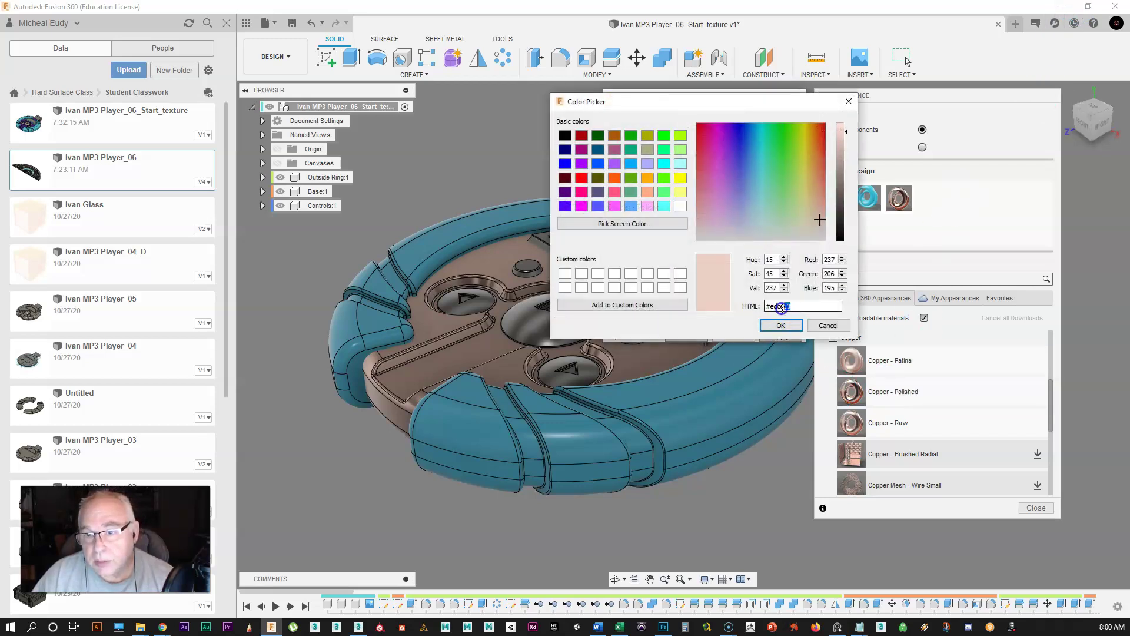
type("#6930c3")
left_click(780, 325)
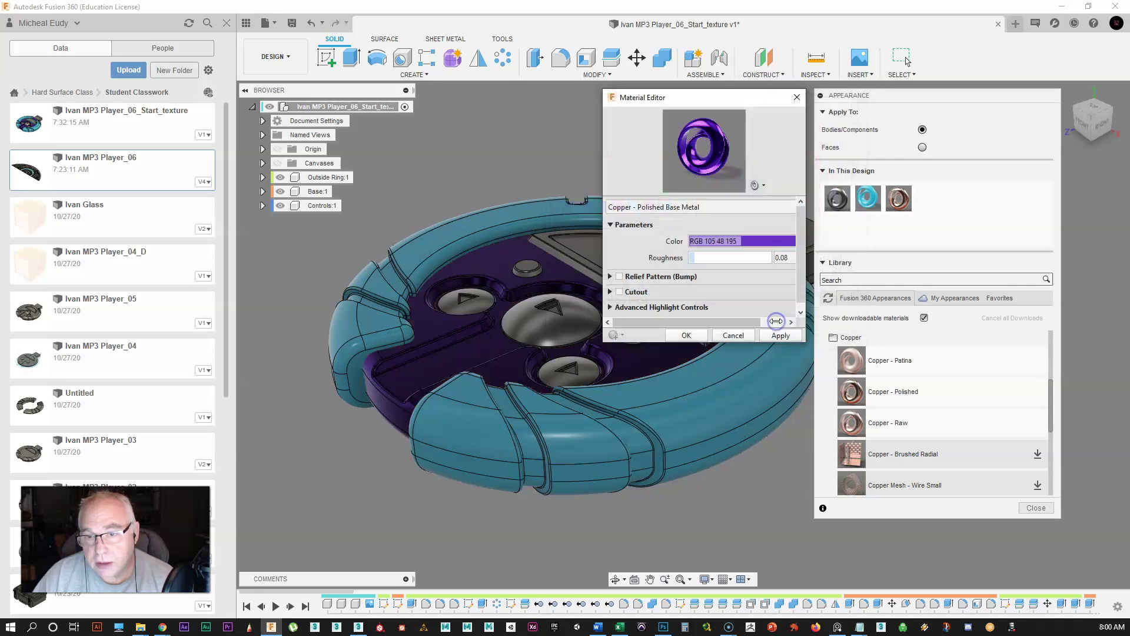
left_click(687, 335)
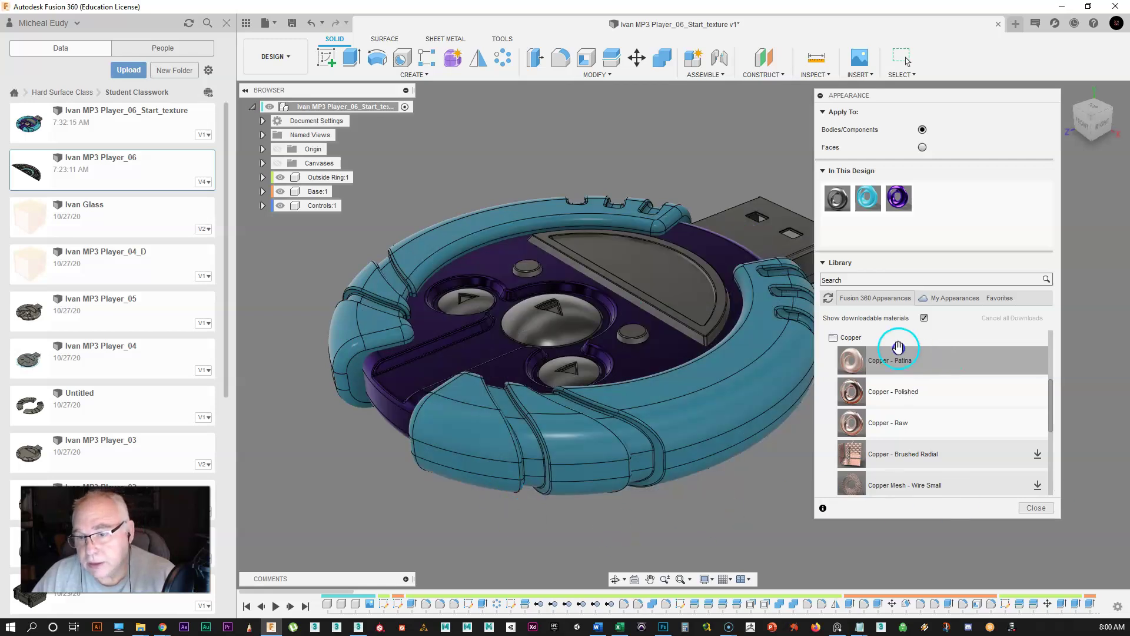
Add the Stainless Steel - Polished appearance from the library's stainless metals to the design without assigning it to a body
left_click_drag(1054, 399, 1054, 378)
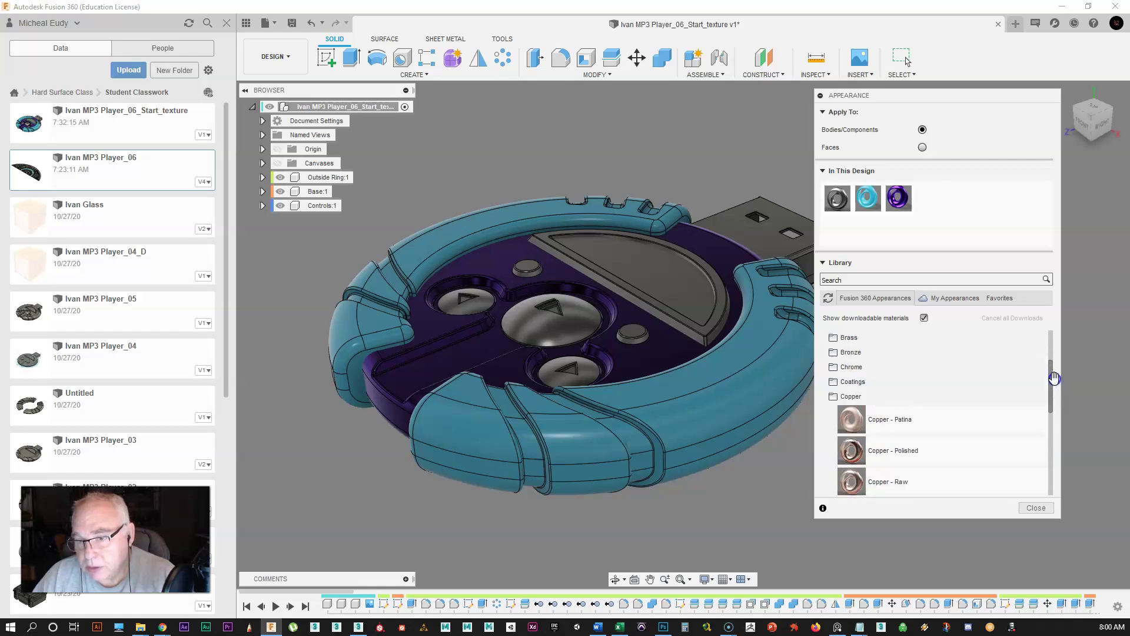
left_click(853, 396)
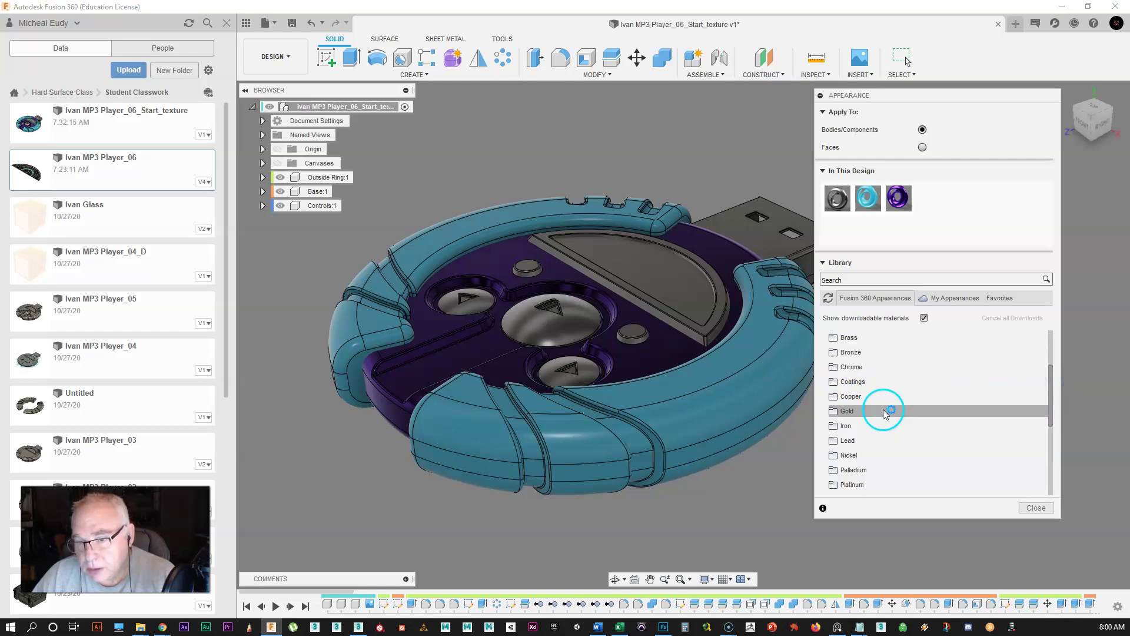
scroll(921, 442, "down", 2)
left_click(932, 455)
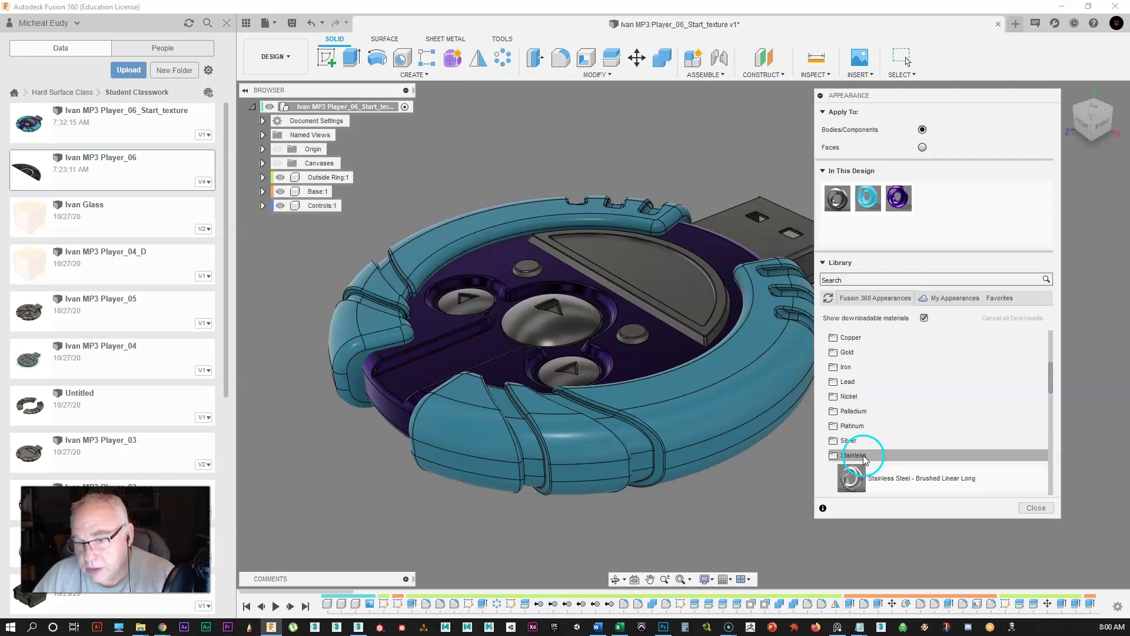
scroll(907, 442, "down", 2)
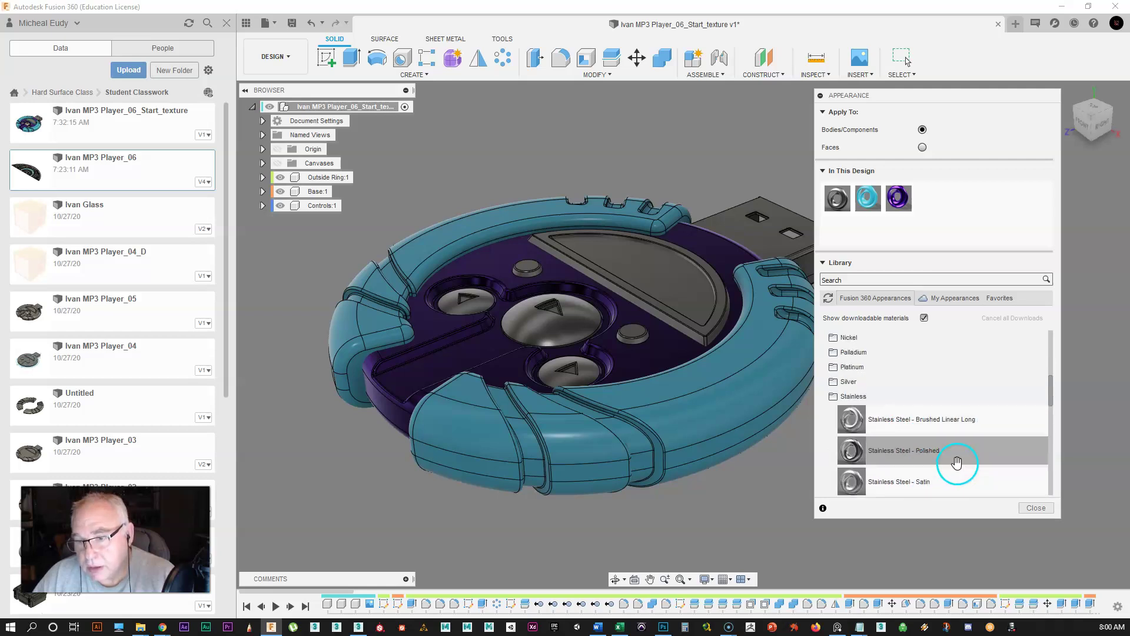
scroll(953, 449, "down", 2)
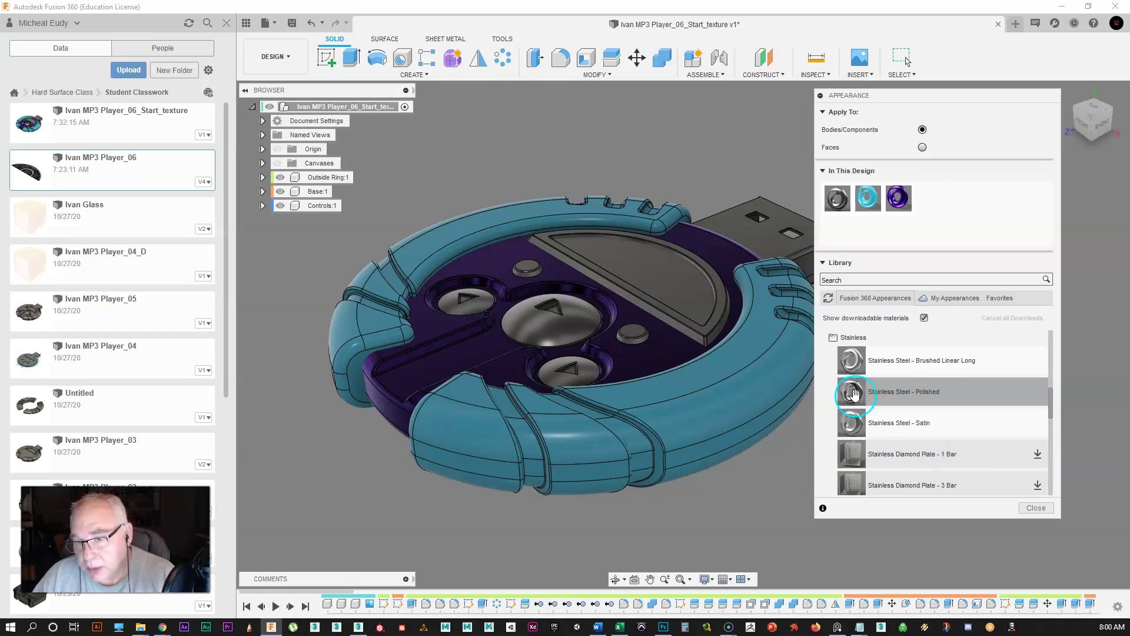
left_click_drag(854, 393, 960, 206)
Duplicate the Stainless Steel - Polished appearance in the design and rename the copy "Stainless Steel - Polished USB"
right_click(930, 205)
left_click(955, 228)
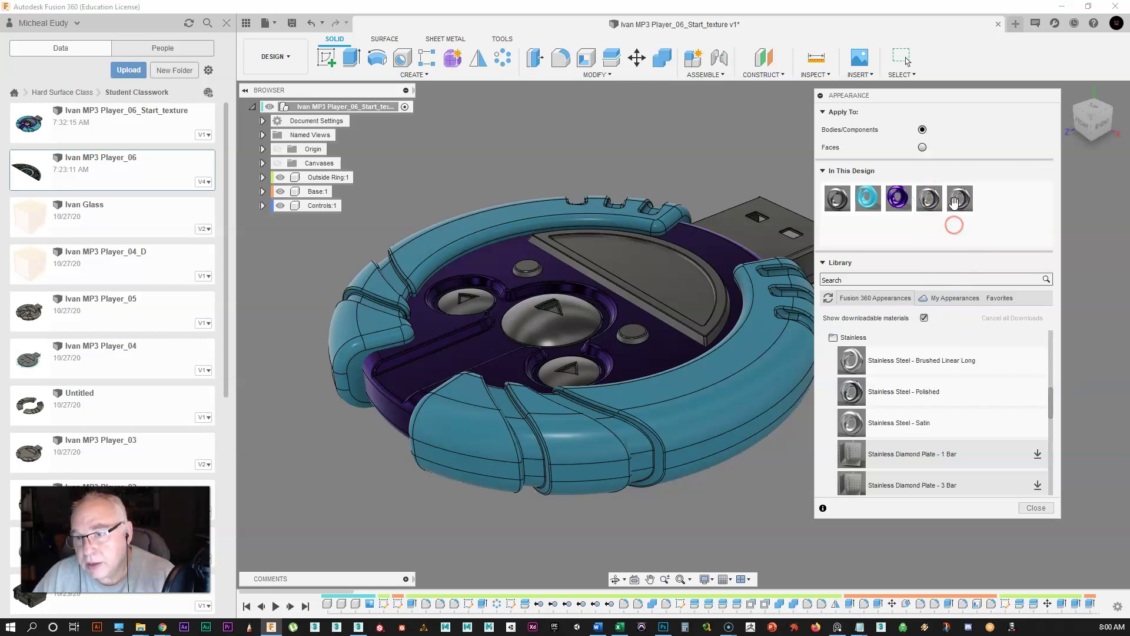
right_click(955, 199)
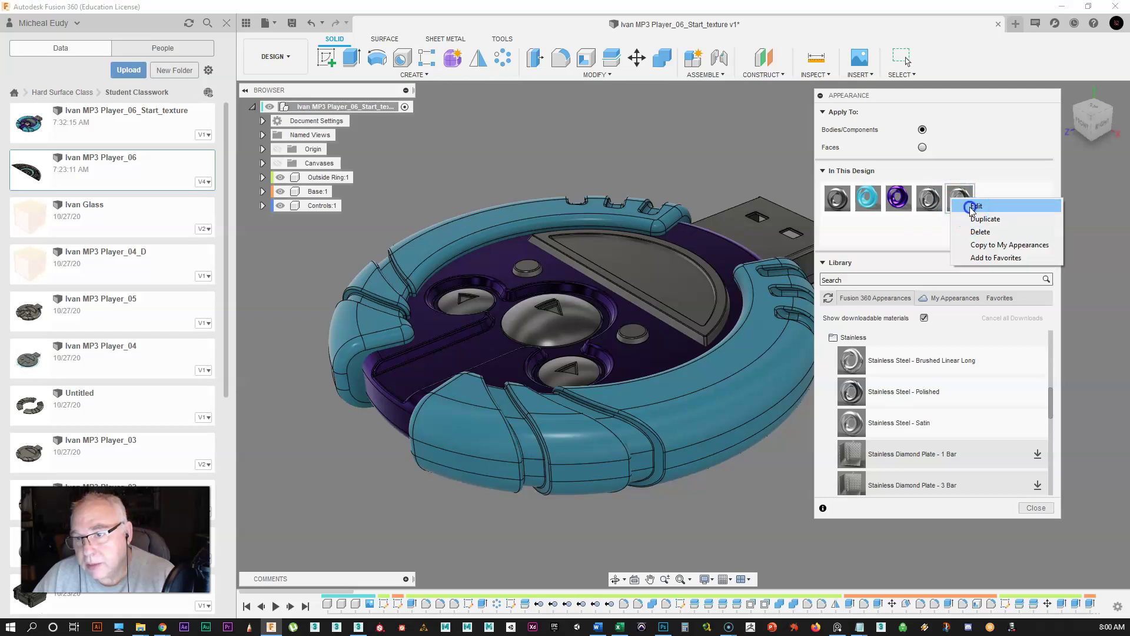
left_click(969, 206)
double_click(757, 101)
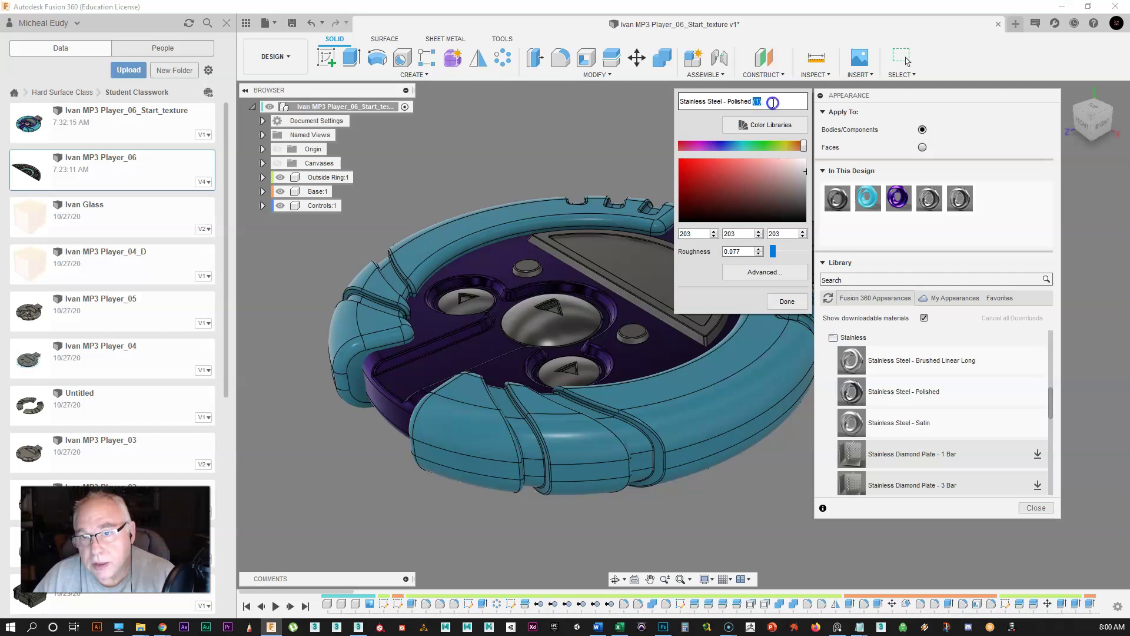
left_click(770, 133)
type("U")
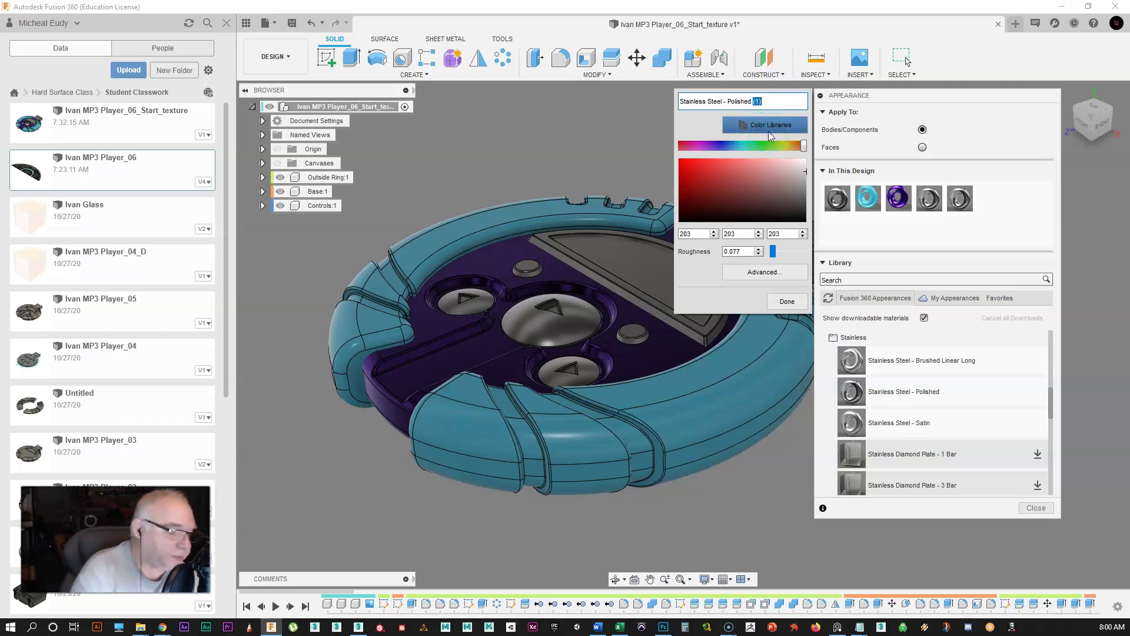
type("SB")
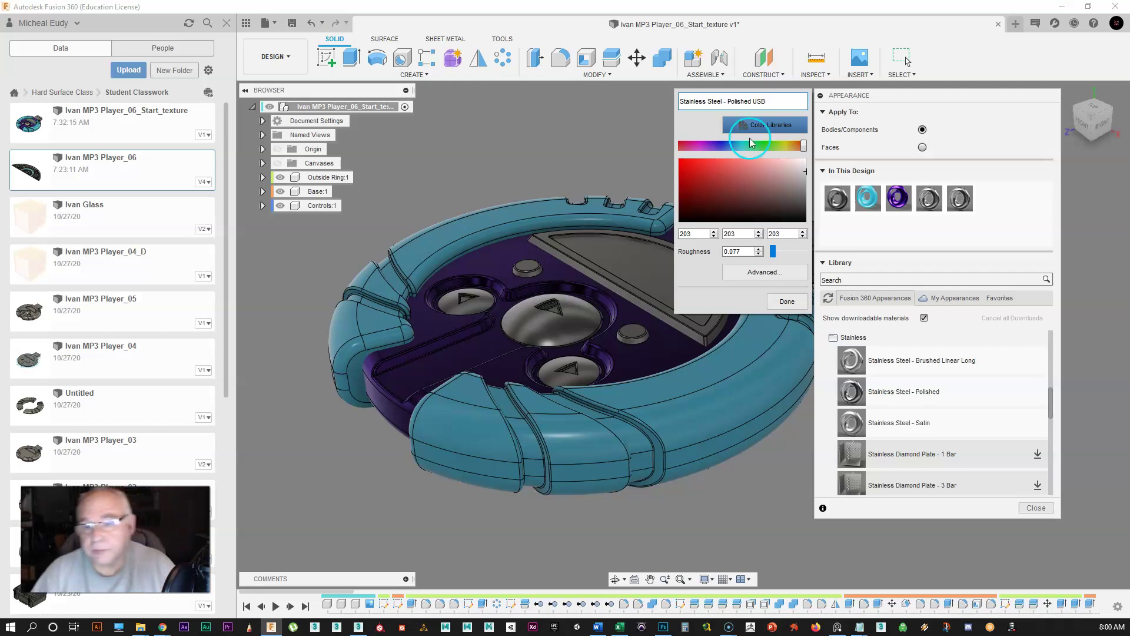
left_click(823, 280)
left_click(788, 303)
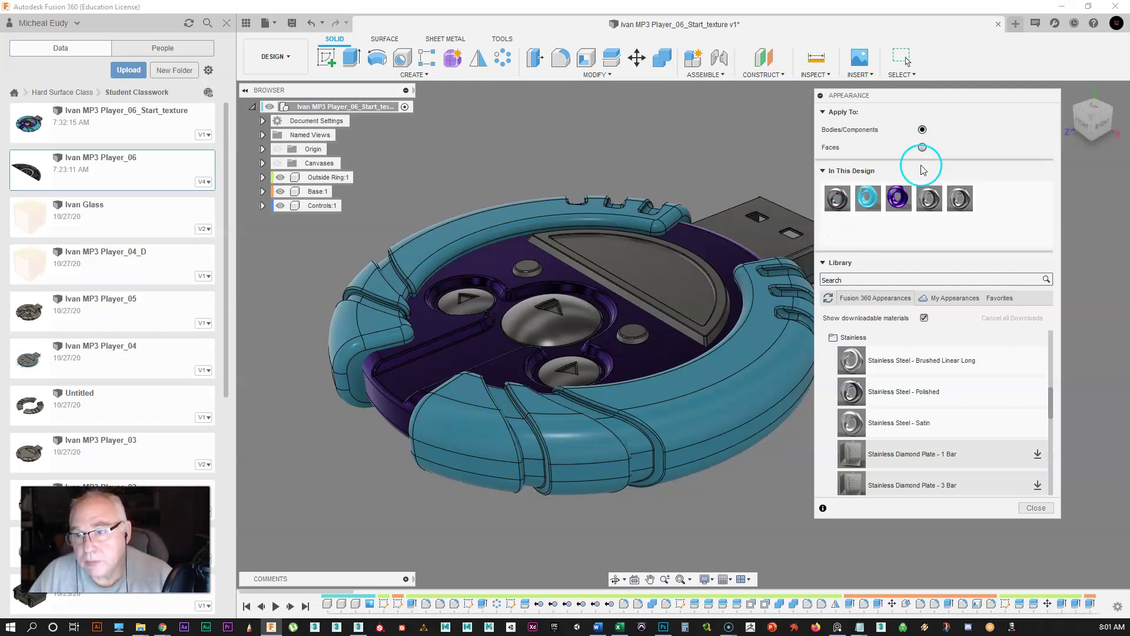
Delete the original Stainless Steel - Polished appearance and apply Stainless Steel - Polished USB to the USB connector body
right_click(933, 201)
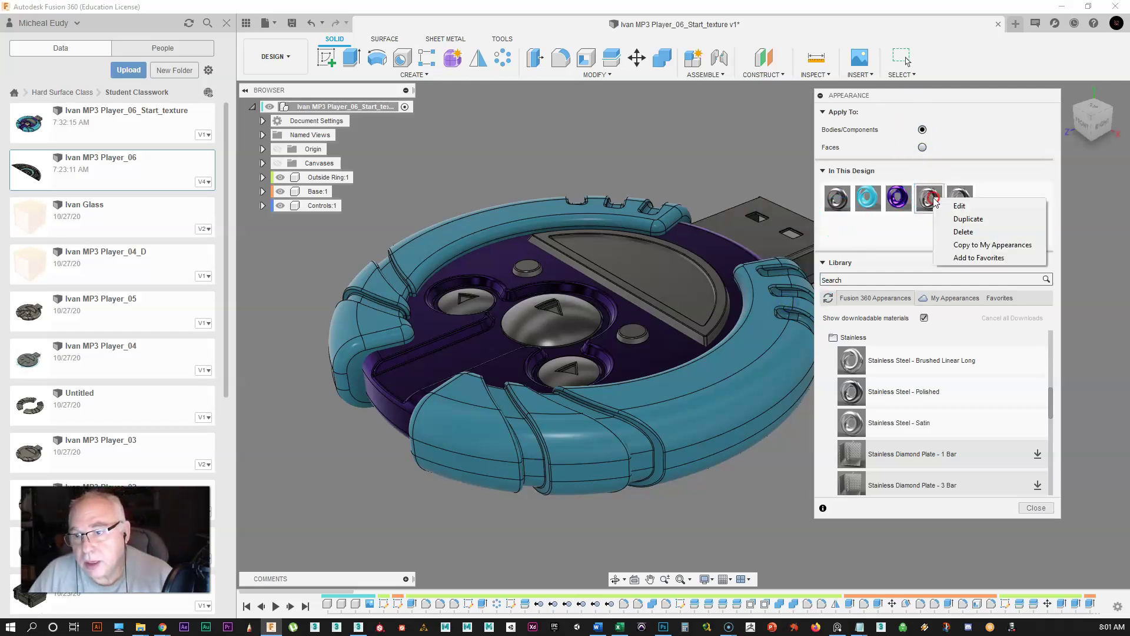
left_click(963, 232)
middle_click_drag(723, 150, 642, 161)
left_click(679, 230)
left_click_drag(912, 228, 730, 239)
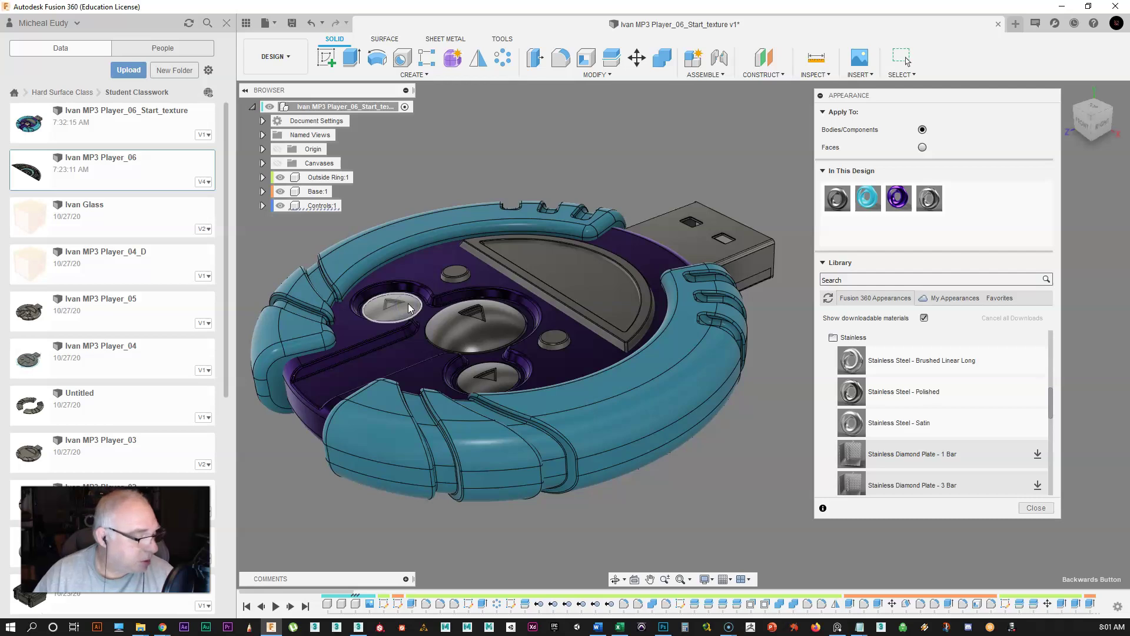
Apply the Stainless Steel - Polished USB appearance to the control buttons on the player's face
mouse_move(930, 198)
left_mouse_down()
mouse_move(520, 237)
mouse_move(405, 307)
left_mouse_up()
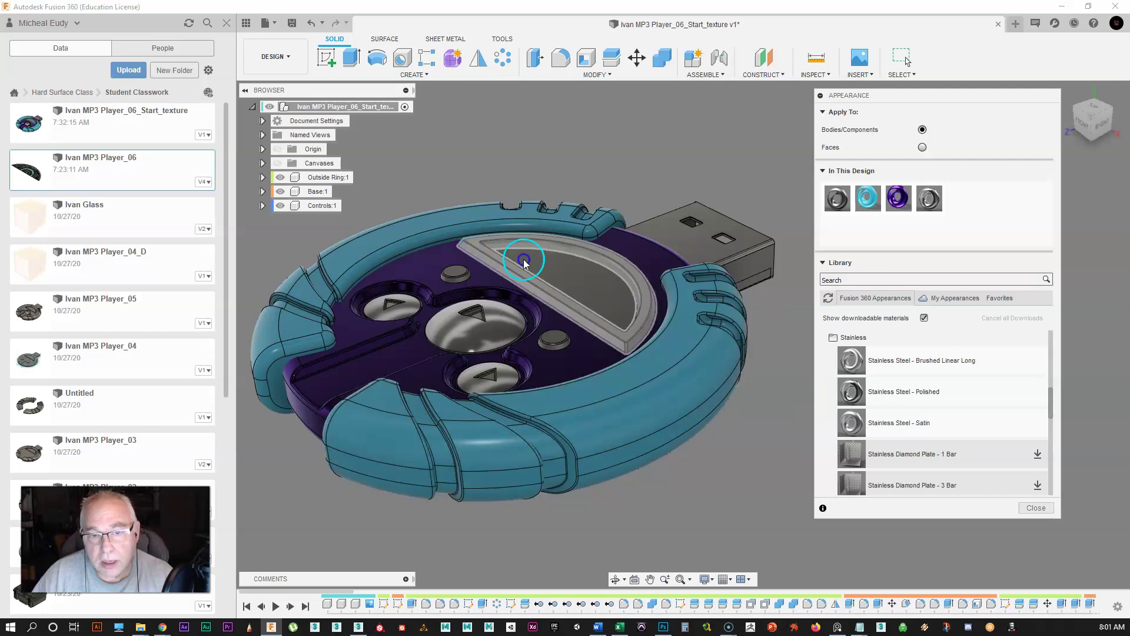
left_click_drag(929, 198, 554, 341)
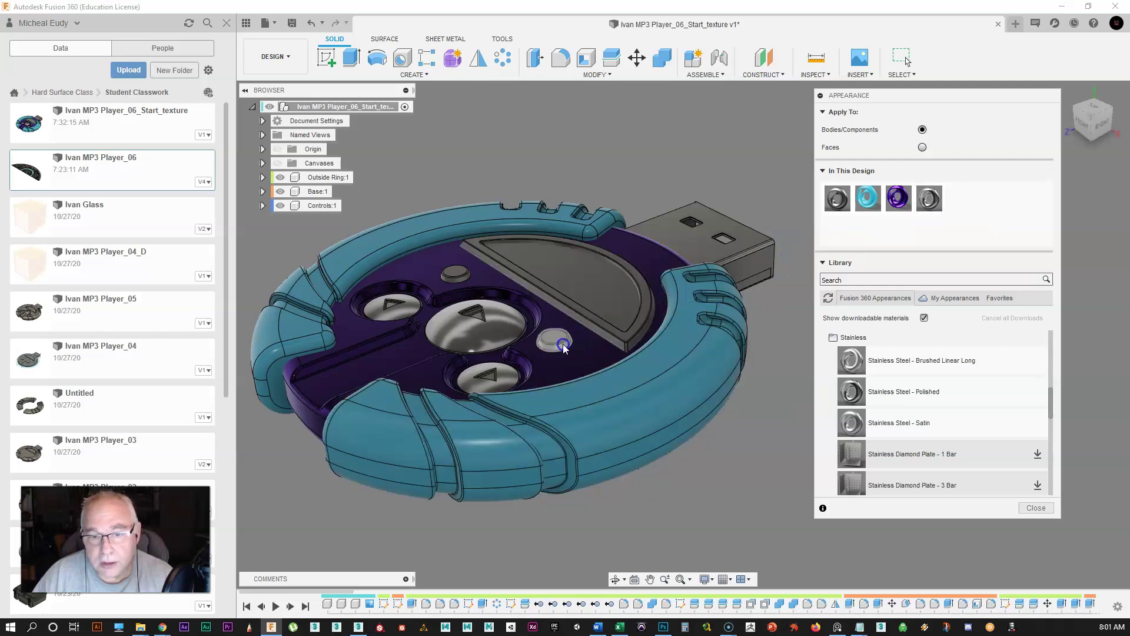
left_click_drag(929, 198, 471, 296)
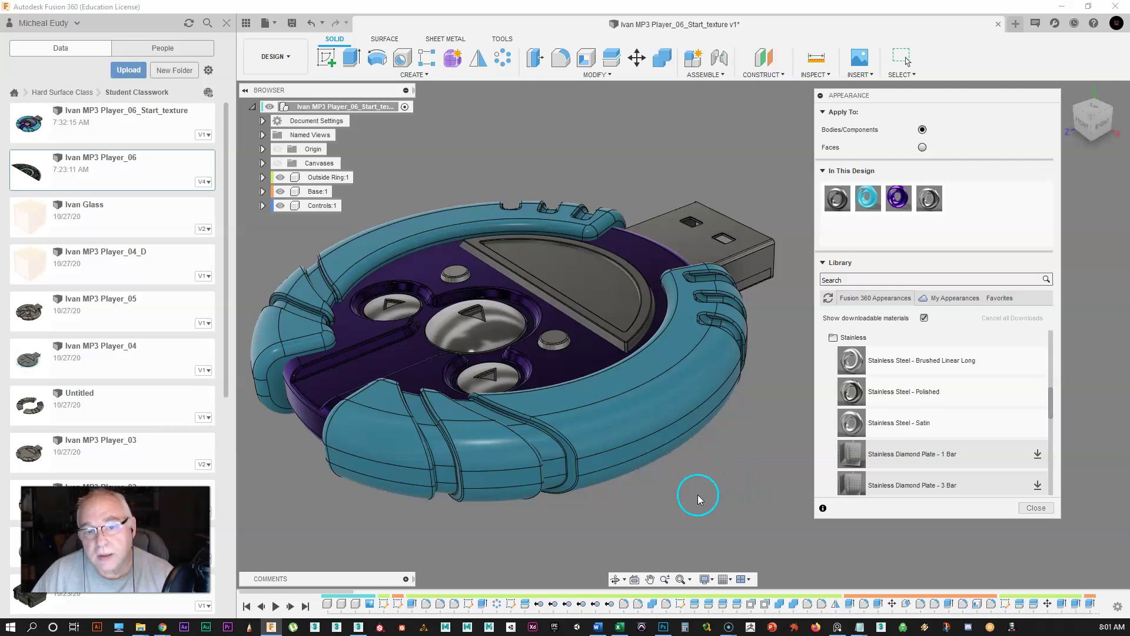
Hide every Base body except Display Rim and apply the ABS (White) Outer Rings appearance to Display Rim
left_click(263, 191)
mouse_move(389, 512)
middle_mouse_down()
mouse_move(399, 525)
mouse_move(368, 510)
middle_mouse_up()
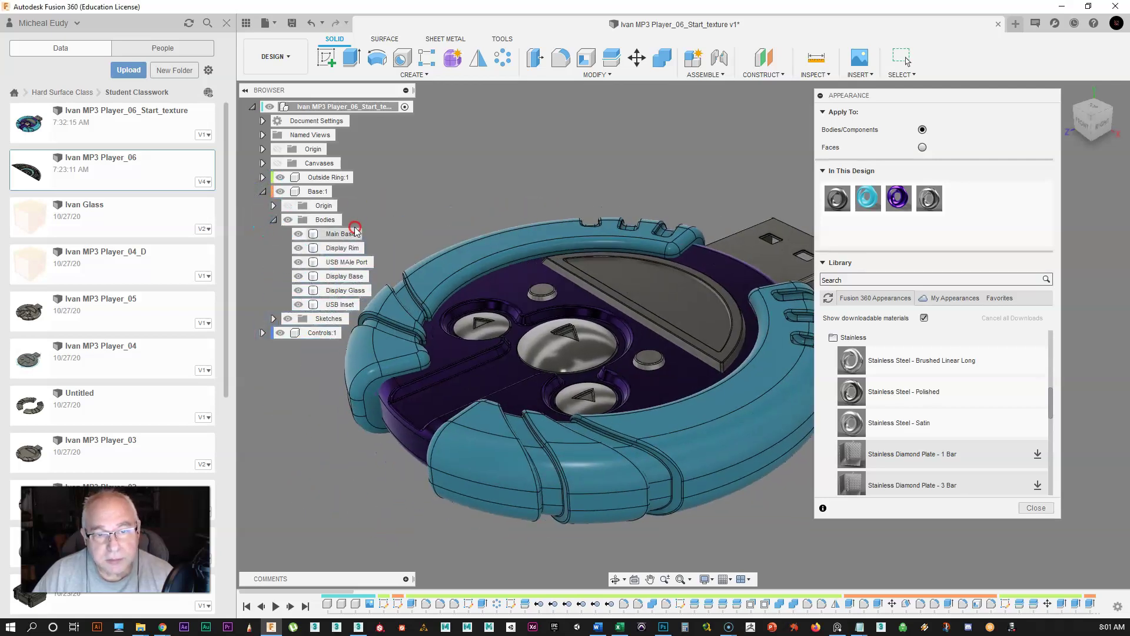
left_click(301, 234)
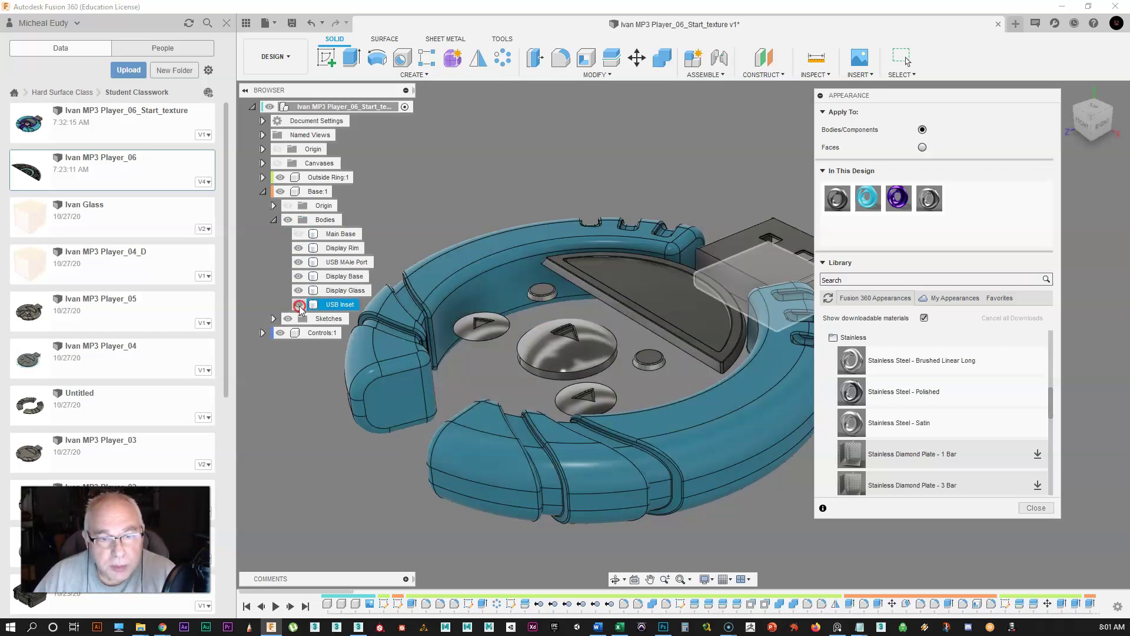
left_click(299, 305)
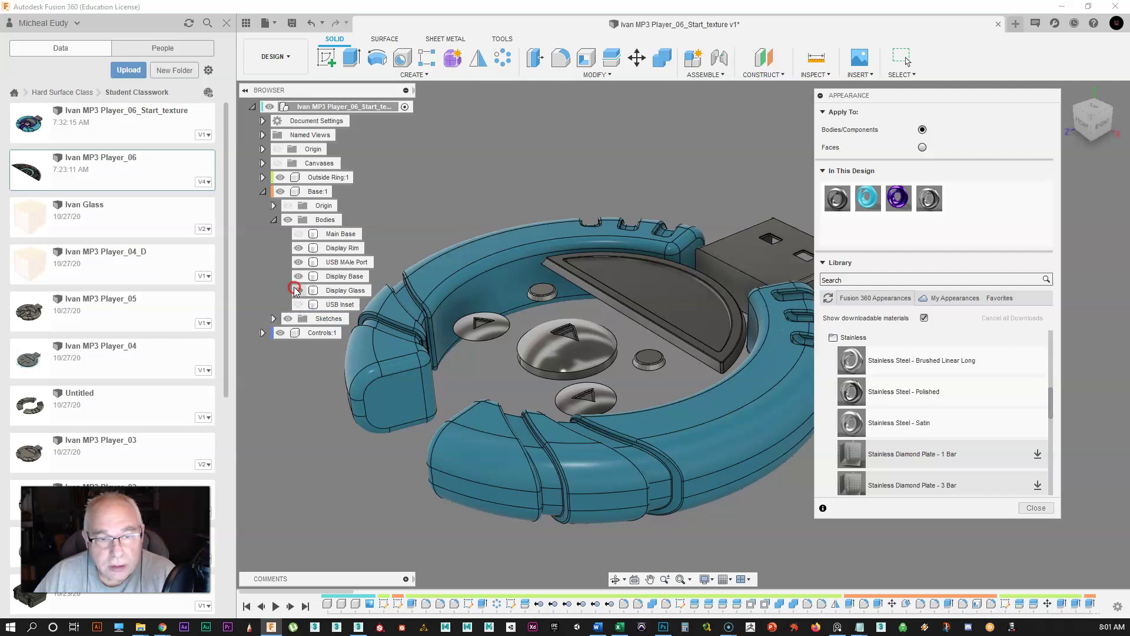
left_click(298, 291)
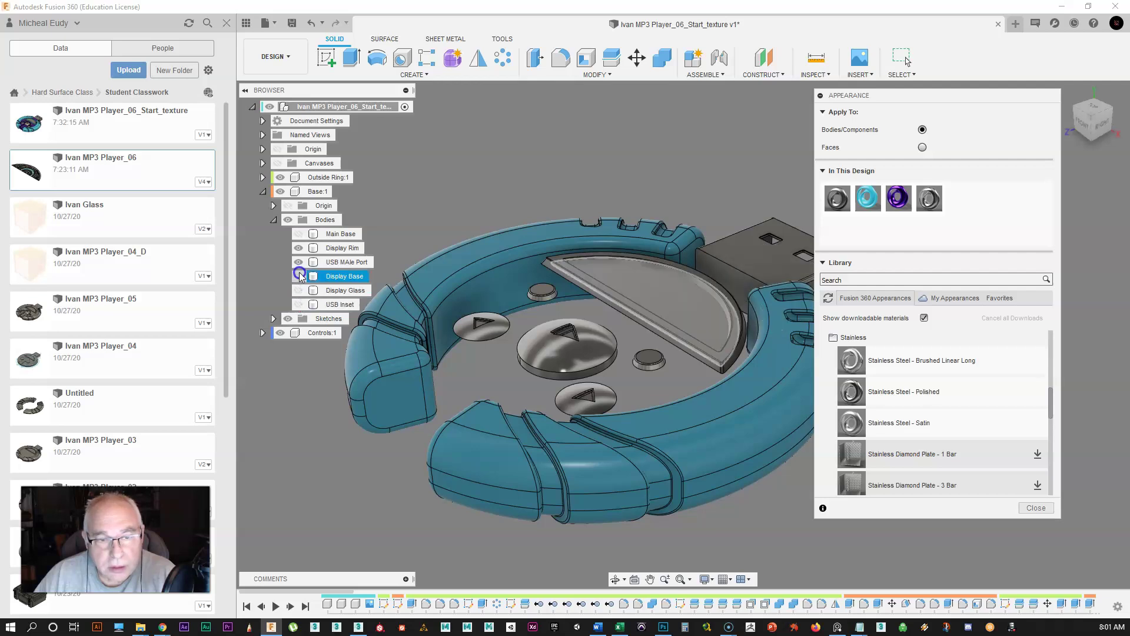
left_click(299, 277)
left_click(298, 262)
left_click(345, 249)
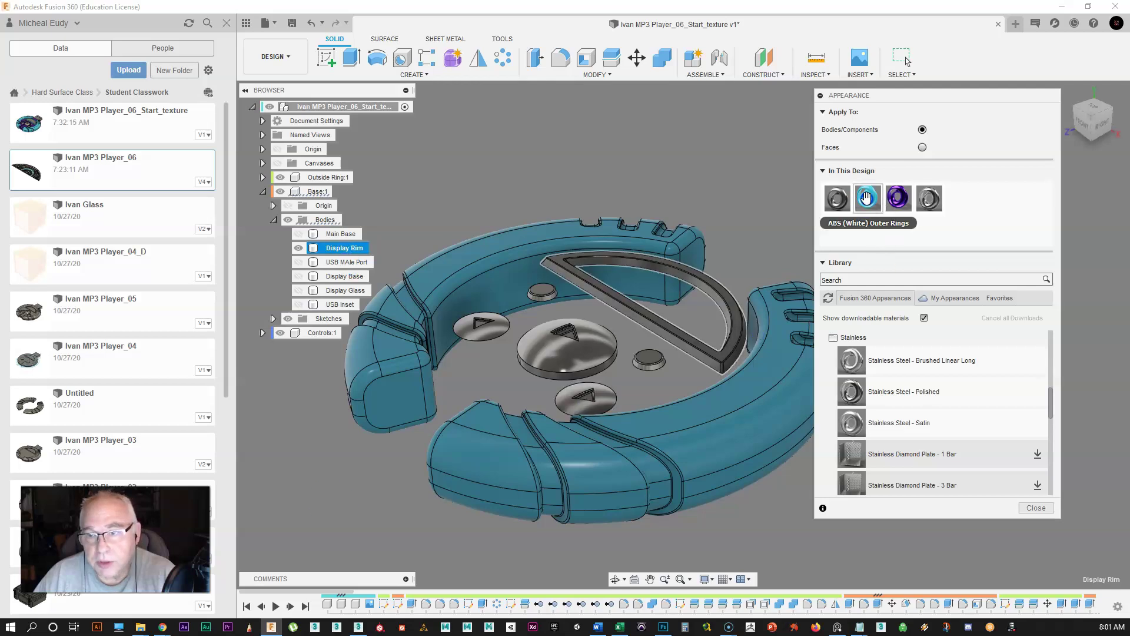
left_click_drag(866, 198, 664, 328)
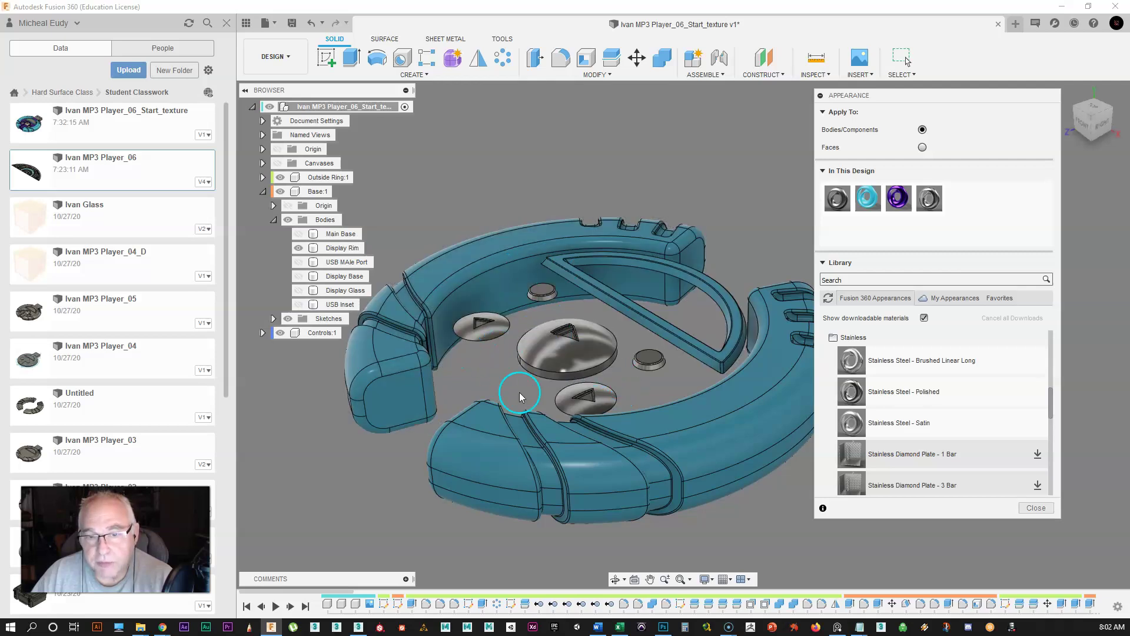
Hide Display Rim and show Display Glass as the only visible body of the Base component
left_click(298, 234)
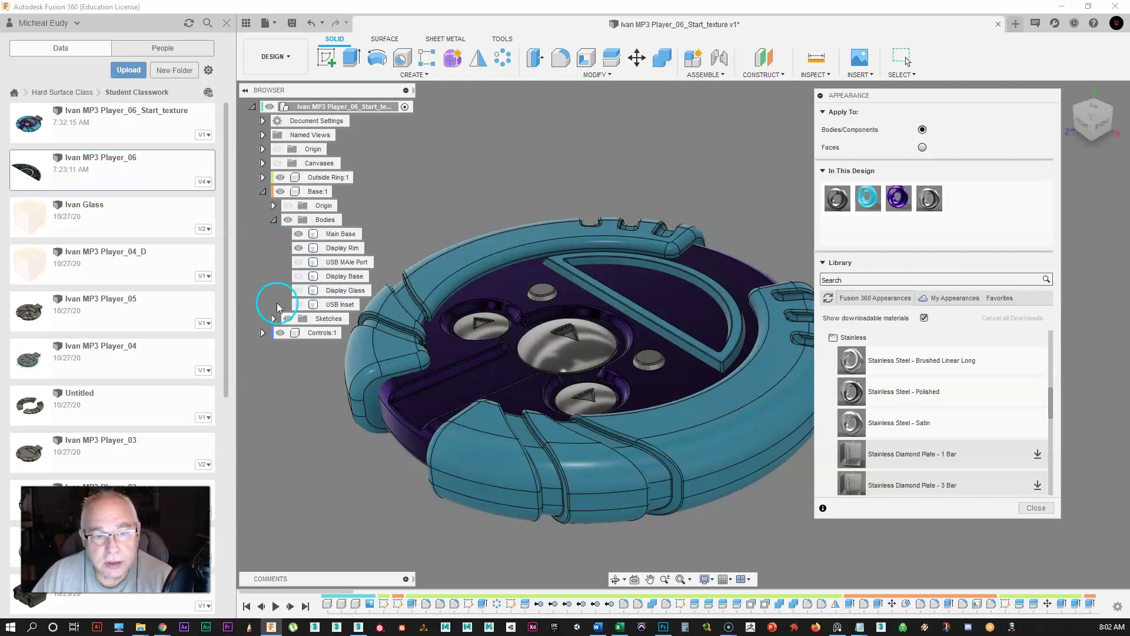
left_click(299, 248)
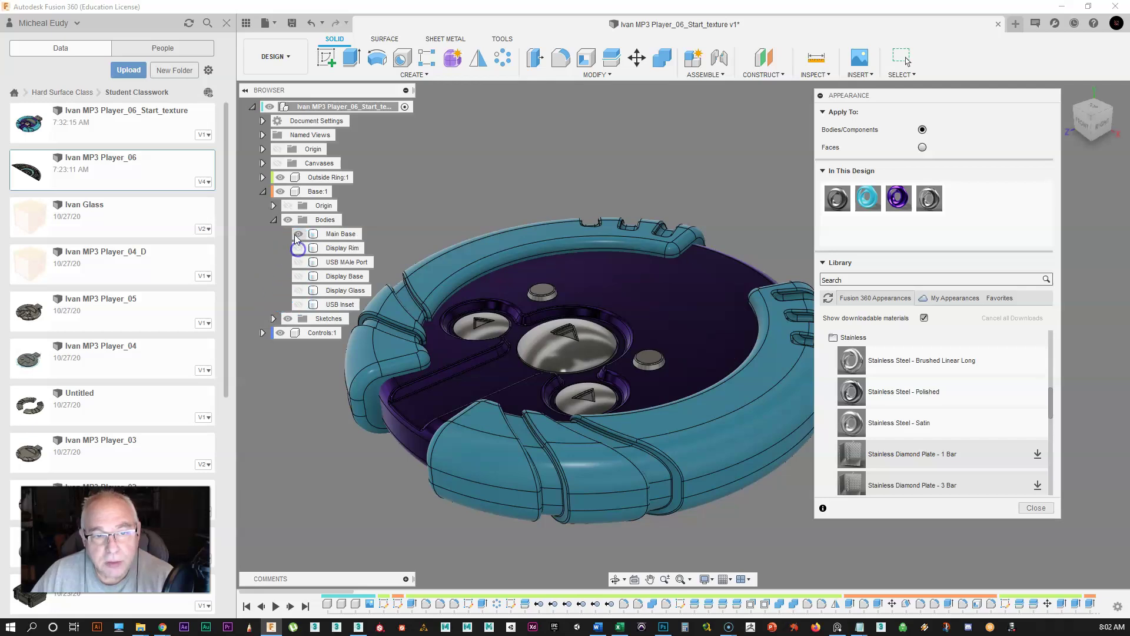
left_click(299, 234)
left_click(299, 304)
left_click(299, 290)
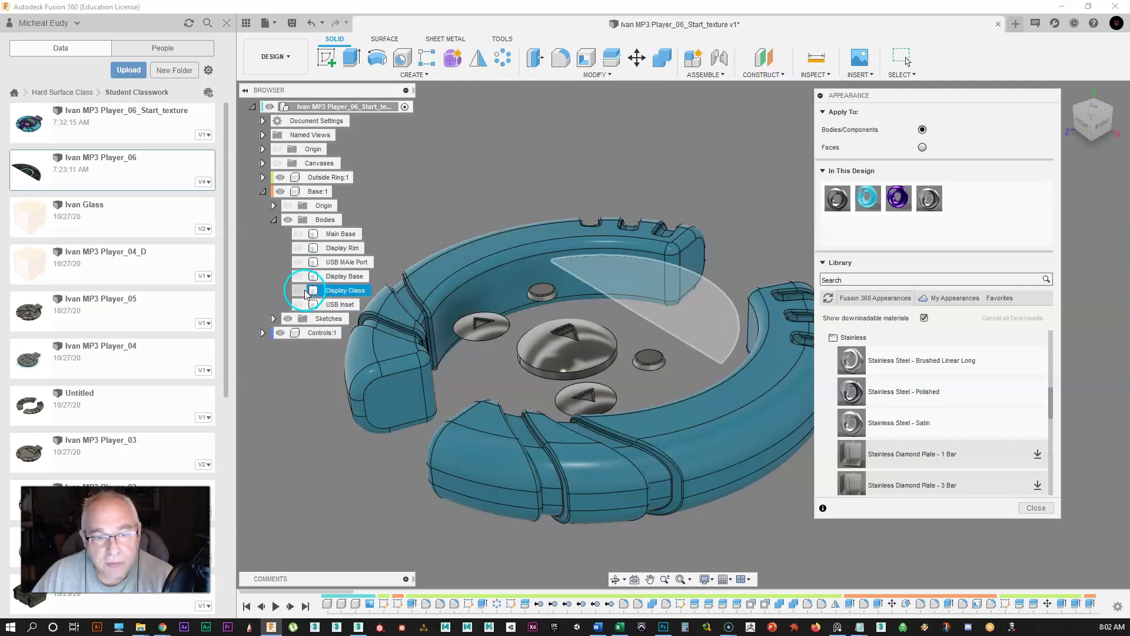
left_click(687, 295)
left_click(874, 551)
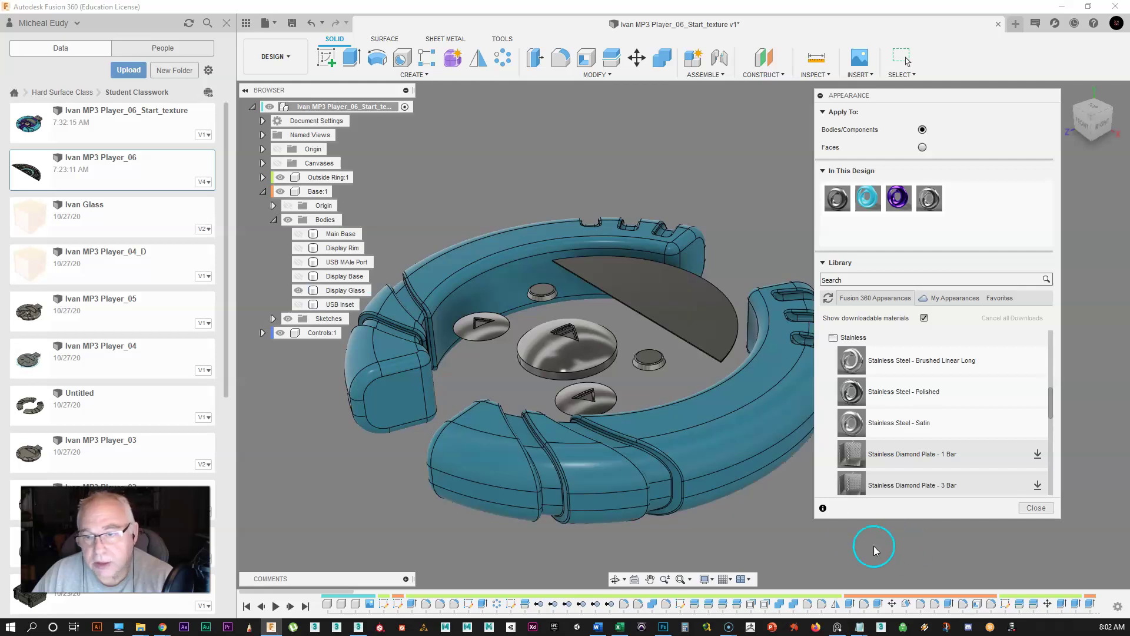
Add the Glass (Clear) appearance from the library's smooth glass materials to the design without assigning it to a body
left_click(850, 337)
left_click_drag(1048, 406, 1036, 365)
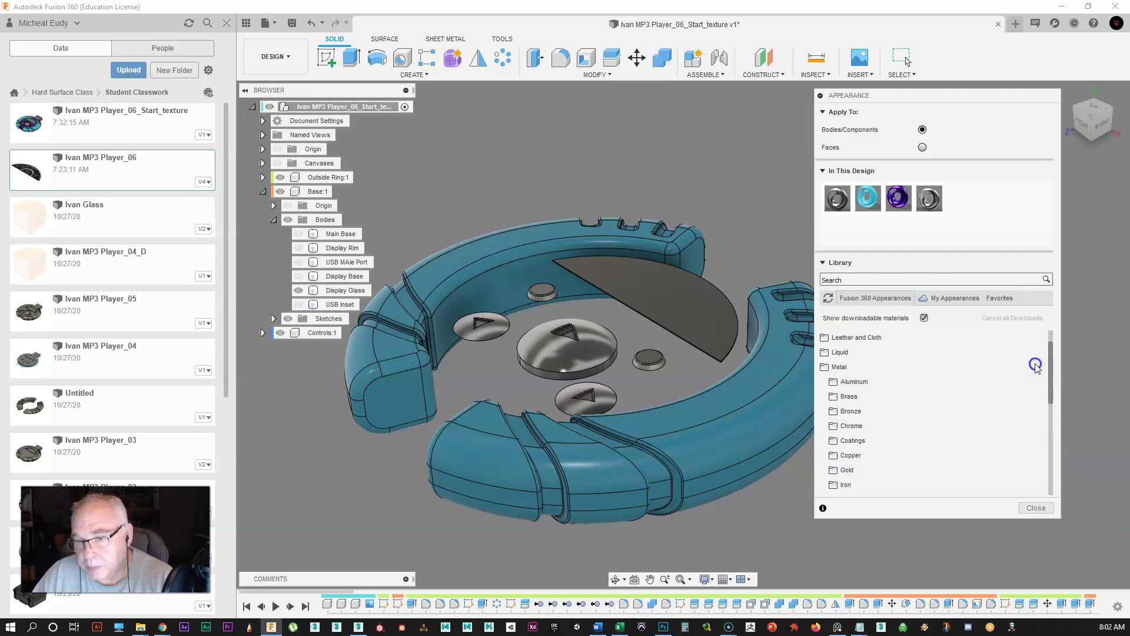
left_click(854, 366)
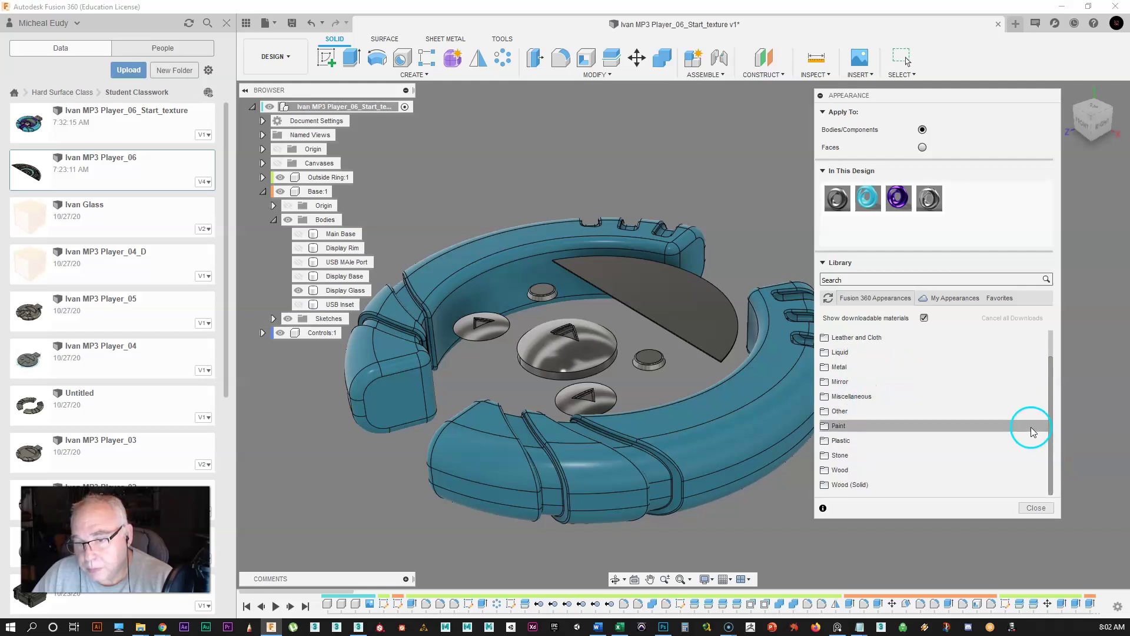
left_click_drag(1052, 404, 1050, 381)
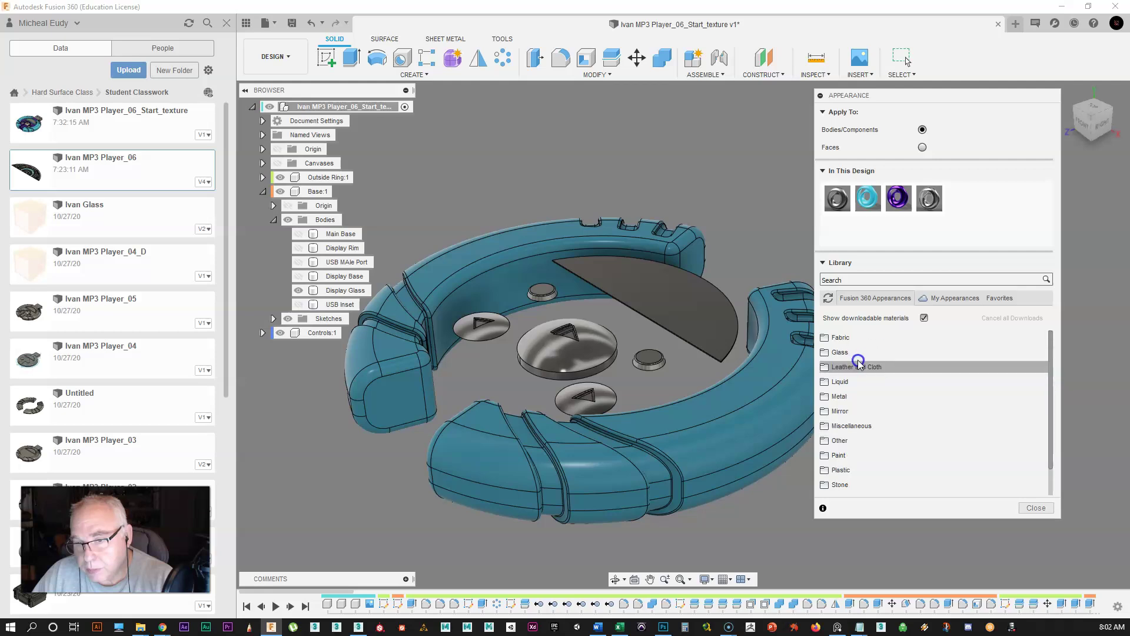
left_click(831, 353)
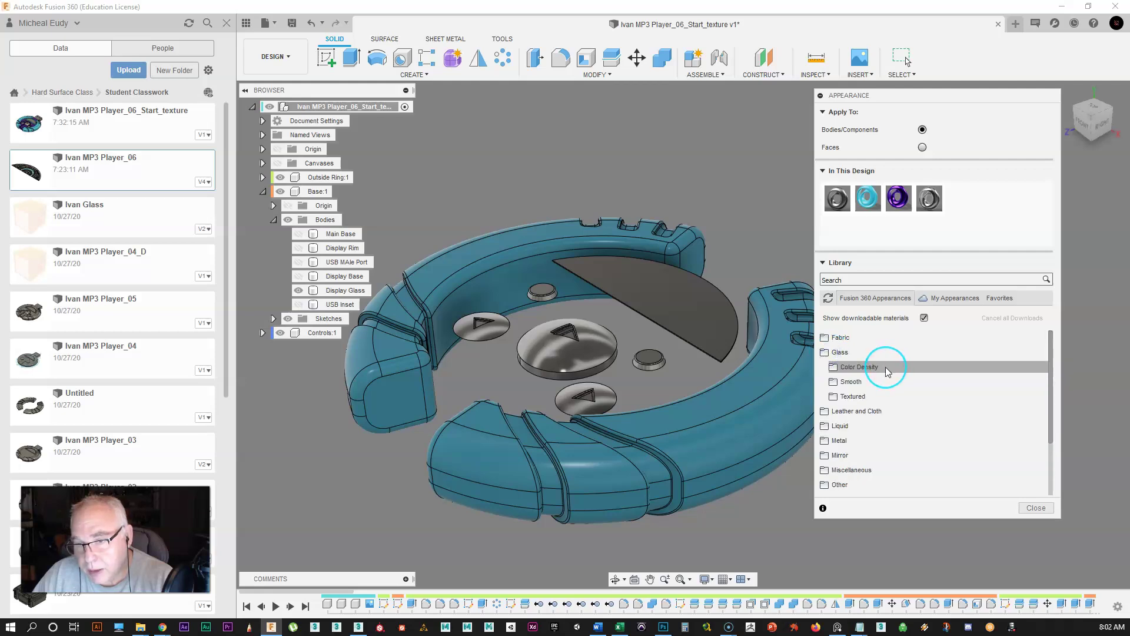
left_click(835, 381)
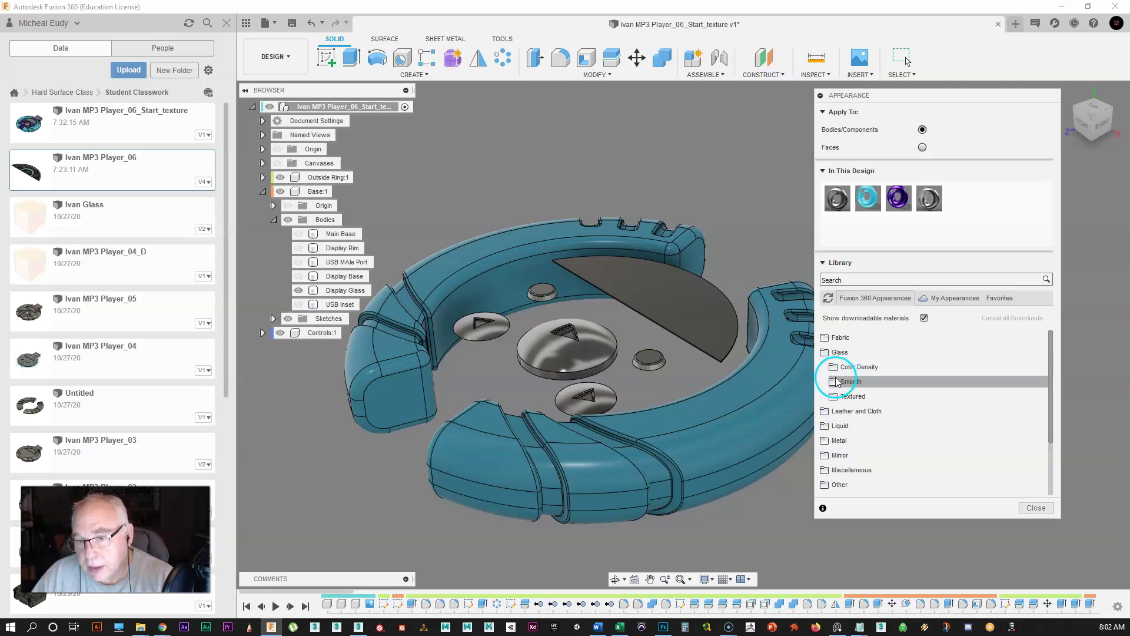
scroll(845, 409, "down", 2)
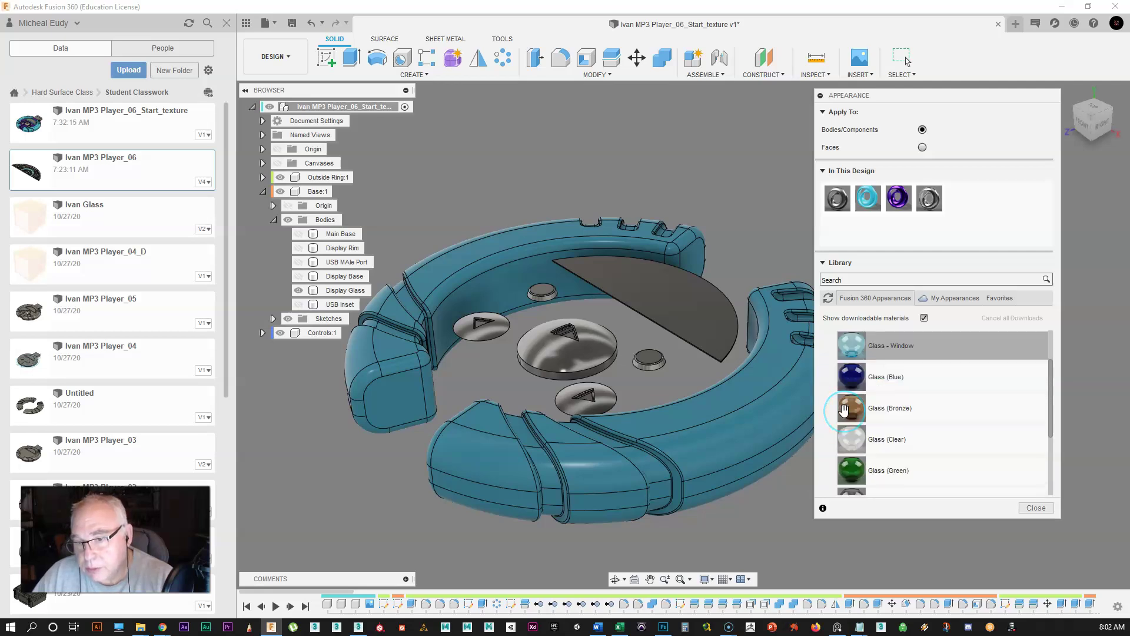
left_click(849, 439)
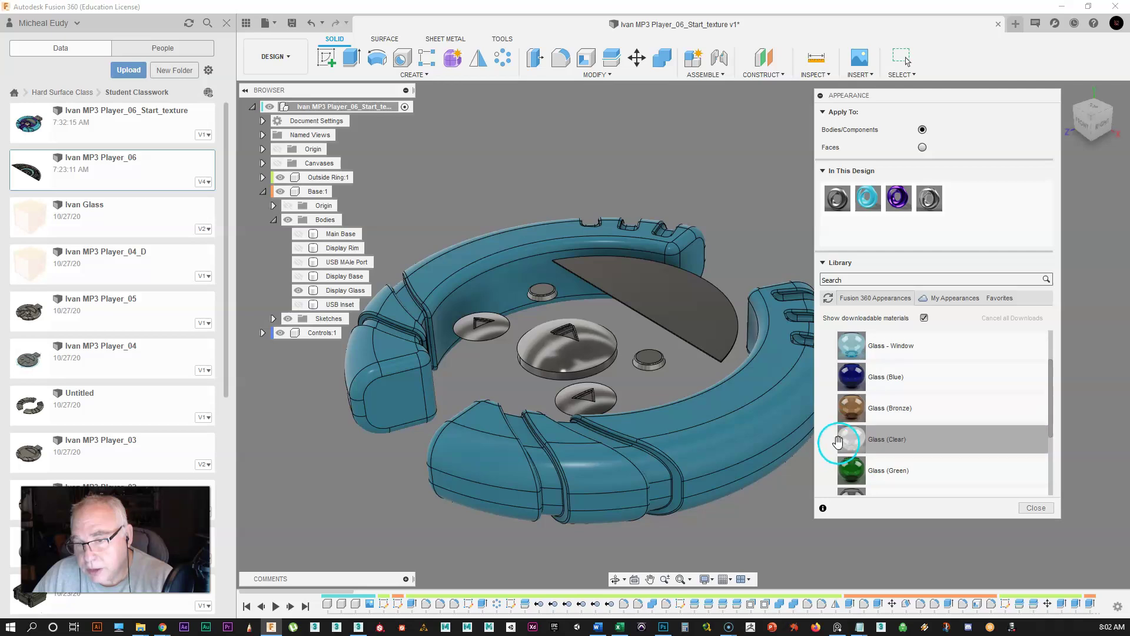
left_click_drag(849, 440, 961, 205)
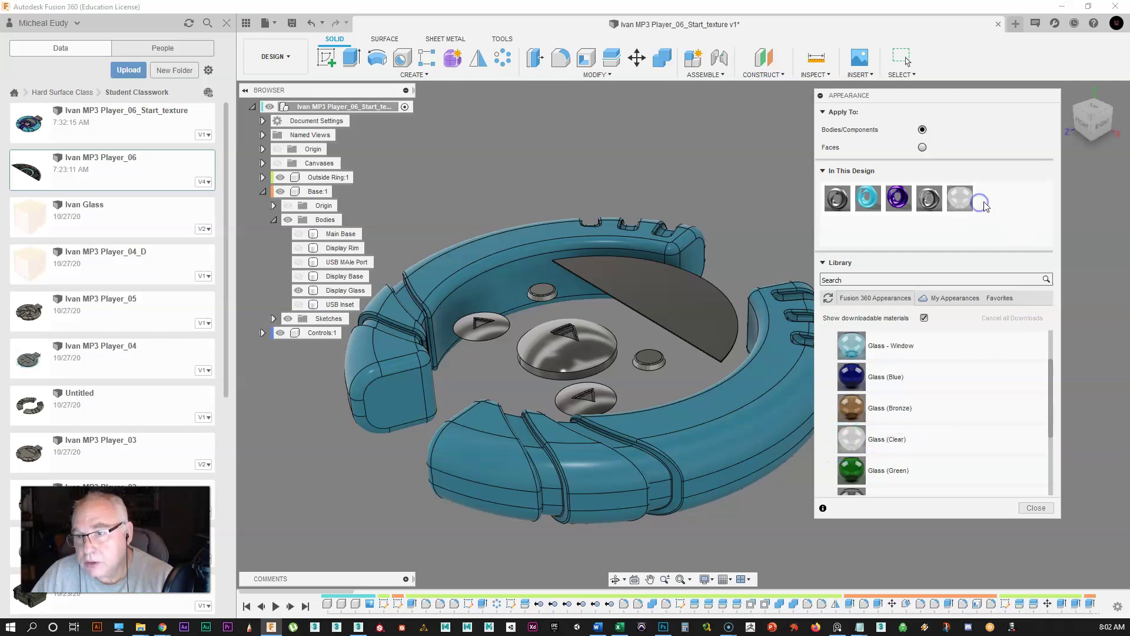
Duplicate the Glass (Clear) appearance in the design and rename the copy "Glass (Clear) Lens"
right_click(961, 205)
left_click(991, 221)
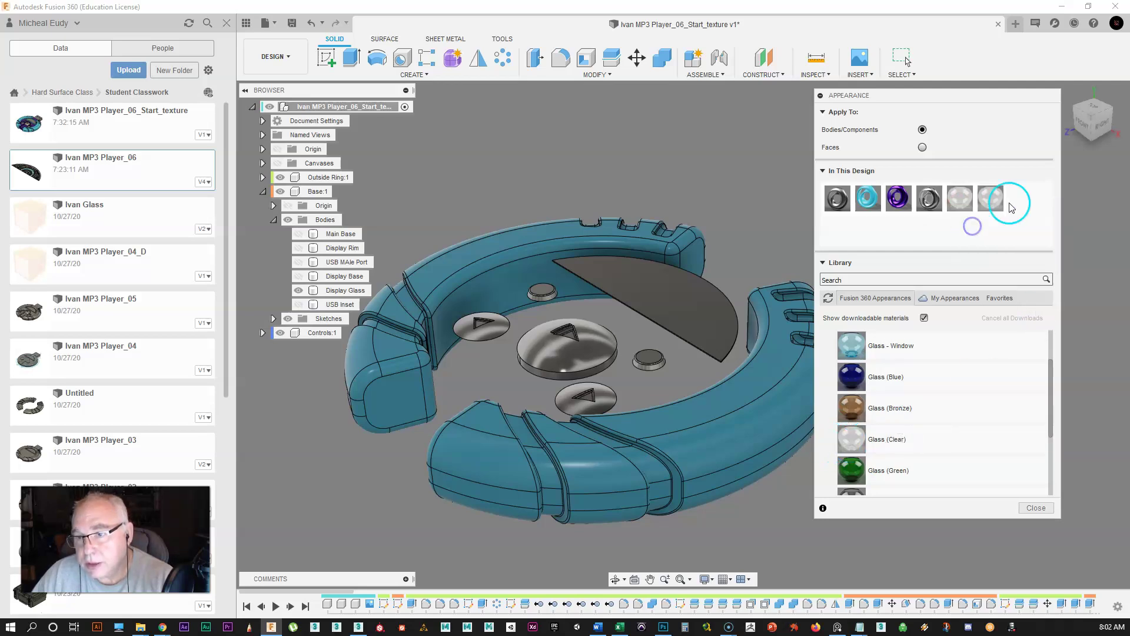
double_click(994, 203)
double_click(748, 103)
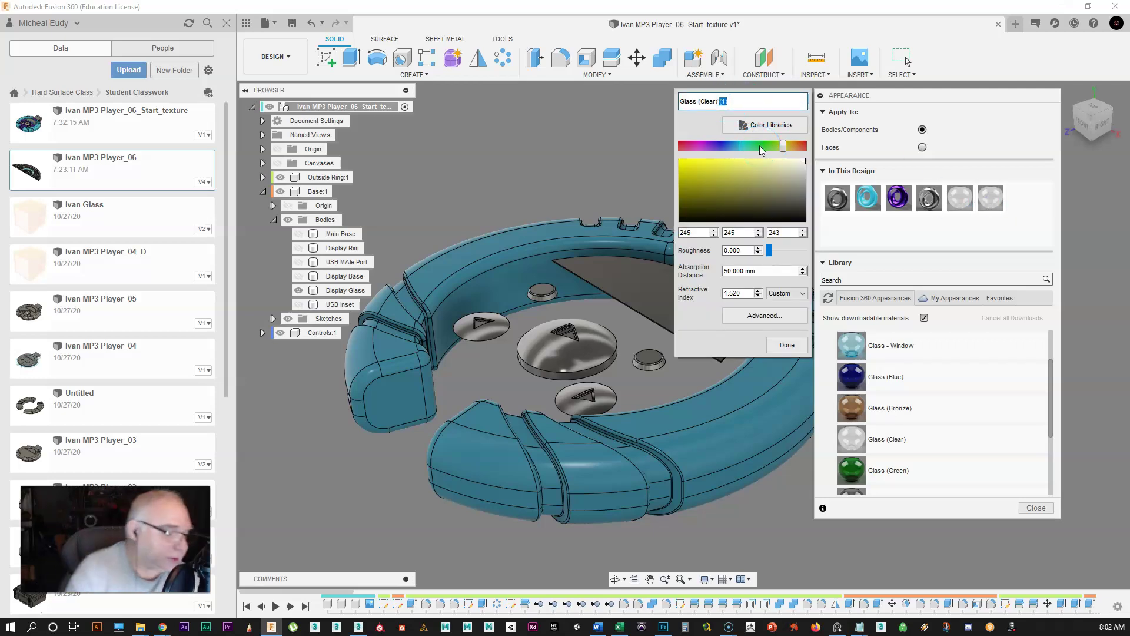
type("Lens")
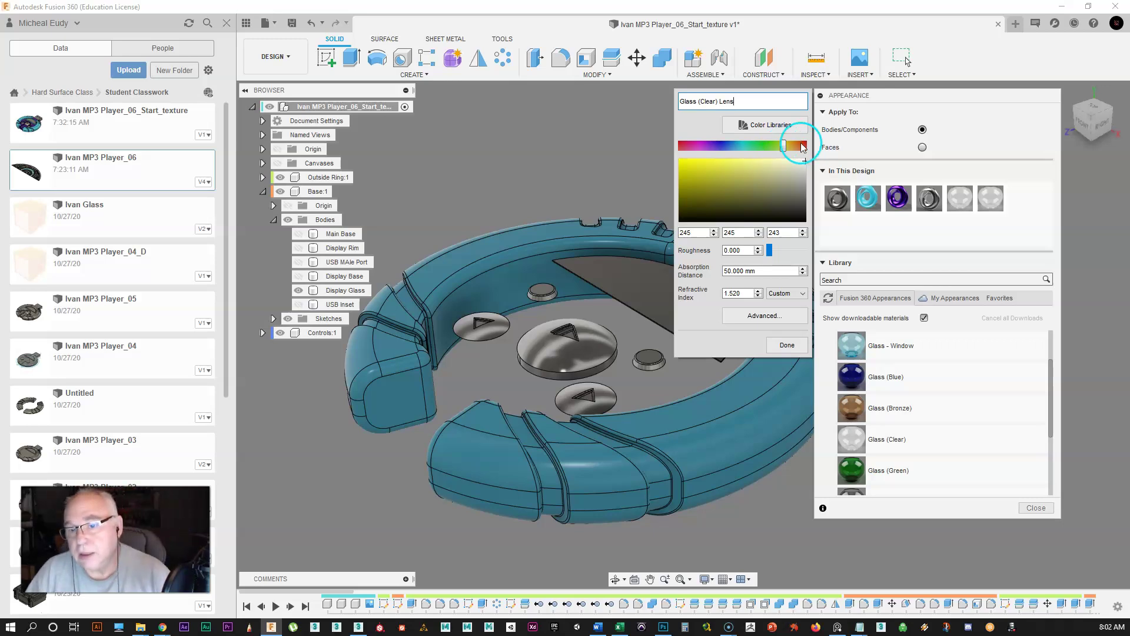
left_click(788, 345)
Delete the original Glass (Clear) appearance from the design and apply Glass (Clear) Lens to the Display Glass body
left_click(956, 190)
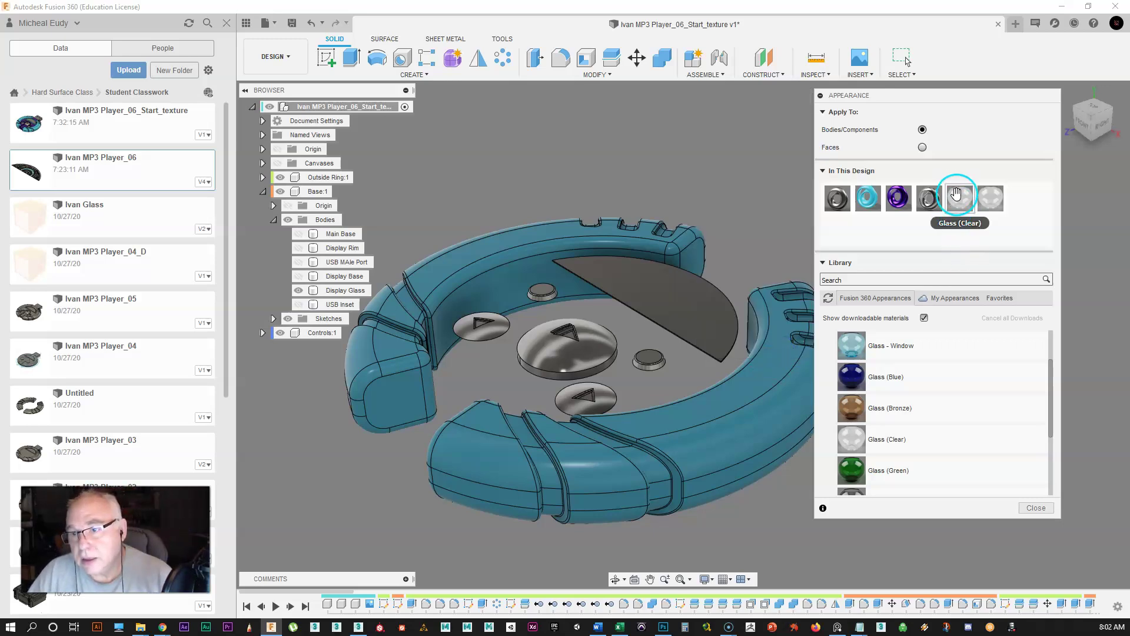
right_click(968, 200)
left_click(982, 228)
left_click(711, 291)
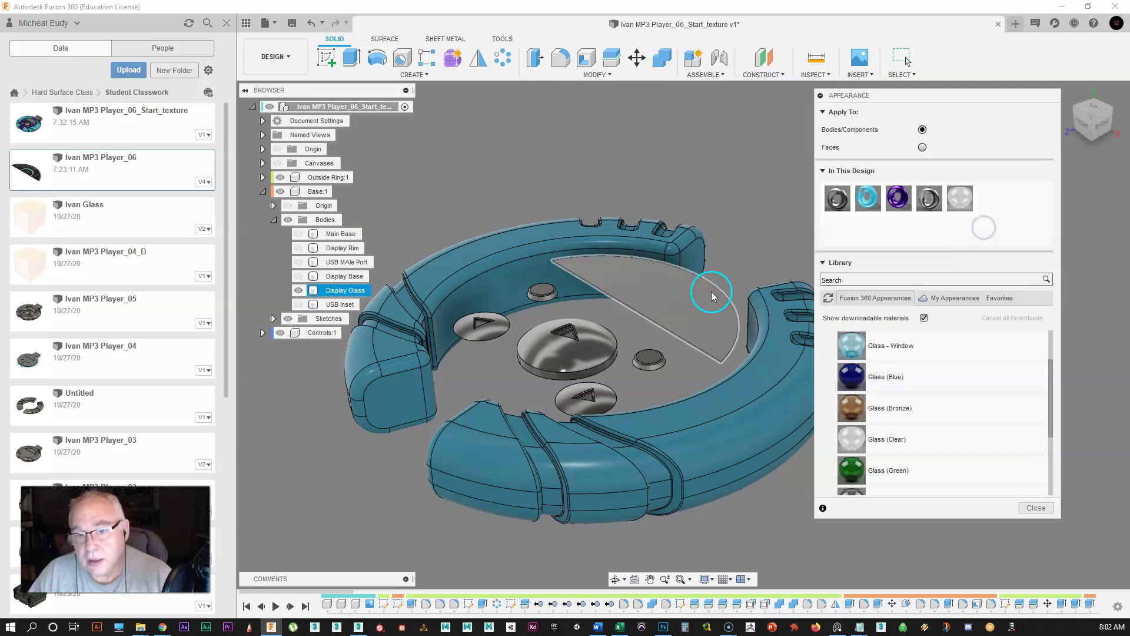
left_click_drag(960, 197, 696, 297)
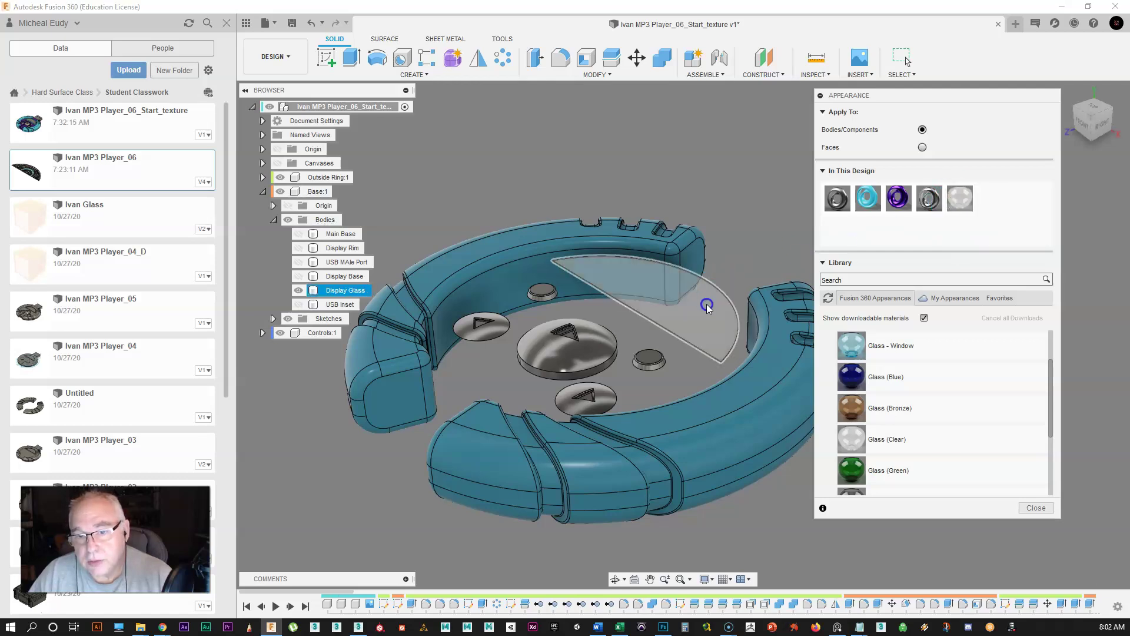
left_click(607, 315)
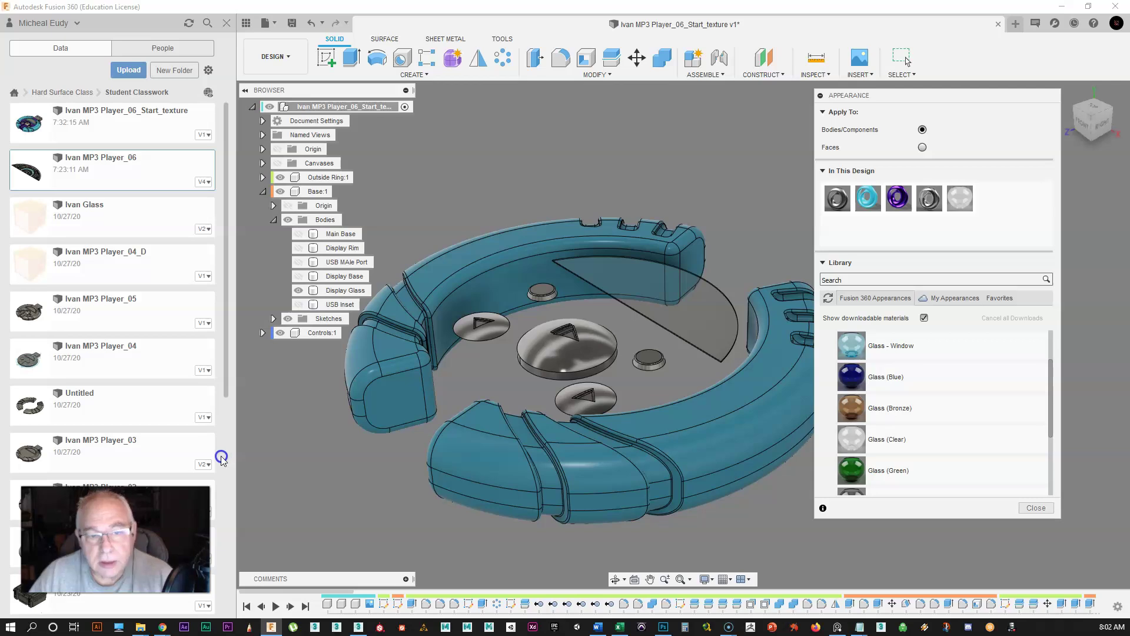
Show all hidden Base bodies again: Display Base, USB Male Port, Display Rim, Main Base and USB Inset
left_click(298, 277)
left_click(298, 277)
left_click(287, 356)
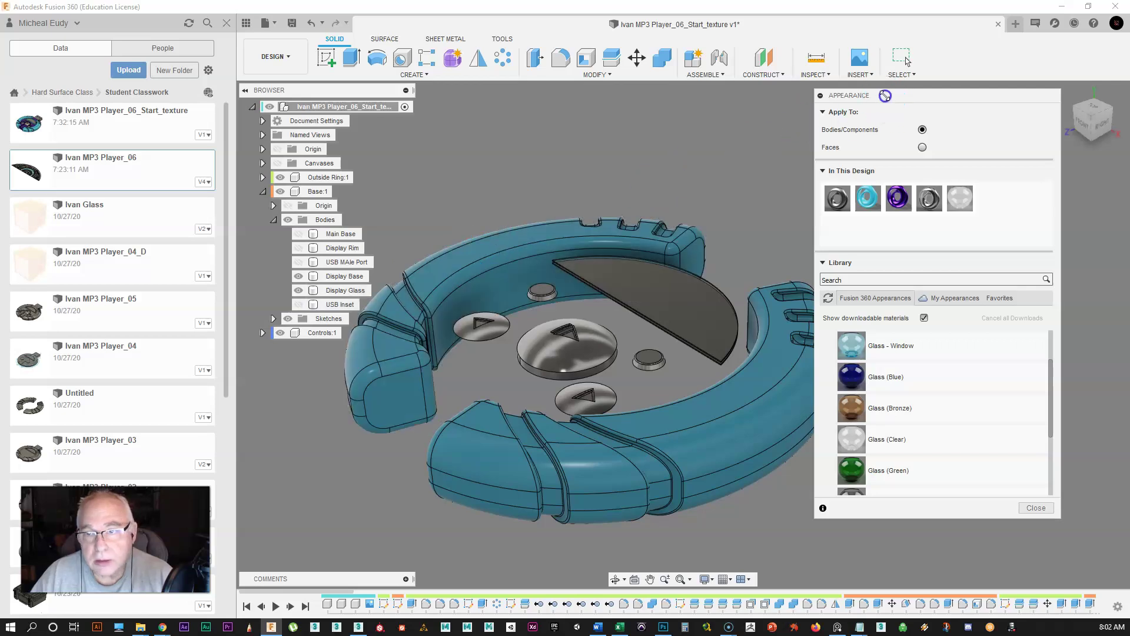
left_click_drag(885, 96, 981, 100)
left_click(298, 262)
left_click(299, 248)
left_click(298, 233)
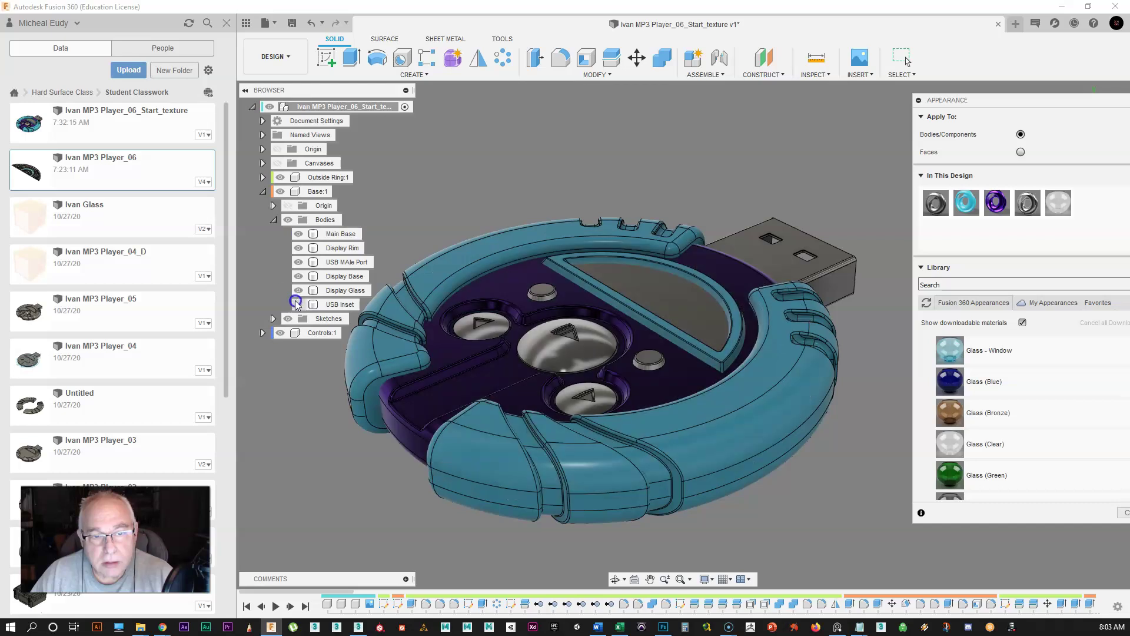
left_click(298, 305)
left_click(617, 468)
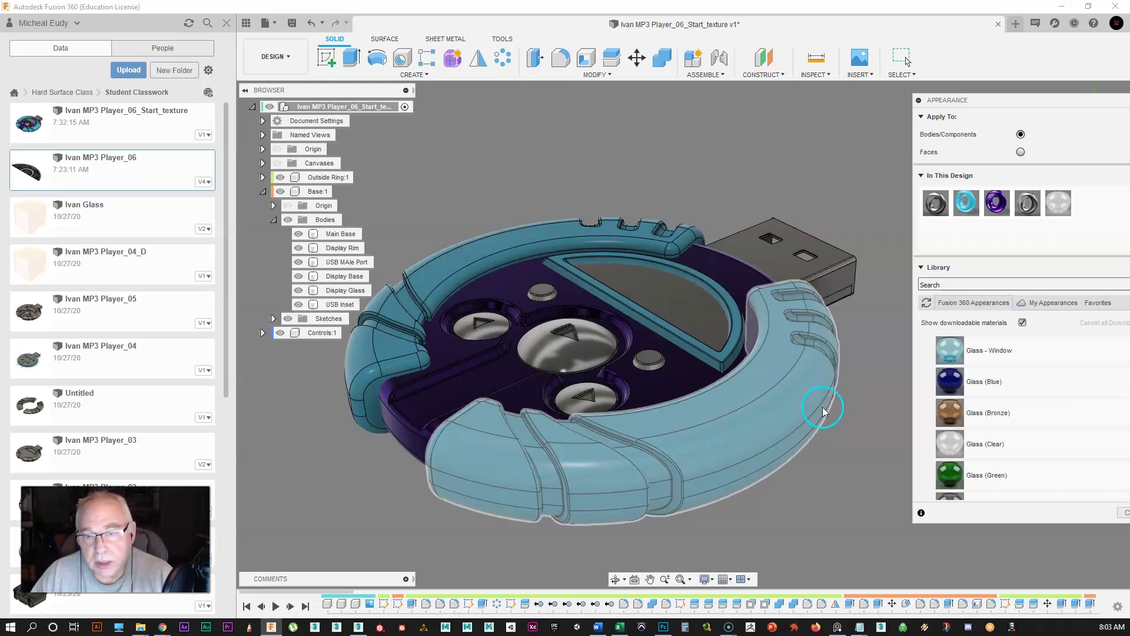
left_click(748, 492)
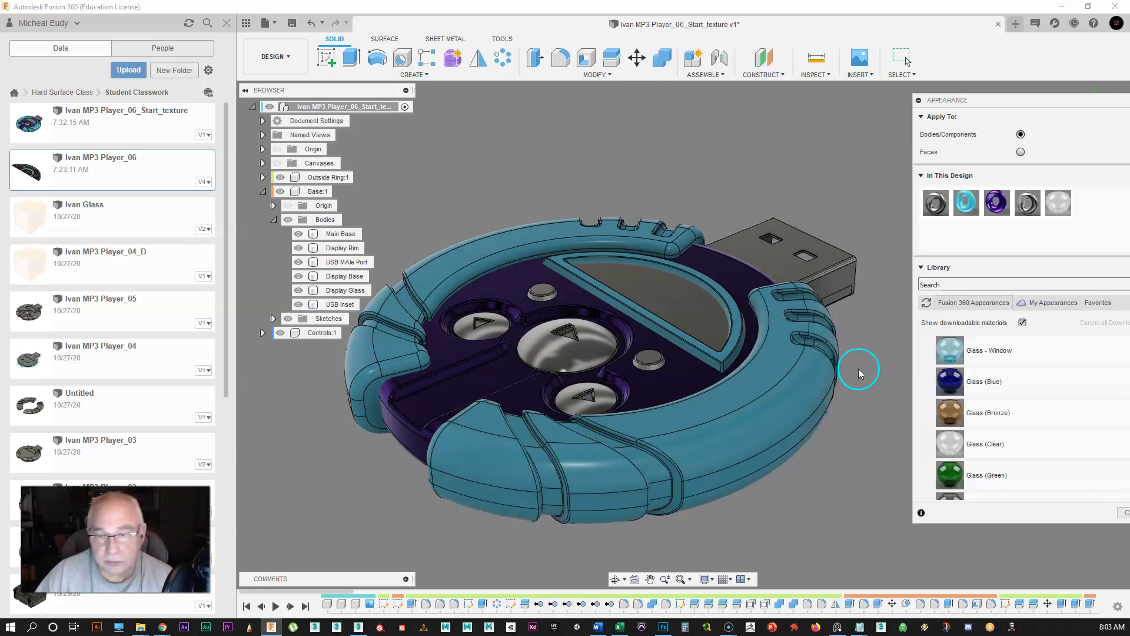
Add the ABS (White) appearance from the library's plastic materials to the design without assigning it to a body
middle_click_drag(873, 342, 751, 443, "shift")
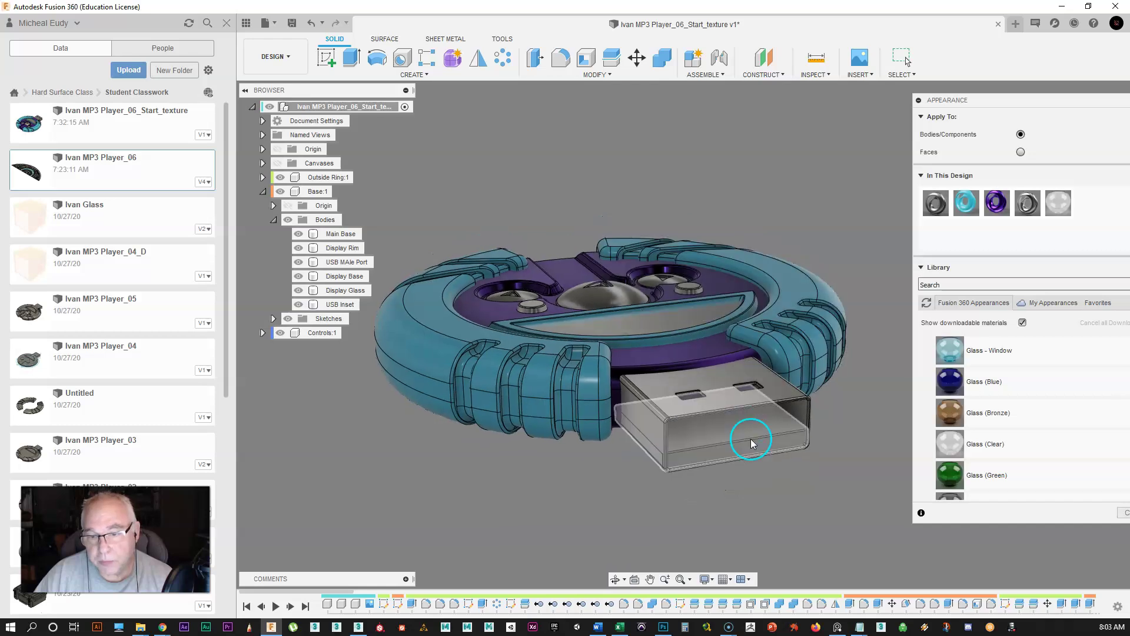
middle_click_drag(819, 495, 792, 476)
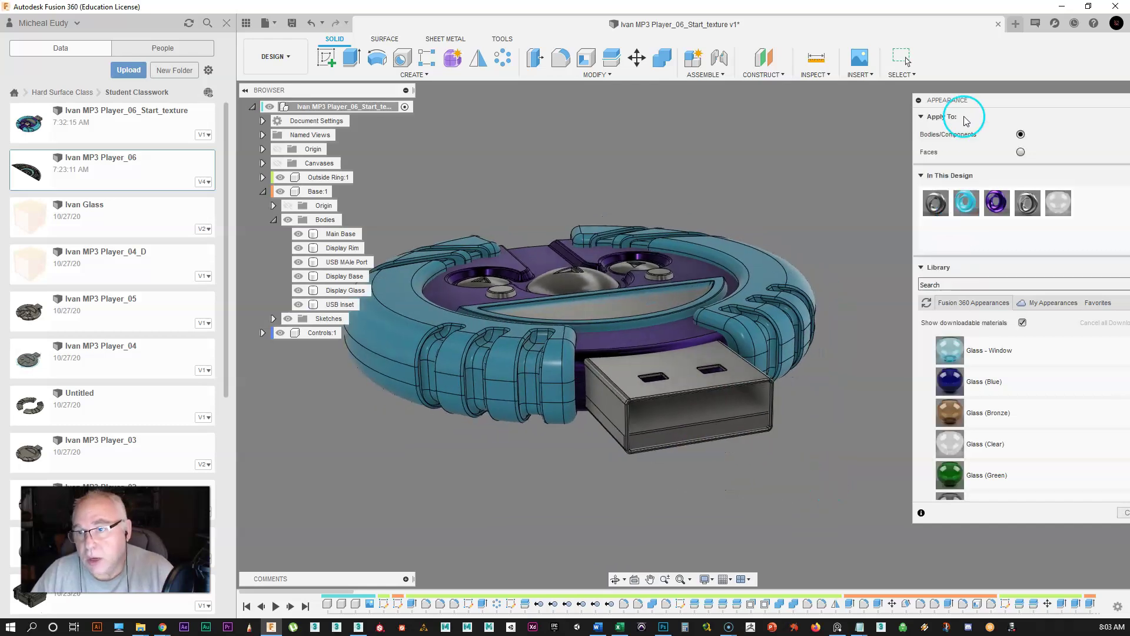
left_click_drag(967, 99, 875, 61)
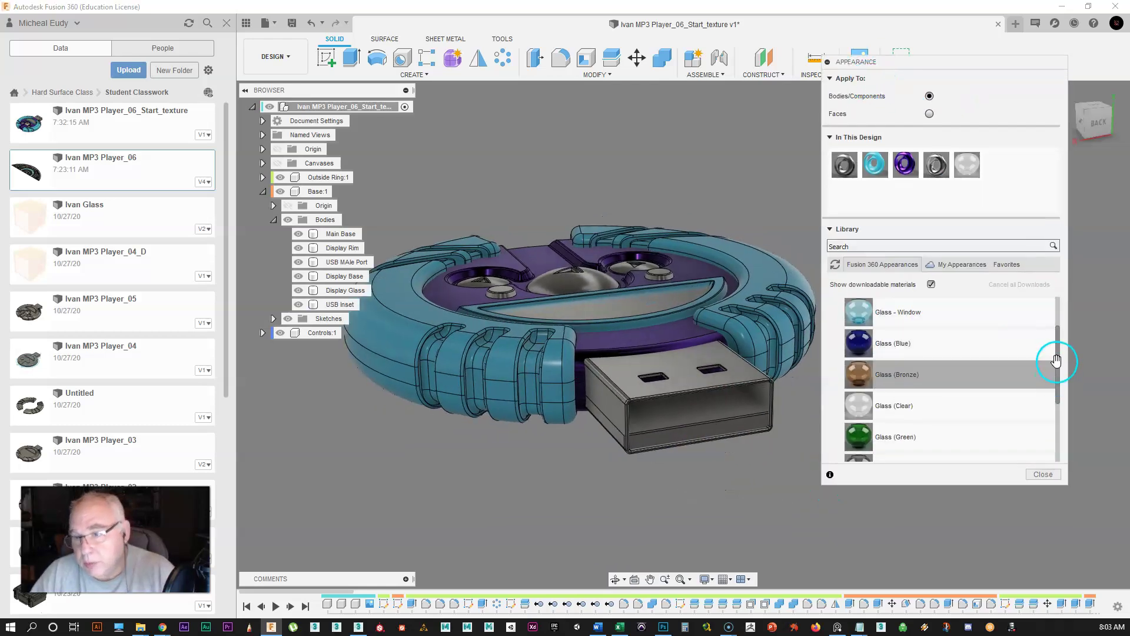
scroll(1057, 360, "up", 3)
left_click(845, 321)
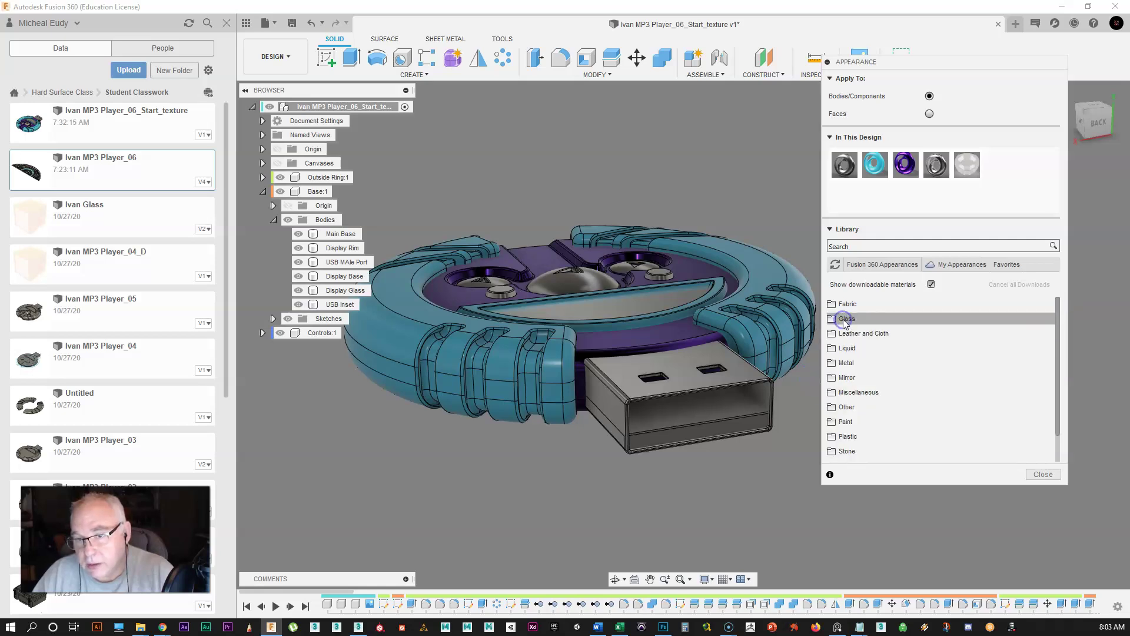
left_click(849, 437)
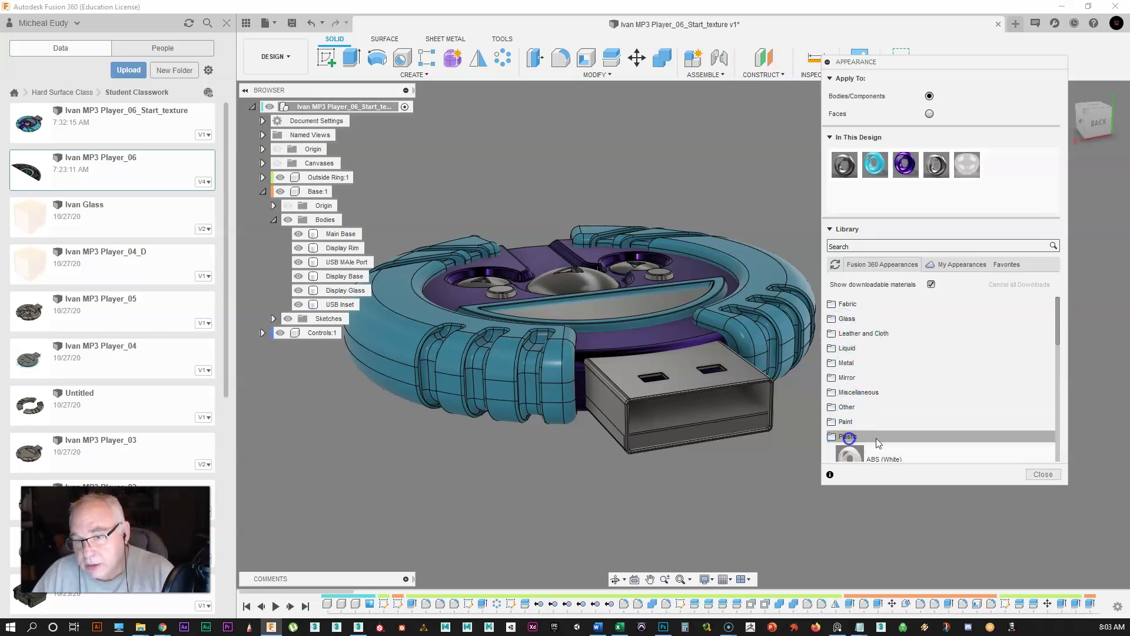
scroll(879, 418, "down", 2)
left_click_drag(856, 402, 999, 165)
Duplicate the ABS (White) appearance in the design and rename the copy "ABS (White) USB Inset"
right_click(999, 166)
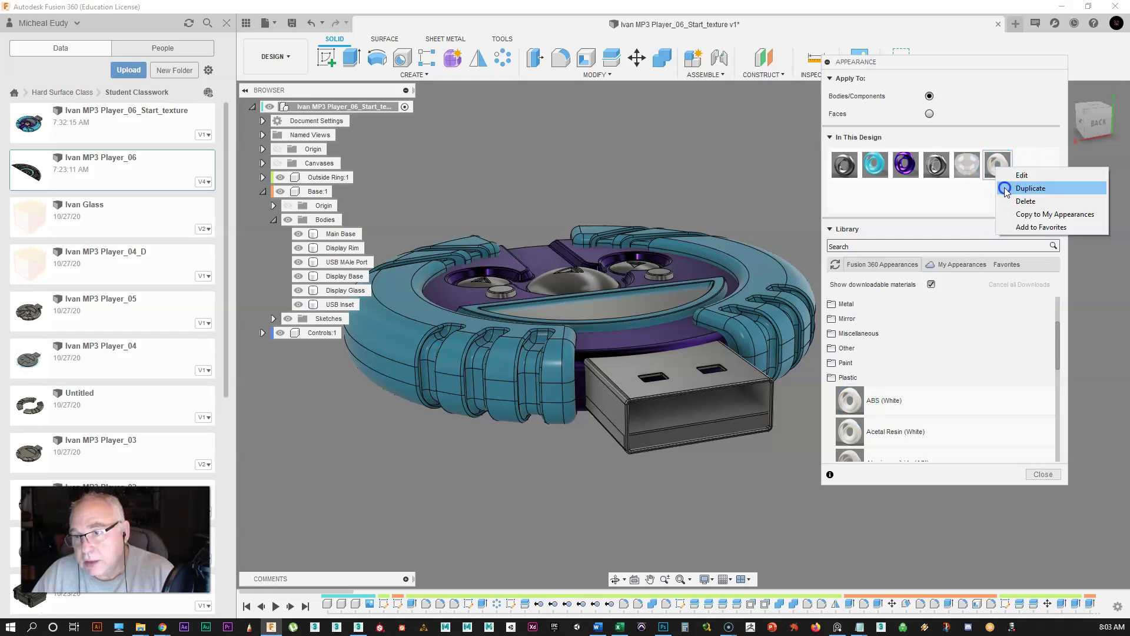
left_click(1006, 189)
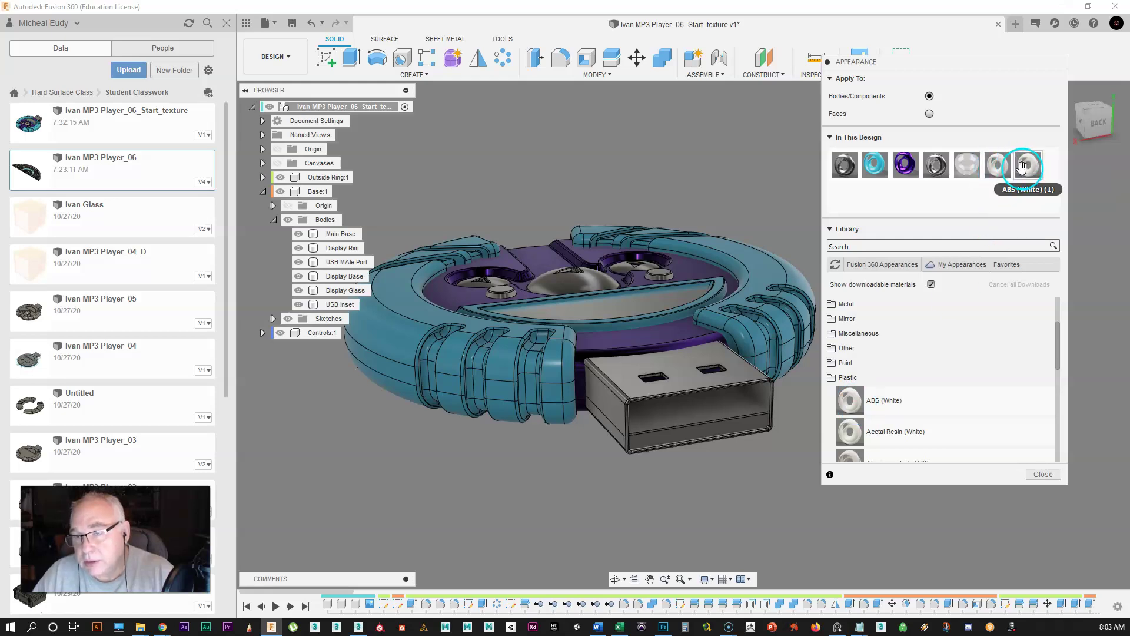
double_click(1026, 166)
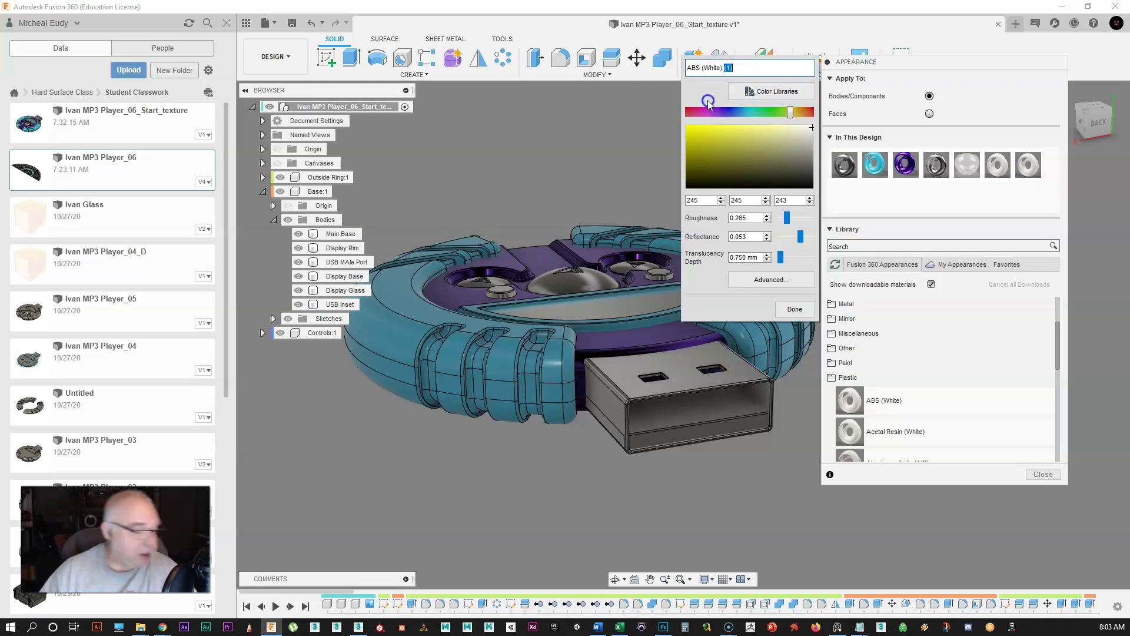
type("U")
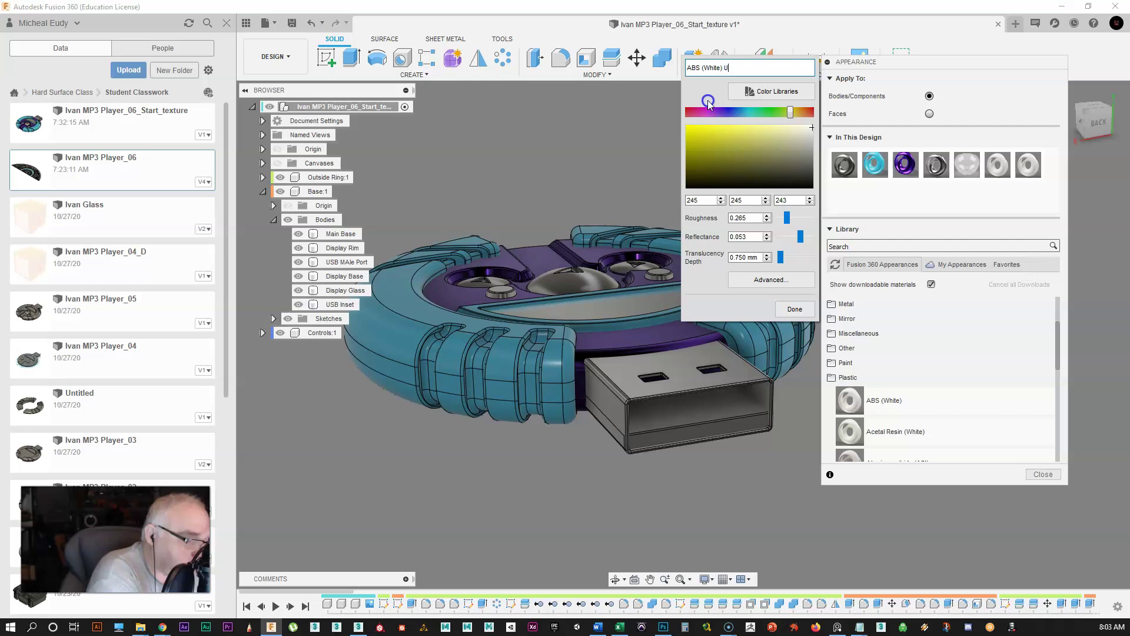
type("SB Inset")
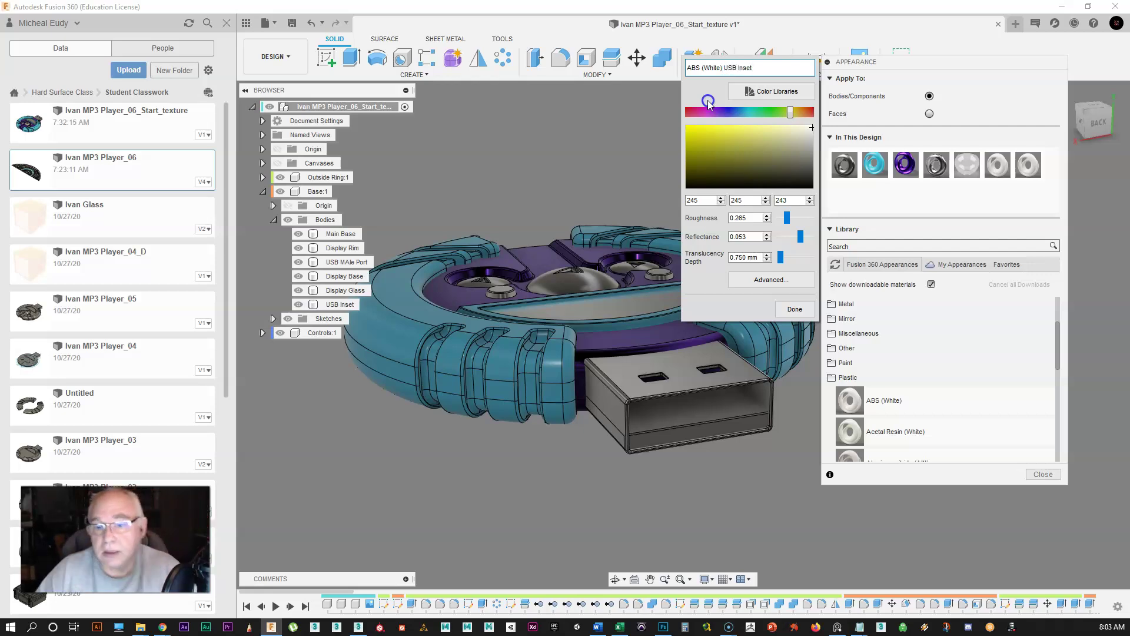
left_click(789, 312)
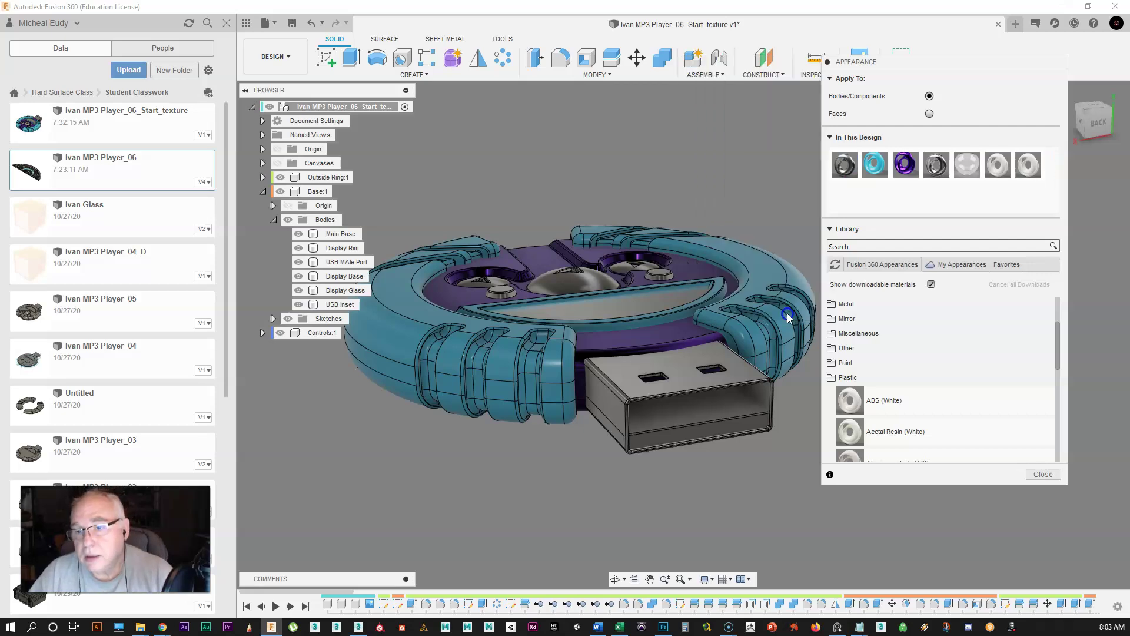
Delete the original ABS (White) appearance from the design and apply ABS (White) USB Inset to the USB Inset body
right_click(996, 166)
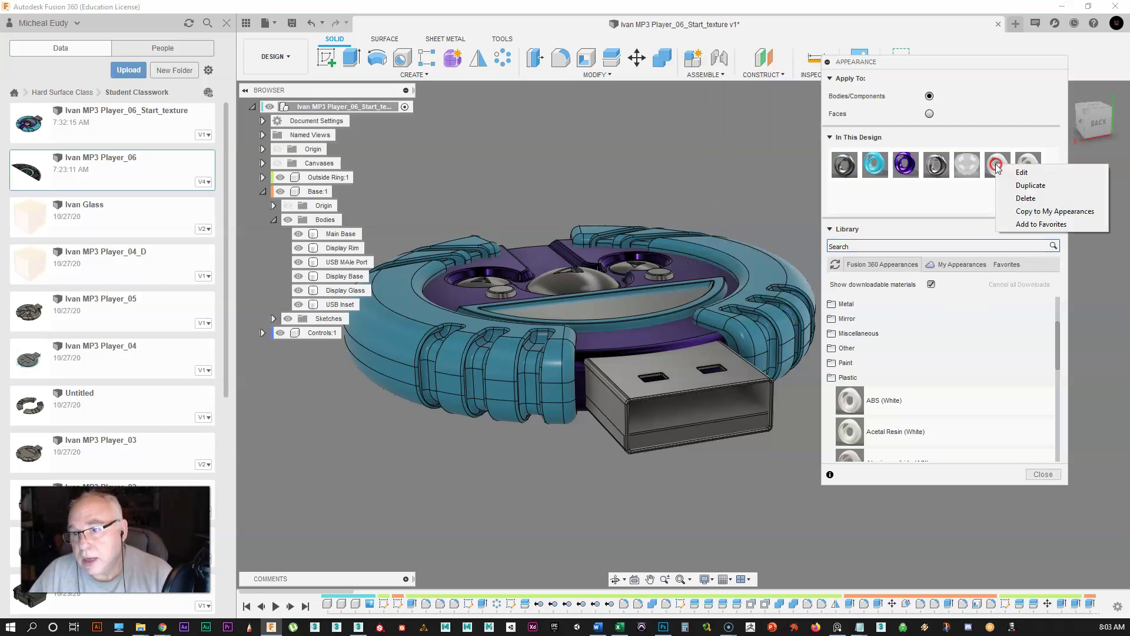
left_click(1027, 185)
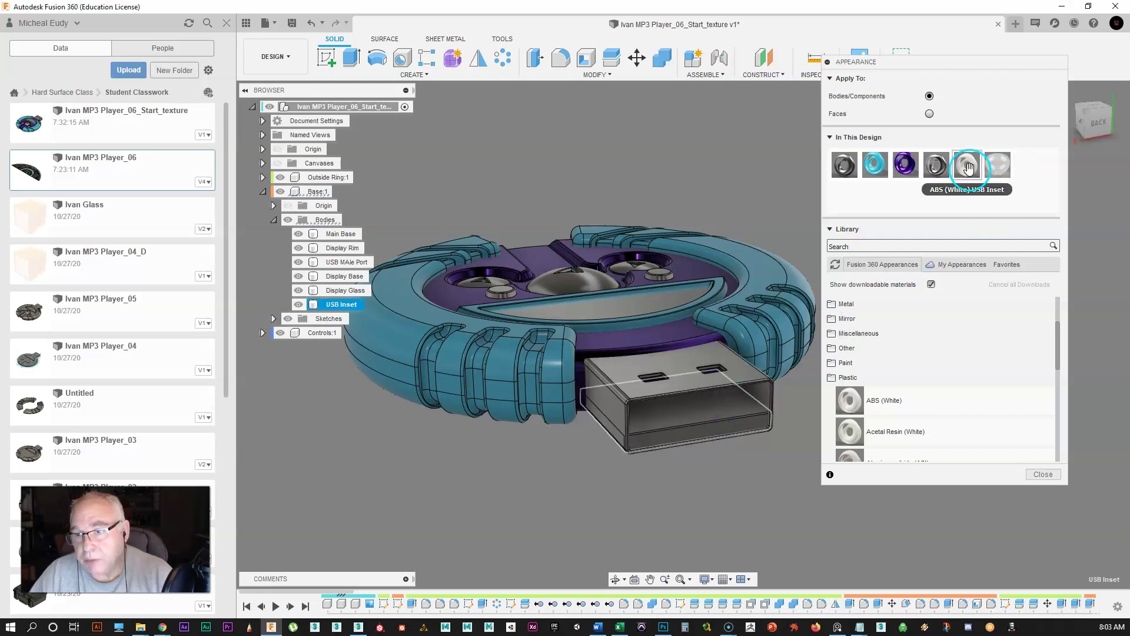
left_click_drag(970, 165, 714, 410)
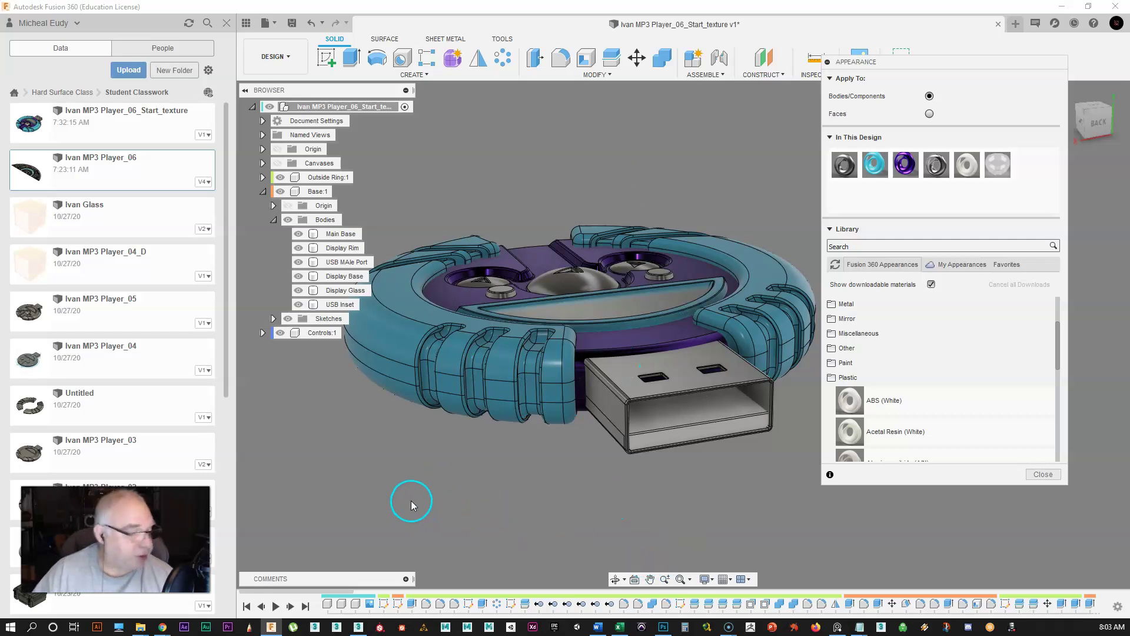
middle_click_drag(477, 434, 627, 457, "shift")
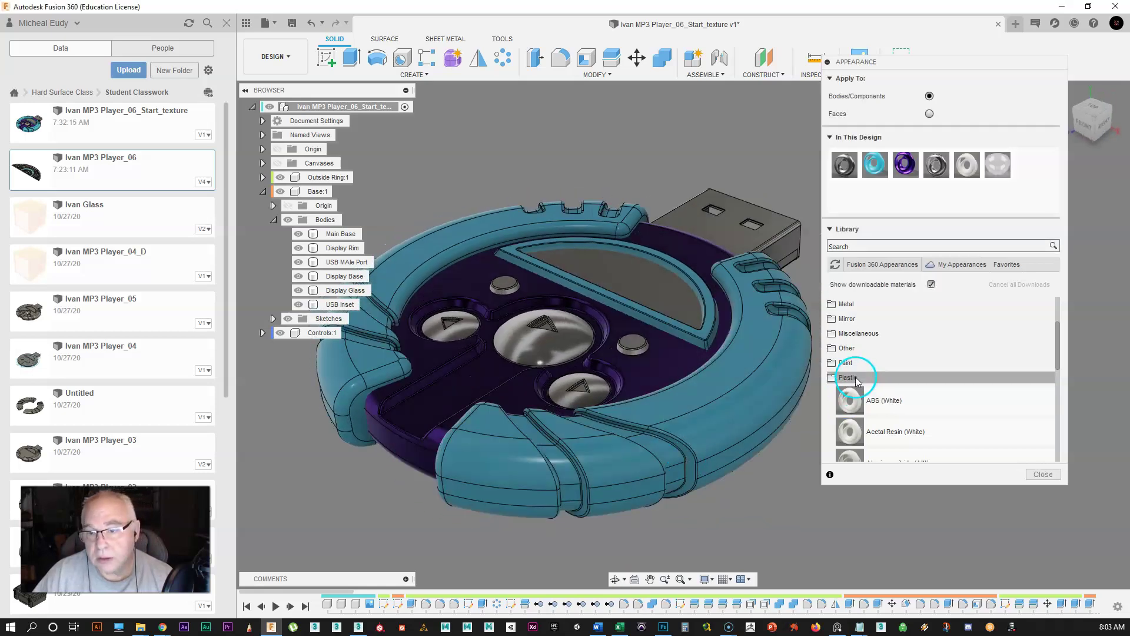
left_click(1039, 474)
Switch to the Render workspace and collapse the rendering gallery
middle_click_drag(542, 540, 426, 494, "shift")
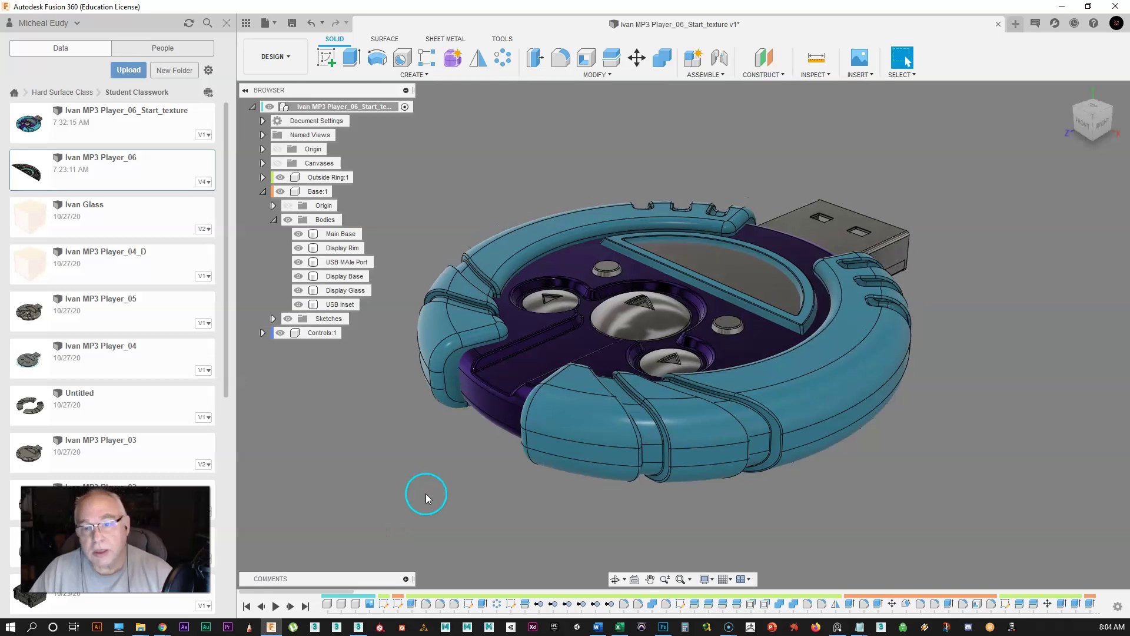
middle_click_drag(472, 523, 469, 532, "shift")
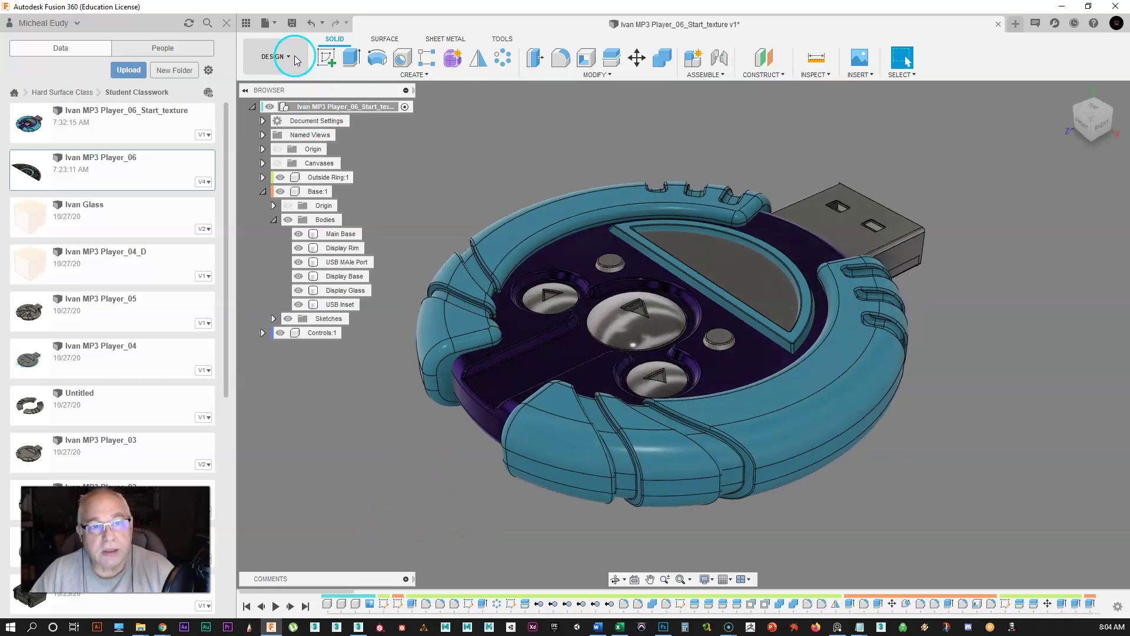
left_click(281, 56)
left_click(276, 128)
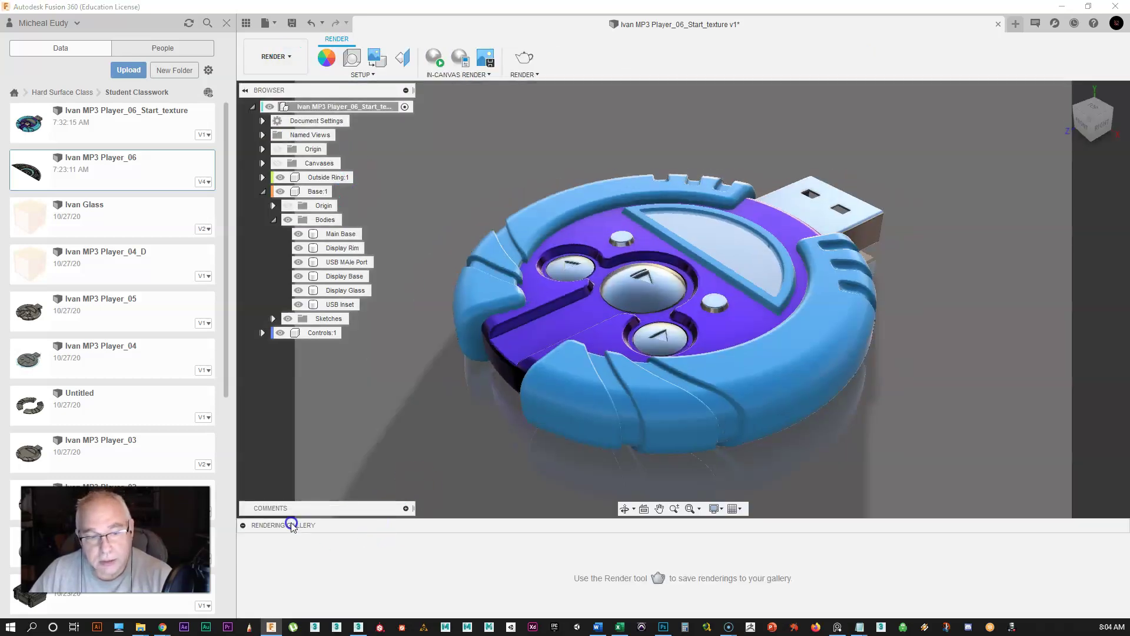
left_click(242, 526)
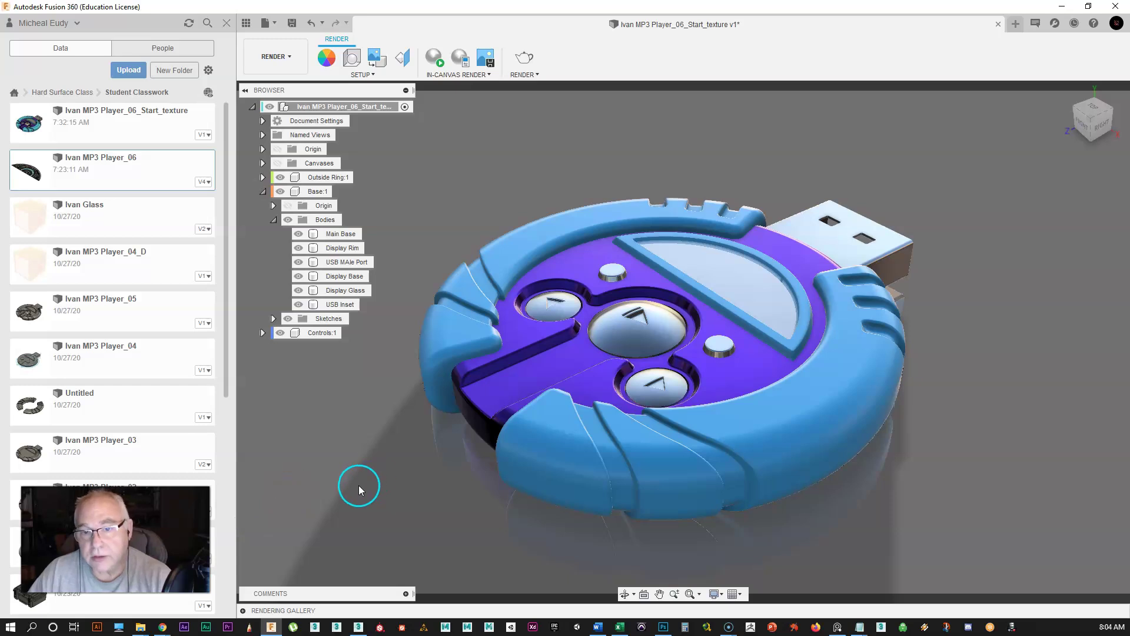
Set the scene camera's focal length to 50 mm
middle_click_drag(979, 442, 991, 414)
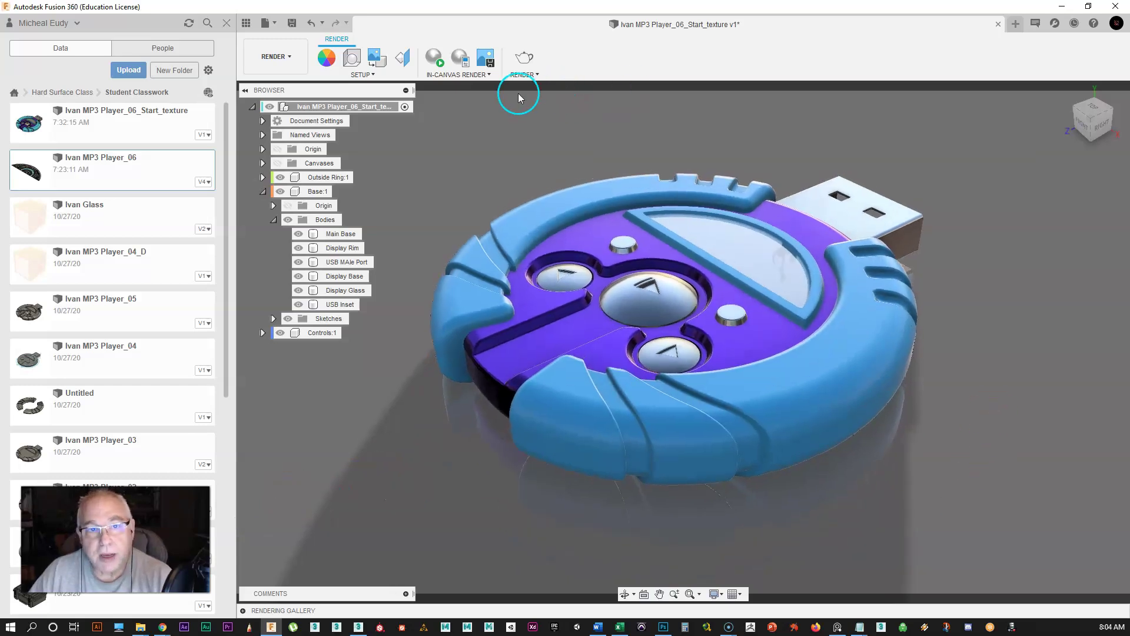
left_click(354, 61)
left_click_drag(994, 168, 1008, 141)
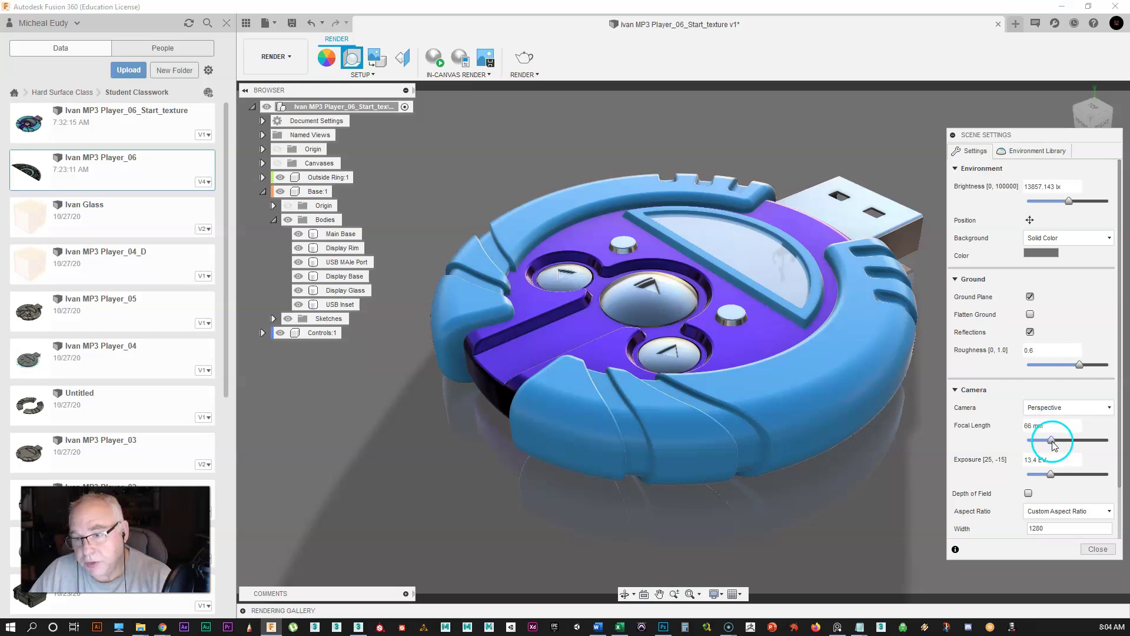
mouse_move(1051, 441)
left_mouse_down()
mouse_move(1106, 443)
mouse_move(1047, 447)
mouse_move(1055, 431)
mouse_move(1035, 430)
mouse_move(1049, 428)
left_mouse_up()
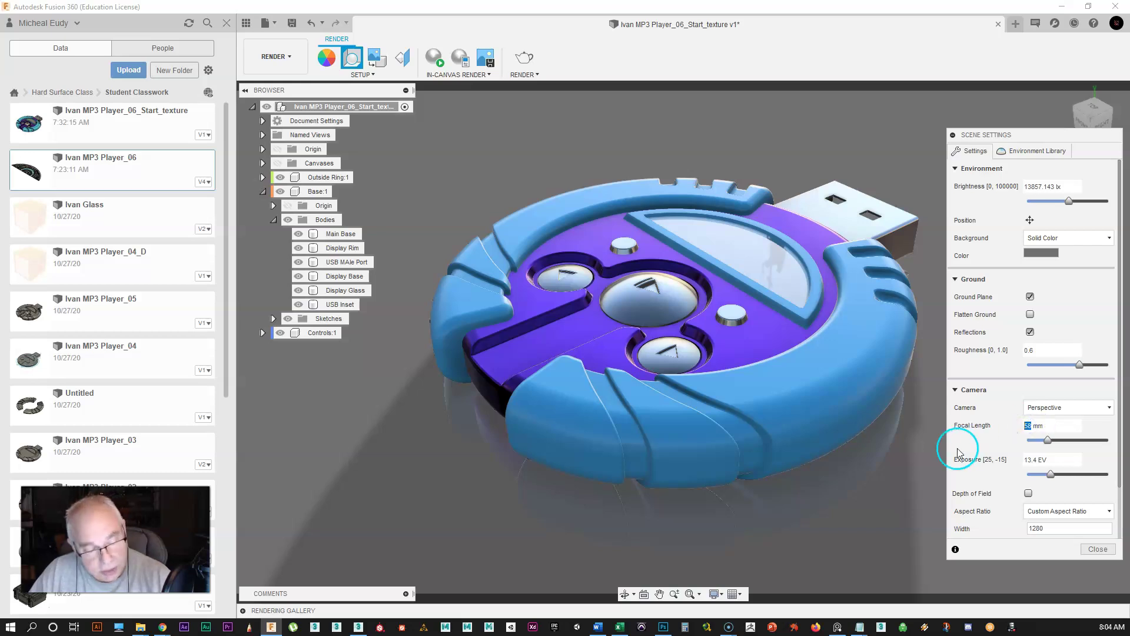
type("50")
key("Return")
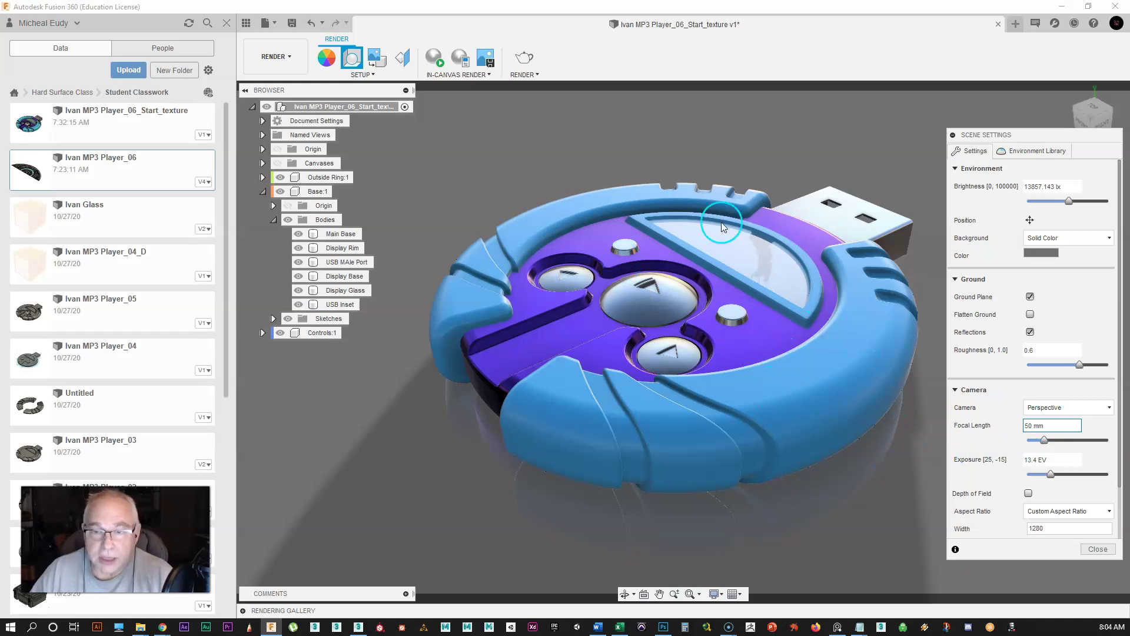
left_click_drag(1046, 442, 1045, 443)
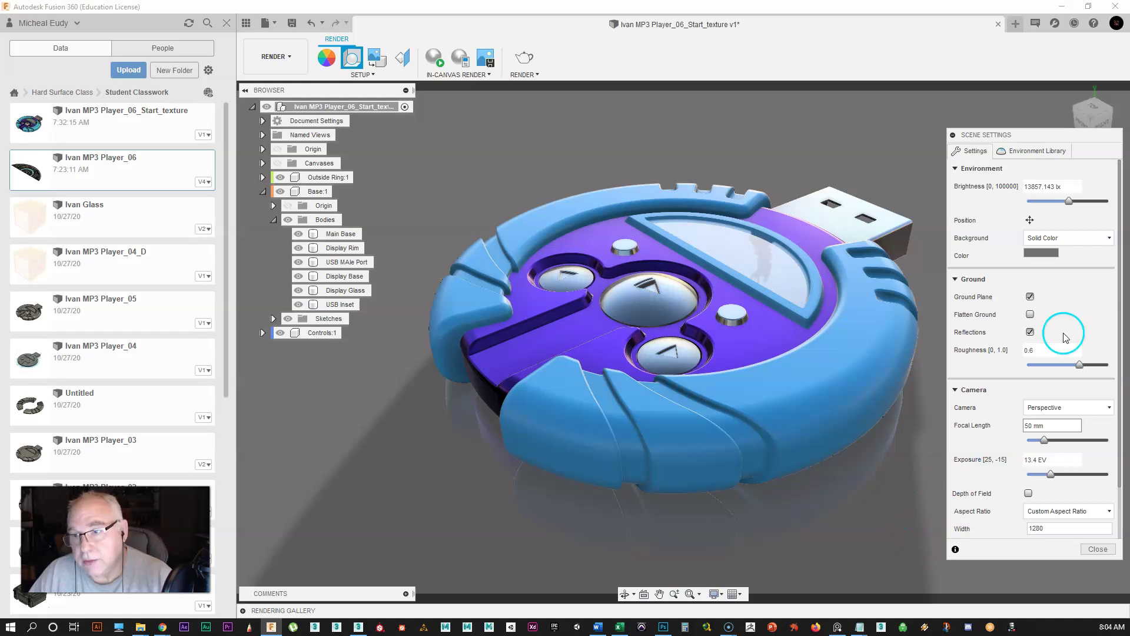
Try the Cool Light environment on the scene, and apply the Plaza environment in its place
left_click(1026, 155)
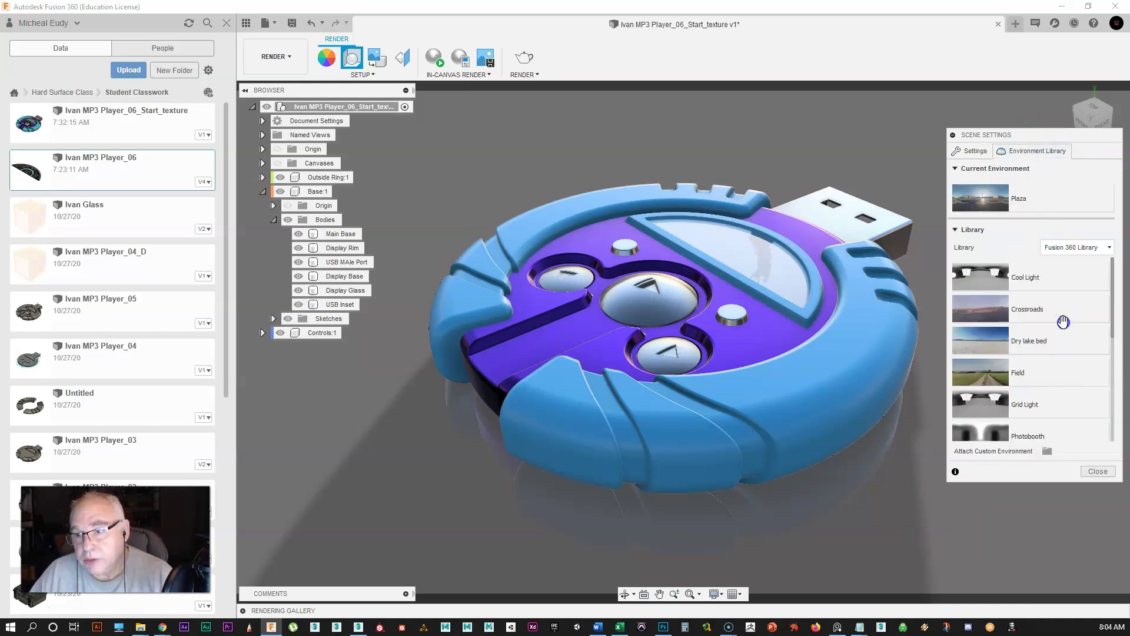
left_click_drag(979, 279, 990, 193)
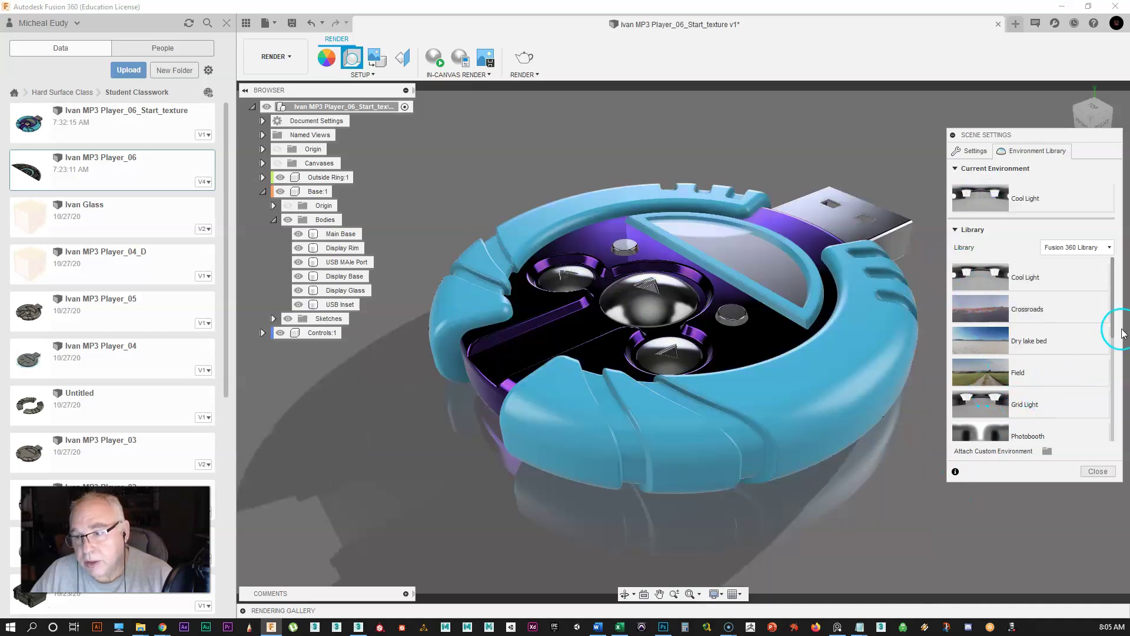
left_click_drag(1119, 327, 1113, 366)
left_click_drag(1035, 389, 1003, 203)
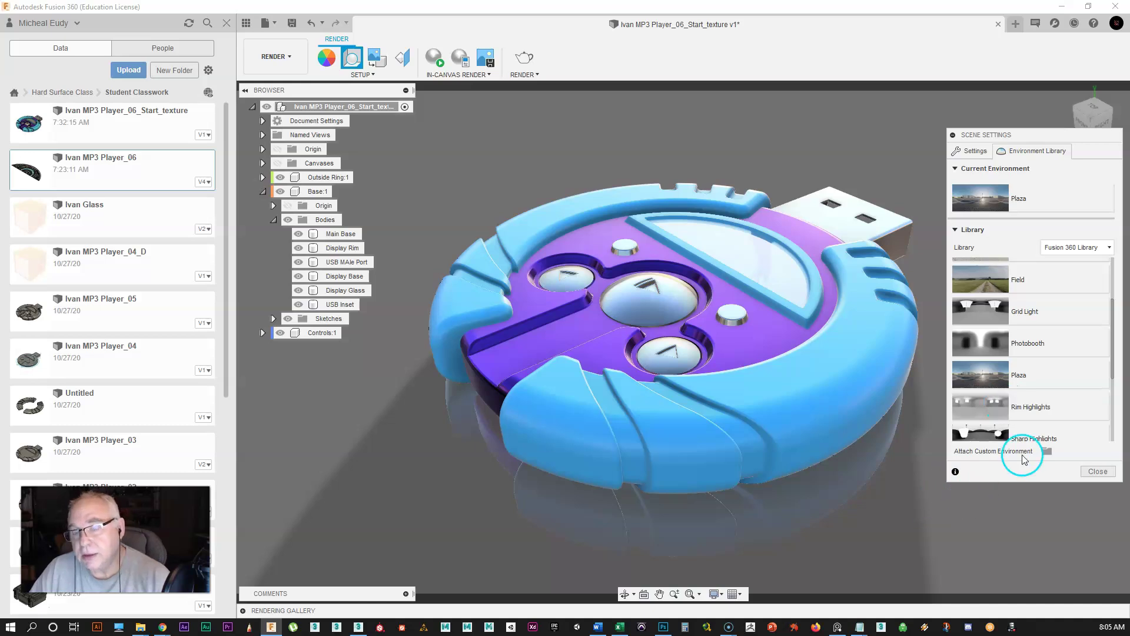
Try the Environment background for the scene, set it back to Solid Color, and check the background color choices
left_click(973, 151)
left_click(1060, 238)
left_click(1054, 258)
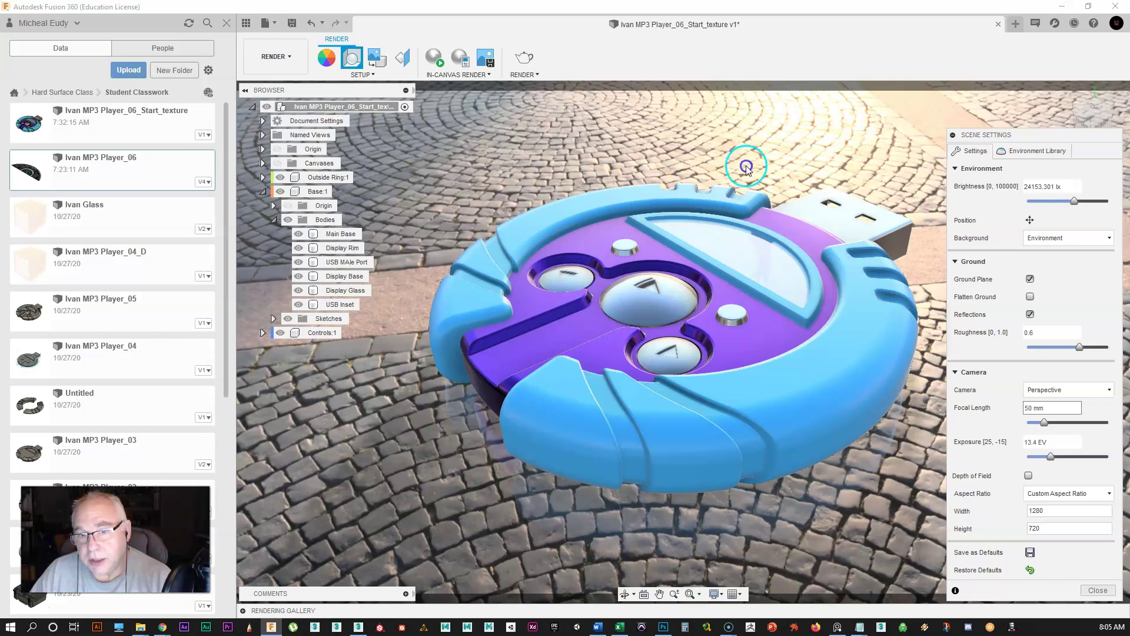
left_click(1053, 238)
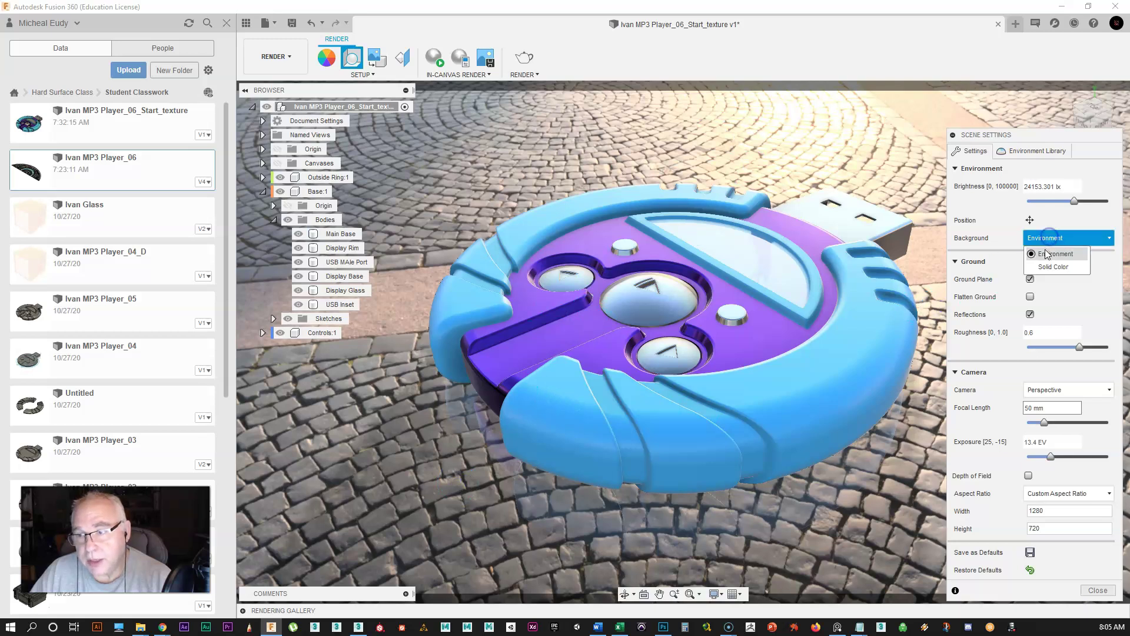
left_click(1053, 259)
left_click(459, 324)
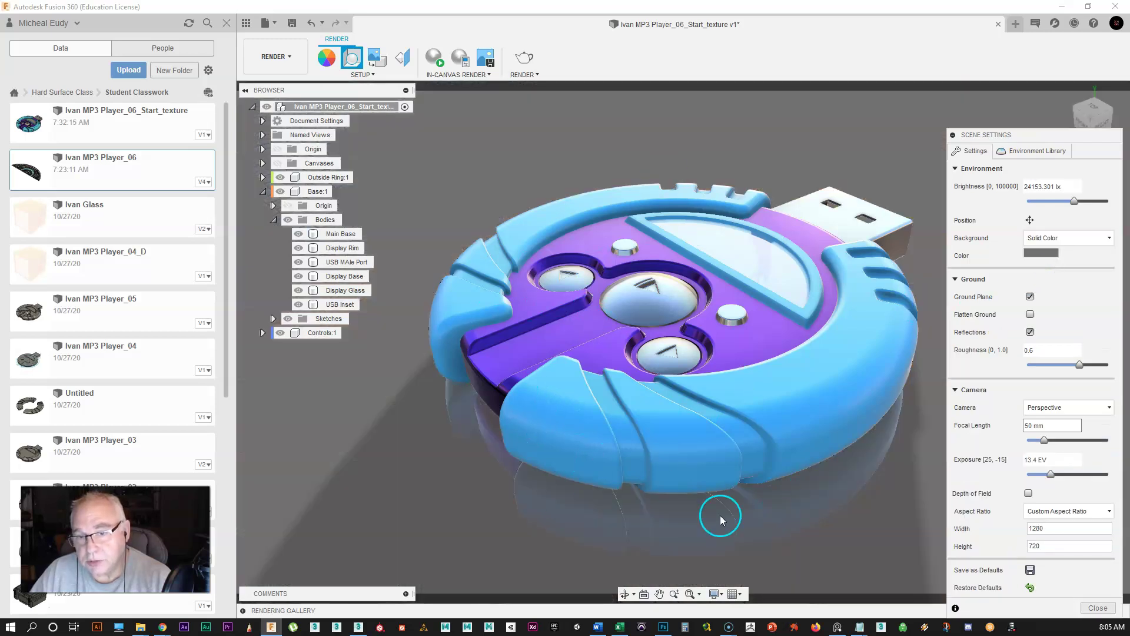
left_click(1035, 253)
left_click(903, 249)
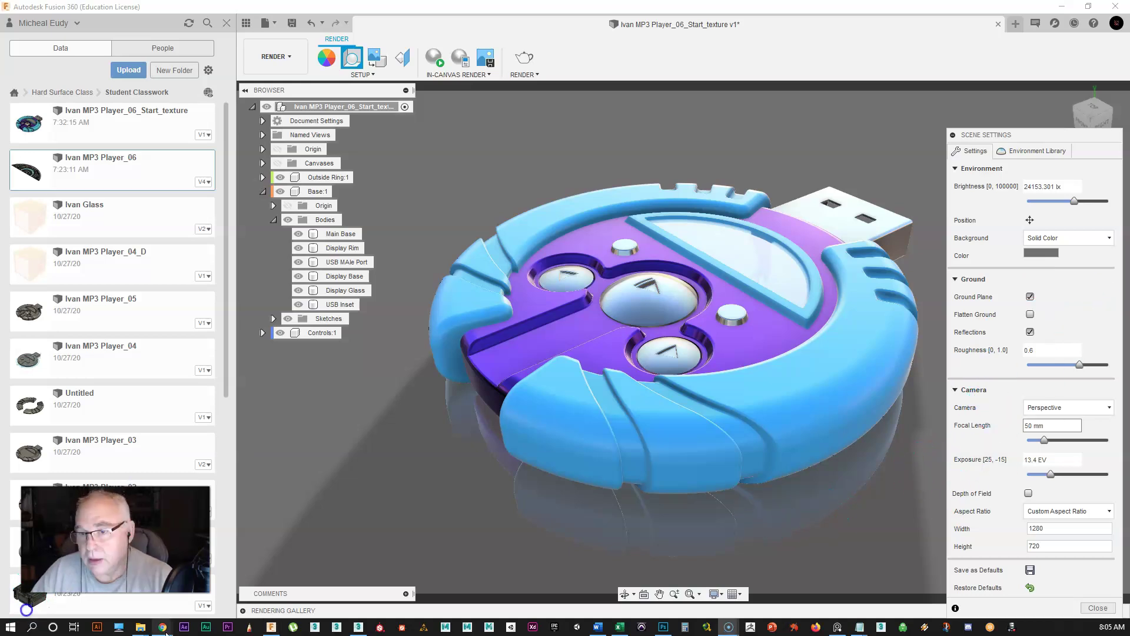
Turn the ground reflections off and on again, and set their roughness to 0.5
mouse_move(165, 630)
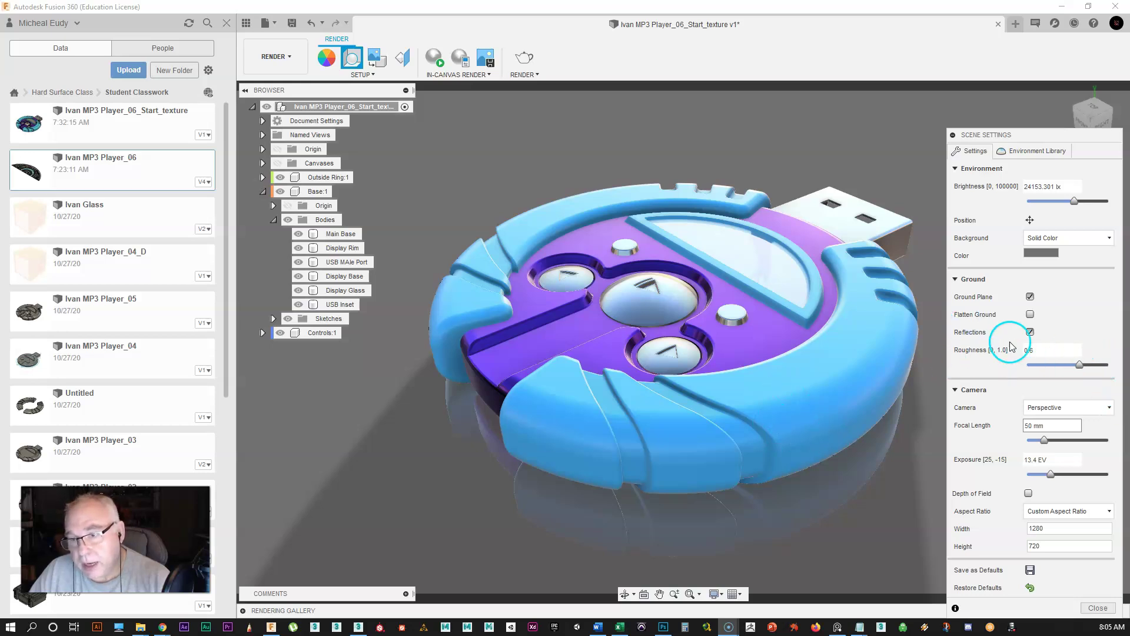
left_click(1030, 333)
left_click(1030, 332)
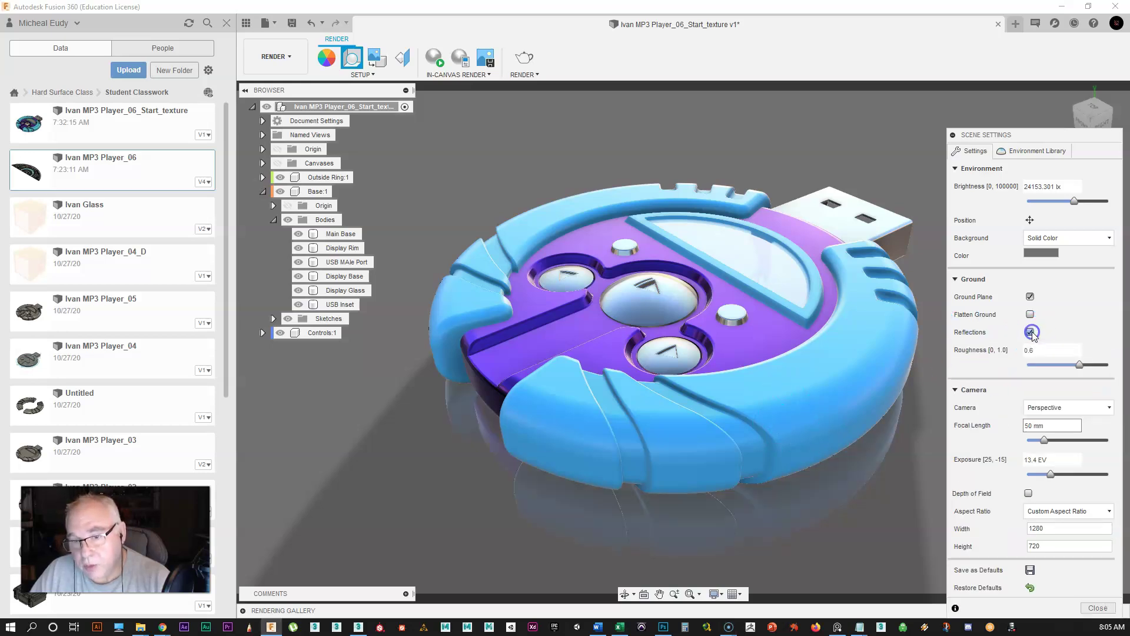
left_click(1048, 366)
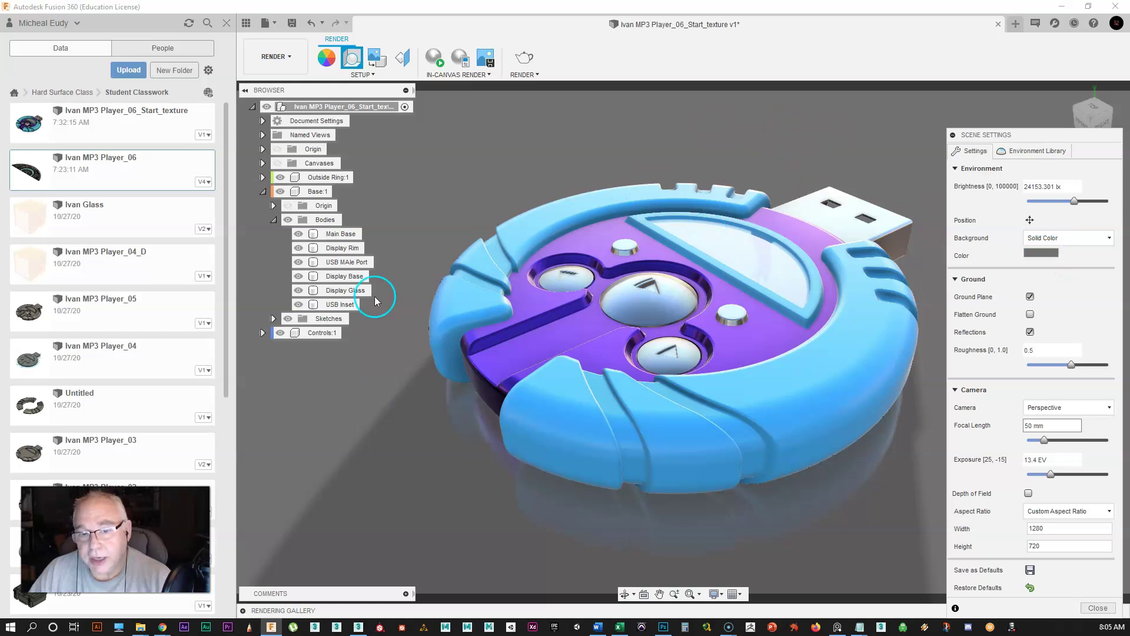
Rotate the environment lighting around the player to about -151.7 deg
left_click(1032, 220)
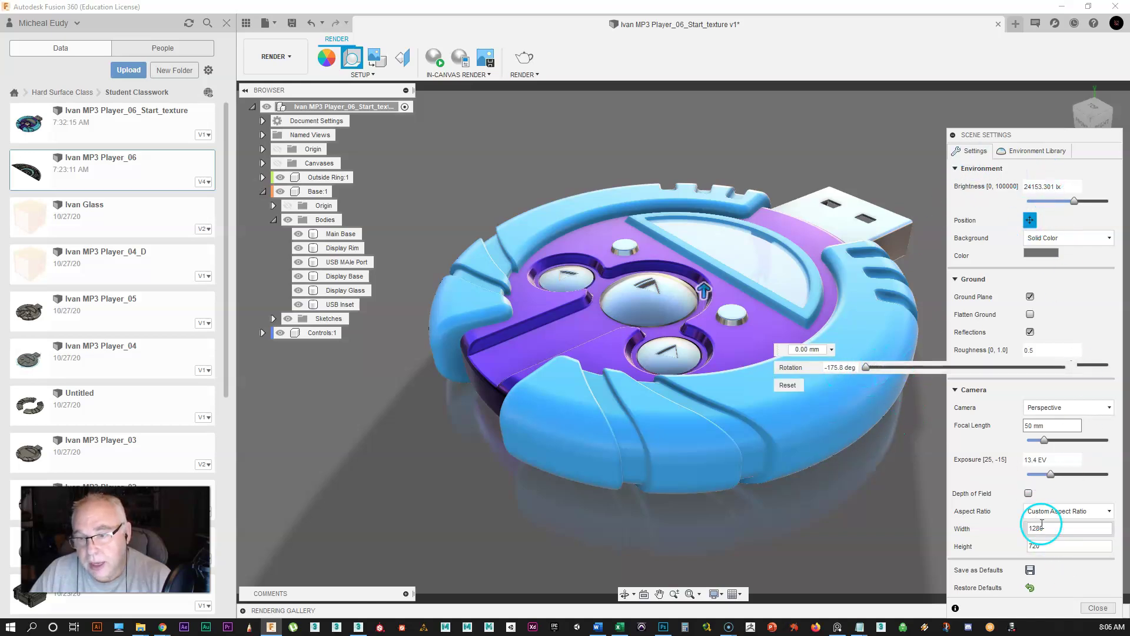
left_click(1087, 610)
left_click(859, 368)
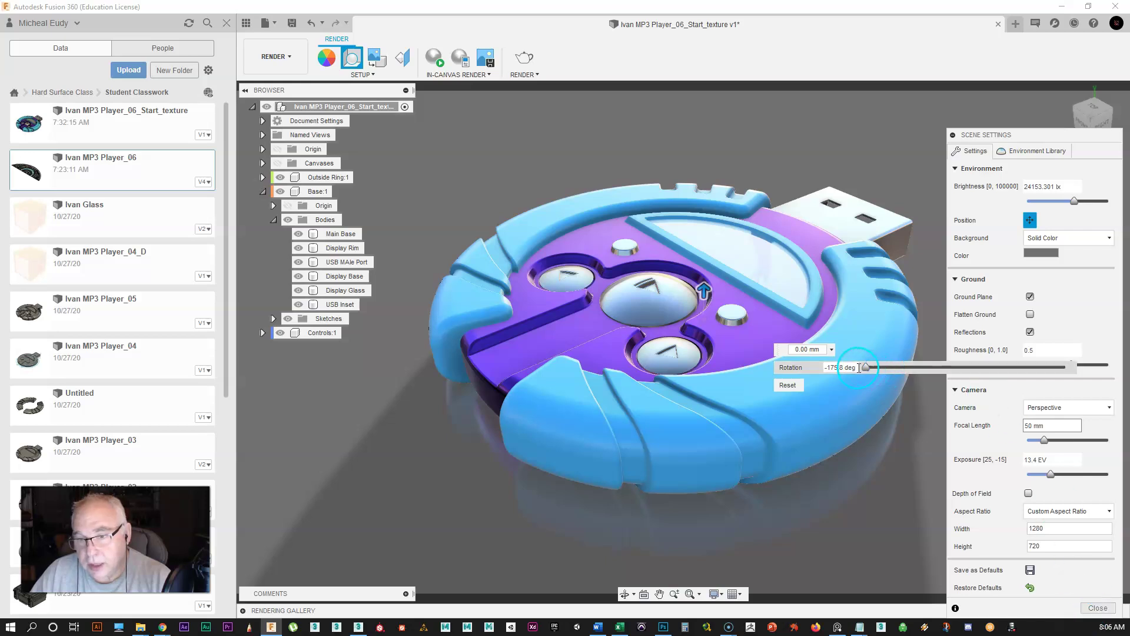
mouse_move(867, 368)
left_mouse_down()
mouse_move(981, 369)
mouse_move(866, 387)
mouse_move(879, 367)
left_mouse_up()
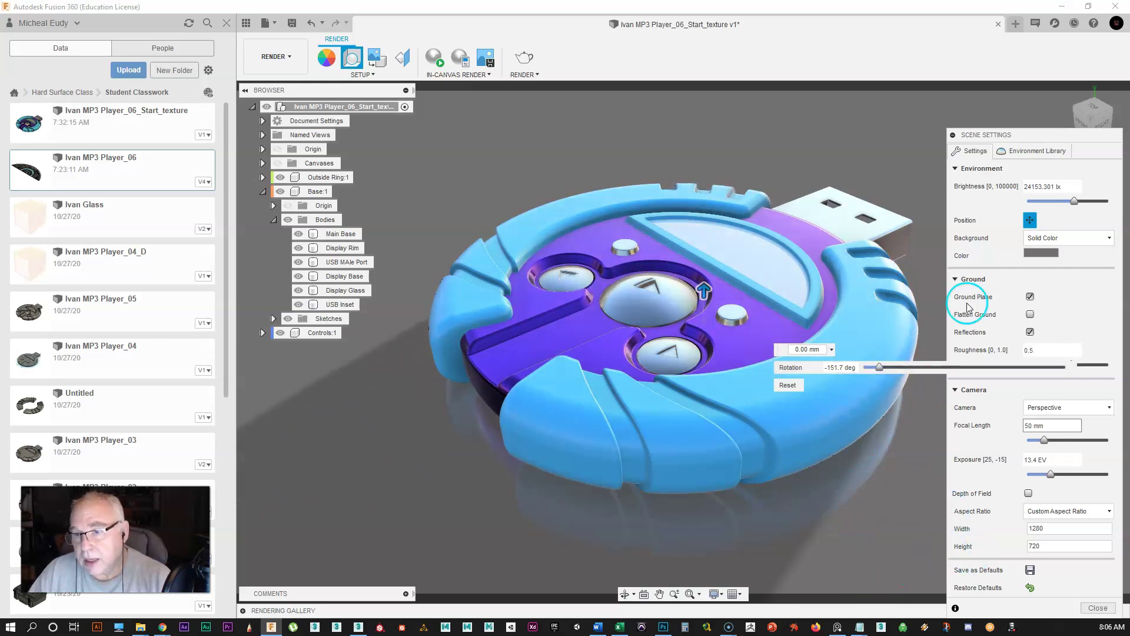
left_click(1029, 221)
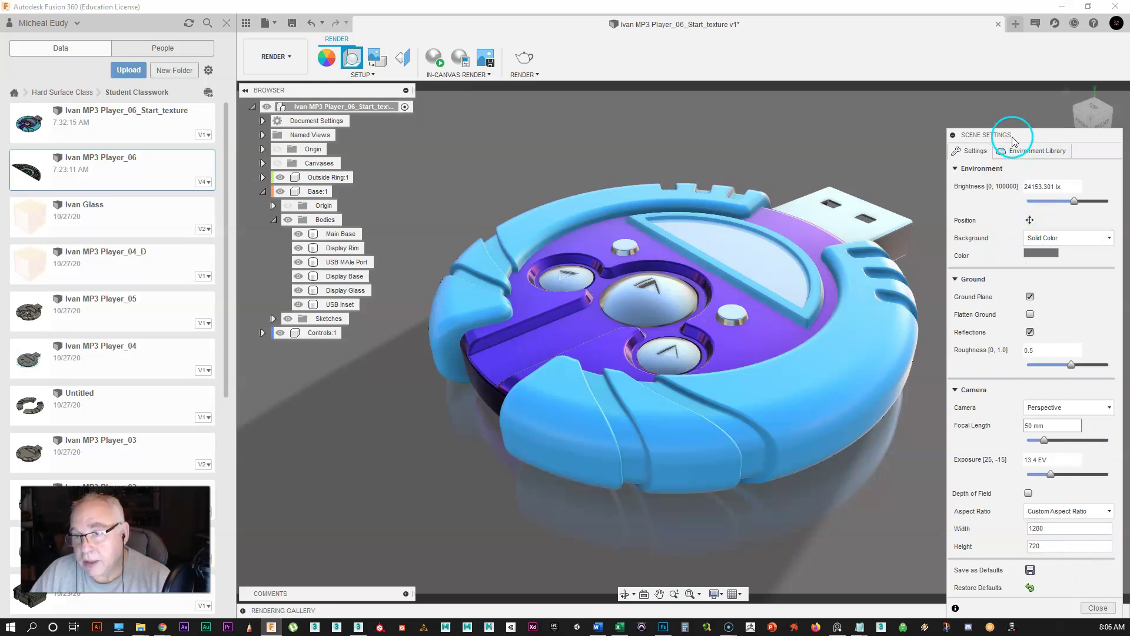
Try the 16:9 Widescreen aspect ratio for the scene, set it back to Custom Aspect Ratio at 1280 by 720, and close the scene settings
left_click_drag(1013, 140, 1010, 101)
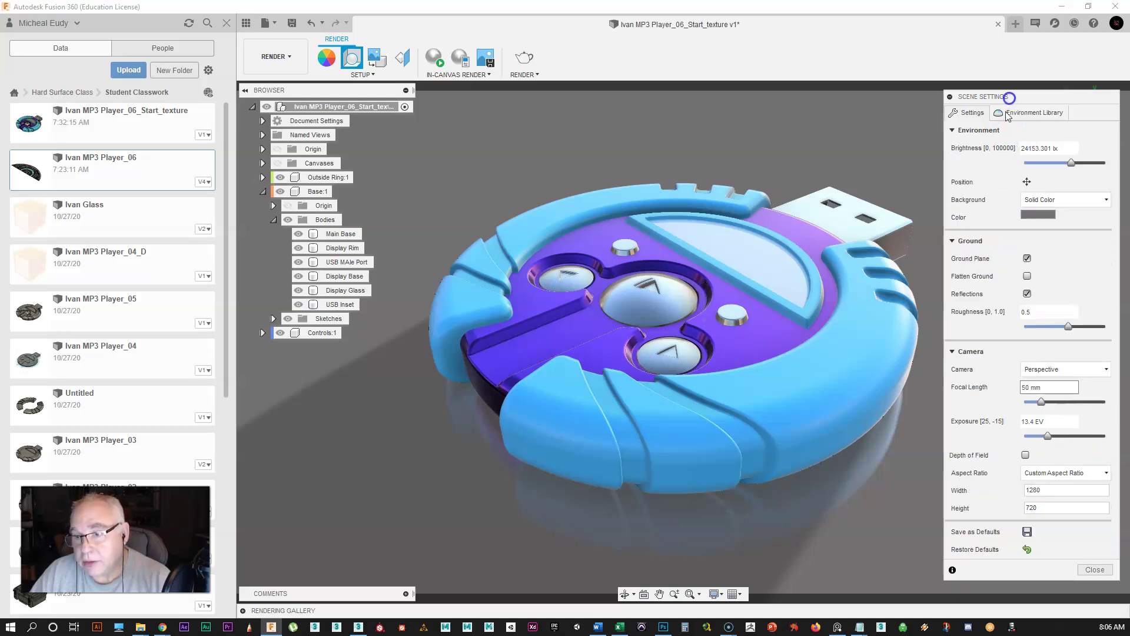
left_click(1053, 474)
left_click(1049, 530)
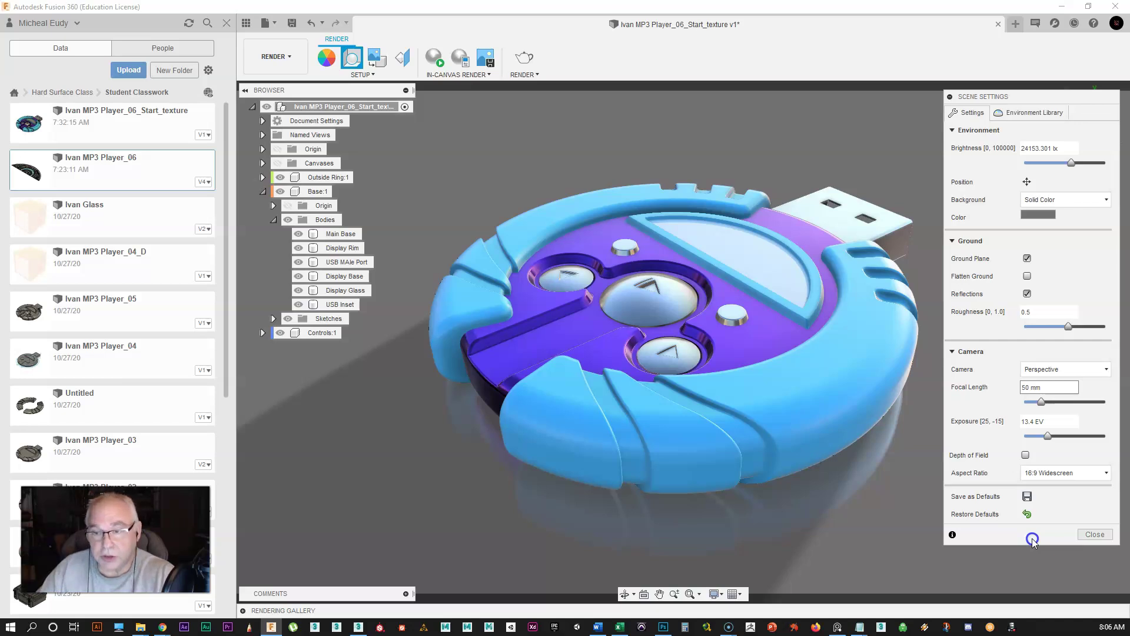
left_click(1049, 471)
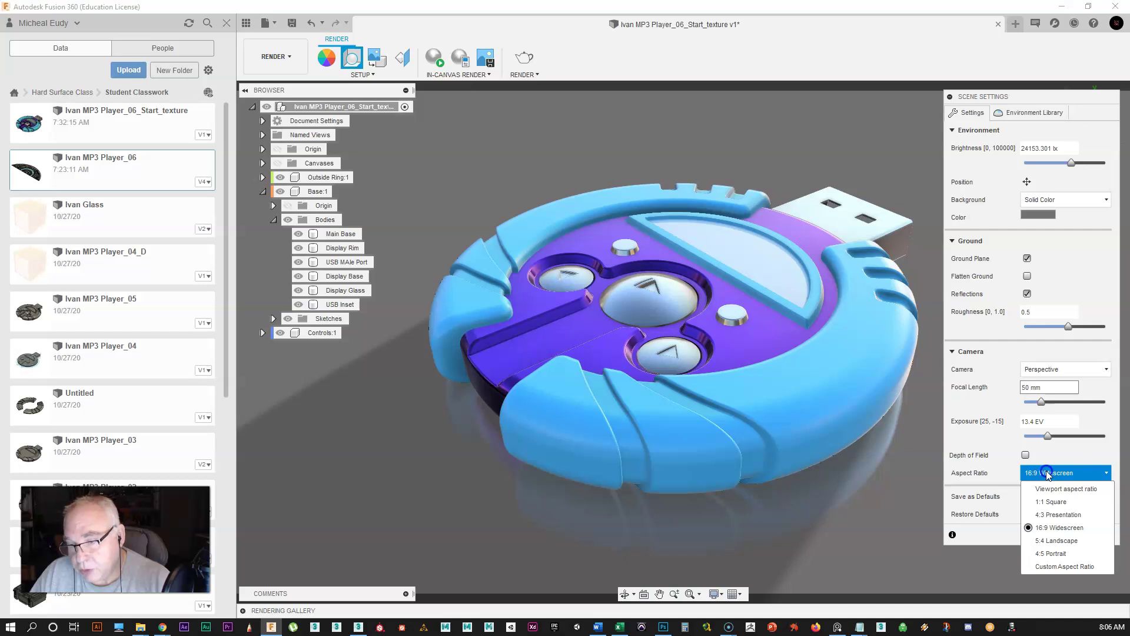
left_click(1056, 567)
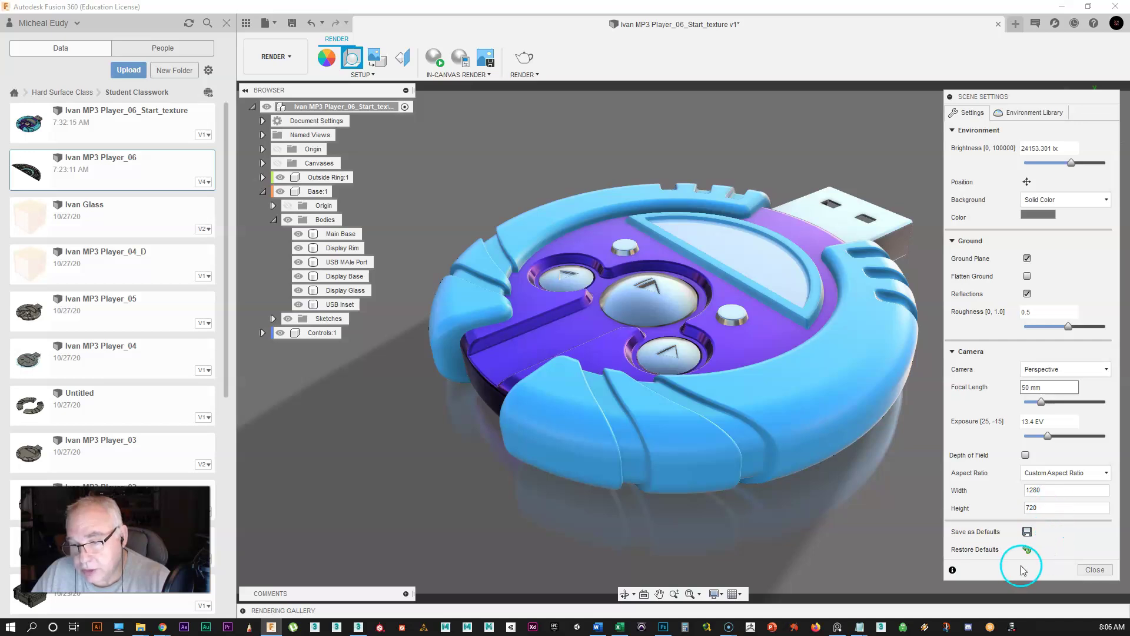
left_click_drag(1031, 103, 1028, 98)
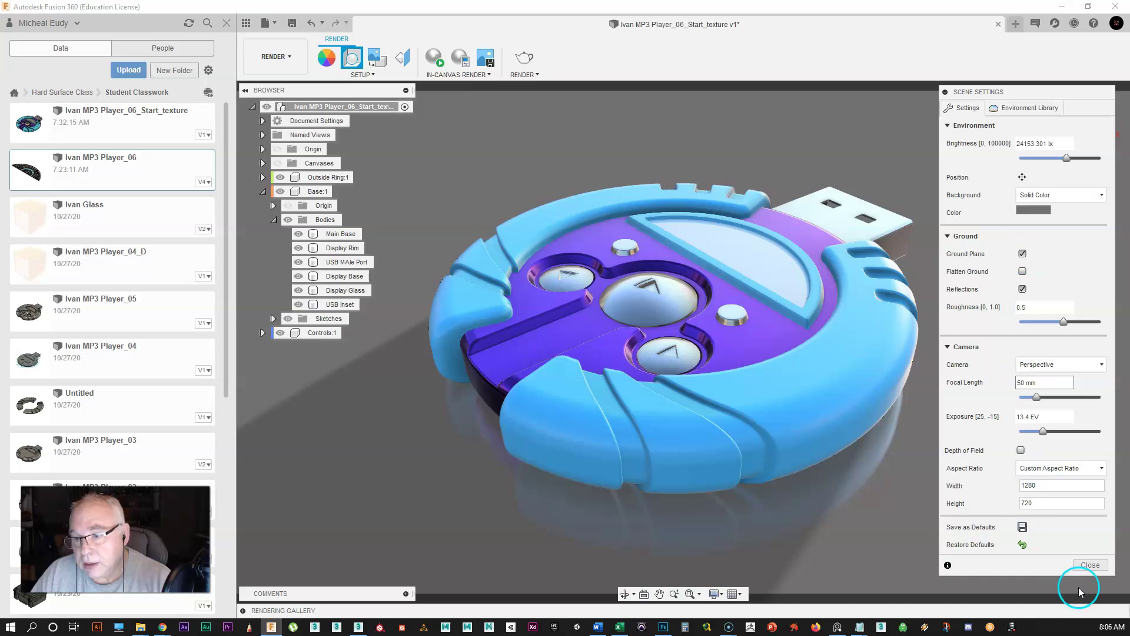
left_click(1091, 566)
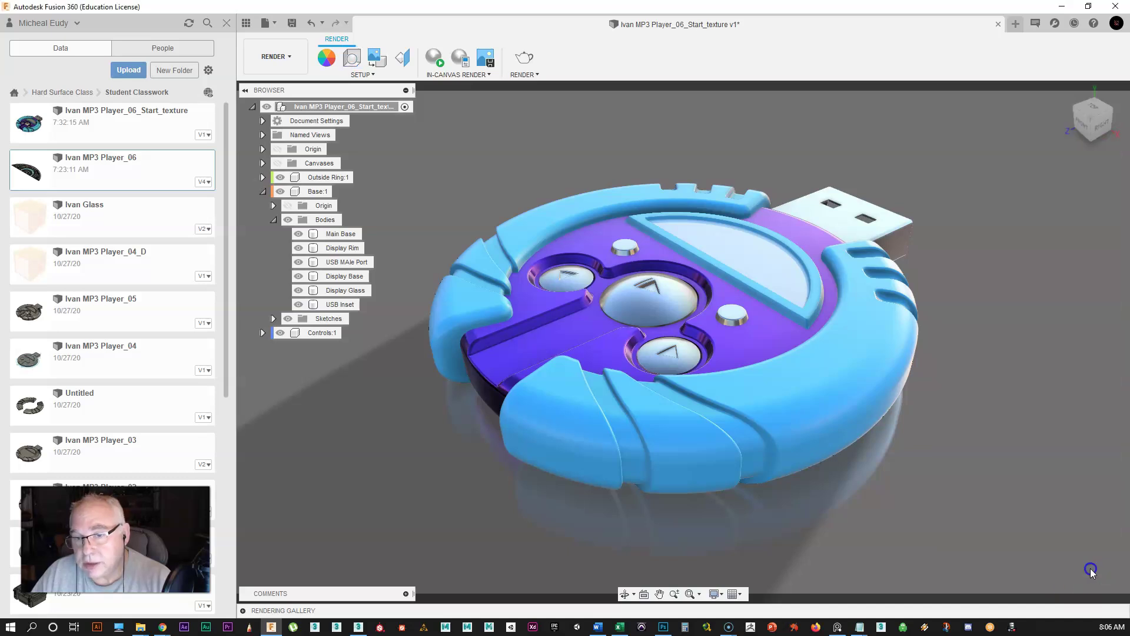
Frame the player more tightly and save that camera position as a named view called Close Up
left_click(677, 595)
left_click_drag(685, 364, 684, 354)
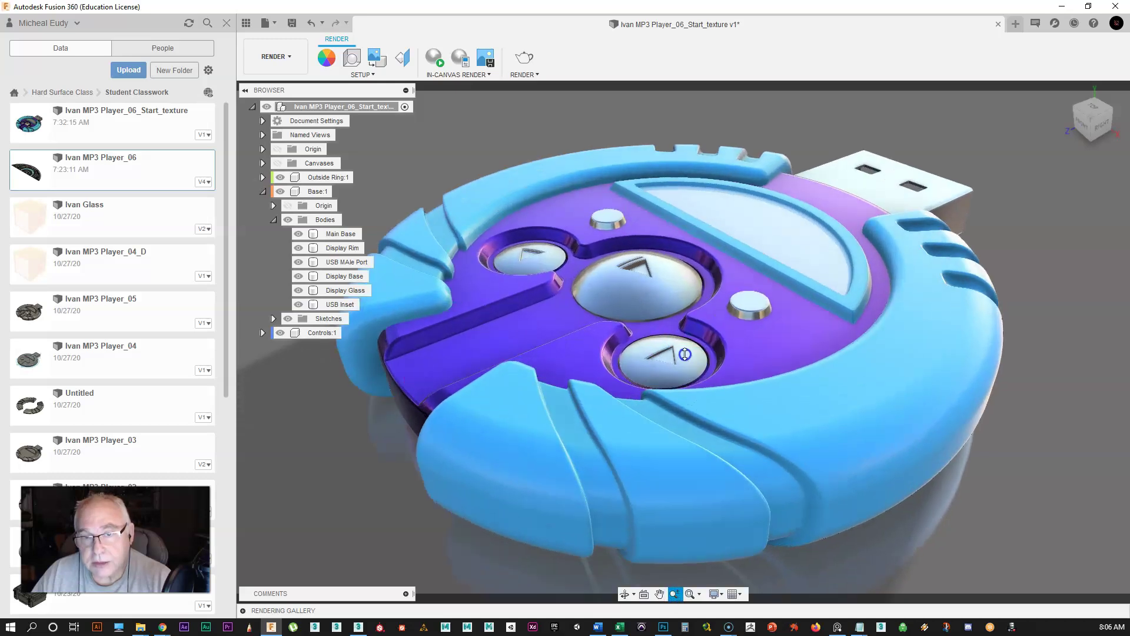
middle_click_drag(690, 367, 726, 344)
key("Escape")
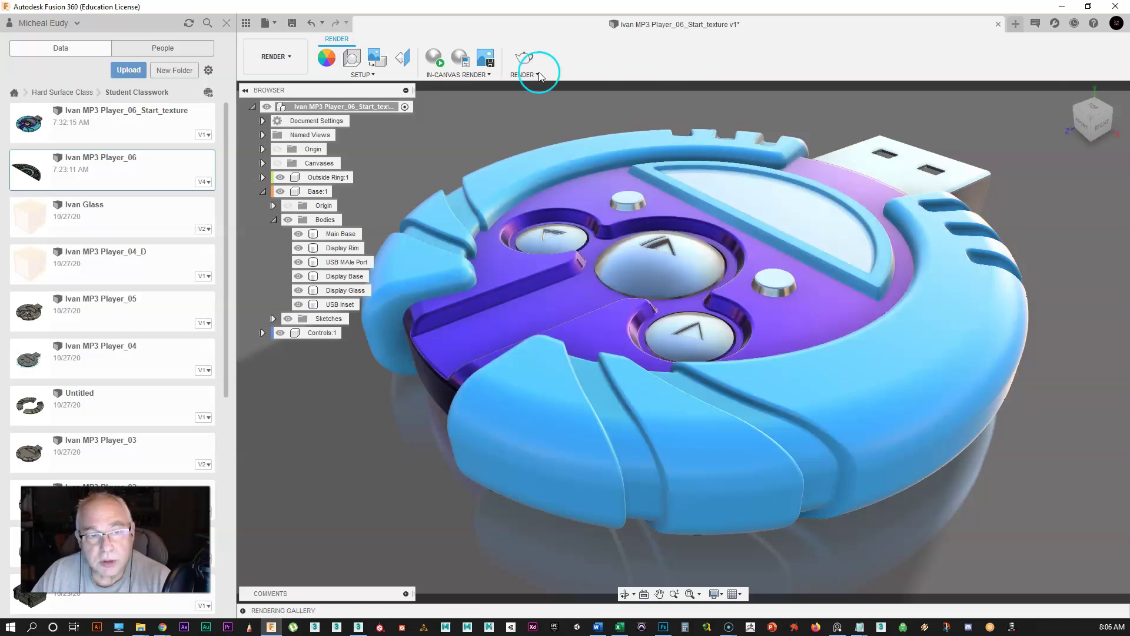
right_click(311, 136)
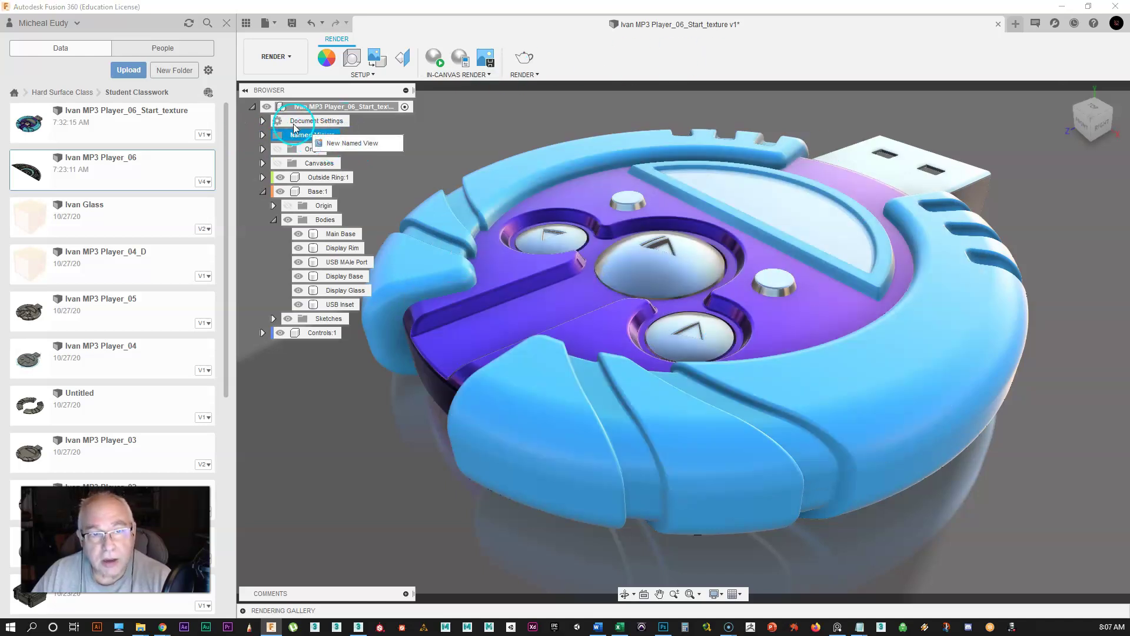
left_click(350, 145)
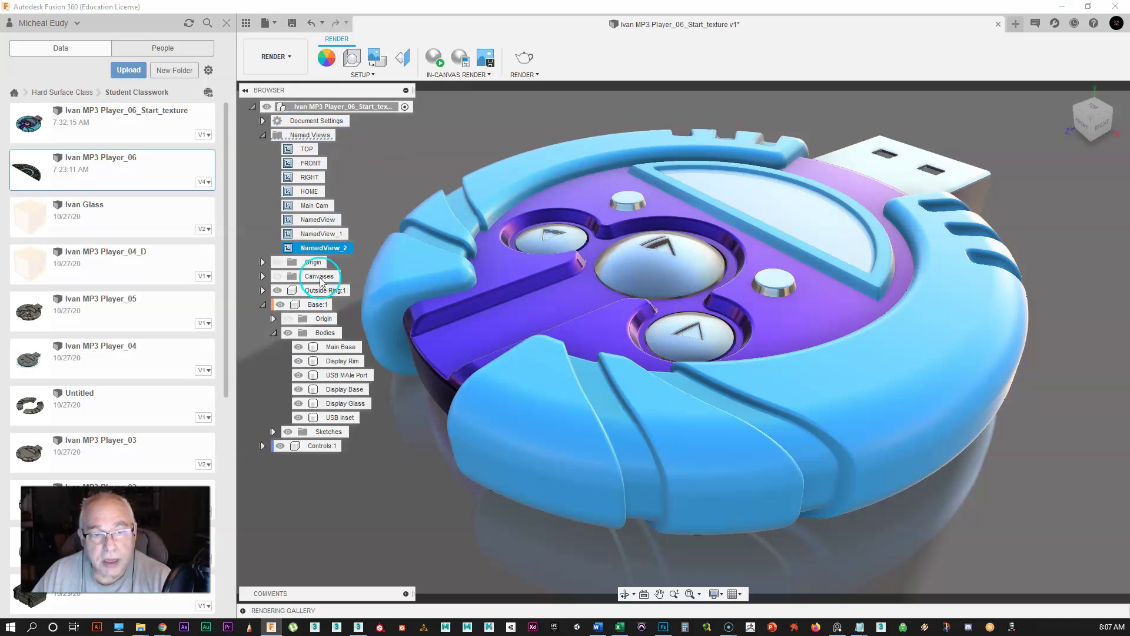
left_click(318, 249)
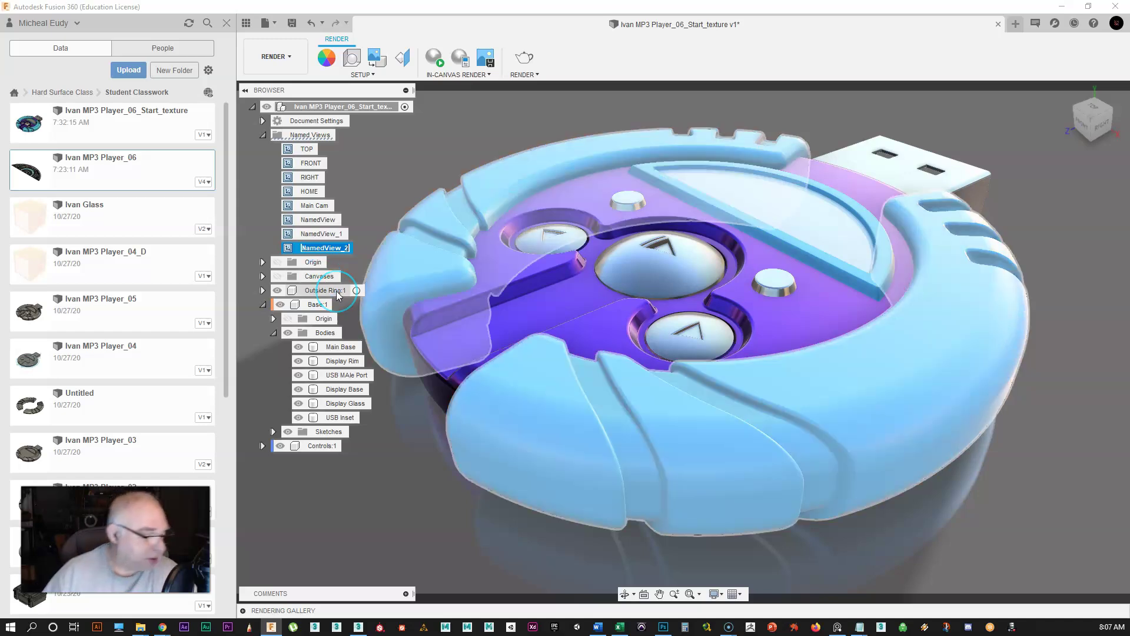
type("Clo")
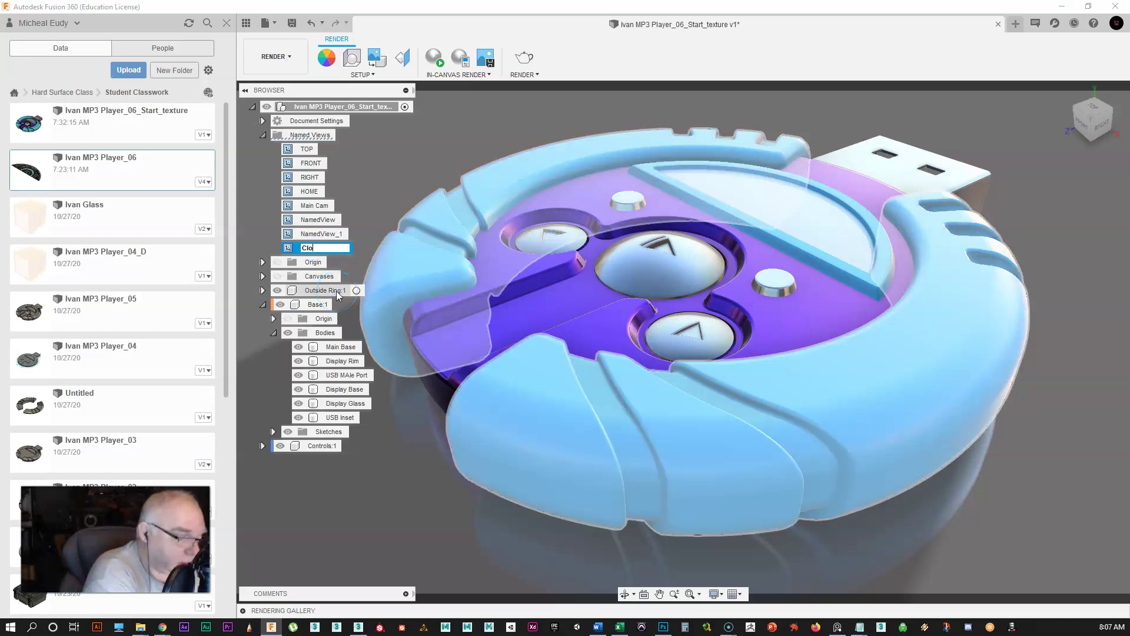
type("se Up")
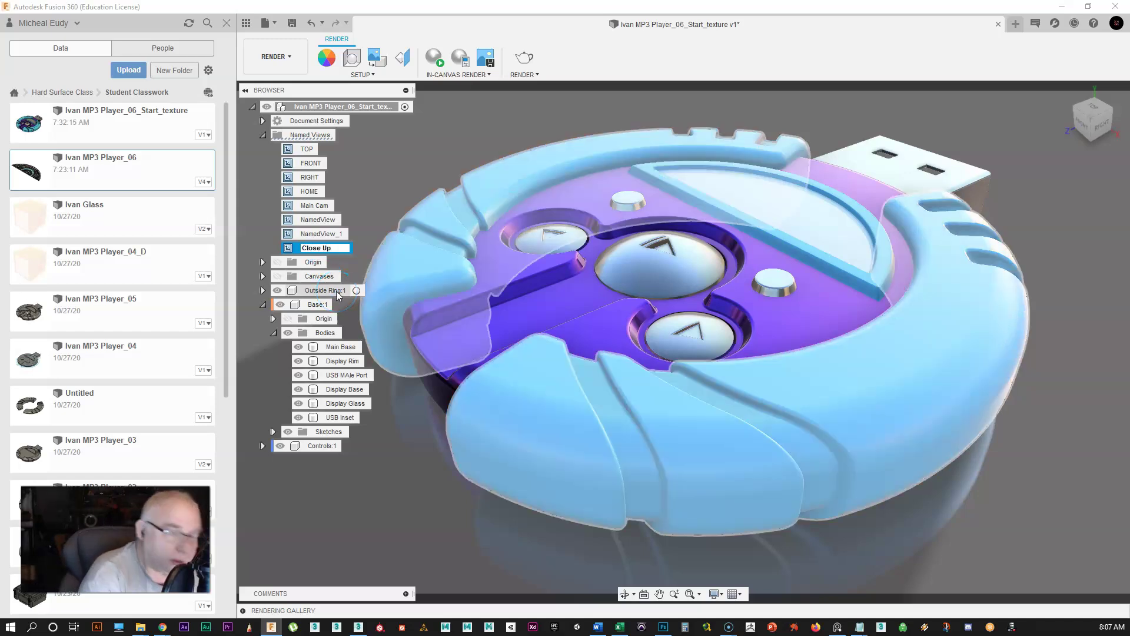
key("Return")
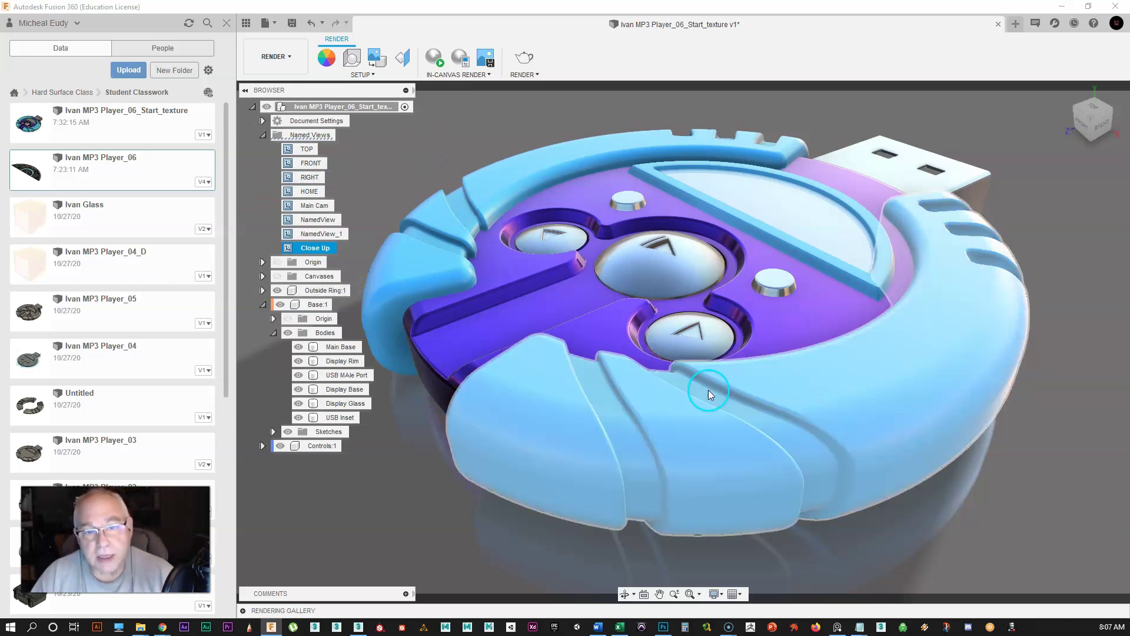
Test the Close Up named view by moving the camera away from it and restoring it
scroll(714, 407, "down", 3)
middle_click_drag(818, 438, 778, 369)
scroll(849, 394, "down", 1)
left_click(314, 249)
left_click(435, 299)
left_click(289, 247)
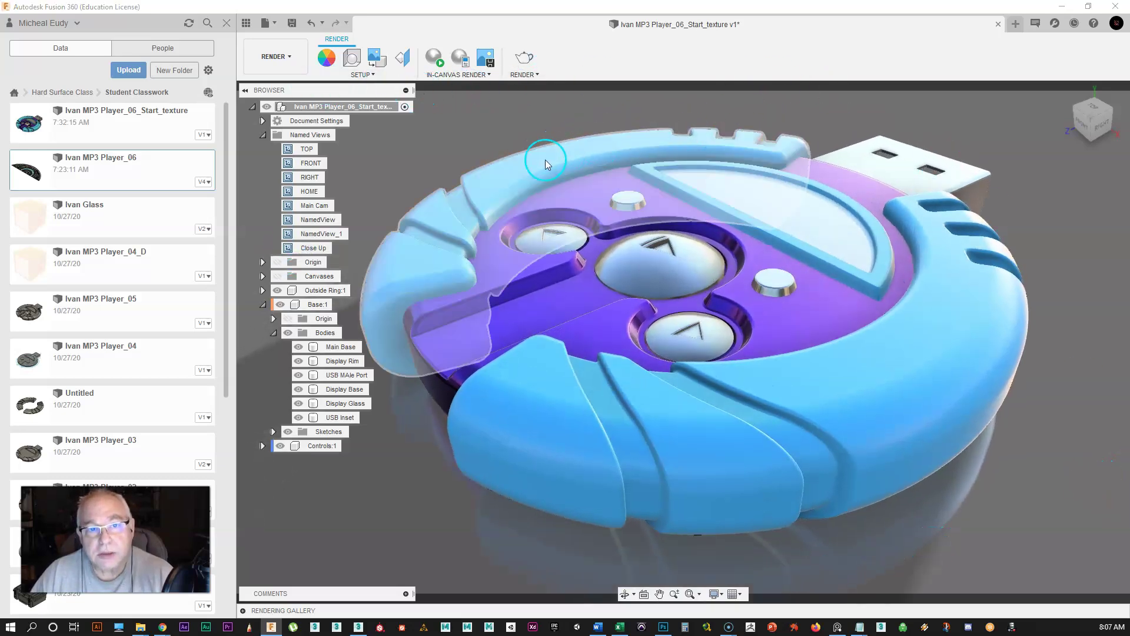
Start the in-canvas render and lower the scene's environment brightness to about 8985 lx
left_click(435, 58)
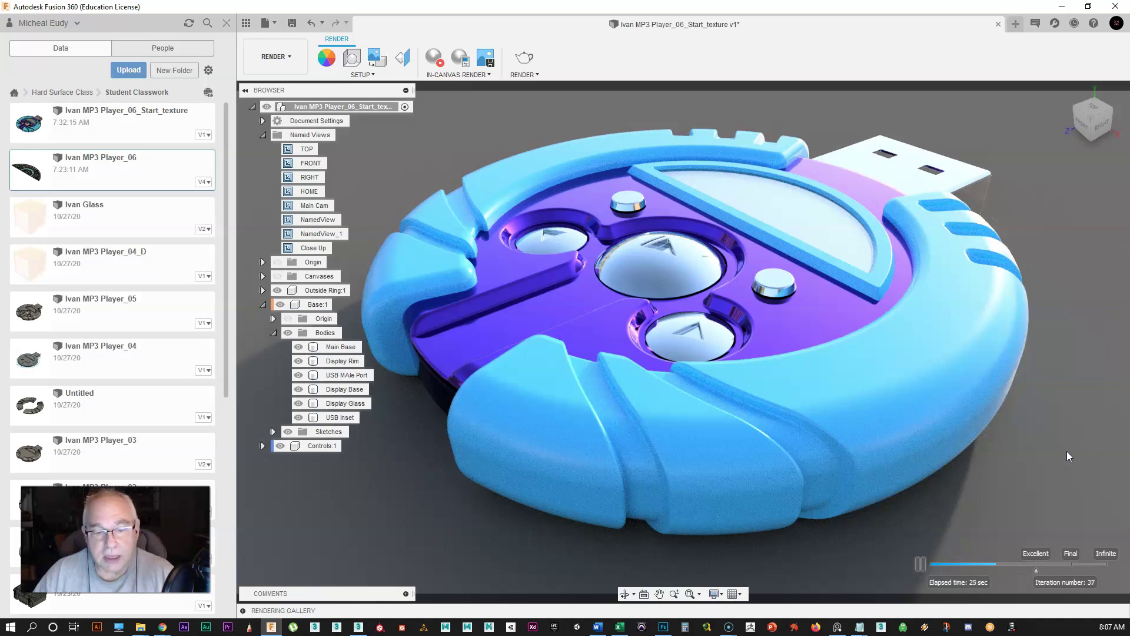
left_click(346, 62)
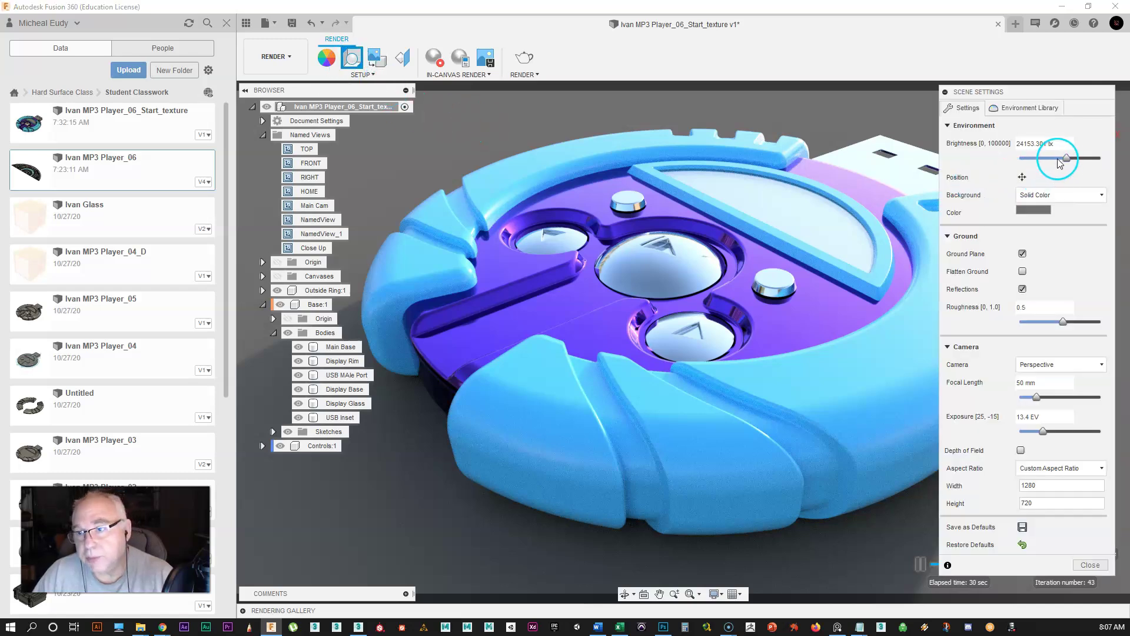
left_click(1064, 159)
left_click_drag(1057, 164, 1057, 165)
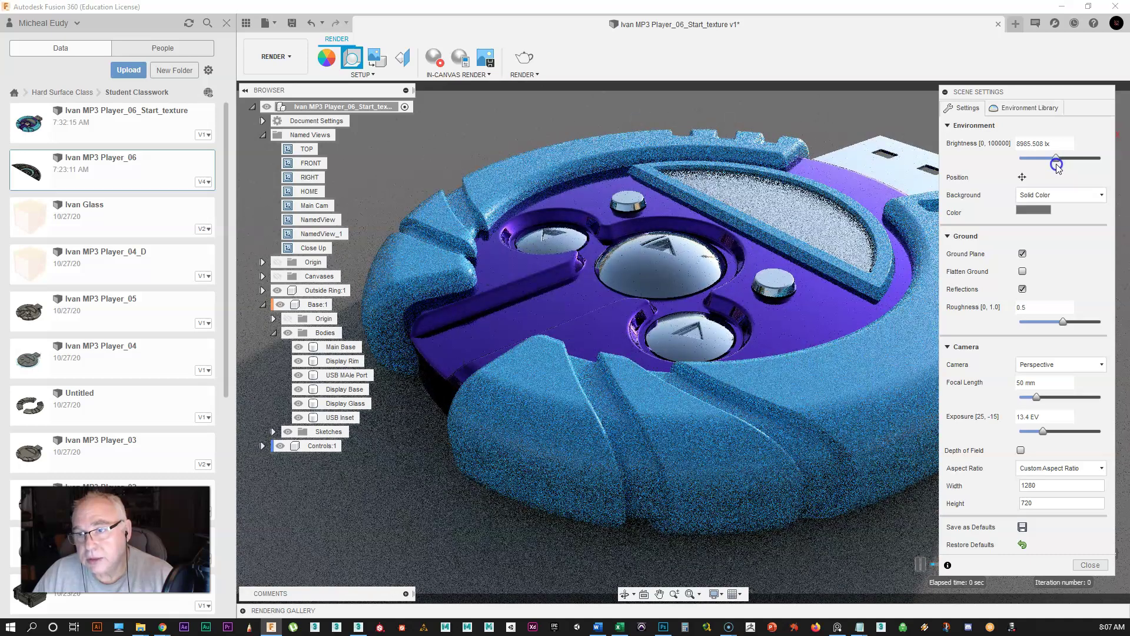
left_click(1089, 565)
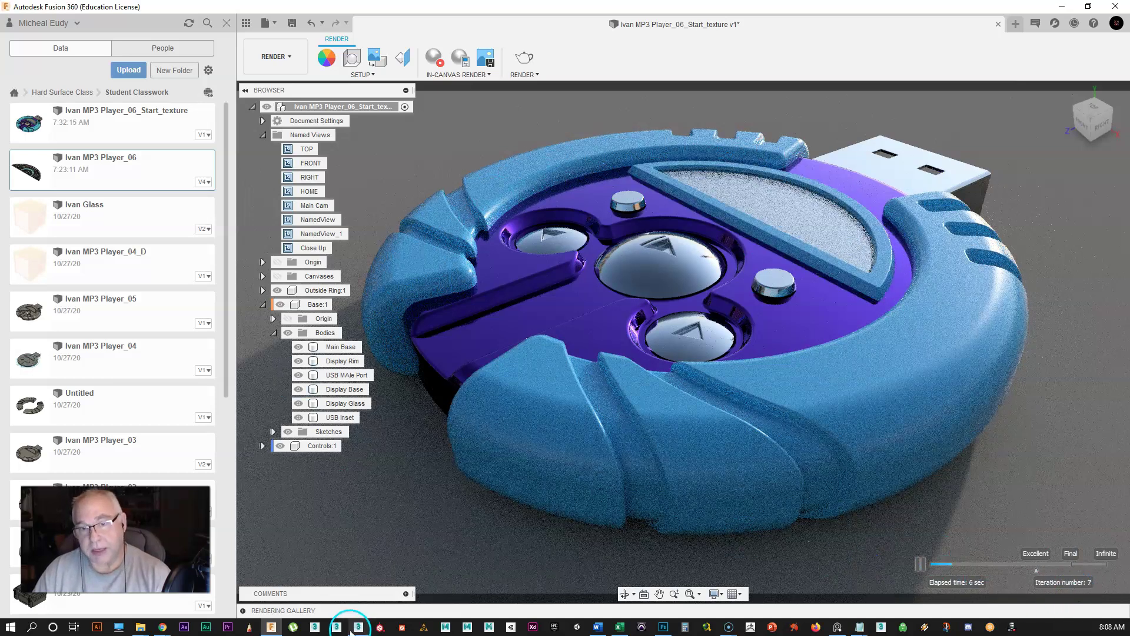
Edit the purple Copper - Polished Base Metal appearance and set its roughness to 0.34
mouse_move(360, 627)
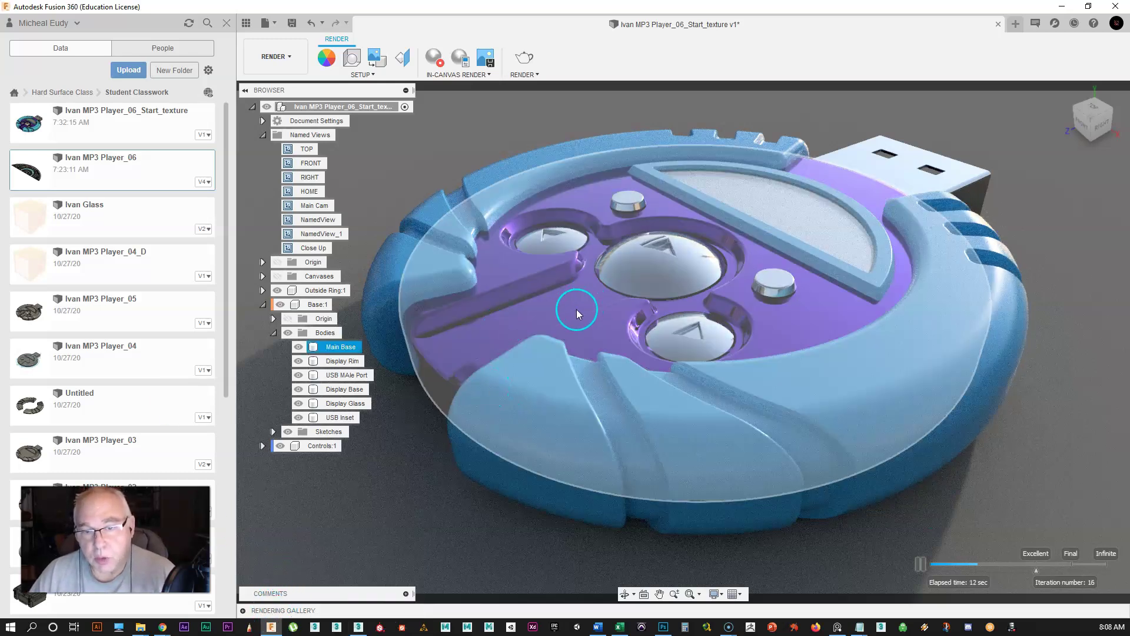
left_click(326, 57)
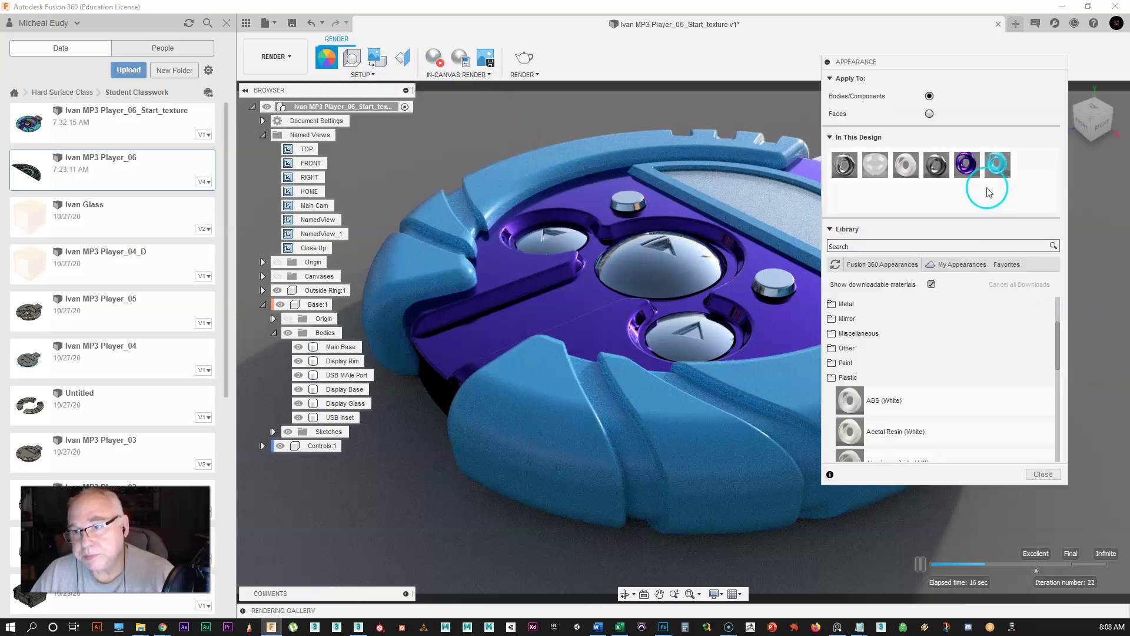
double_click(967, 165)
left_click_drag(781, 219, 789, 219)
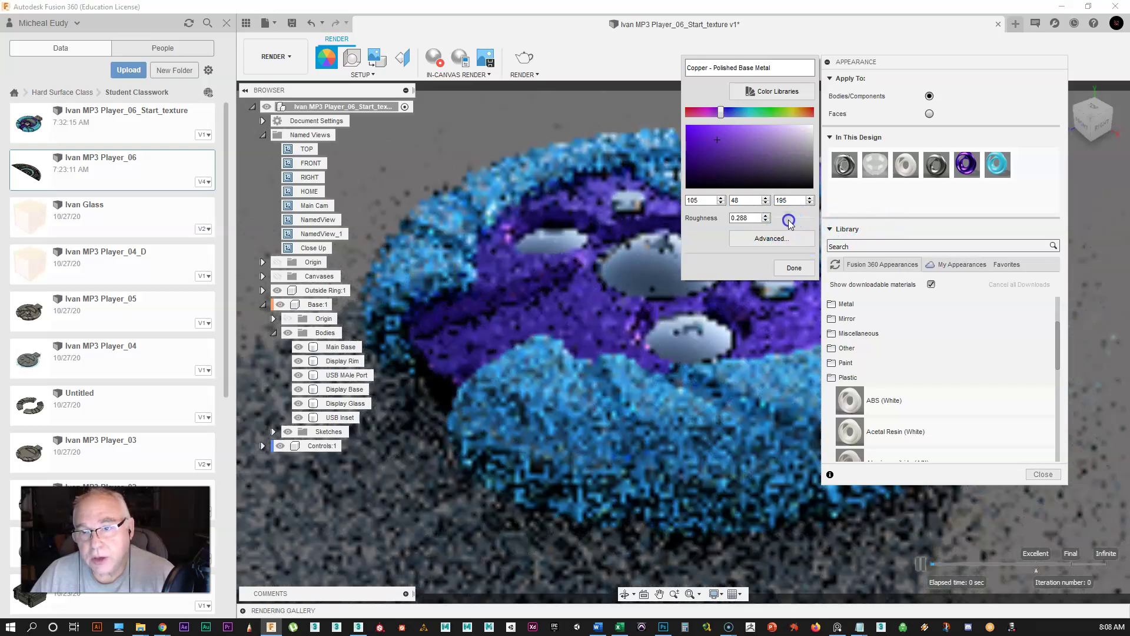
Raise the purple metal appearance's roughness to 0.61 in its advanced material settings and accept the change
left_click(769, 239)
left_click(789, 302)
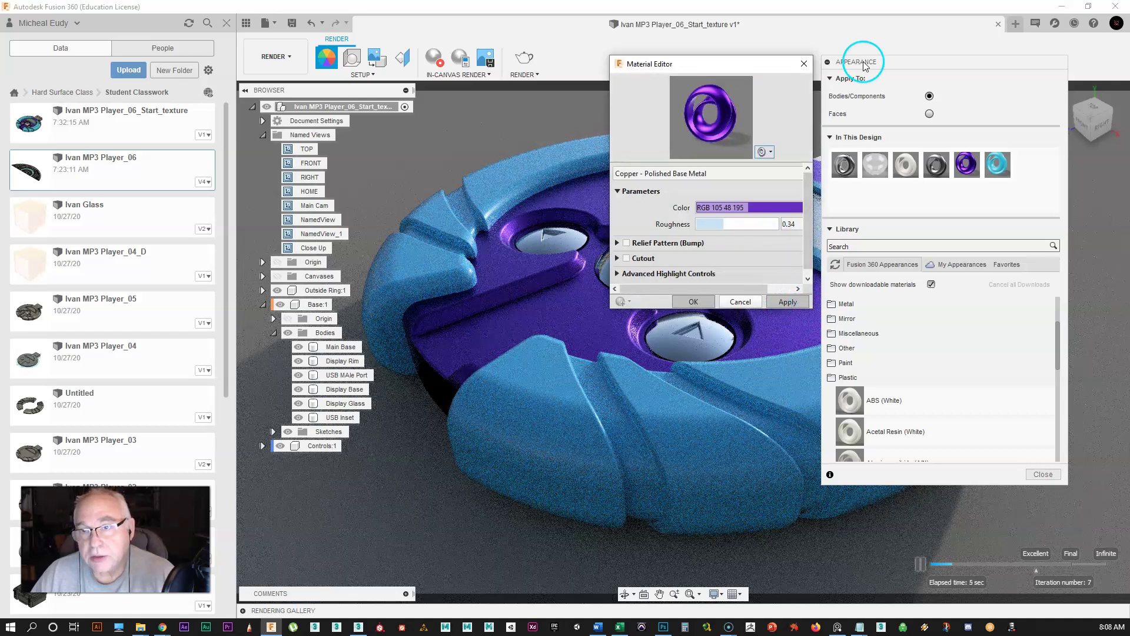
left_click_drag(864, 65, 915, 59)
left_click_drag(812, 307, 843, 383)
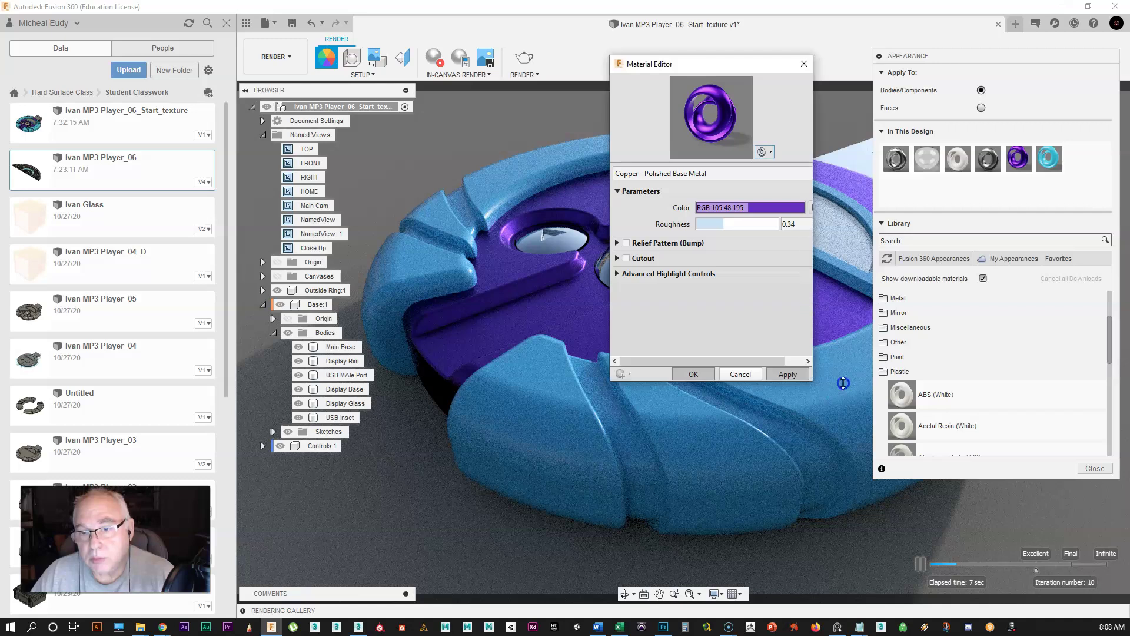
left_click(808, 361)
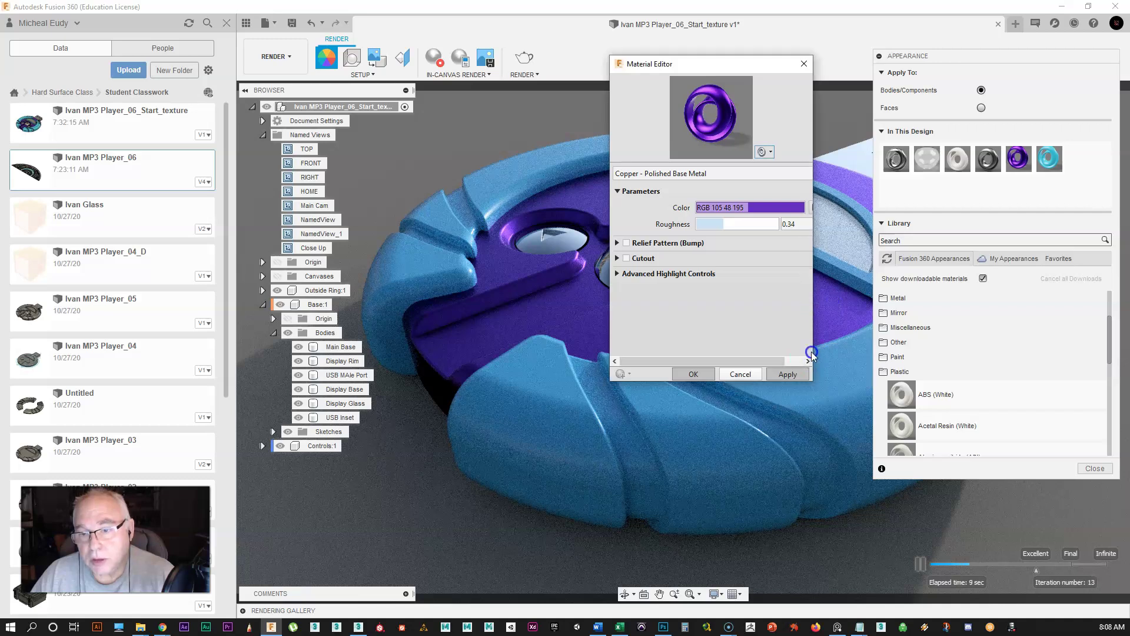
left_click_drag(815, 356, 926, 360)
left_click(743, 249)
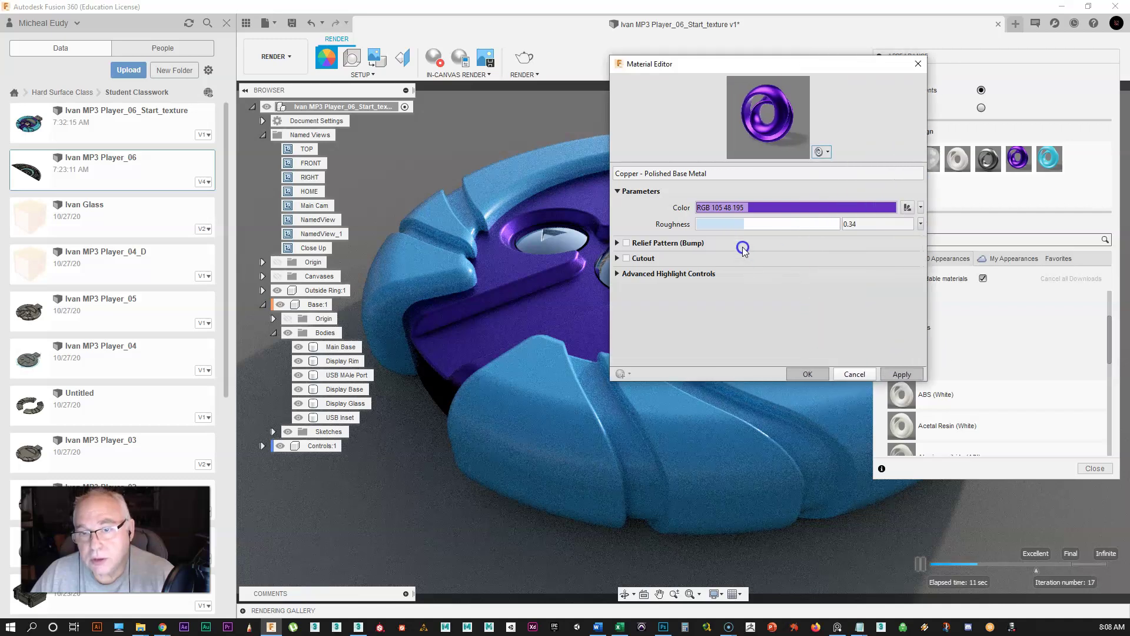
left_click_drag(706, 72, 819, 85)
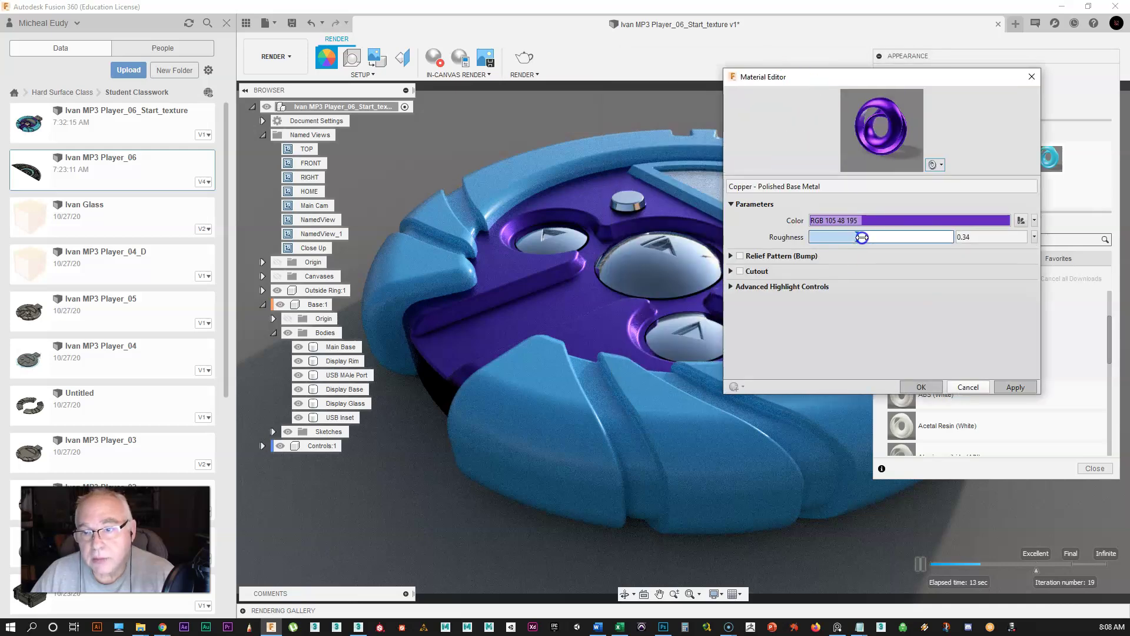
left_click_drag(858, 237, 889, 236)
left_click(347, 626)
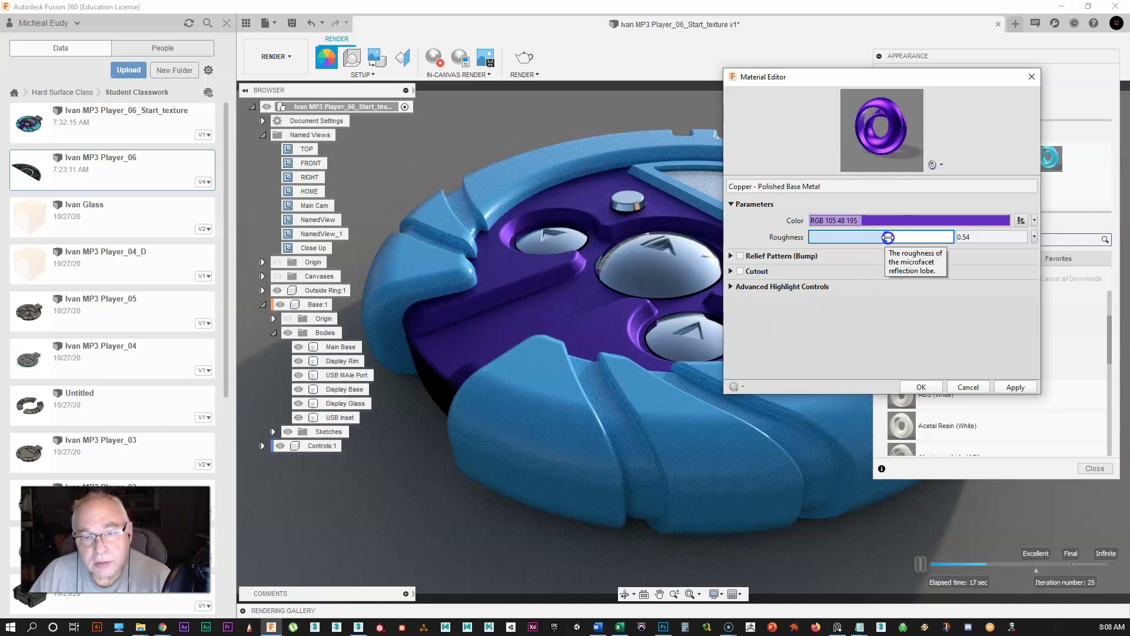
left_click_drag(886, 238, 895, 237)
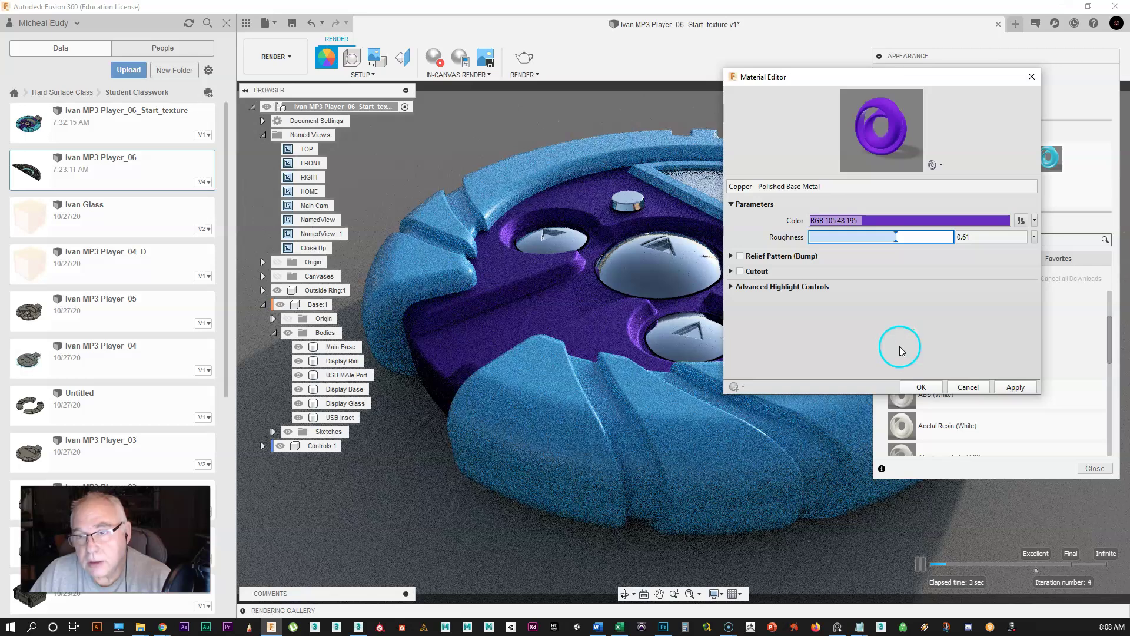
left_click(922, 388)
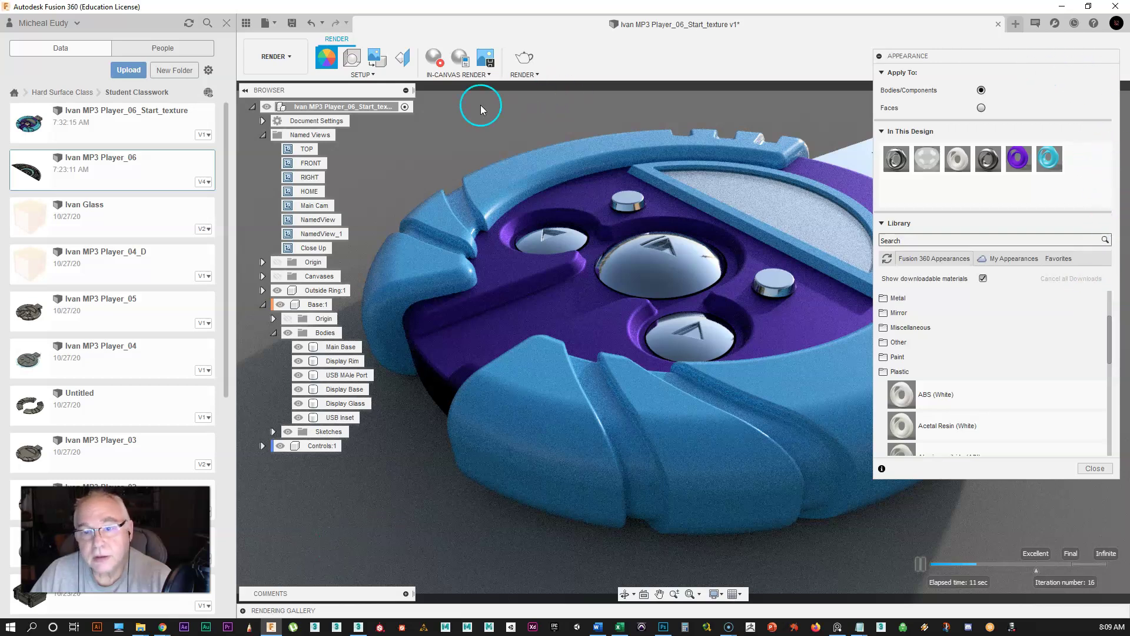
Raise the scene's environment brightness to about 9855 lx and close the scene settings
left_click(351, 60)
left_click_drag(1034, 159, 1063, 163)
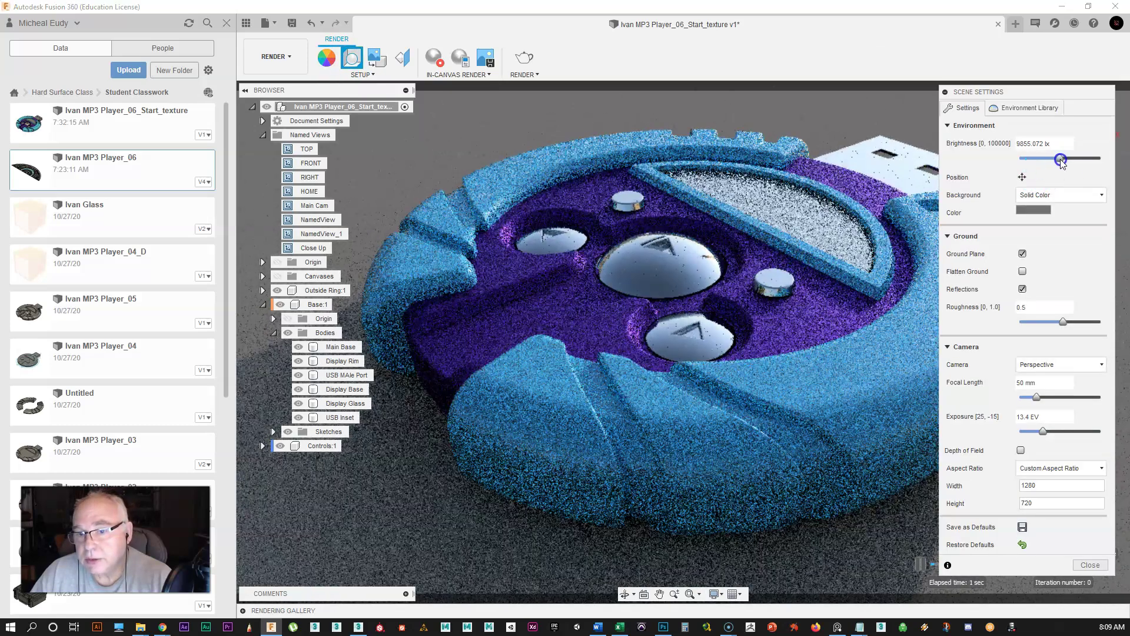
left_click(1088, 565)
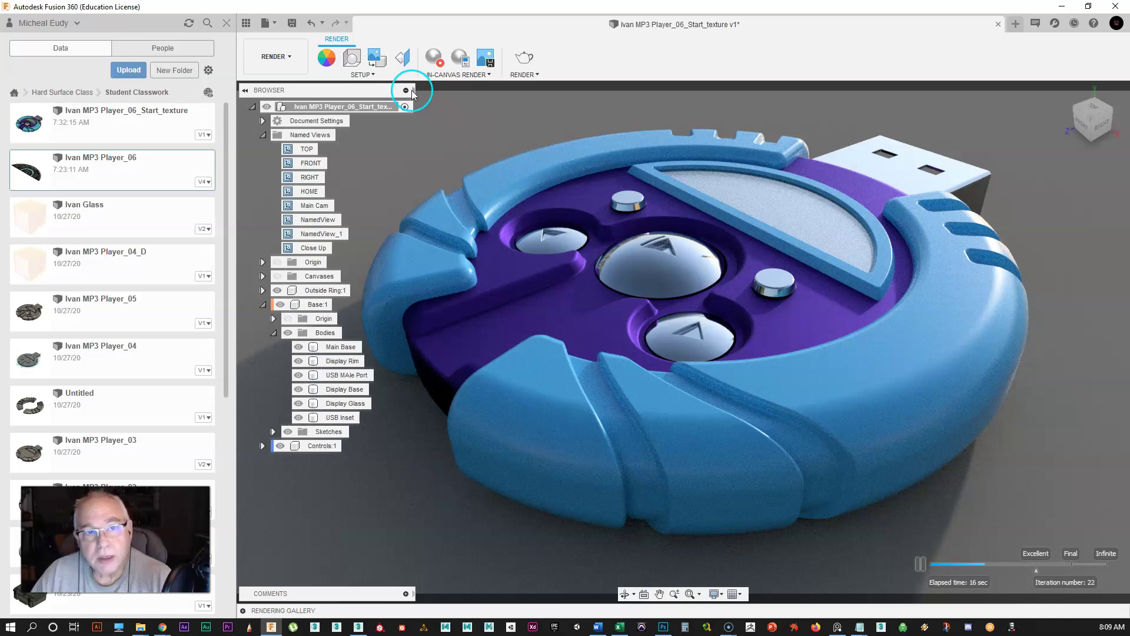
Set the ground reflection roughness to 0.3 and extend the in-canvas render quality to Final
left_click(355, 58)
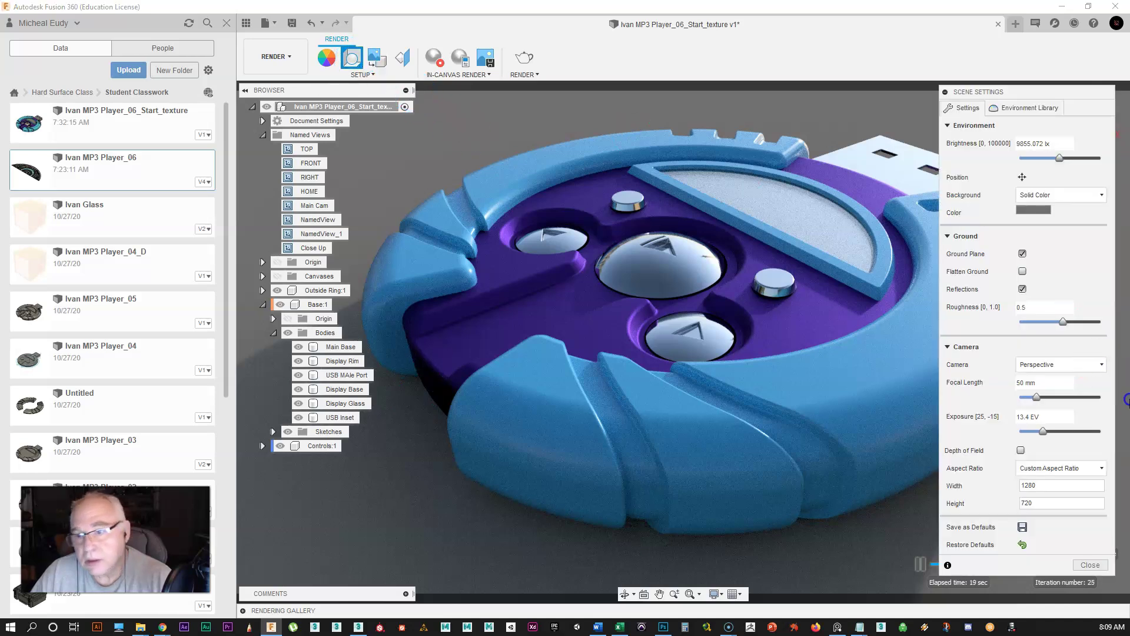
left_click_drag(1054, 326, 1041, 322)
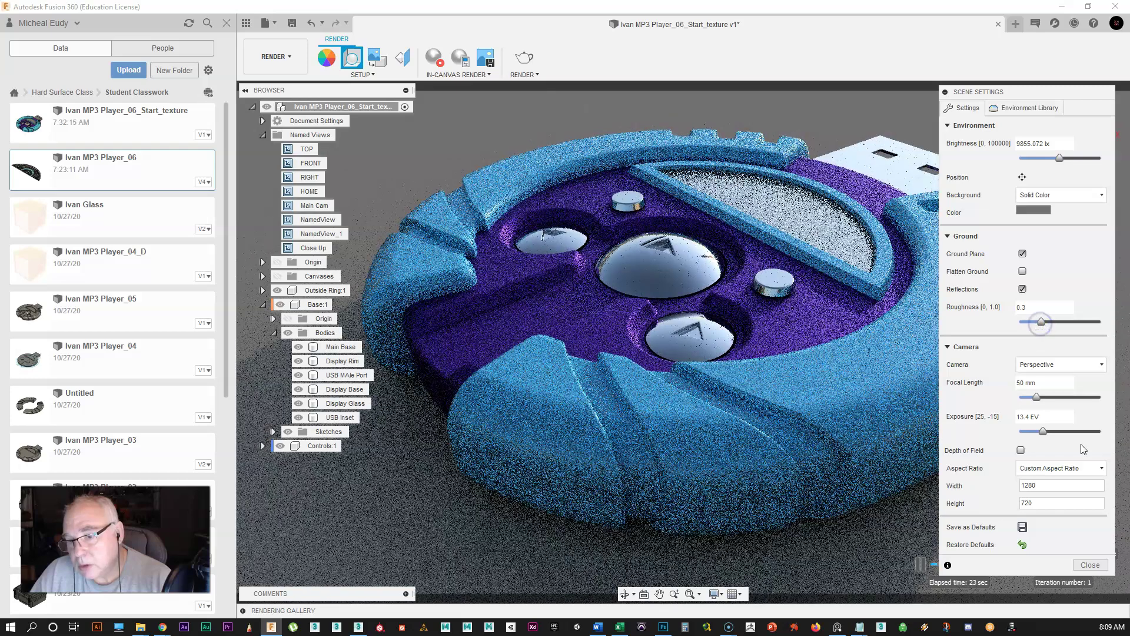
left_click(1077, 564)
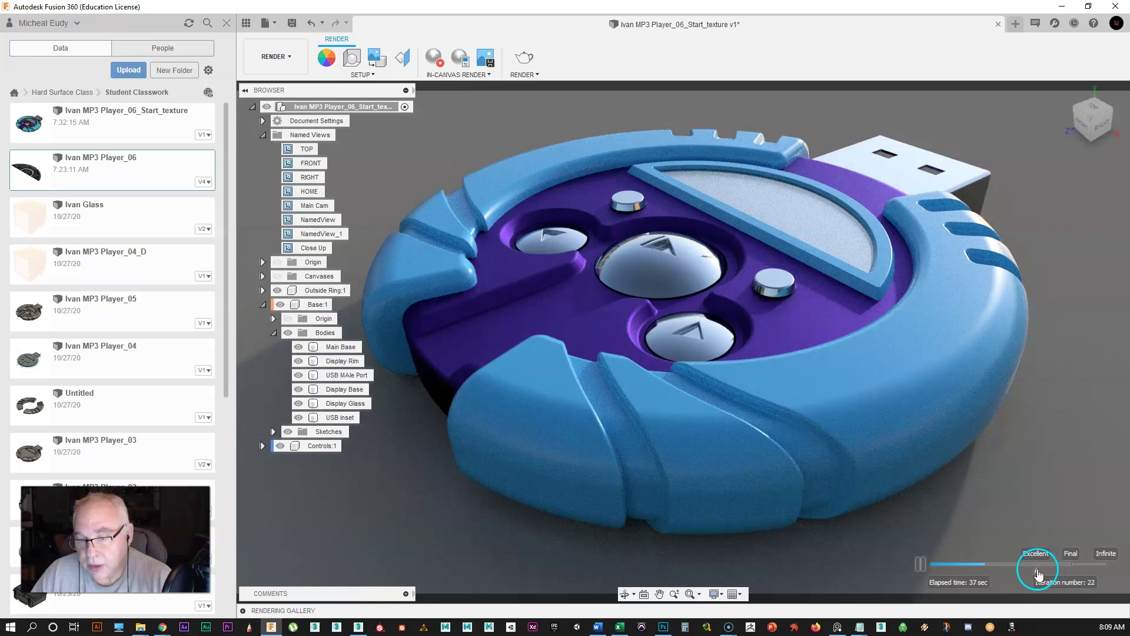
left_click_drag(1038, 575, 1065, 569)
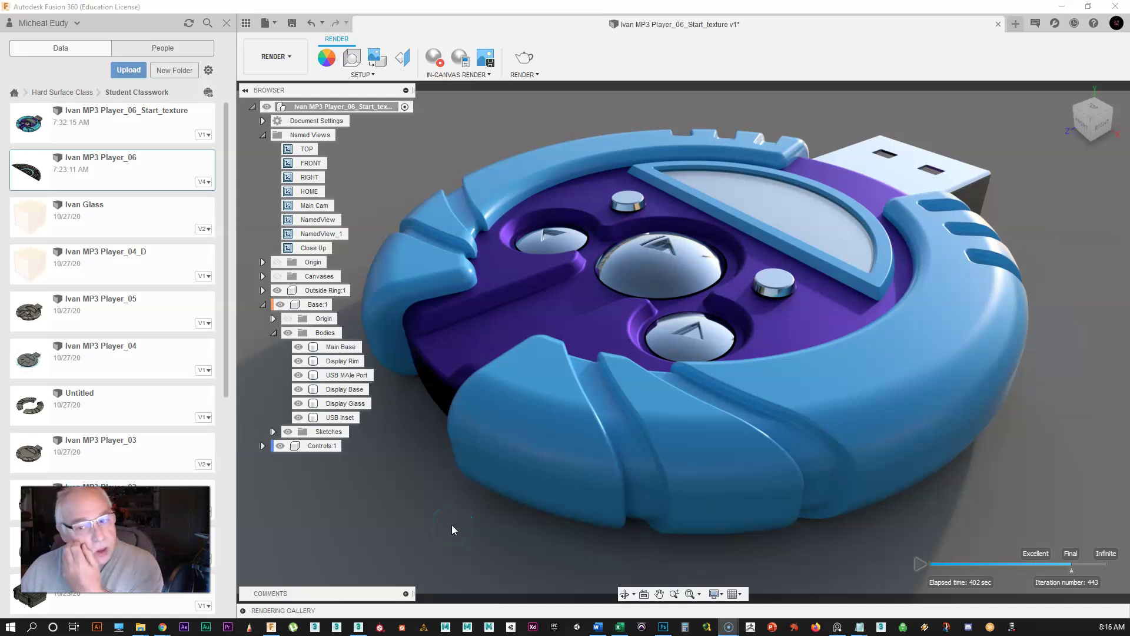
Set the roughness of the purple Copper - Polished Base Metal appearance to 0.441 and finish editing appearances
left_click(357, 69)
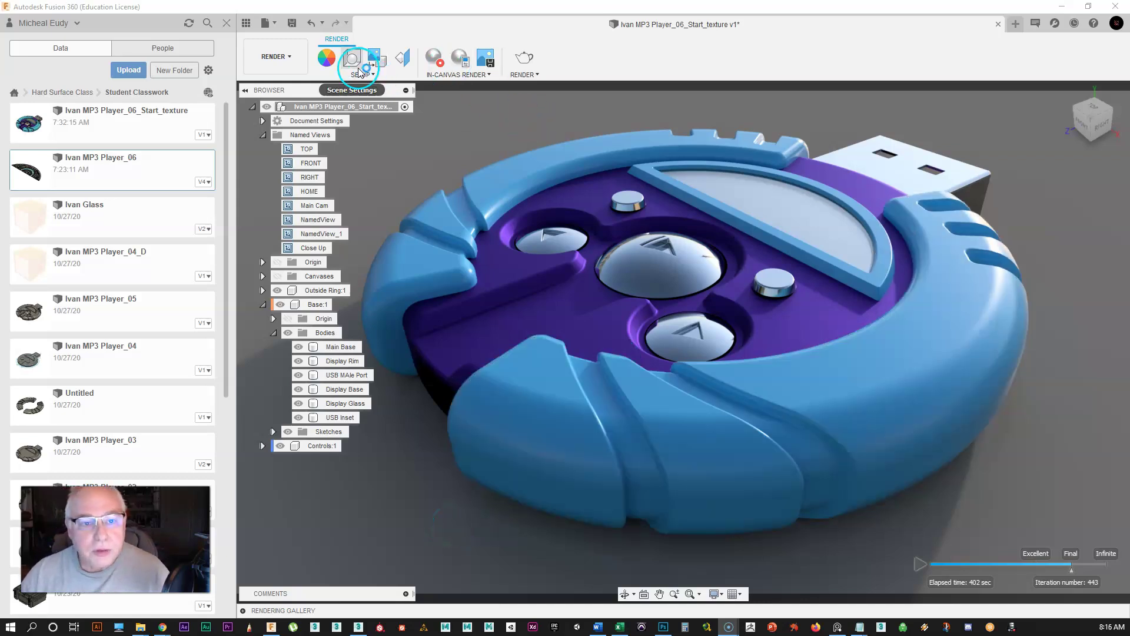
left_click(327, 57)
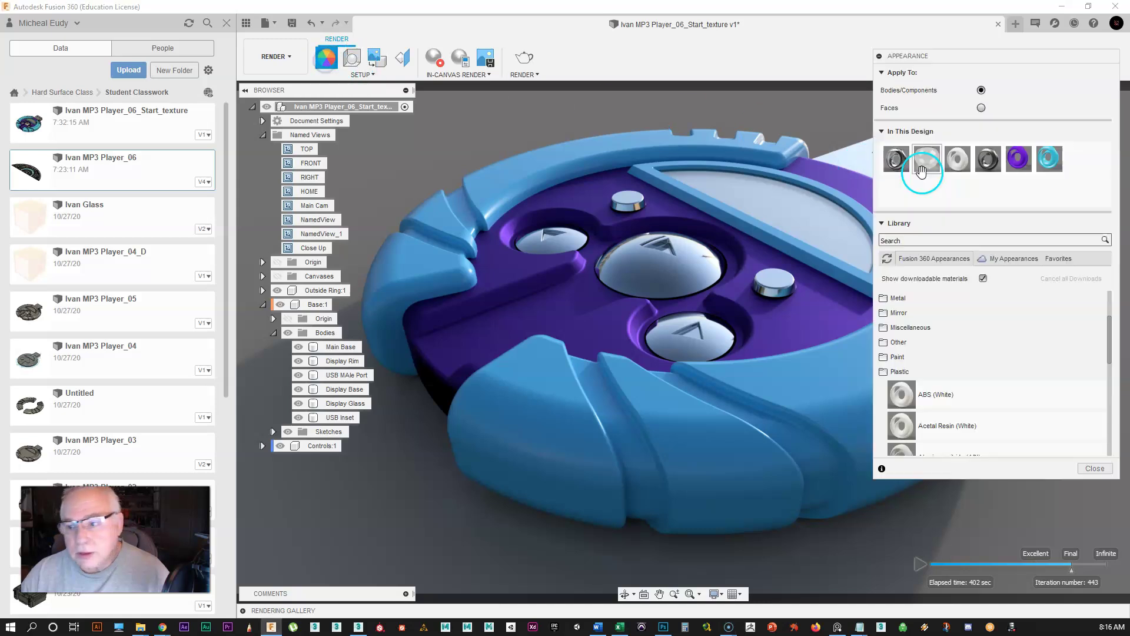
double_click(1019, 158)
left_click(851, 213)
left_click_drag(850, 215, 844, 218)
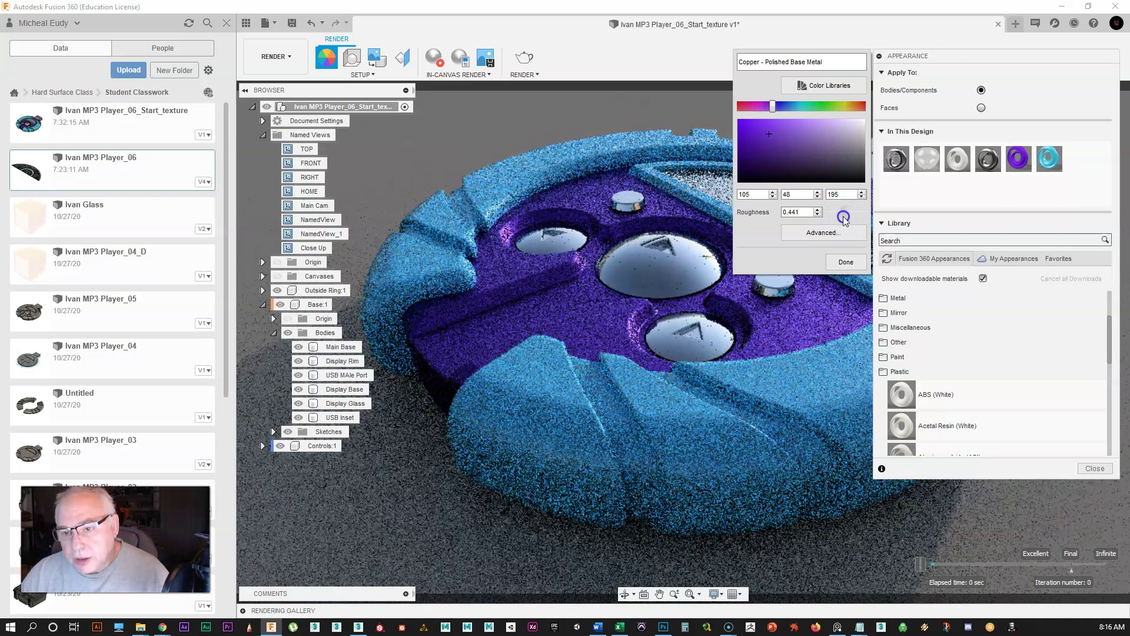
left_click(846, 263)
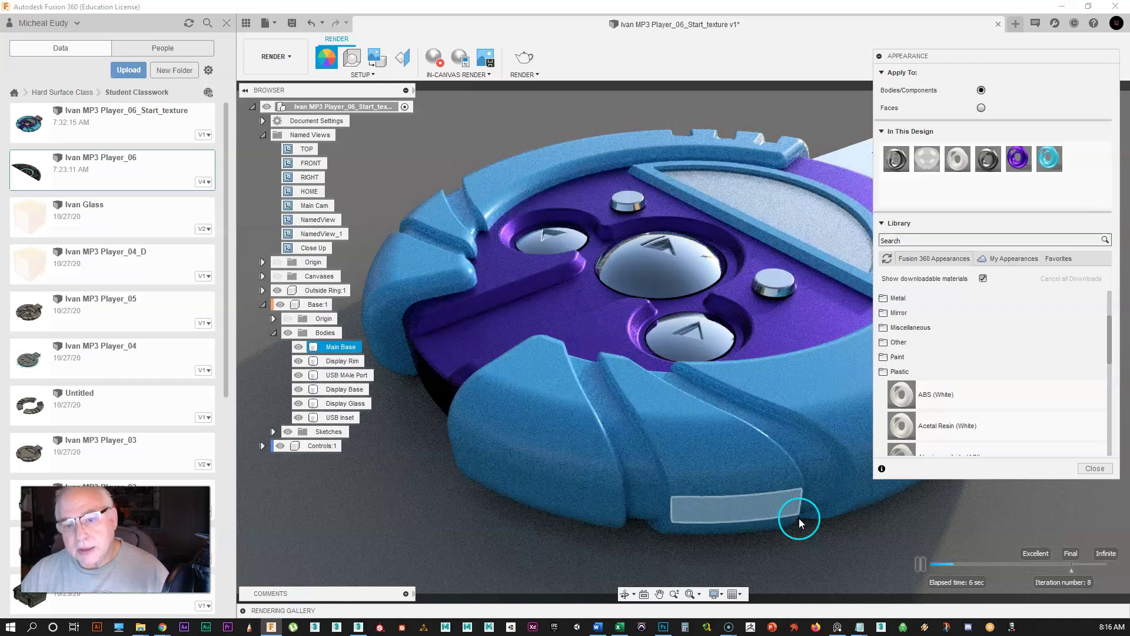
left_click(1095, 468)
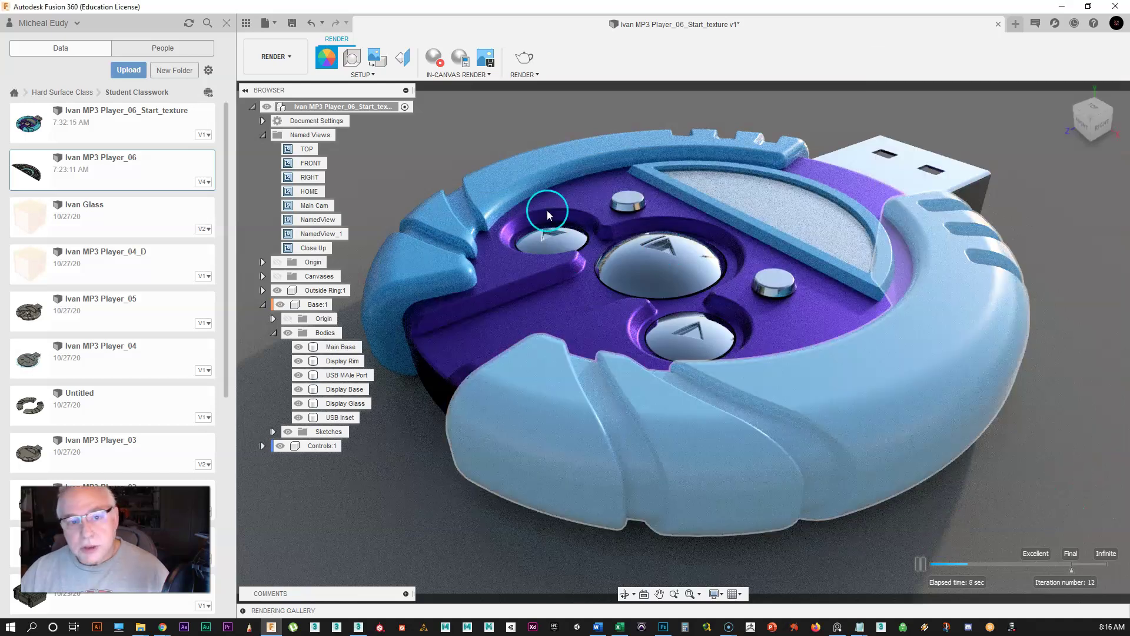
Stop the in-canvas render and switch to the Design workspace
left_click(435, 61)
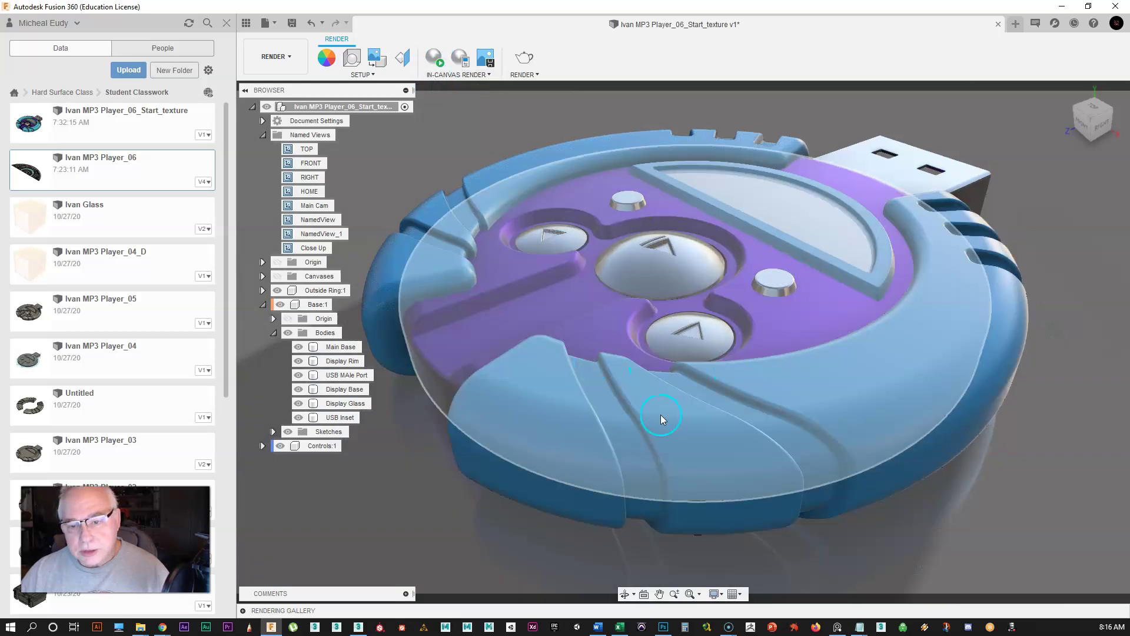
left_click(275, 57)
left_click(263, 85)
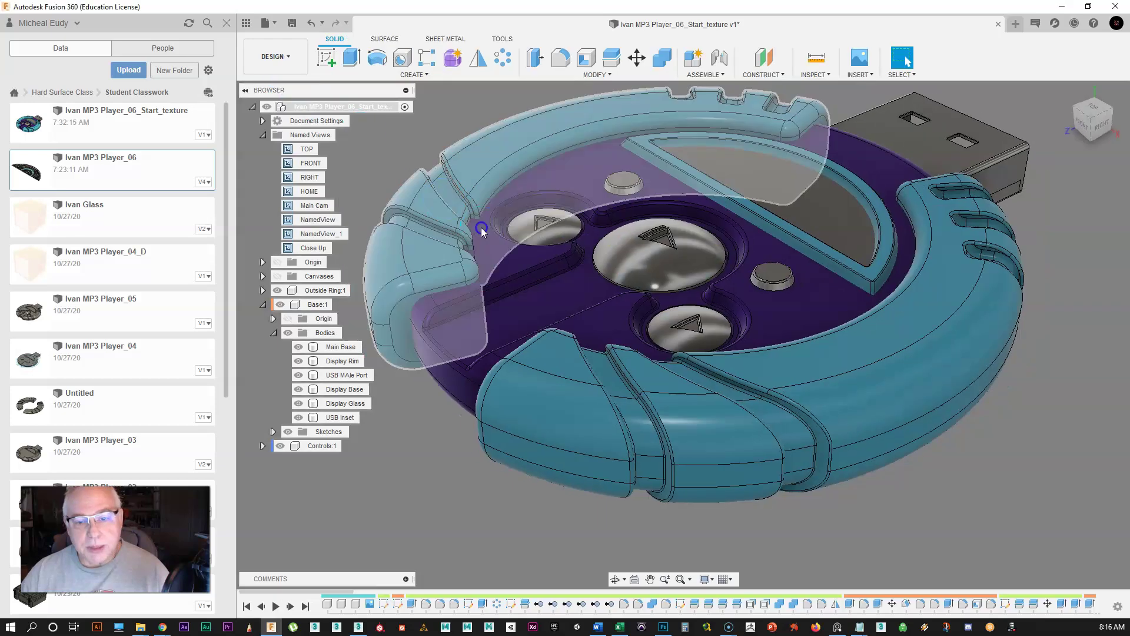
Isolate the Display Base by hiding all other Base bodies and the Outside Ring and Controls components
middle_click_drag(616, 356, 618, 390)
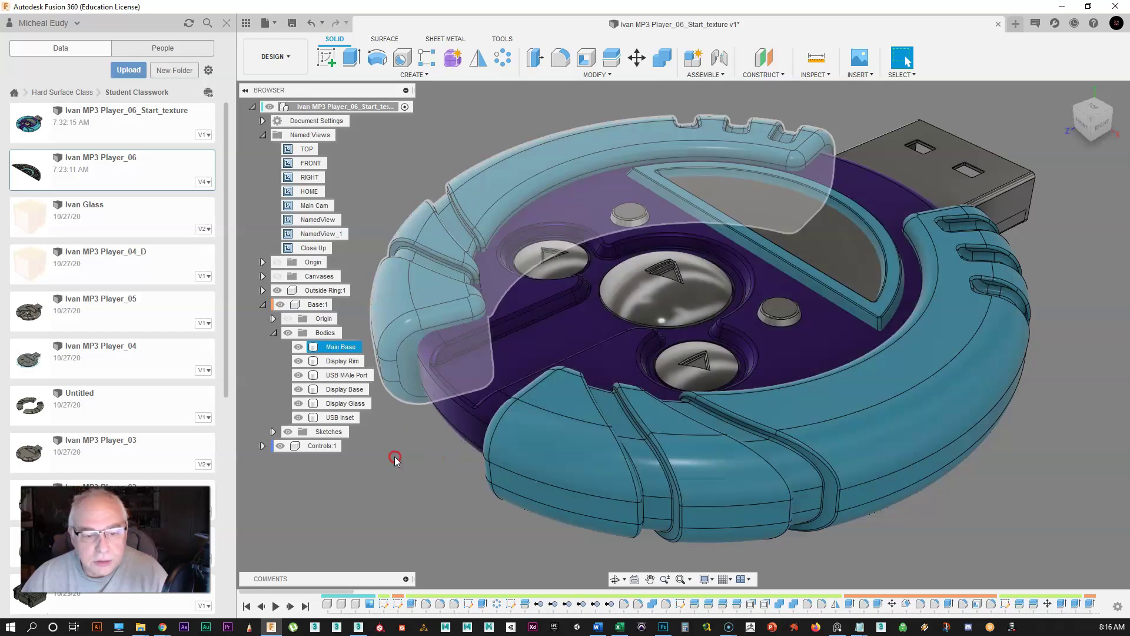
left_click(517, 352)
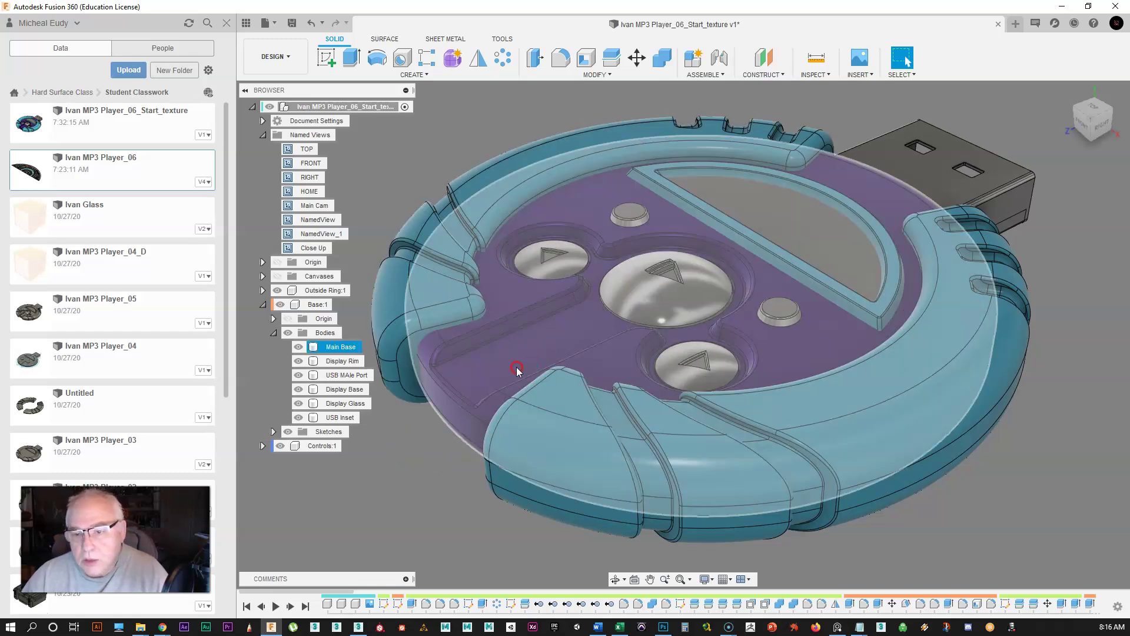
left_click(847, 279)
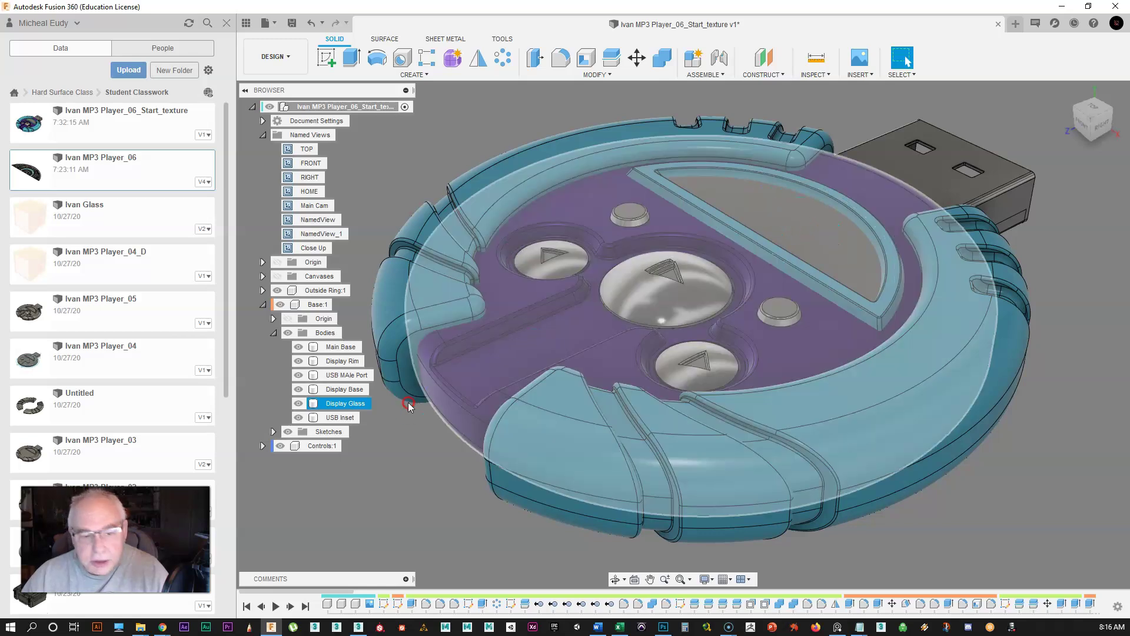
left_click(299, 347)
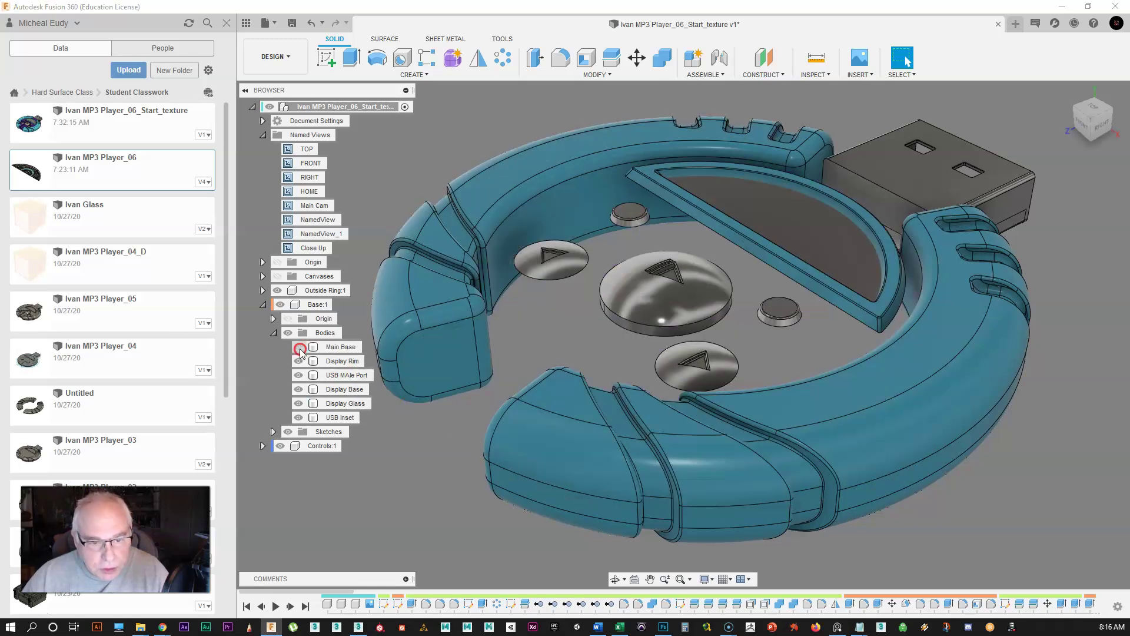
left_click(299, 361)
left_click(299, 375)
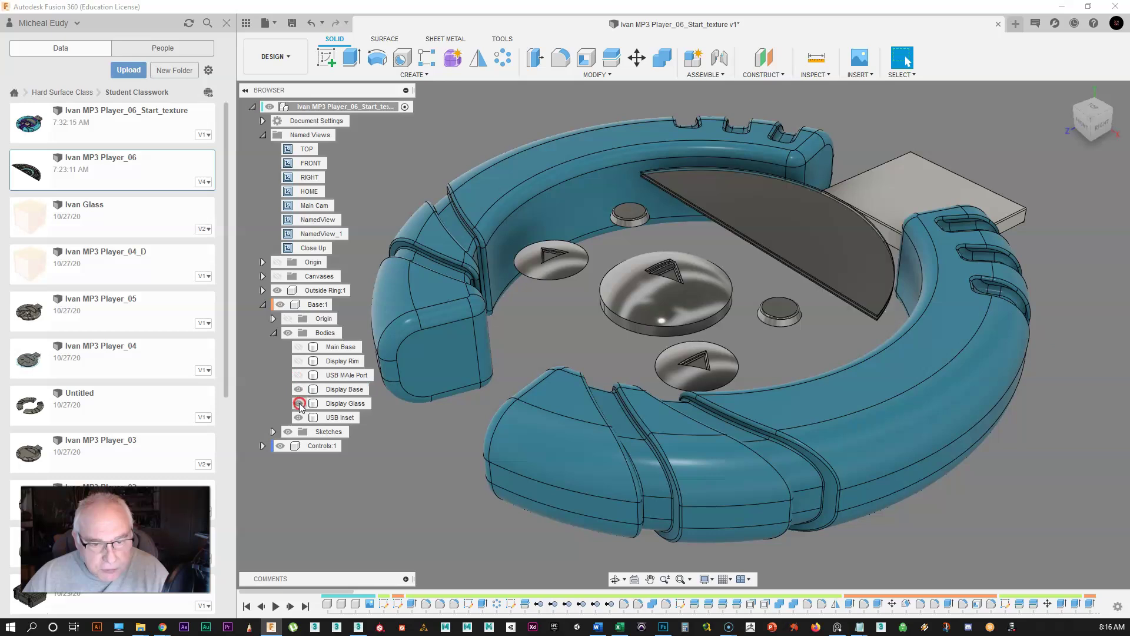
left_click(300, 404)
left_click(298, 417)
left_click(348, 390)
left_click(278, 290)
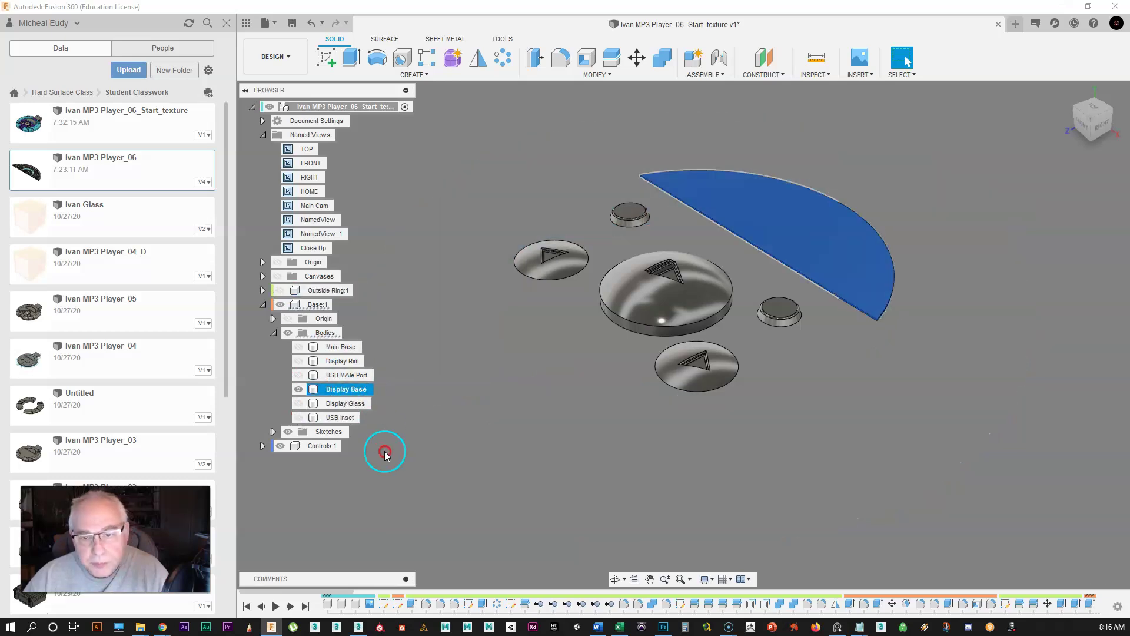
left_click(280, 445)
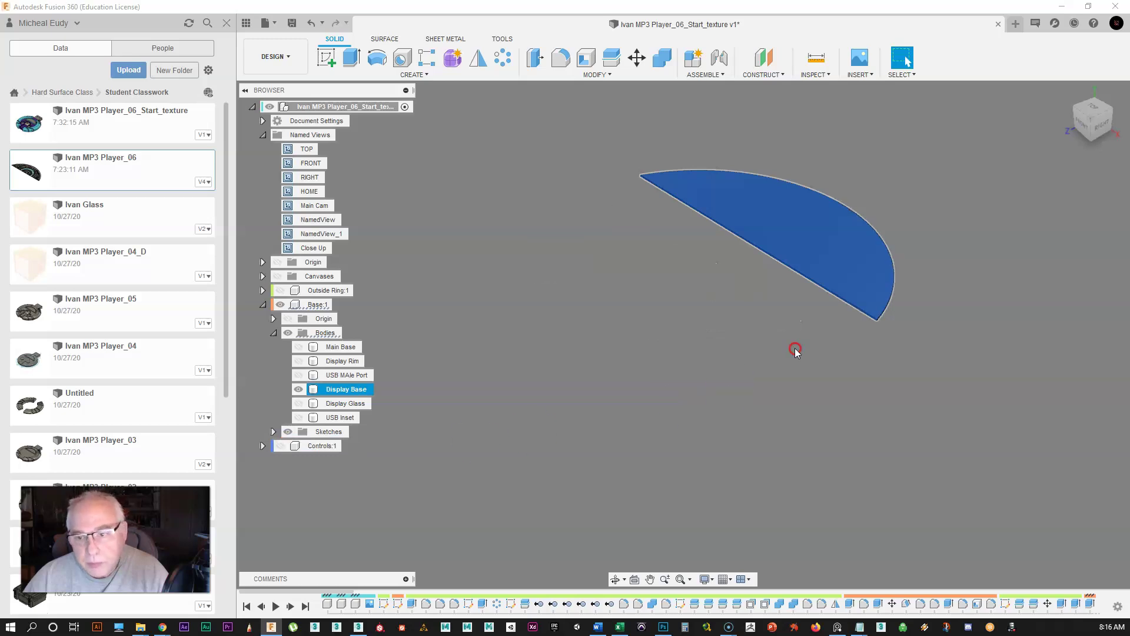
Show the Display Base enlarged in top view, rotated so its straight edge runs horizontally below the arc
middle_click_drag(796, 349, 616, 437)
left_click(602, 437)
scroll(601, 437, "up", 1)
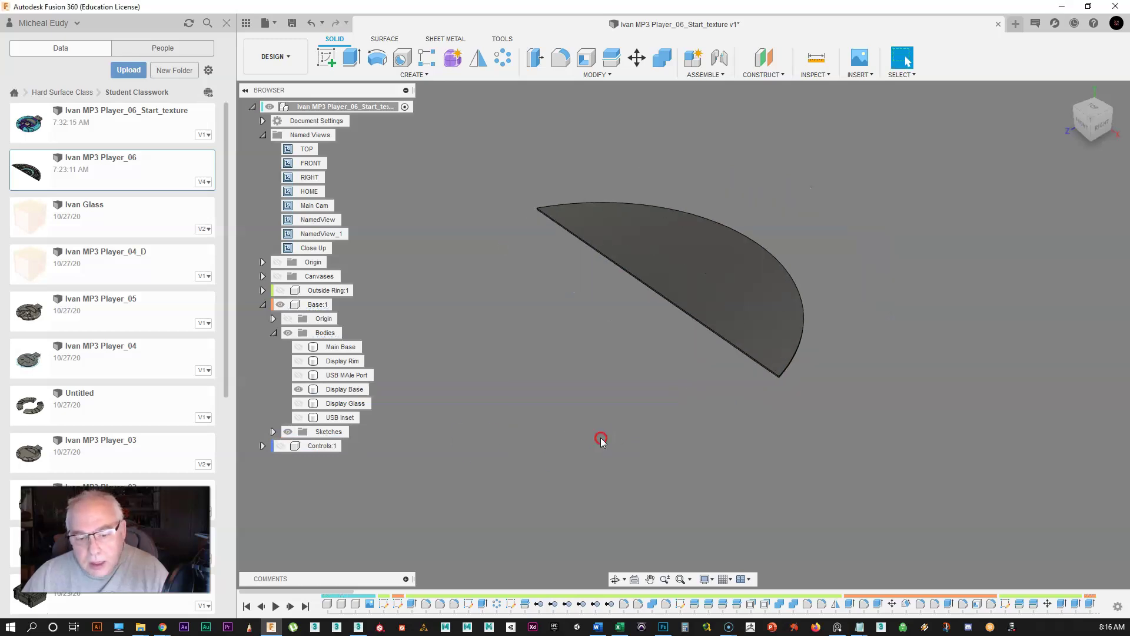
left_click(1093, 108)
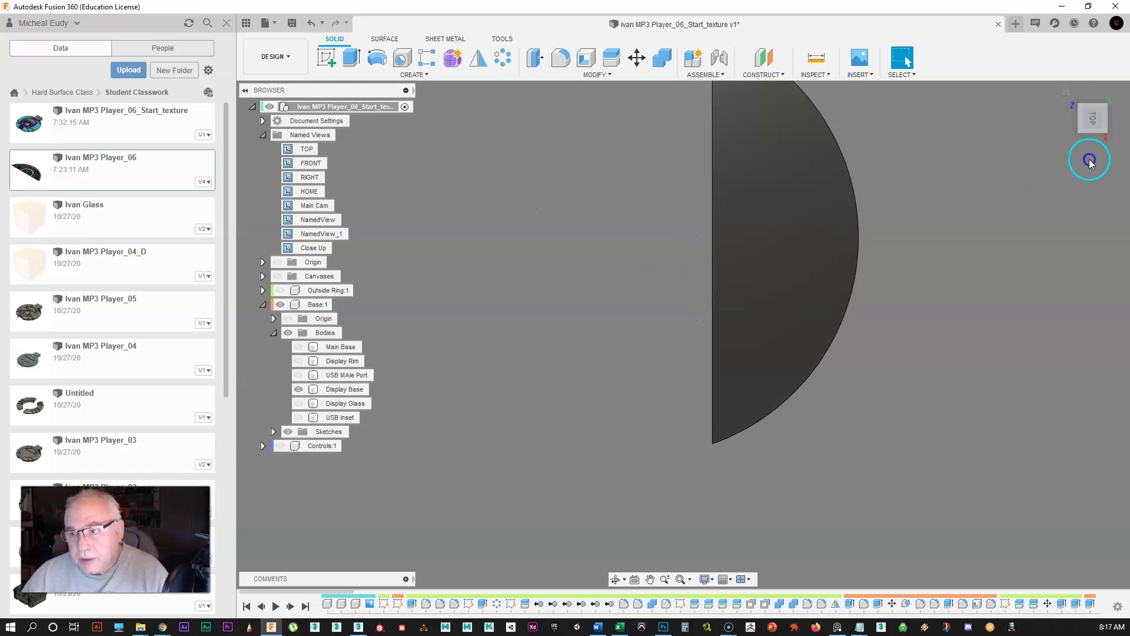
left_click(1109, 89)
middle_click_drag(707, 306, 754, 462)
scroll(754, 462, "up", 1)
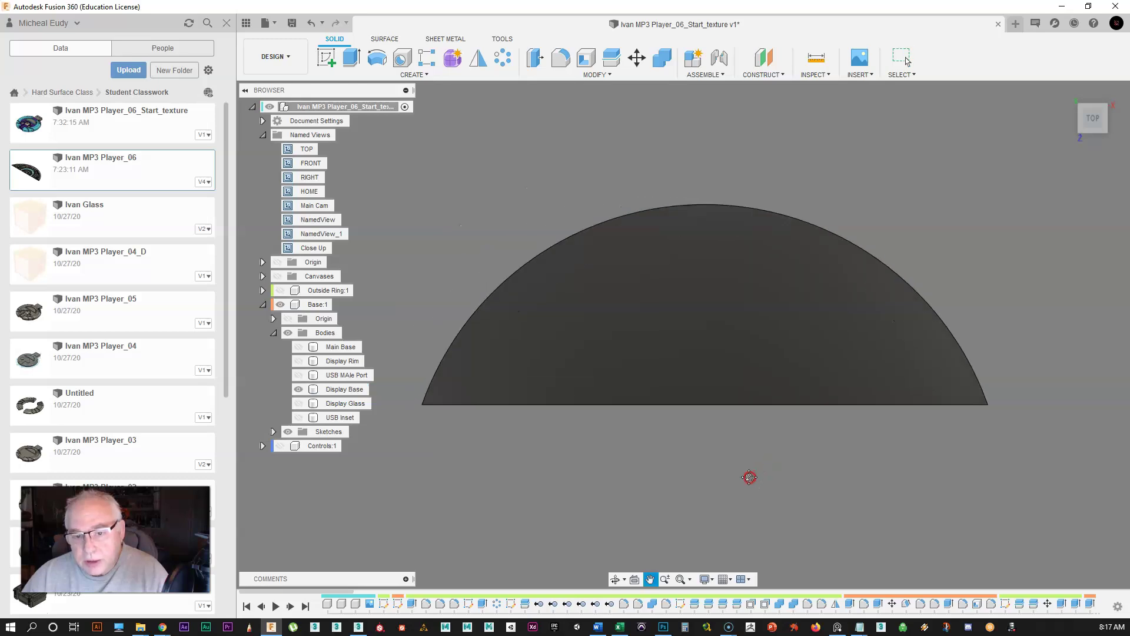
key("Escape")
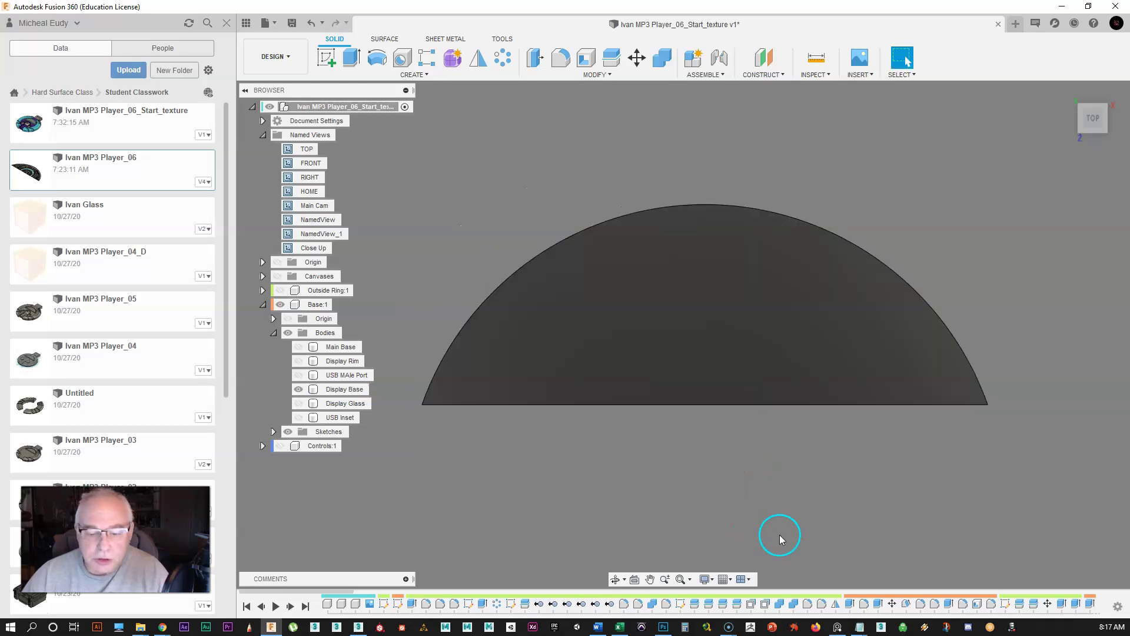
Switch to Photoshop, bring up the Untitled-14 document and clear the rectangular selection around the display shape, keeping the guides shown
left_click(662, 629)
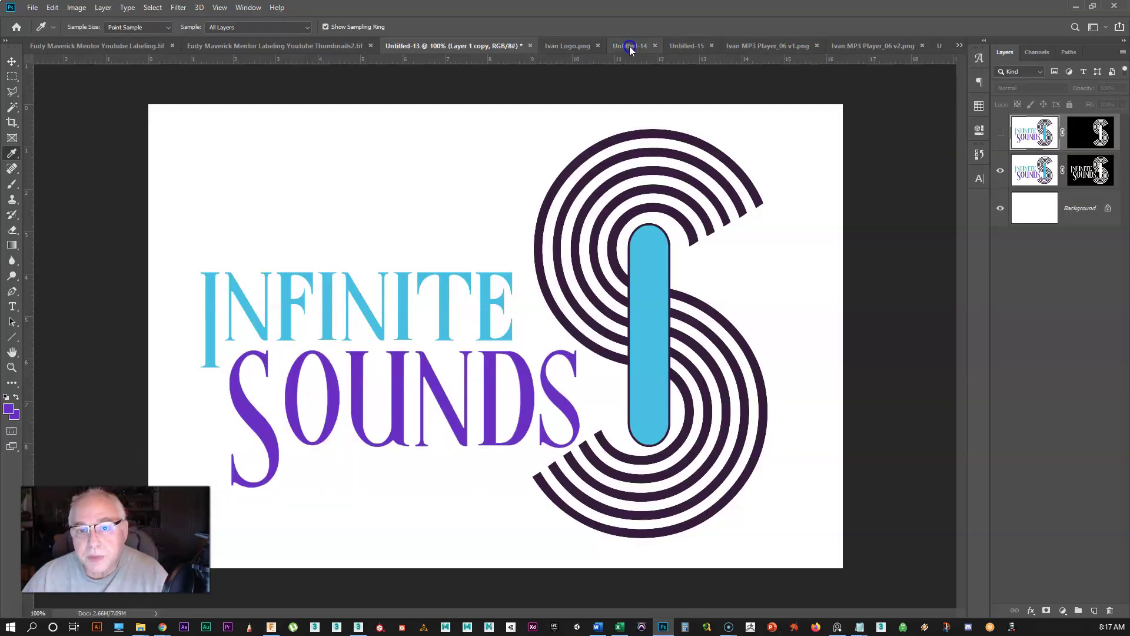
left_click(630, 47)
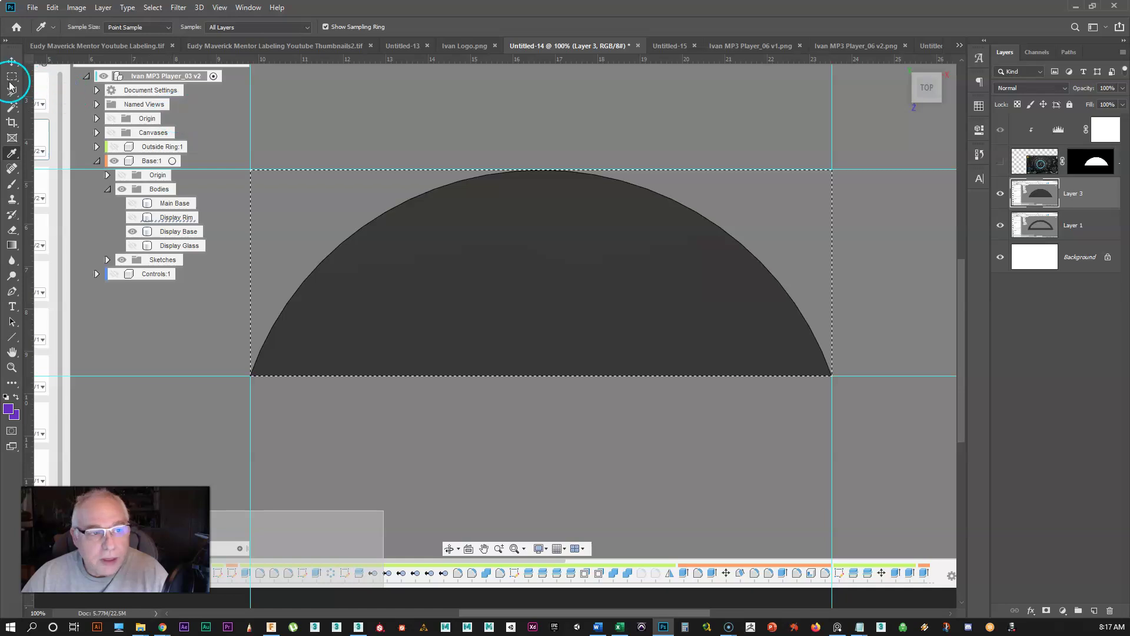
left_click(12, 61)
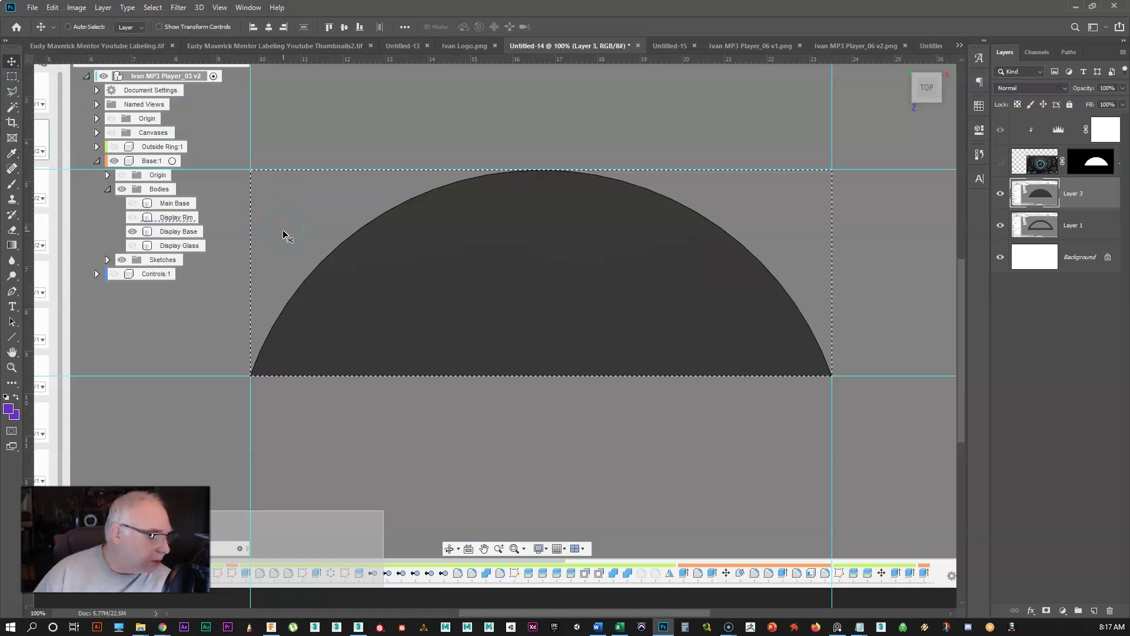
key("ctrl+d")
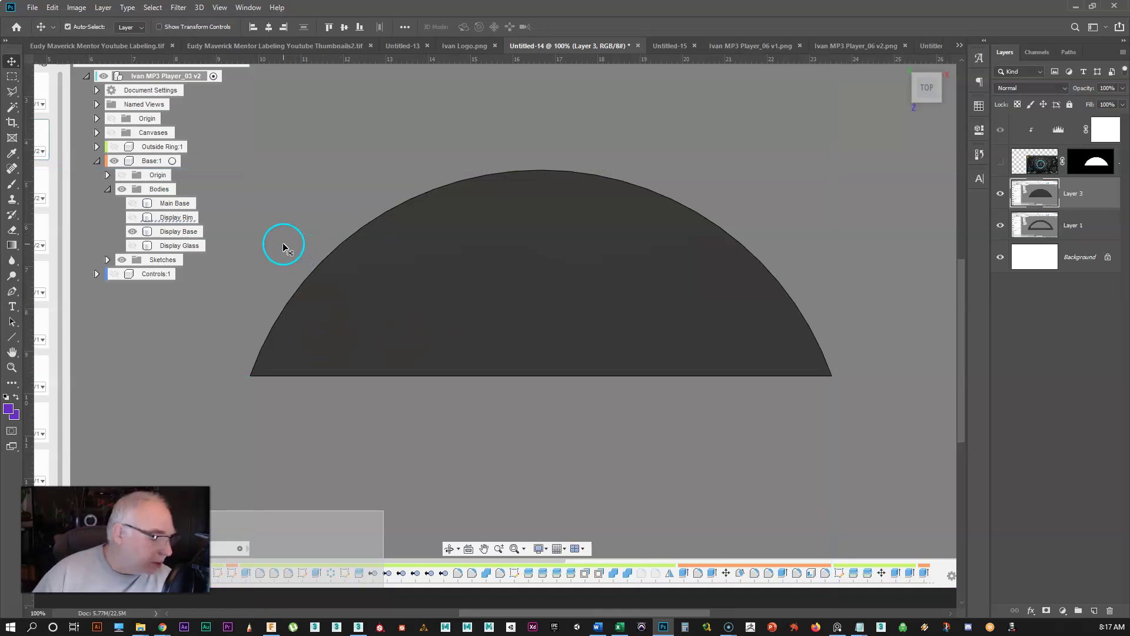
key("ctrl+h")
key("ctrl+d")
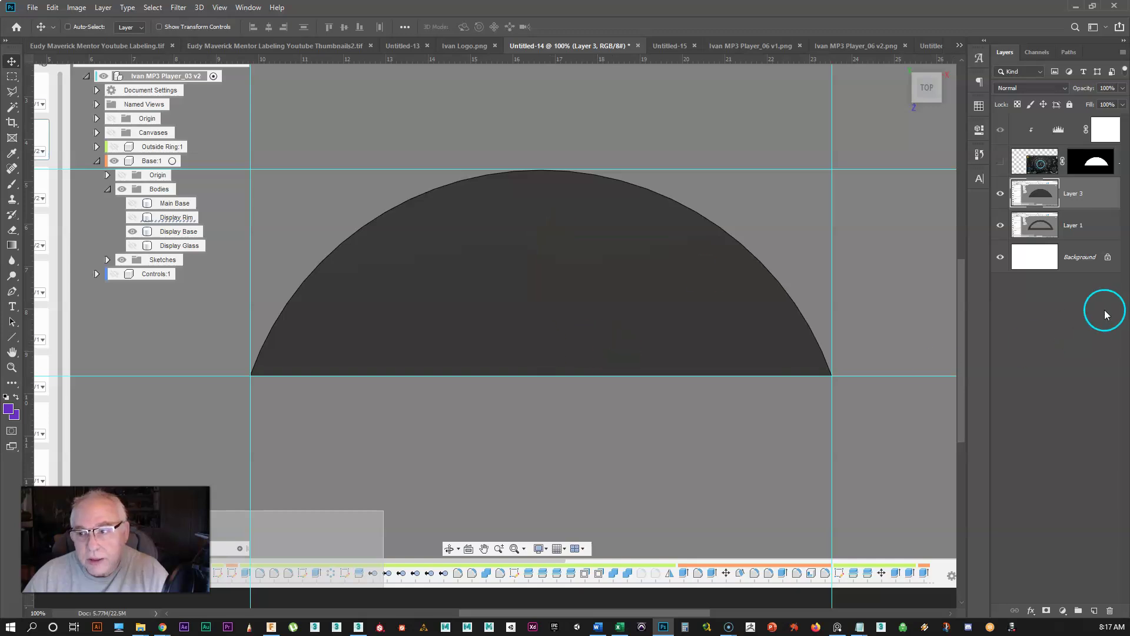
Show Layer 2's interface artwork over the display shape and disable its layer mask
left_click(1000, 162)
left_click(1085, 167)
right_click(1086, 167)
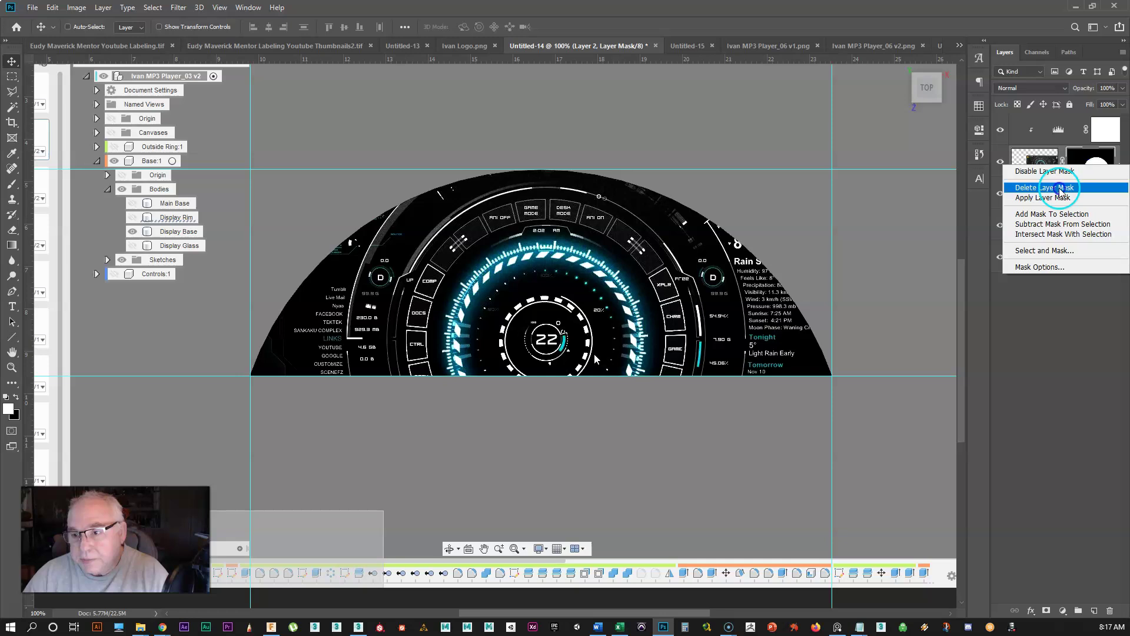
left_click(1054, 171)
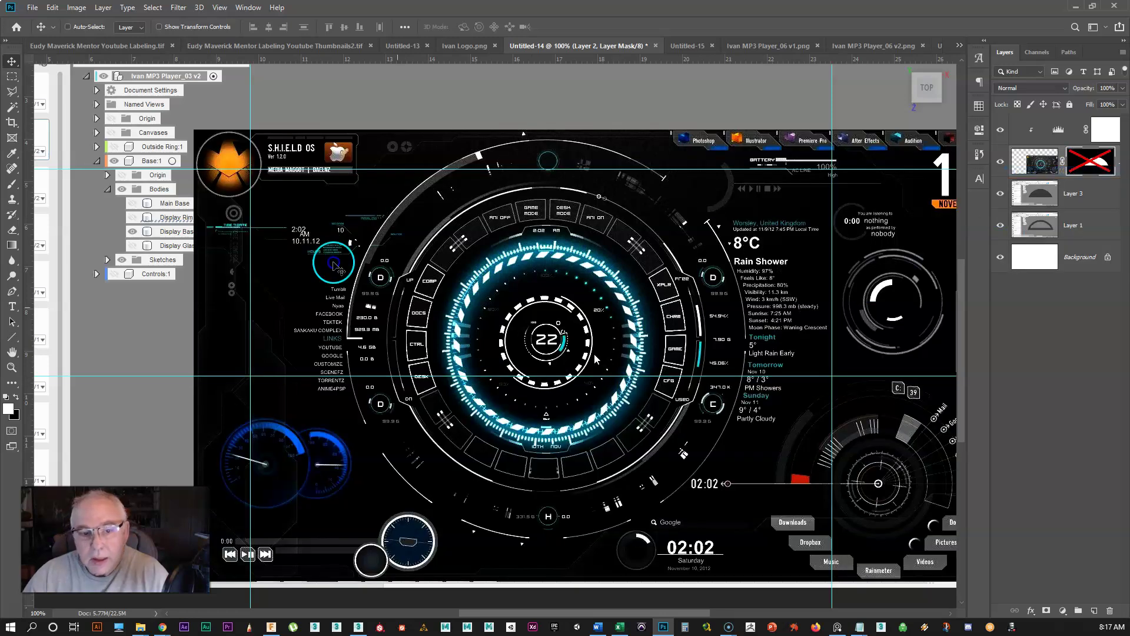
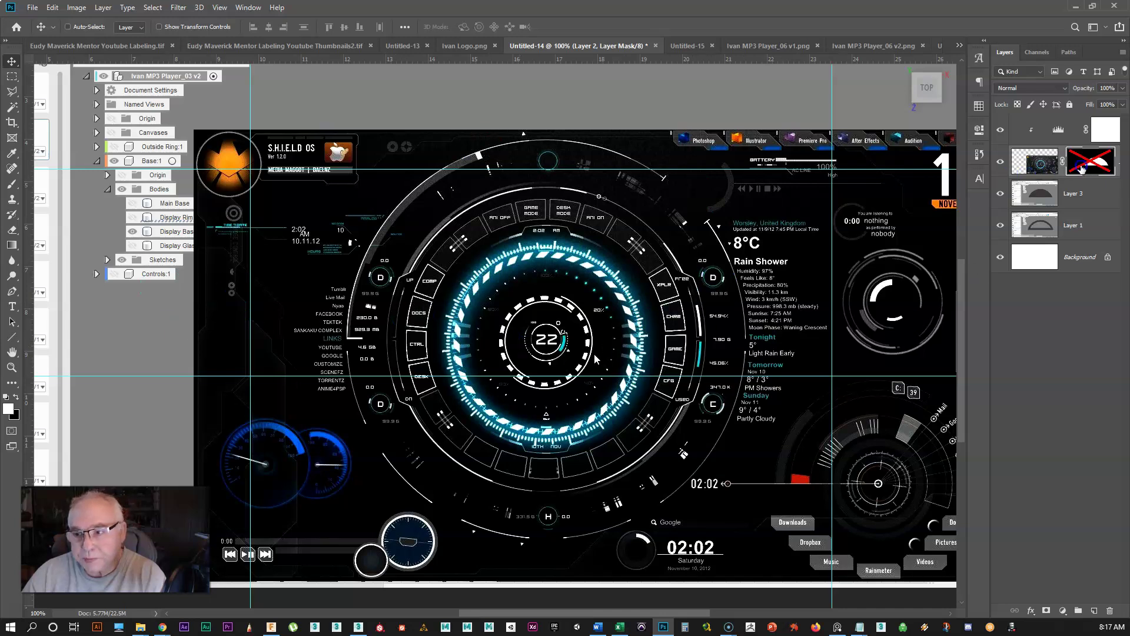
Apply Layer 2's mask so the interface artwork is cut to the display shape
right_click(1080, 168)
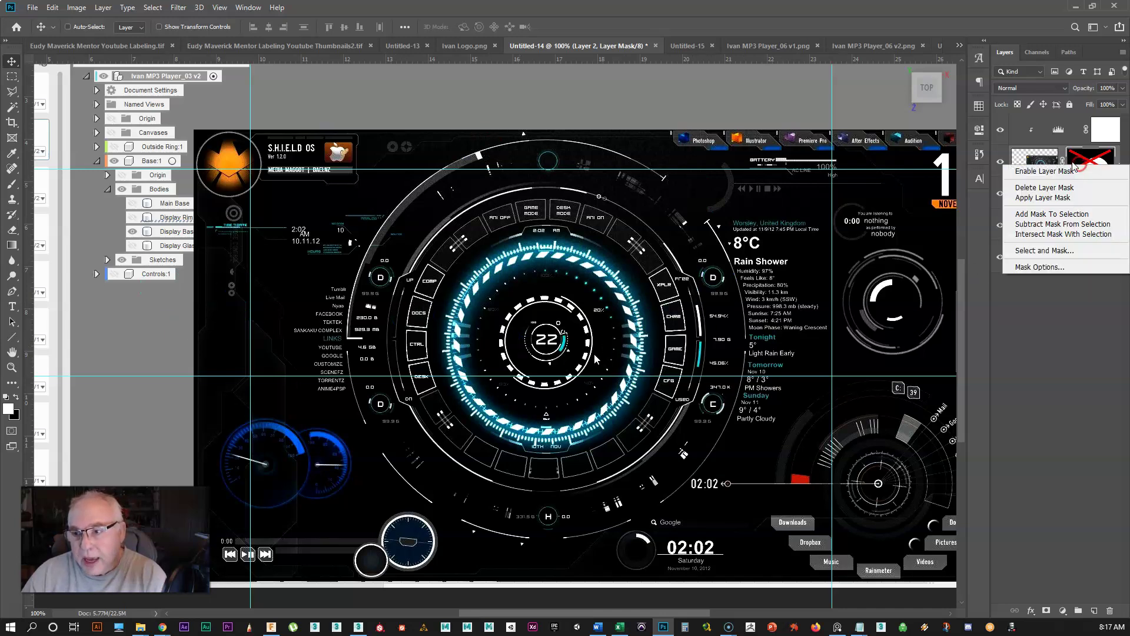
left_click(1077, 201)
left_click(1034, 170)
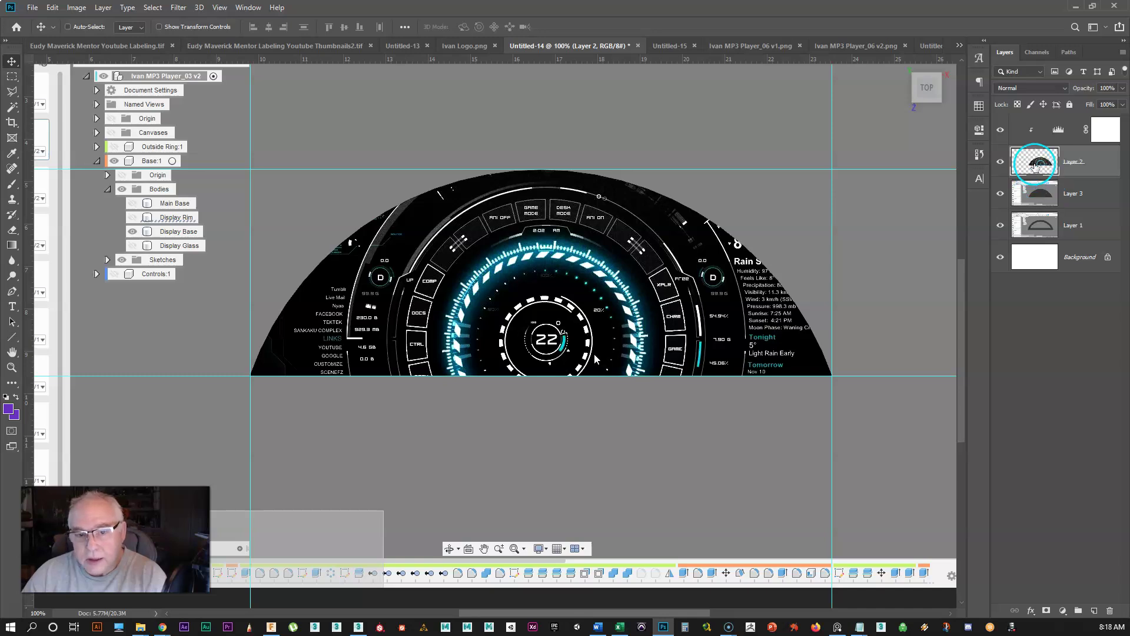
Undo the application of Layer 2's mask and disable the mask so the full interface artwork shows
left_click(53, 7)
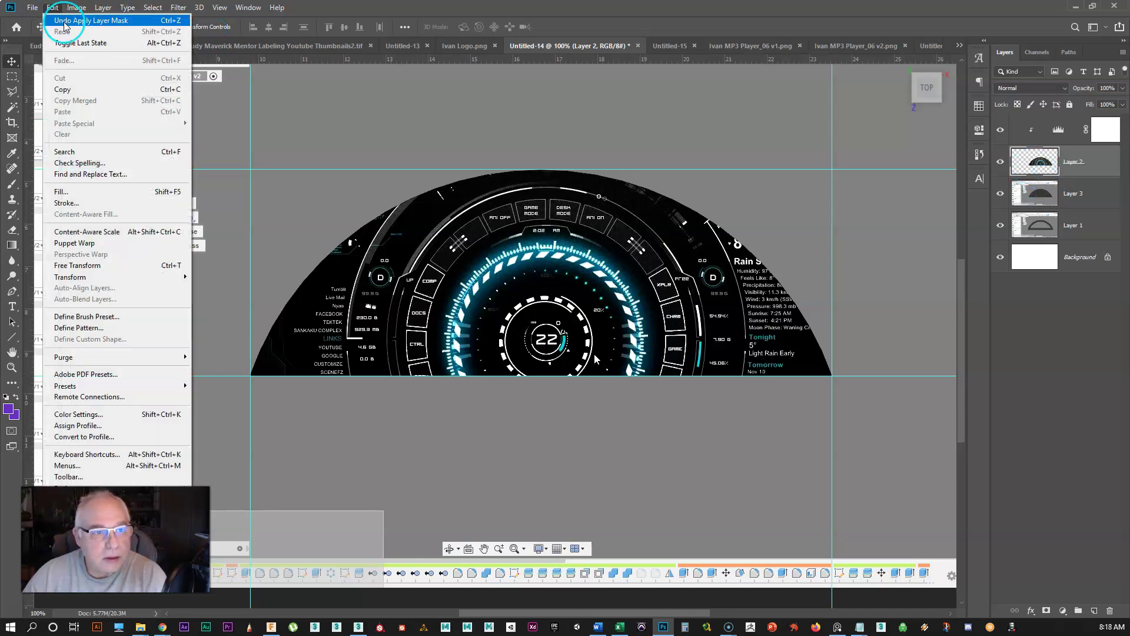
left_click(65, 20)
left_click(53, 7)
left_click(67, 21)
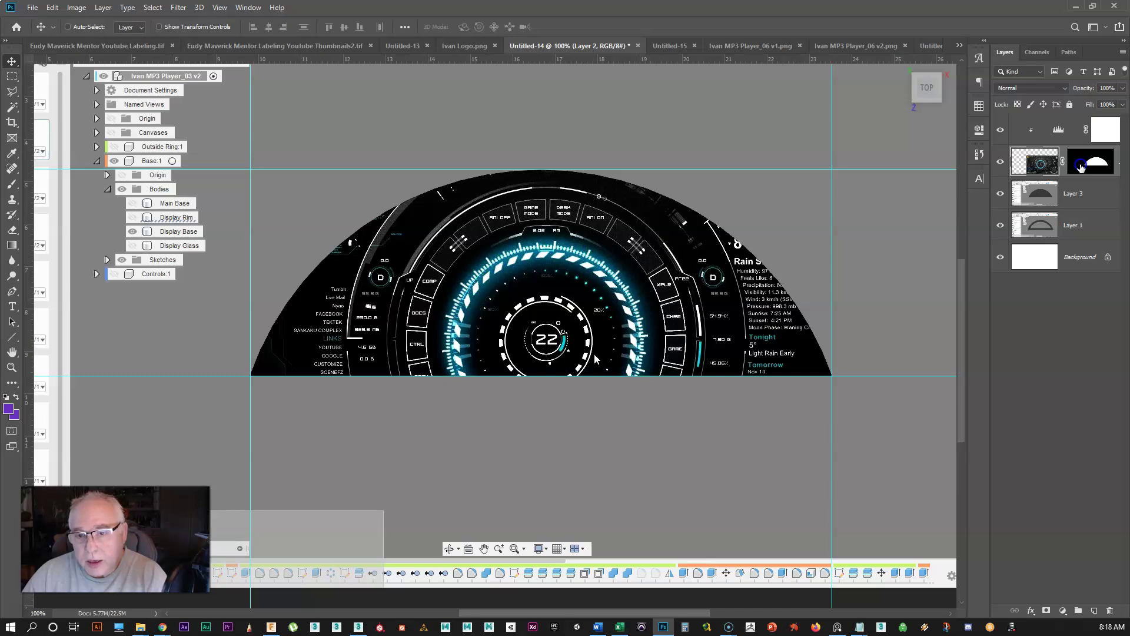
right_click(1081, 168)
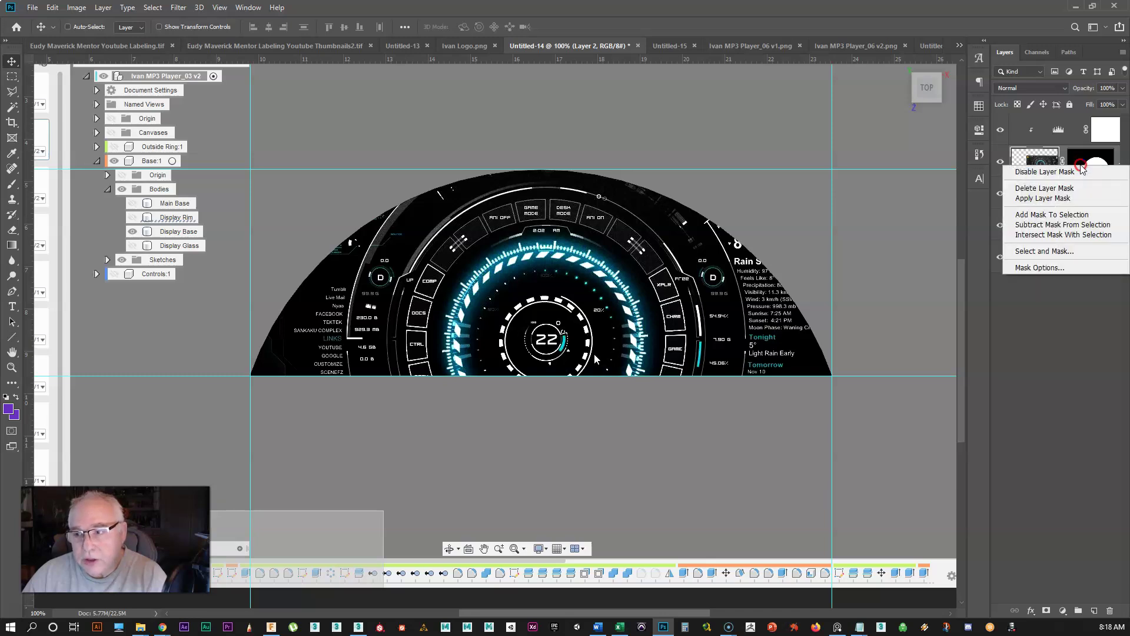
left_click(1058, 173)
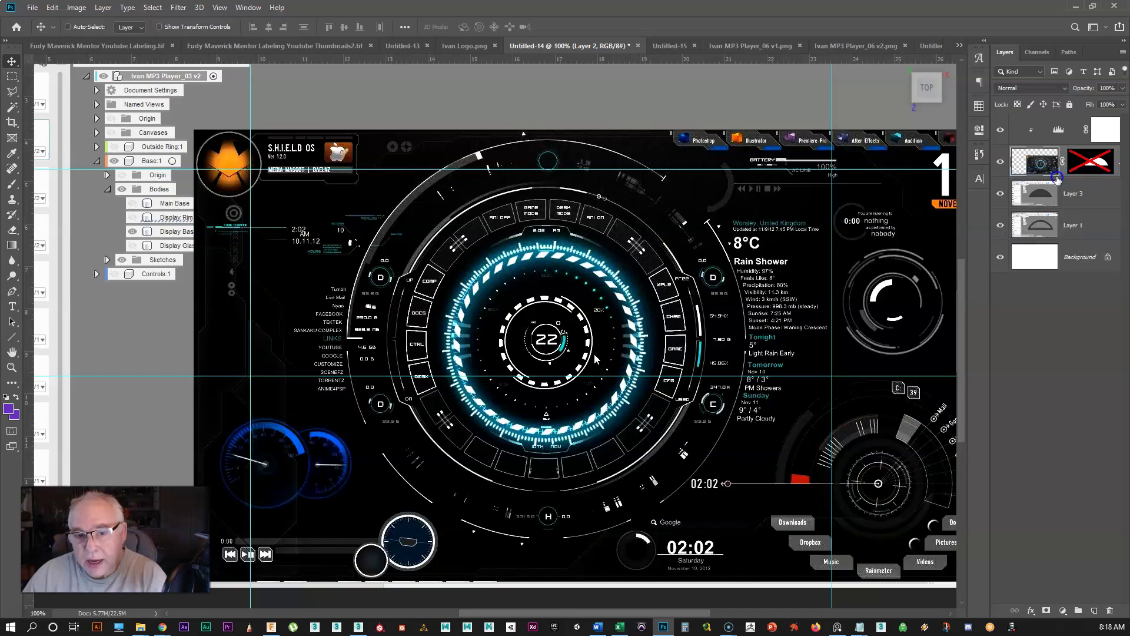
Copy the rectangle of Layer 2's artwork bounded by the four guides and paste it into a new document of matching size
key("m")
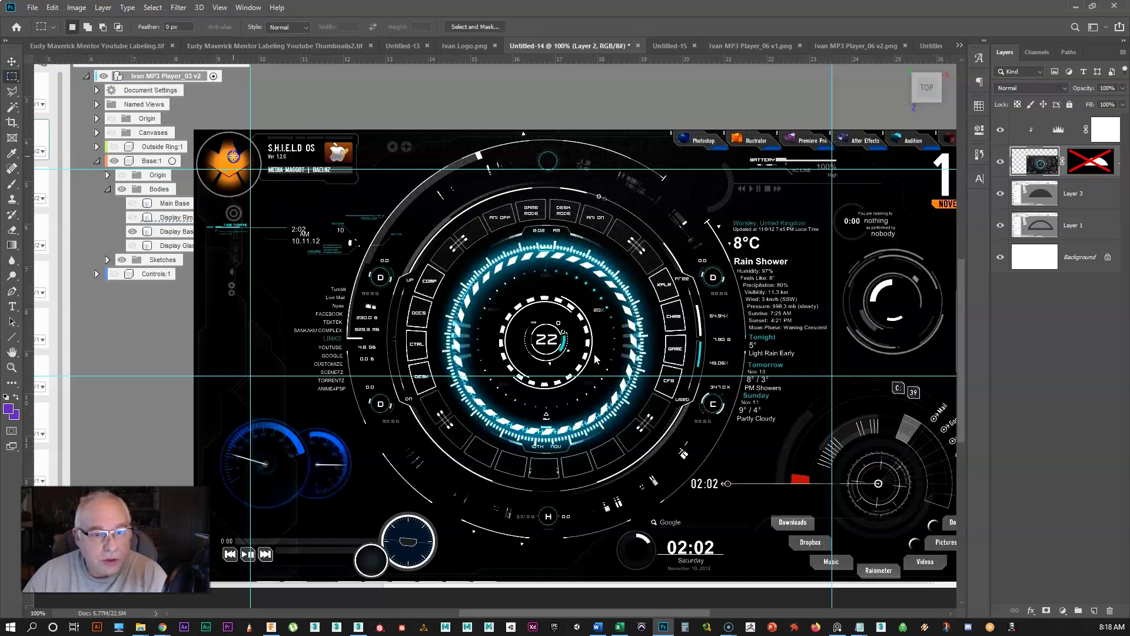
left_click_drag(250, 169, 832, 376)
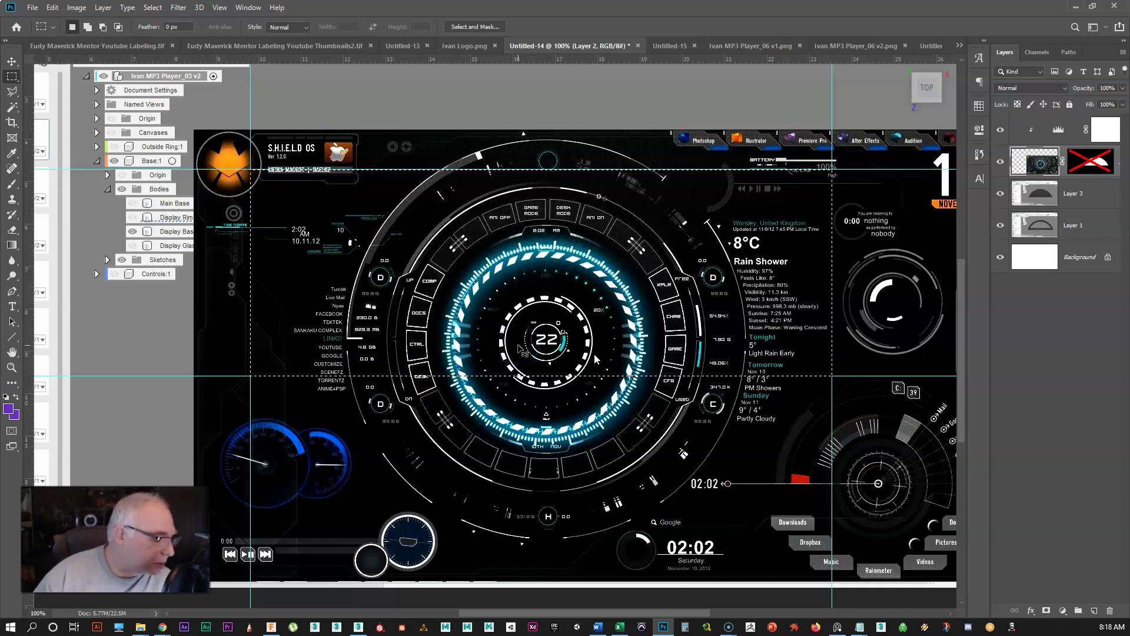
key("ctrl+c")
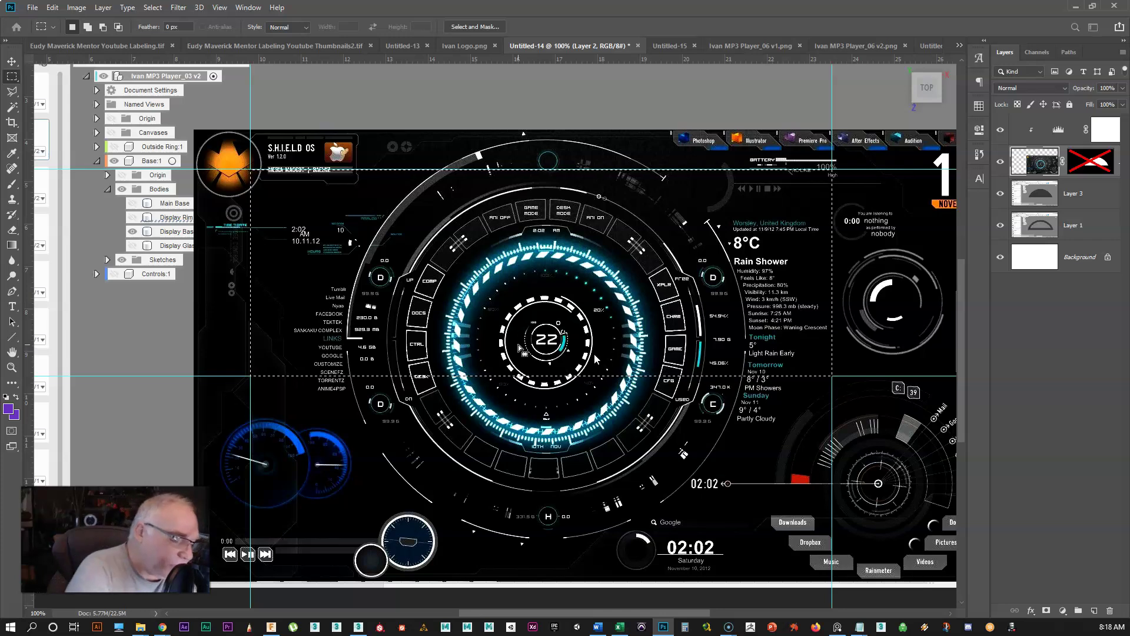
key("ctrl+n")
key("Return")
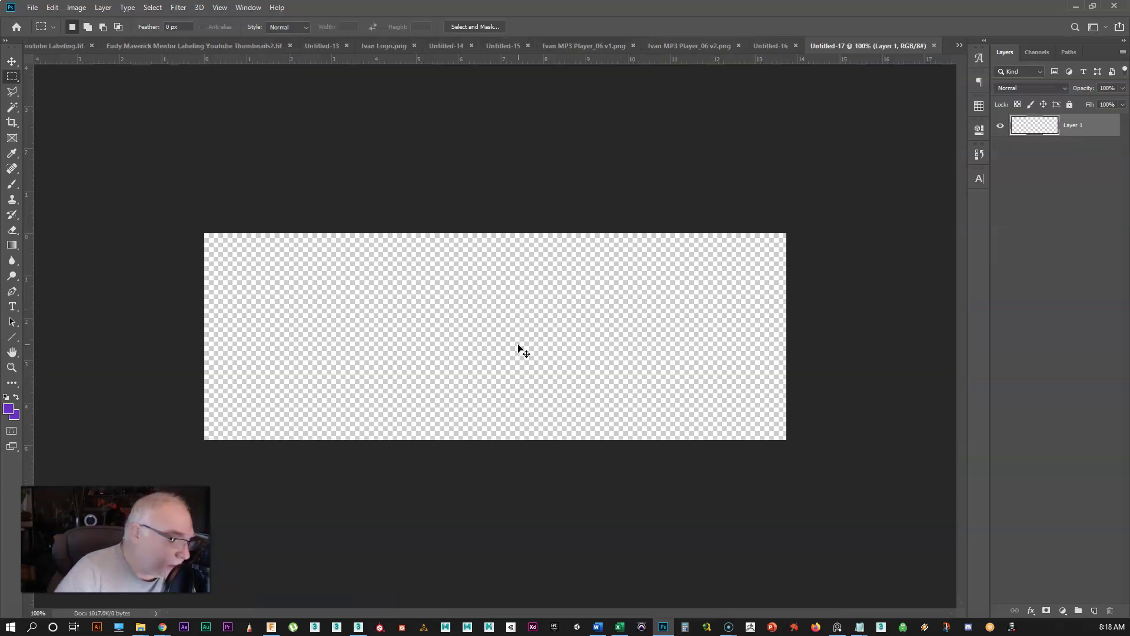
key("ctrl+v")
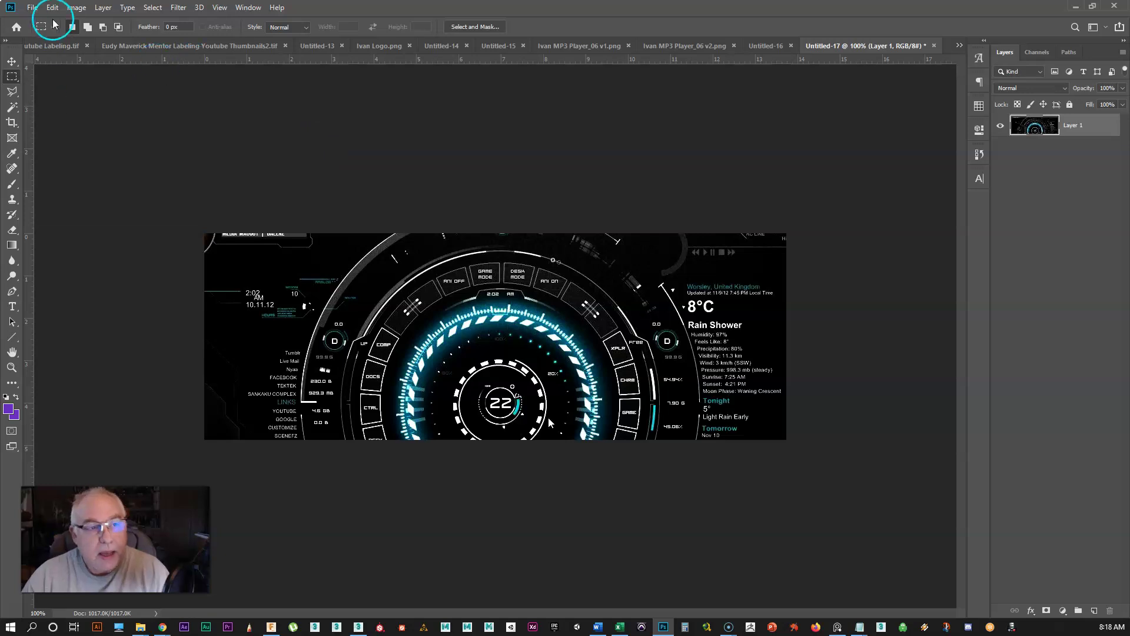
Export the pasted artwork as Ican MP3 Screen2.png in the MP3 Players folder
left_click(35, 9)
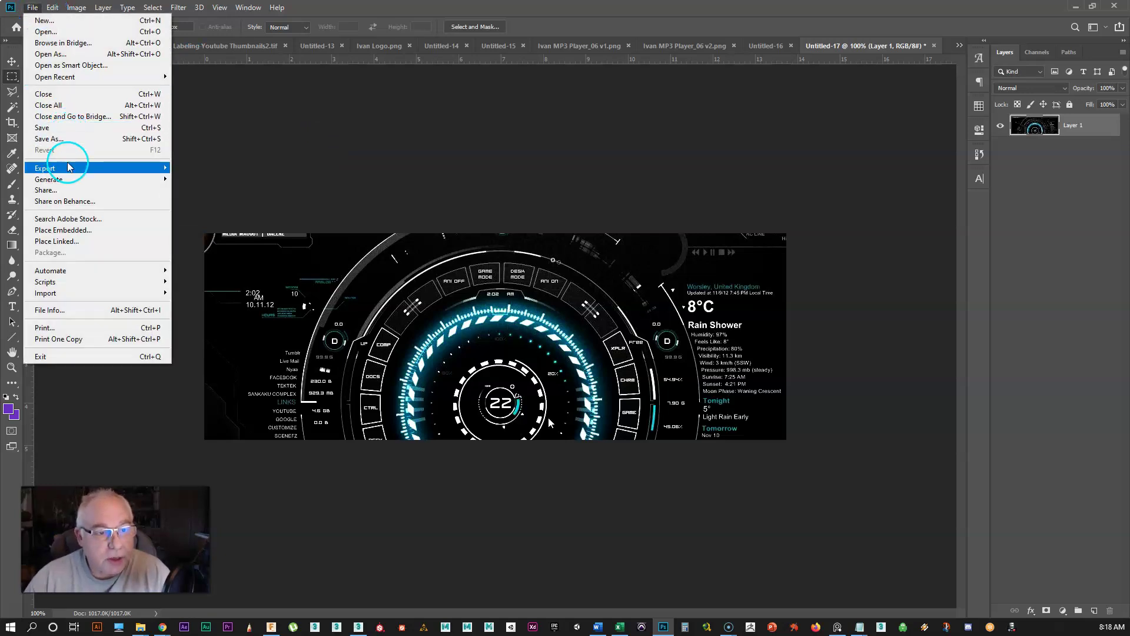
mouse_move(69, 170)
left_click(201, 168)
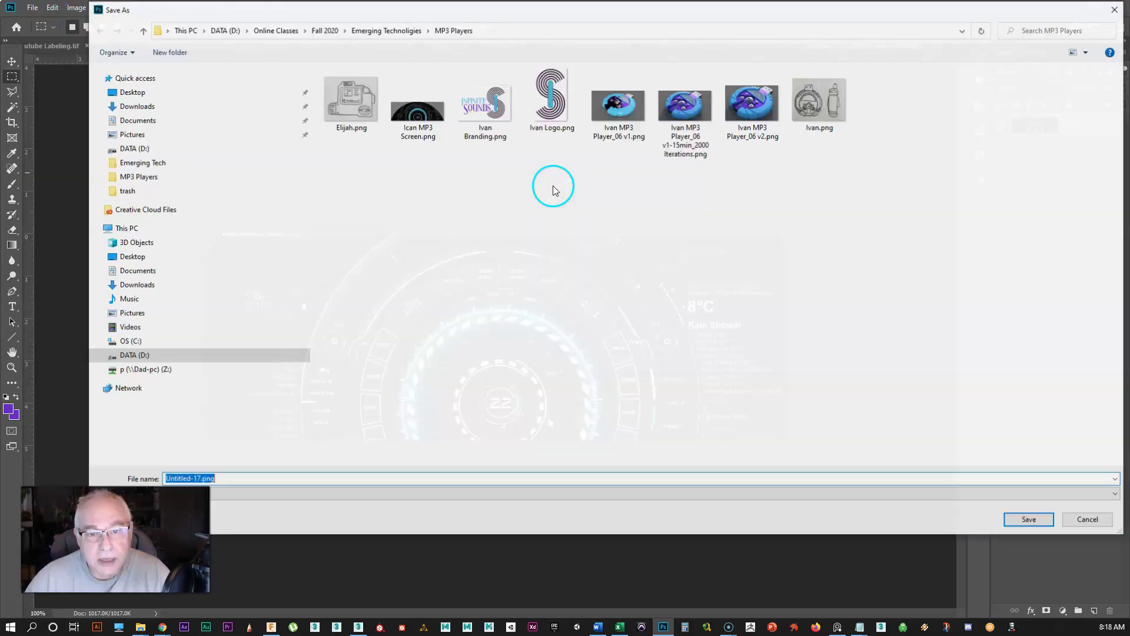
left_click(414, 141)
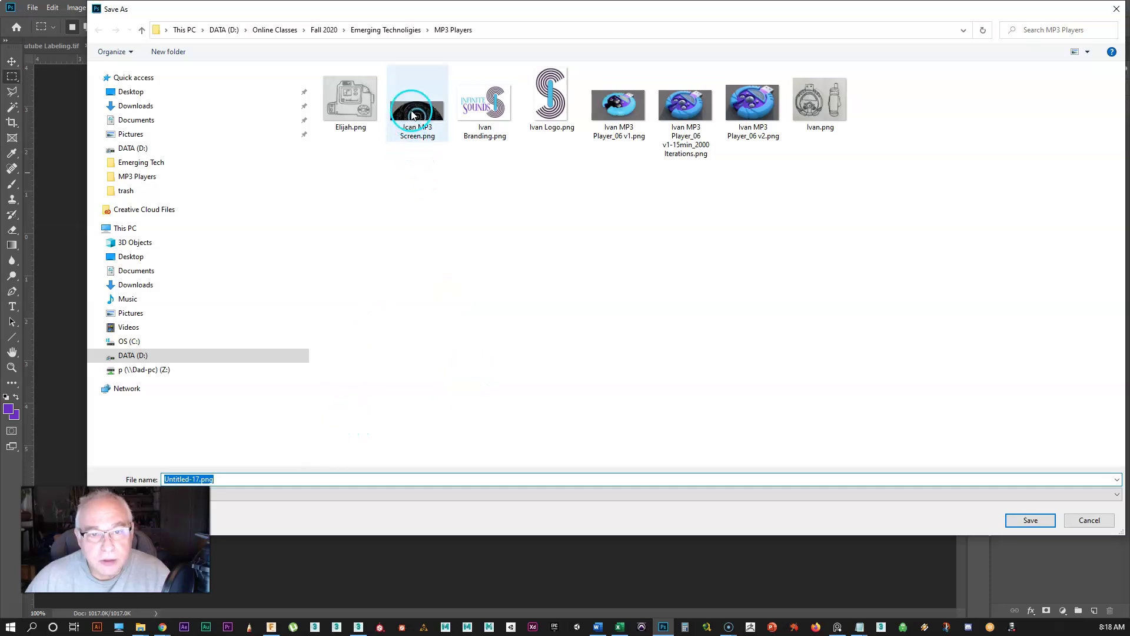
left_click(216, 481)
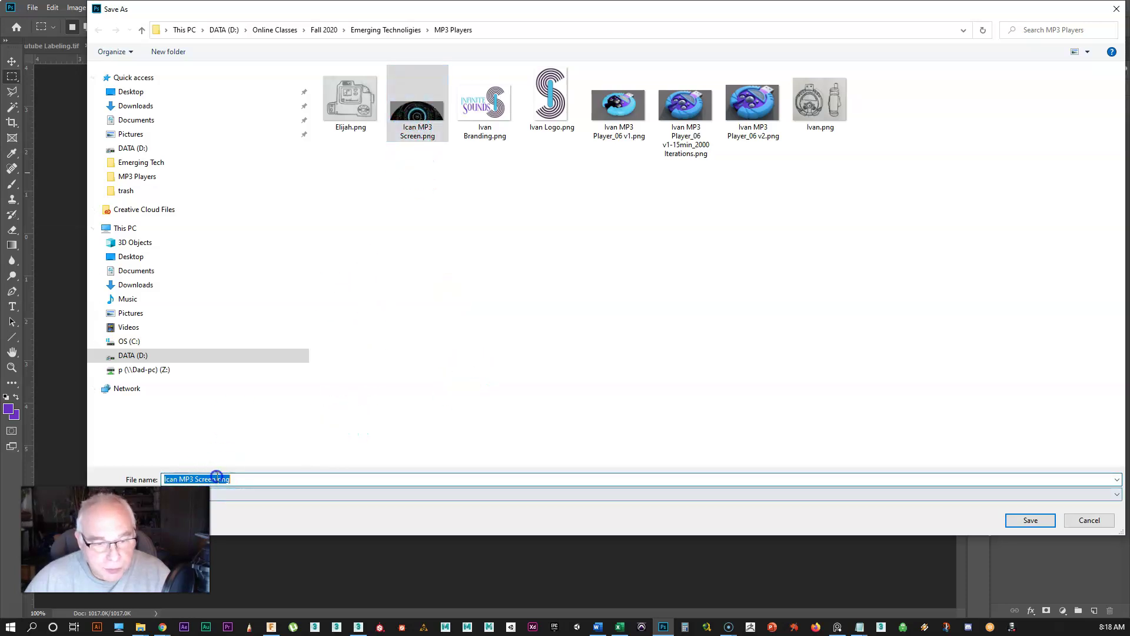
left_click(217, 478)
type("2")
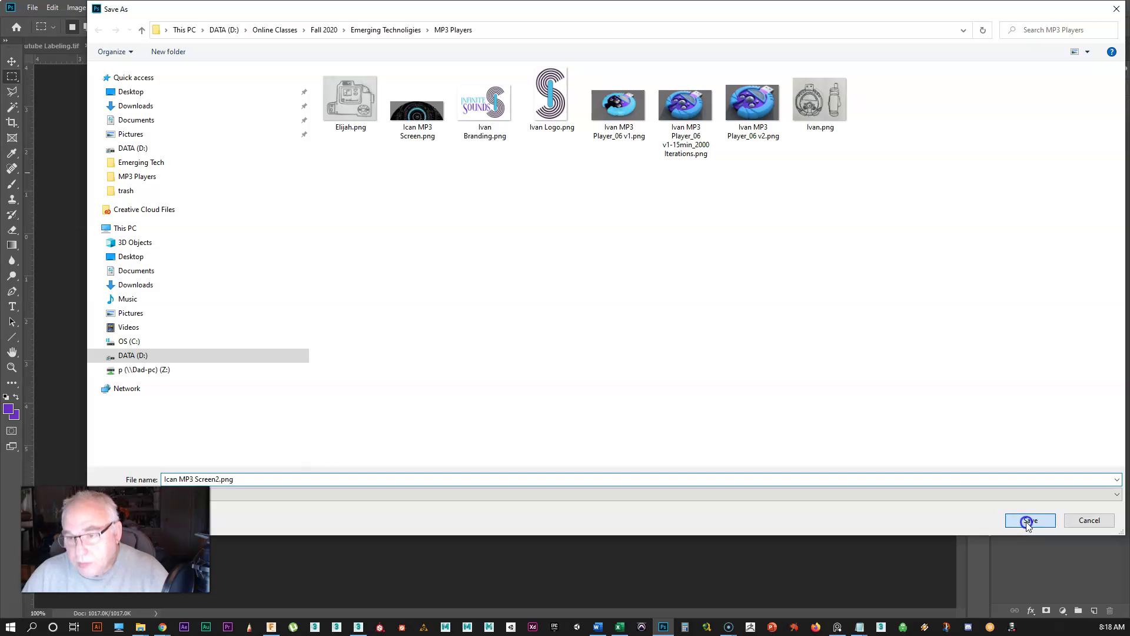
left_click(1029, 520)
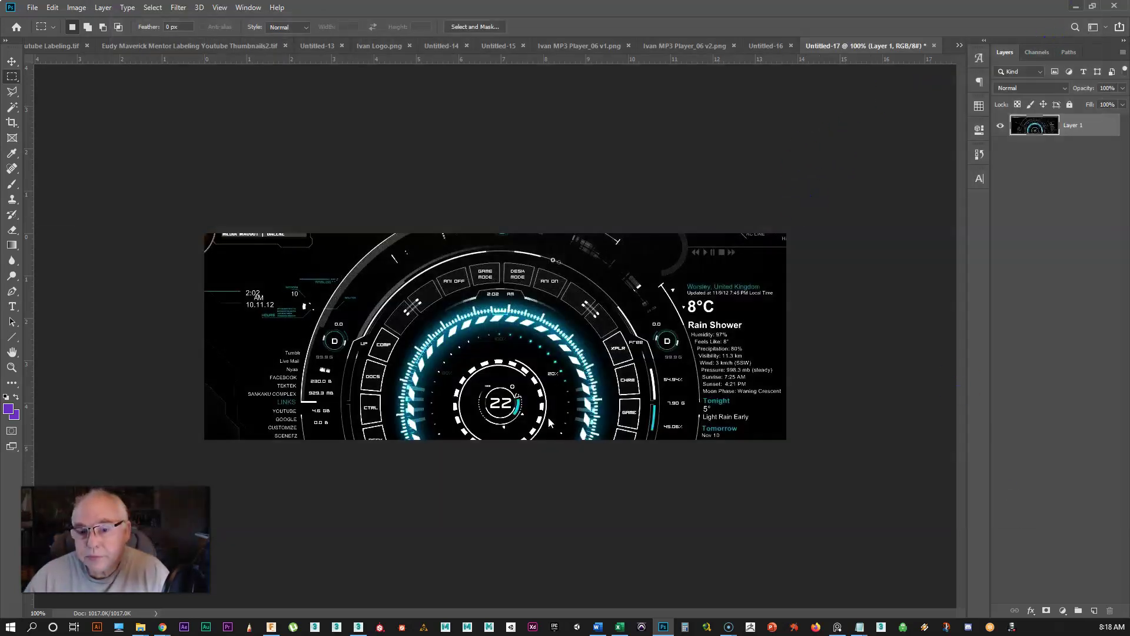
Switch to Fusion 360 and insert Ican MP3 Screen2.png from the computer as a decal on the Display Base's top face
left_click(1076, 6)
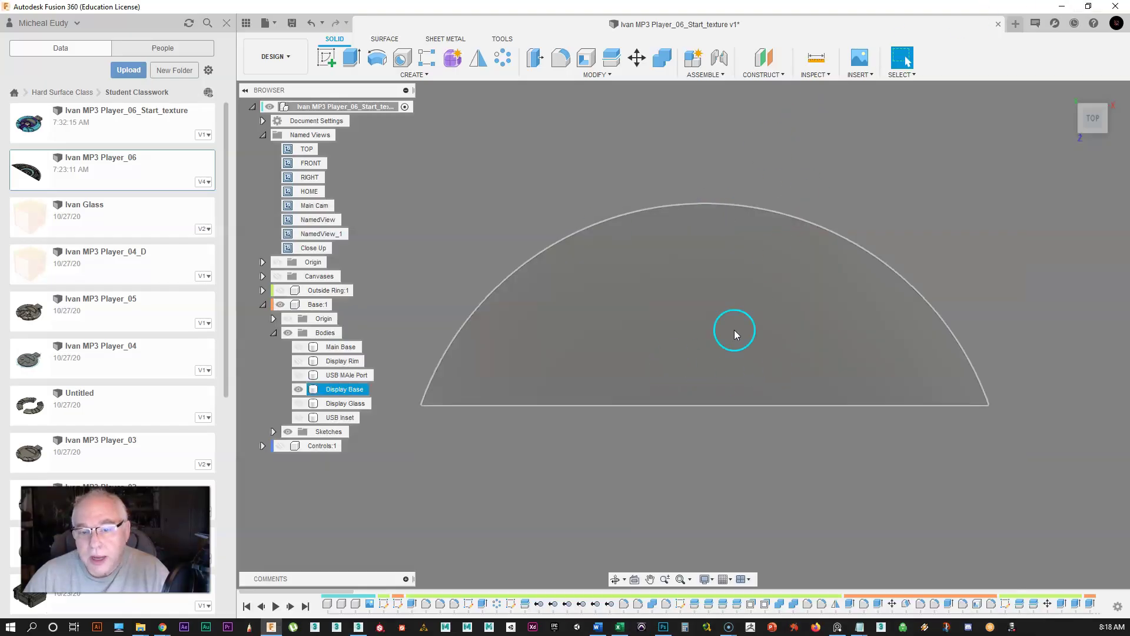
left_click(861, 80)
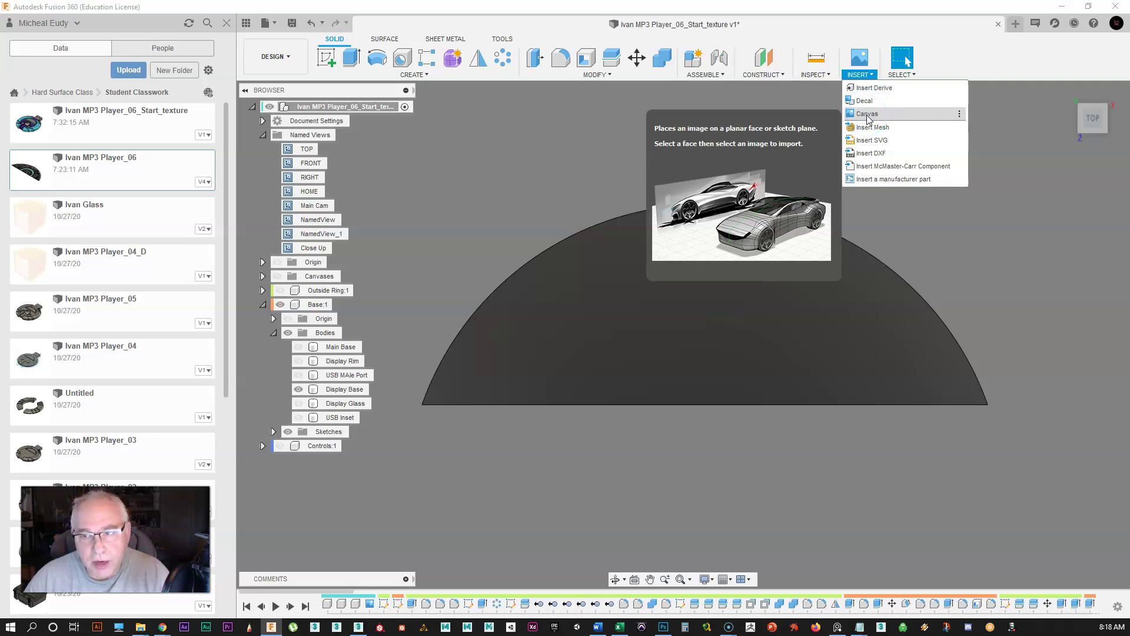
left_click(865, 103)
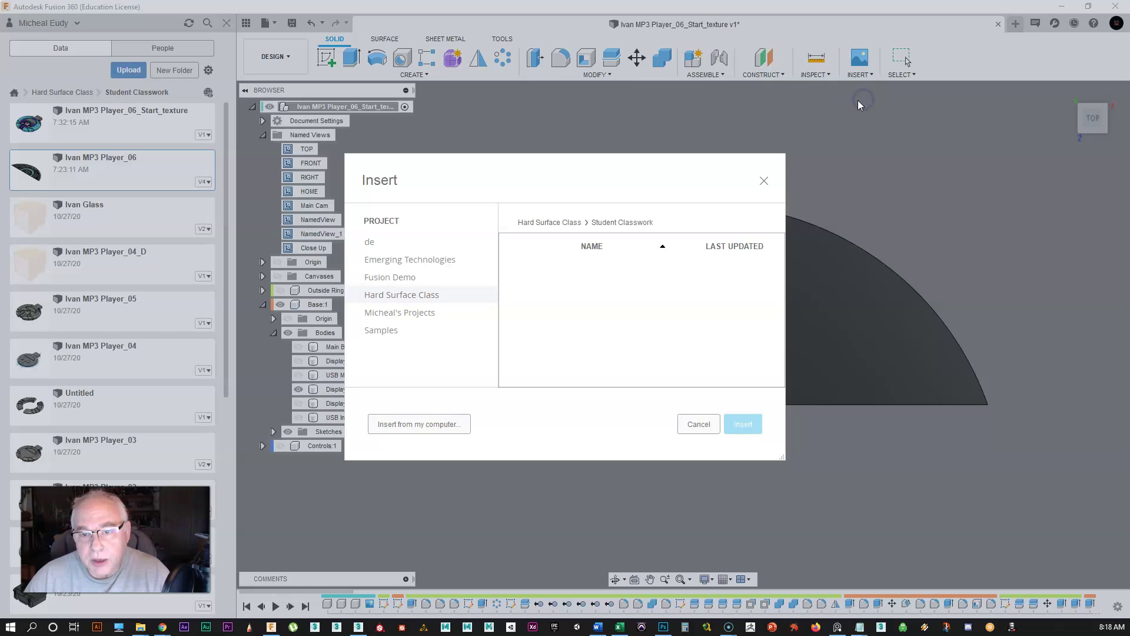
left_click(412, 423)
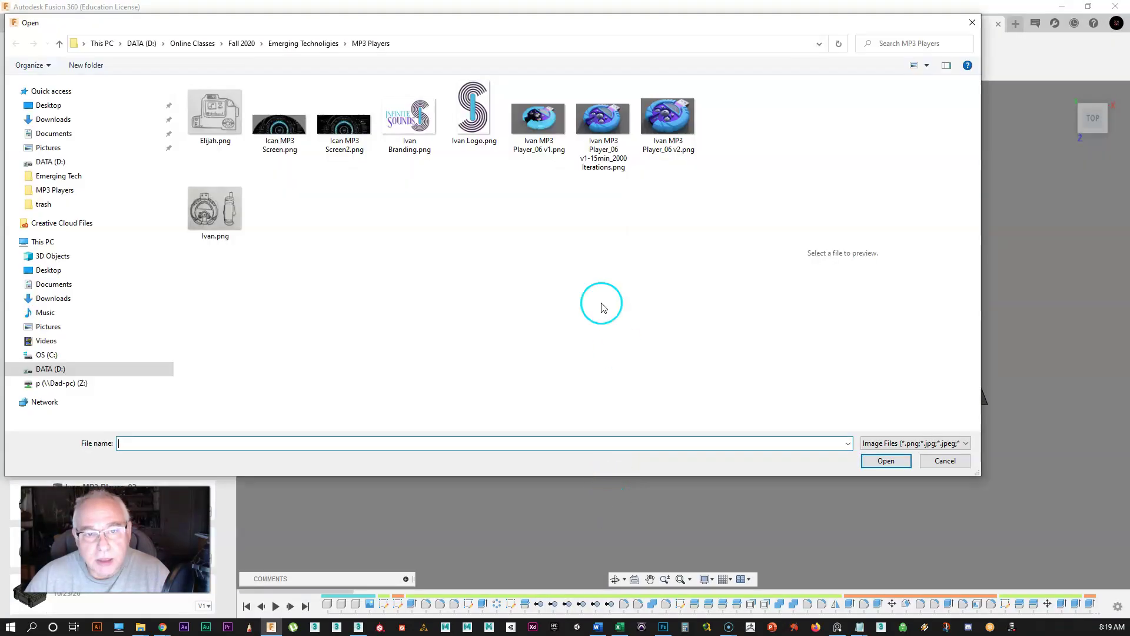
left_click(368, 154)
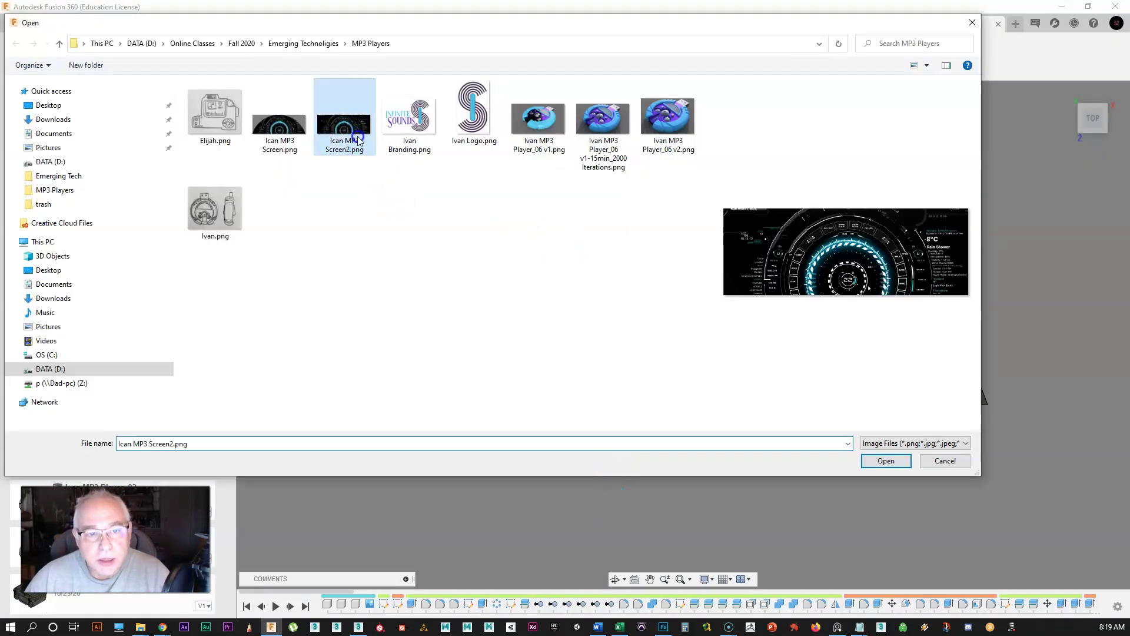
left_click(875, 460)
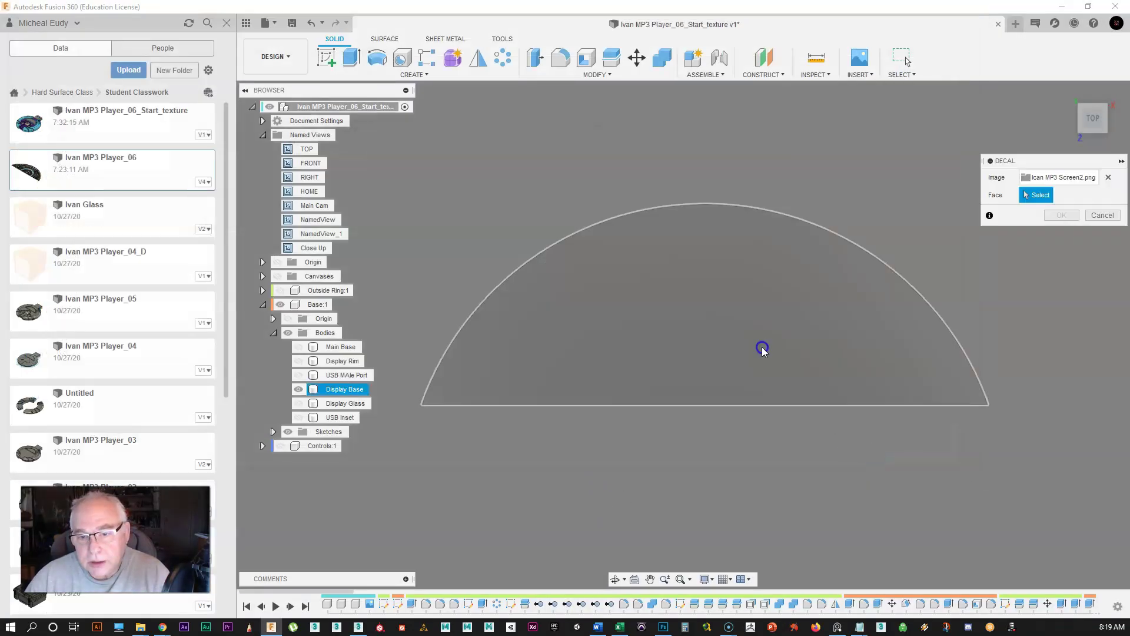
left_click(694, 321)
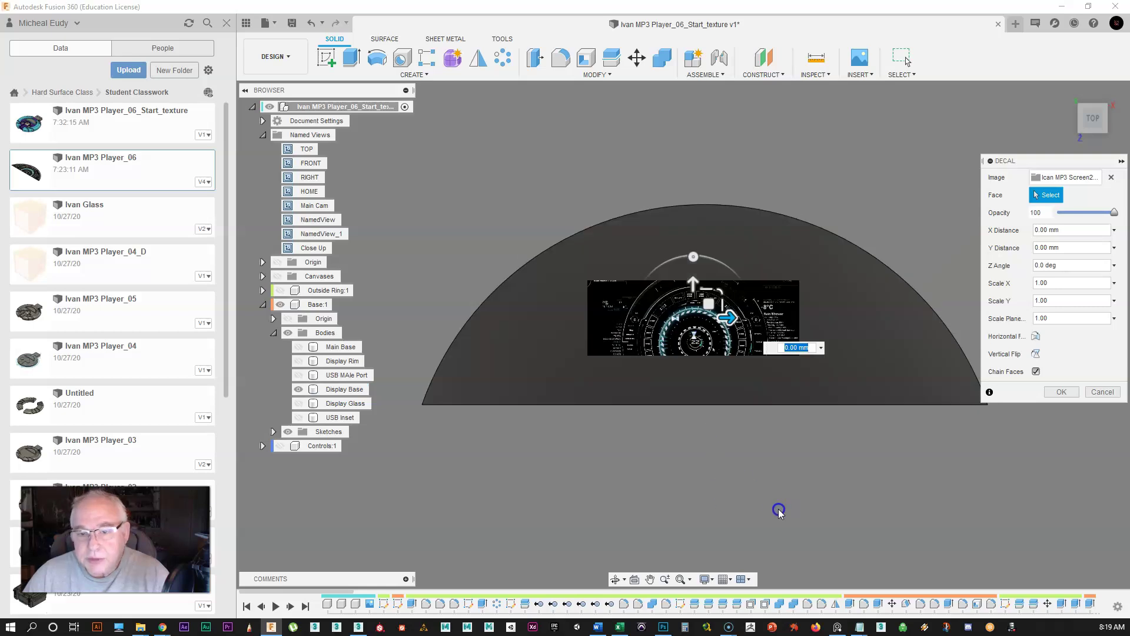
Enlarge the decal to cover the whole Display Base face, offset it 0.364 mm in X and 0.52 mm in Y, and accept it
left_click_drag(997, 161, 1005, 94)
left_click_drag(719, 293, 804, 225)
left_click_drag(702, 304, 713, 293)
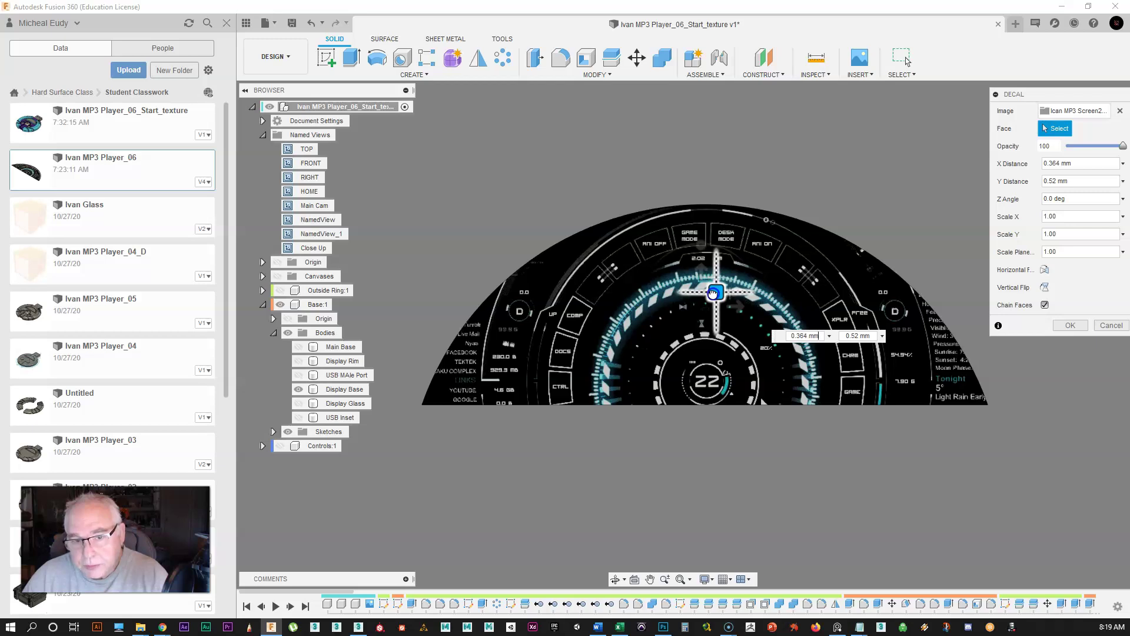
left_click(1071, 326)
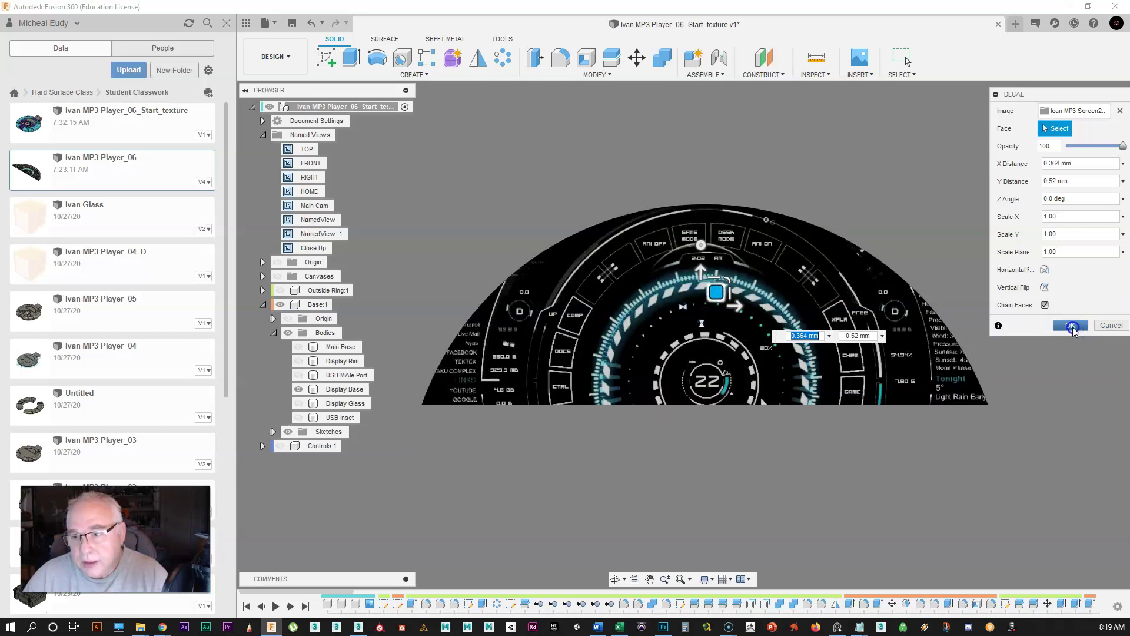
View the decal at an angle with the Display Glass and Display Rim bodies shown around it
middle_click_drag(741, 534, 795, 449, "shift")
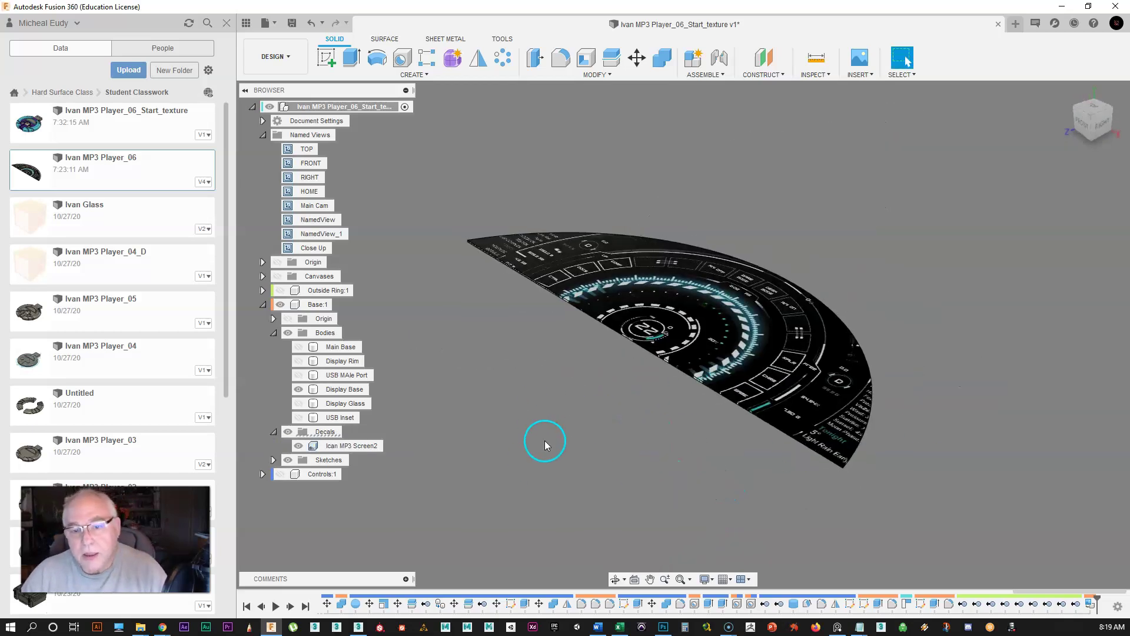
middle_click_drag(494, 439, 532, 398, "shift")
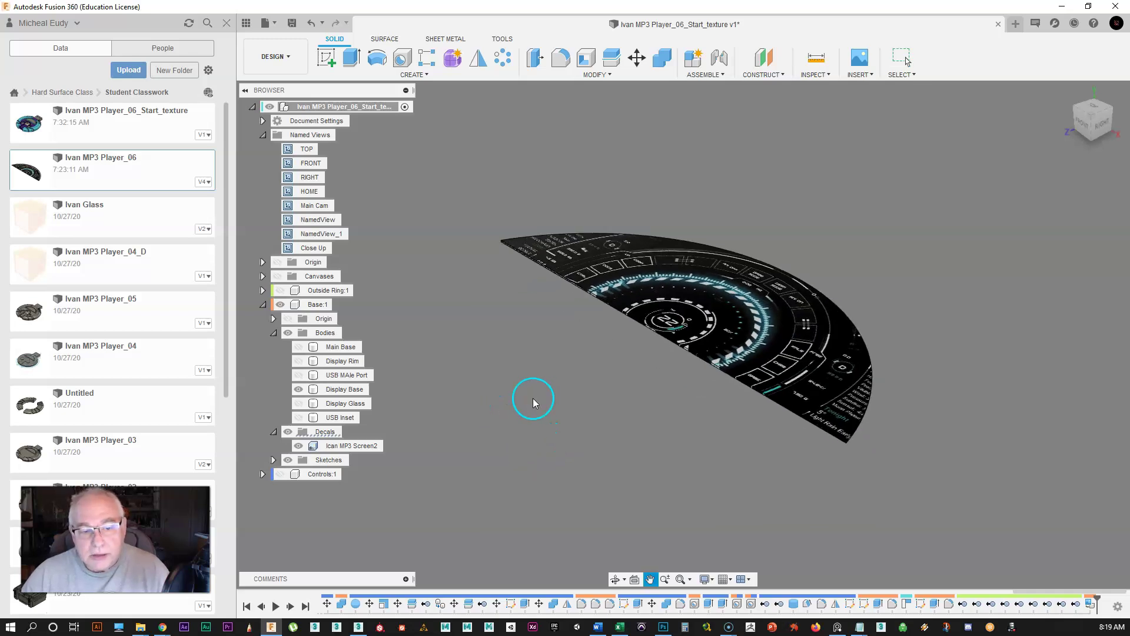
left_click(330, 404)
left_click(299, 403)
left_click(639, 525)
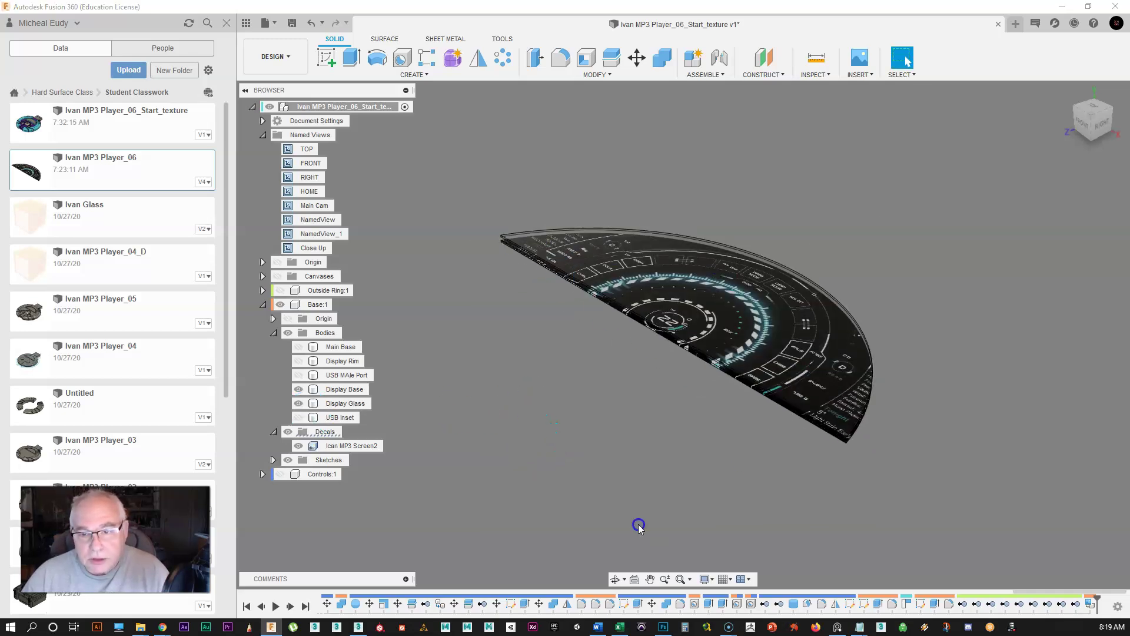
left_click(300, 361)
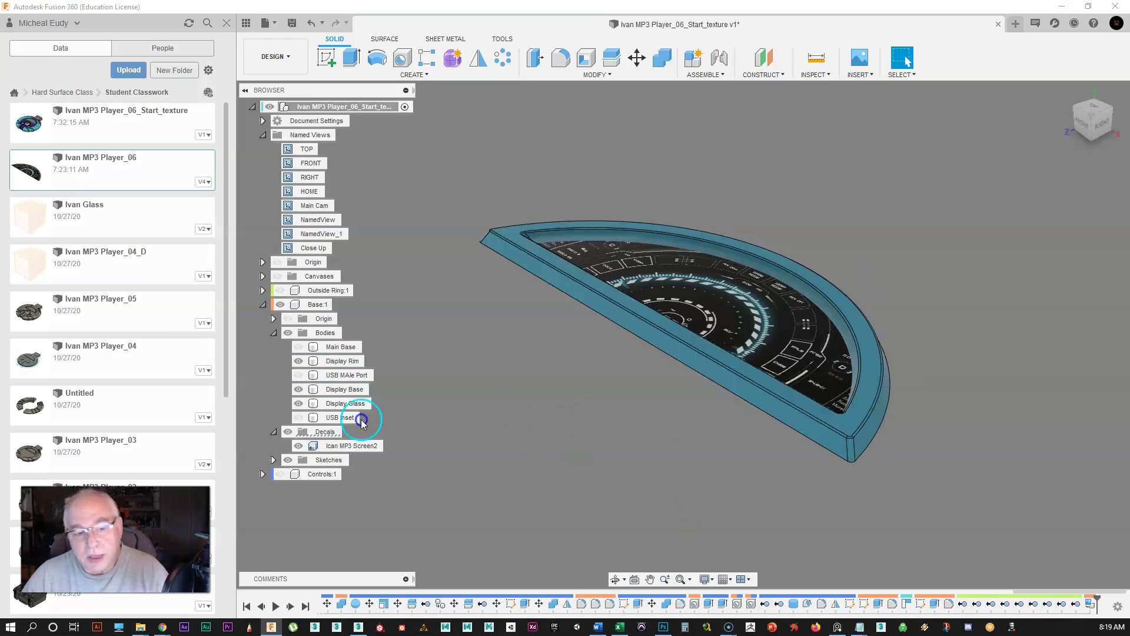
Show the Main Base body and hide the Display Rim, Display Base and Display Glass, keeping the whole base in view
left_click(300, 361)
left_click(299, 347)
left_click(299, 361)
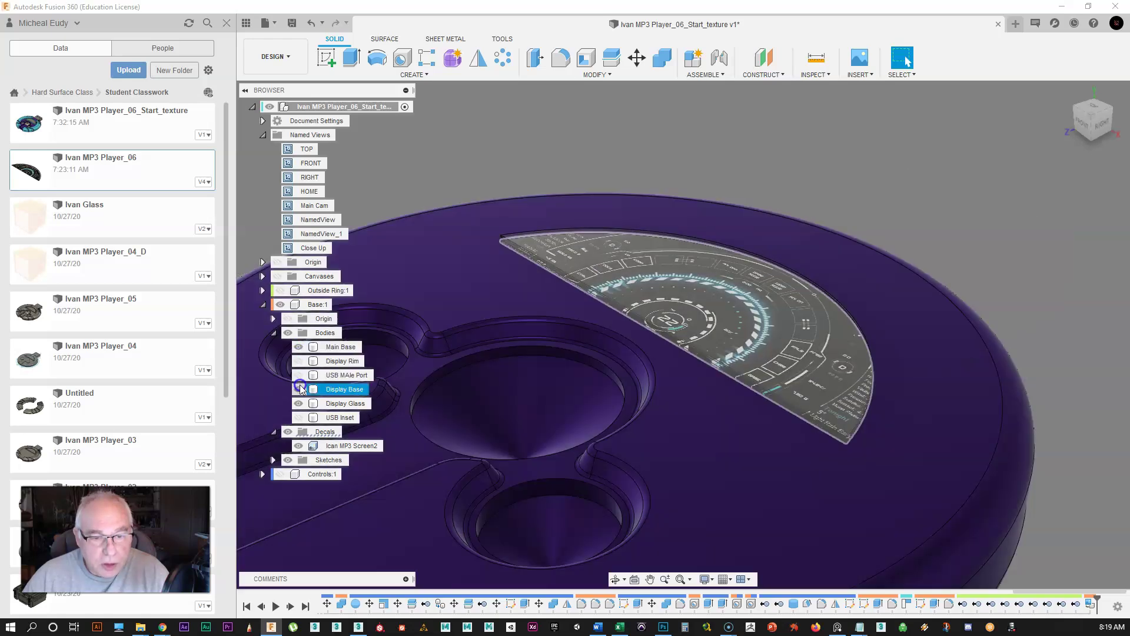
left_click(299, 390)
left_click(299, 403)
scroll(539, 442, "down", 5)
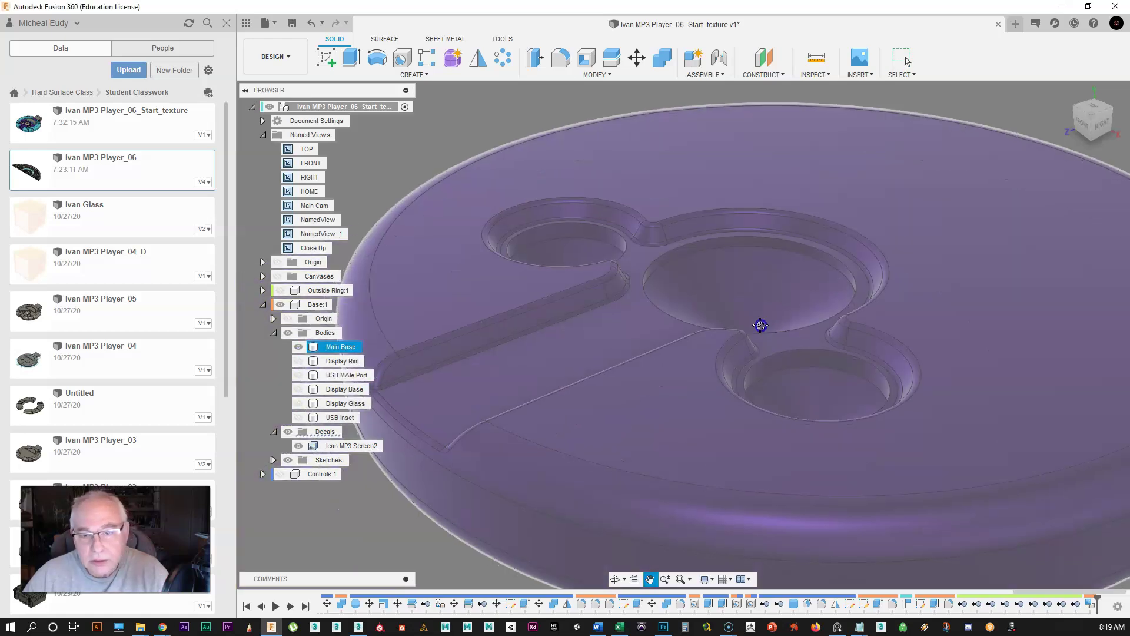
left_click(464, 527)
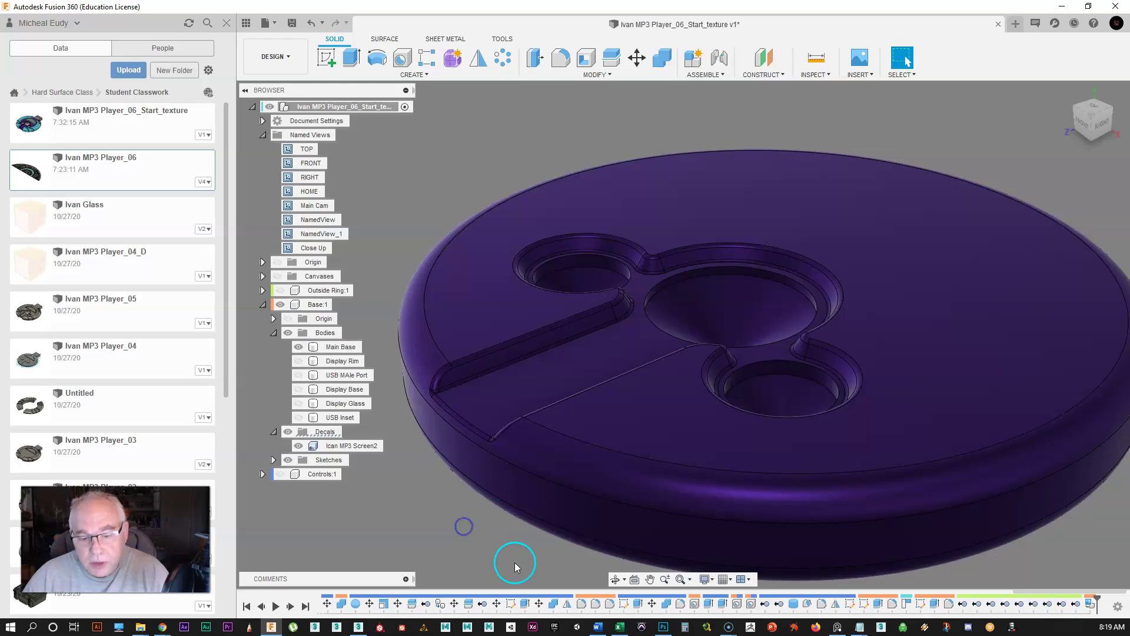
Switch to Photoshop, look at Ivan Logo.png and bring up the Infinite Sounds branding artwork in Untitled-13
left_click(663, 627)
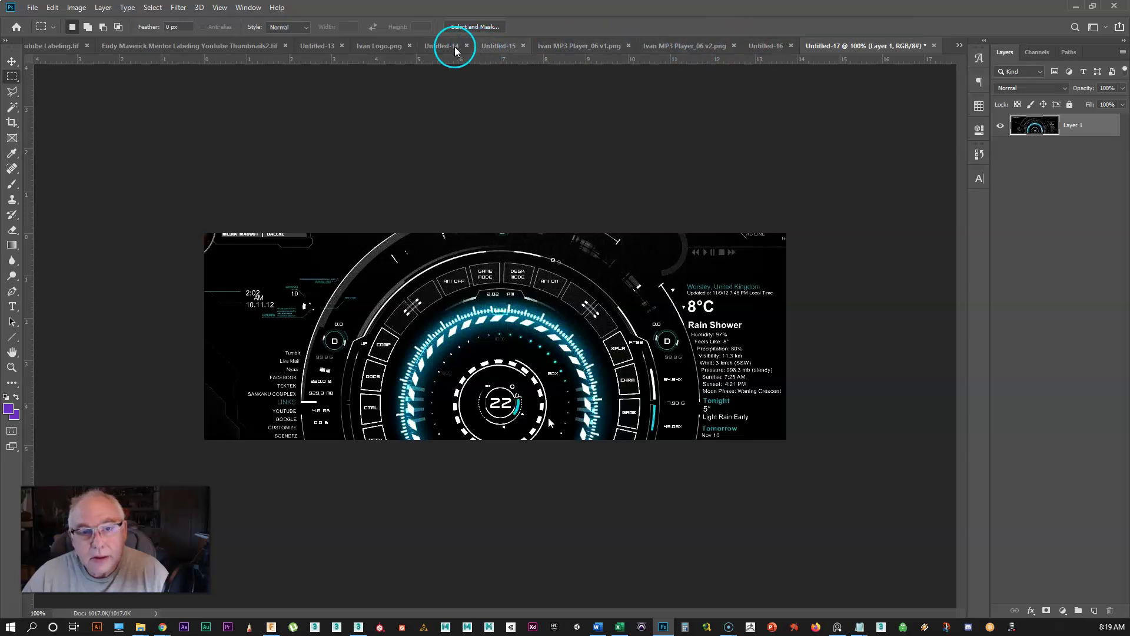
left_click(384, 47)
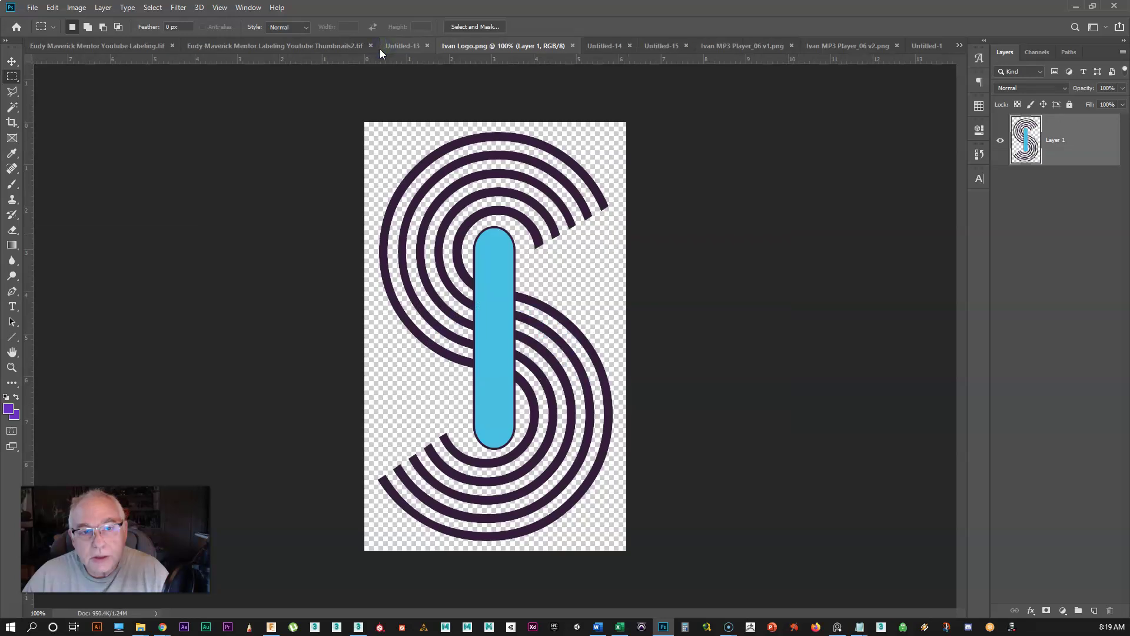
left_click(402, 50)
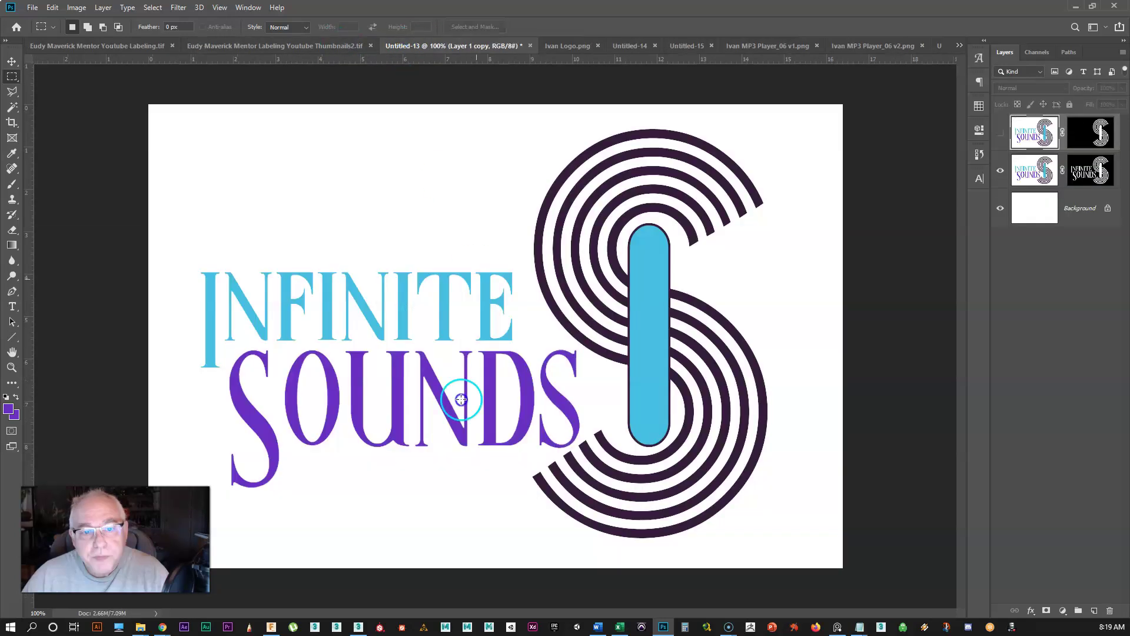
left_click(761, 365)
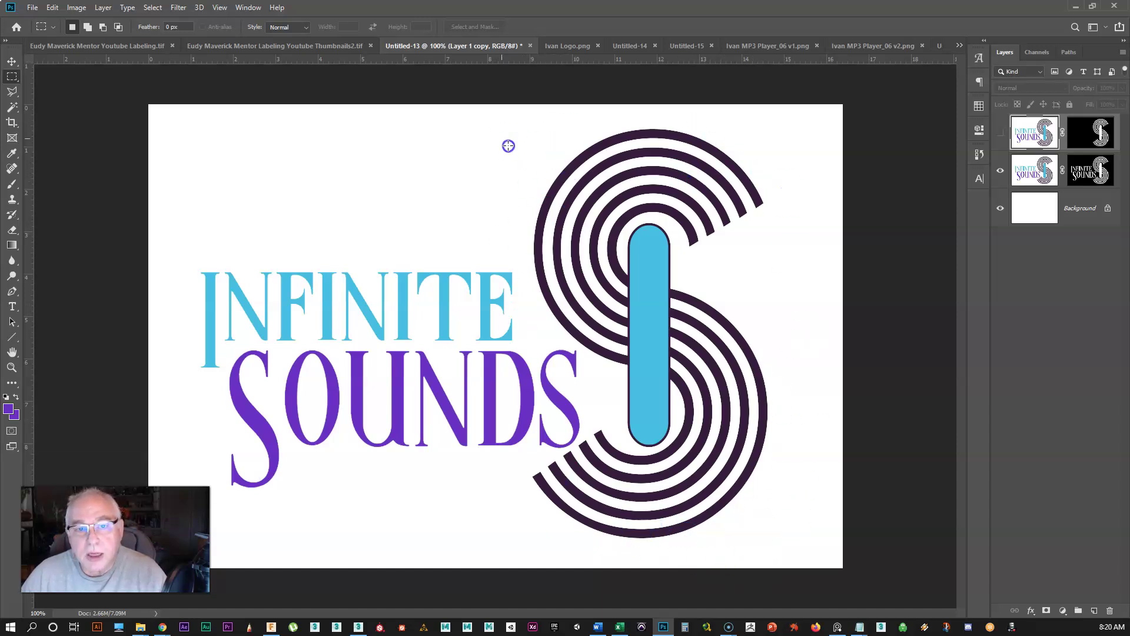
Compare the cropped logo in Ivan Logo.png with the Infinite Sounds artwork in Untitled-13
left_click(625, 305)
left_click(544, 55)
left_click(505, 146)
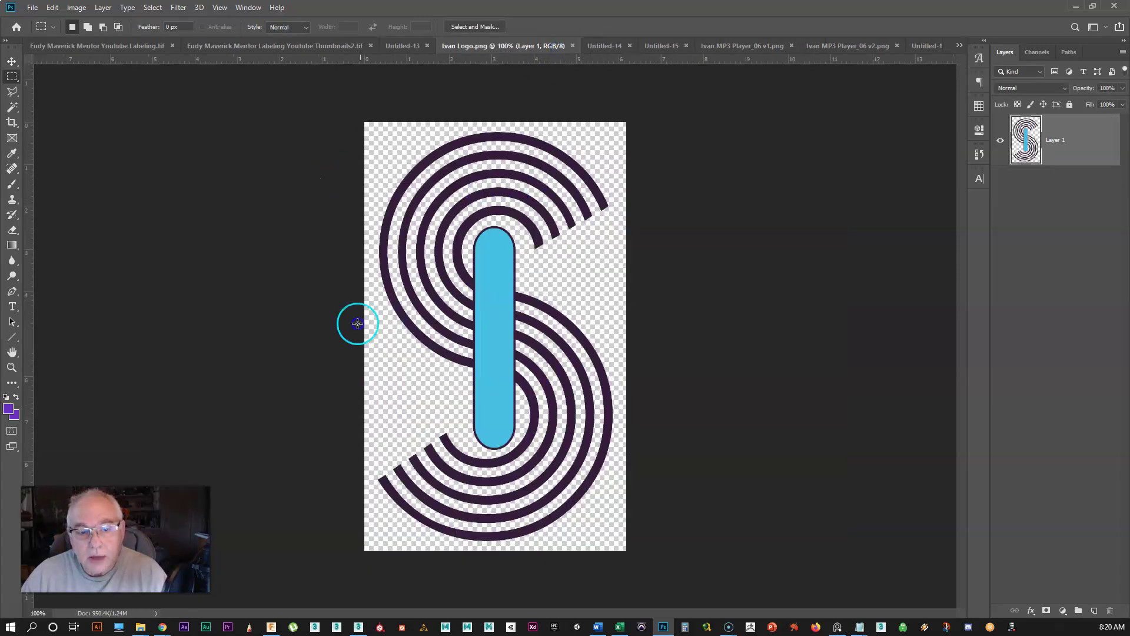
left_click(404, 46)
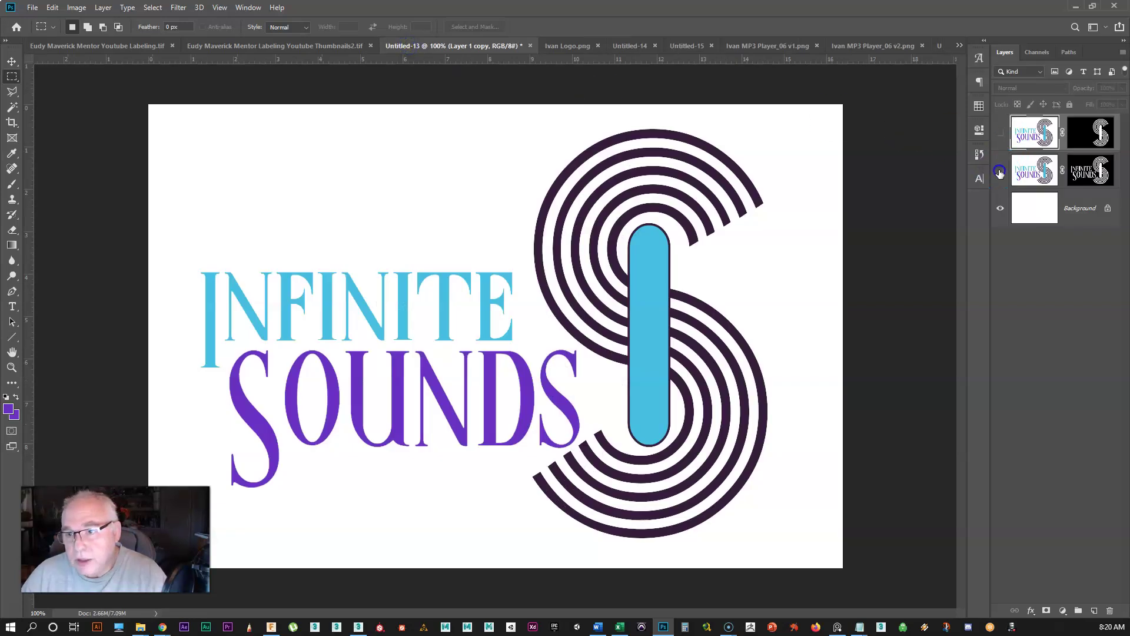
Show only the full Infinite Sounds branding layer over transparency, hiding the Background and the logo-only layer copy
left_click(1000, 172)
left_click(1000, 208)
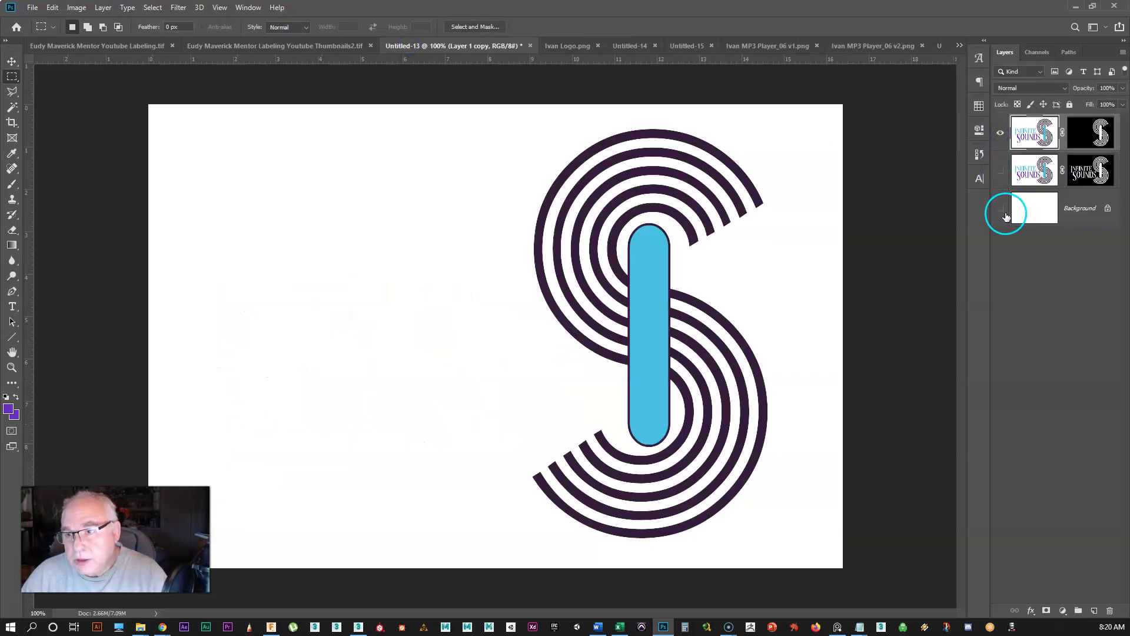
left_click(1107, 144)
left_click(1020, 166)
left_click(996, 133)
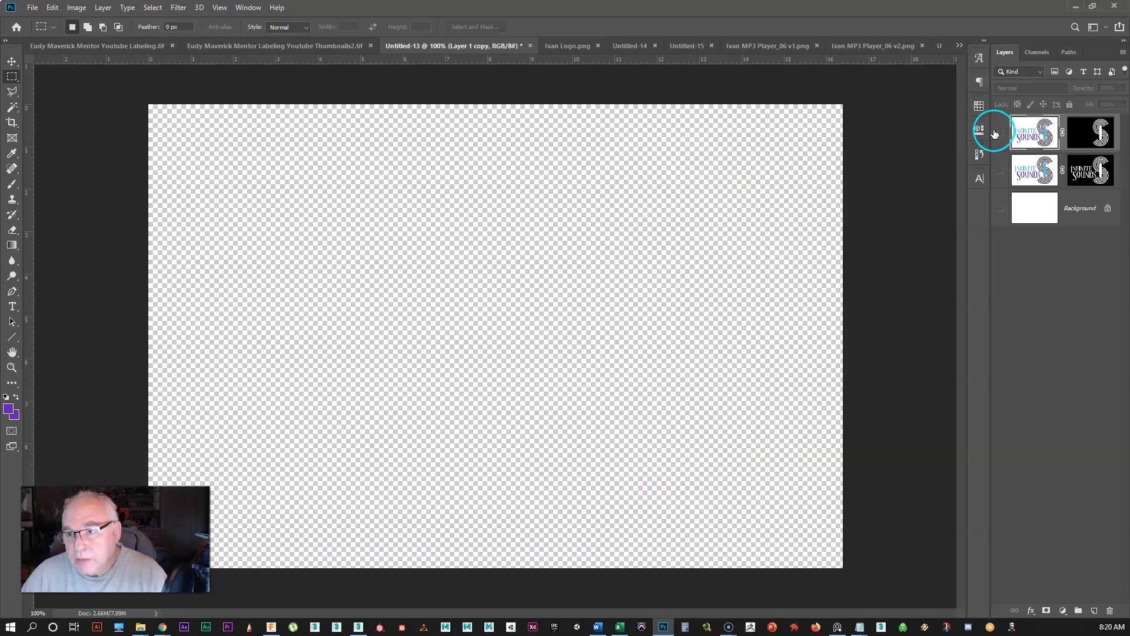
left_click(1000, 171)
left_click(1095, 169)
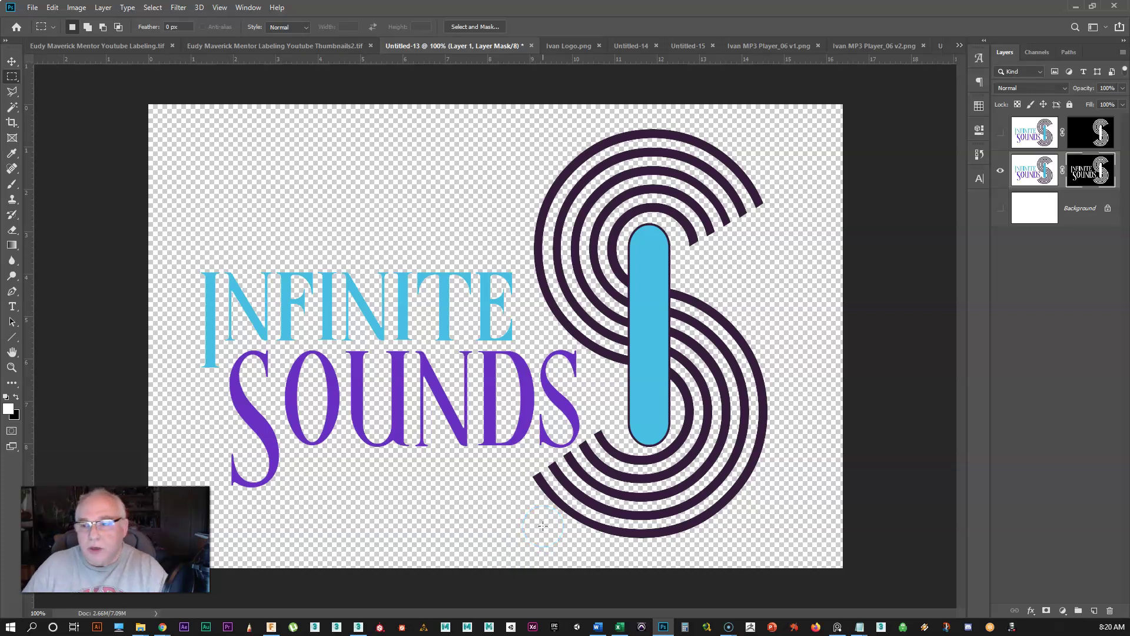
Toggle the white Background on and off, and show the logo-only layer instead of the full branding layer
left_click(1000, 208)
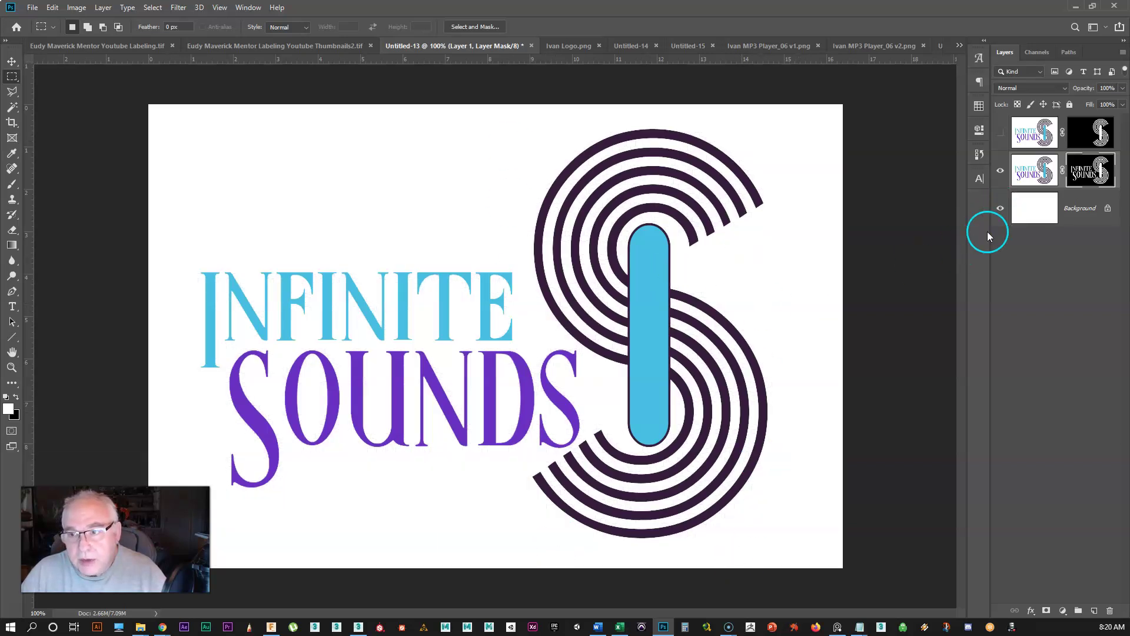
left_click(1000, 209)
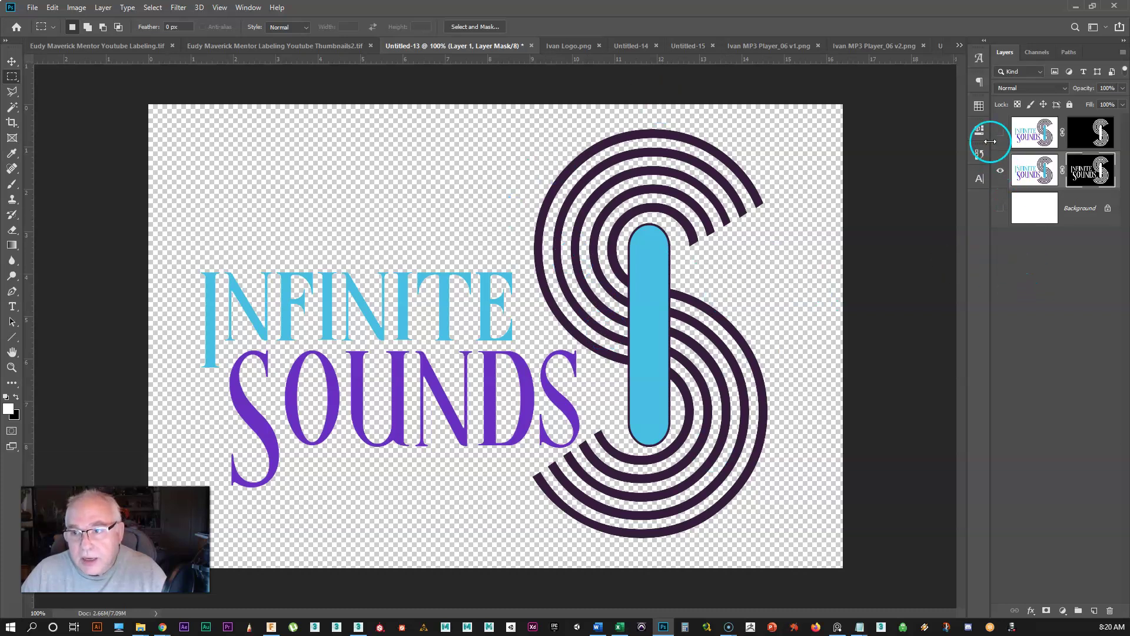
left_click(1000, 171)
left_click(1001, 133)
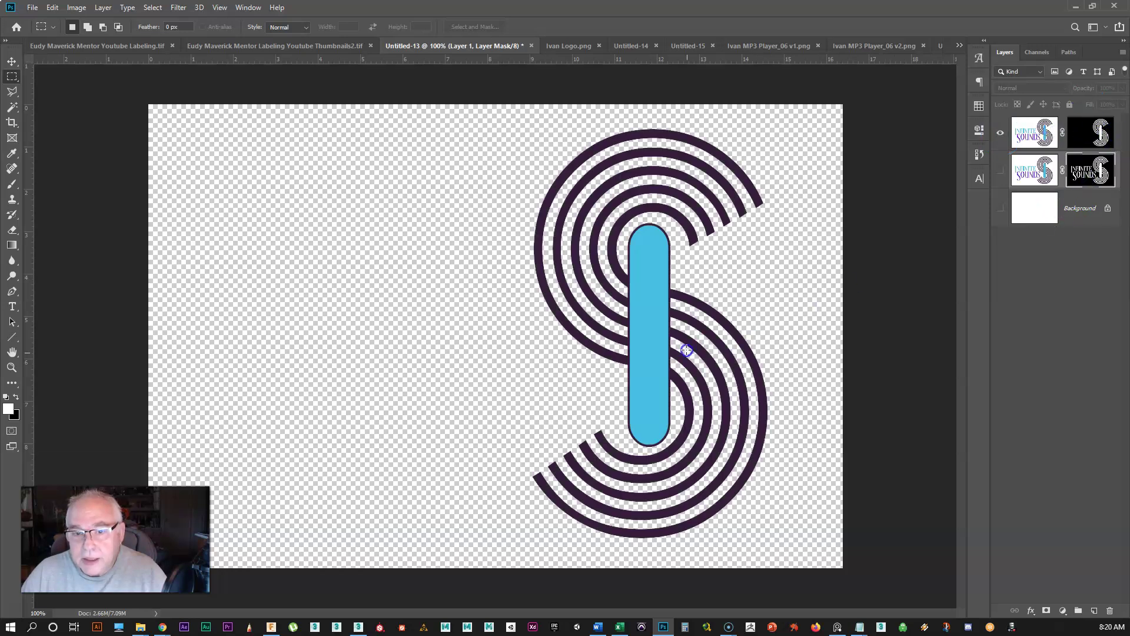
Review the standalone logo in Ivan Logo.png and switch back to Fusion 360
left_click(627, 47)
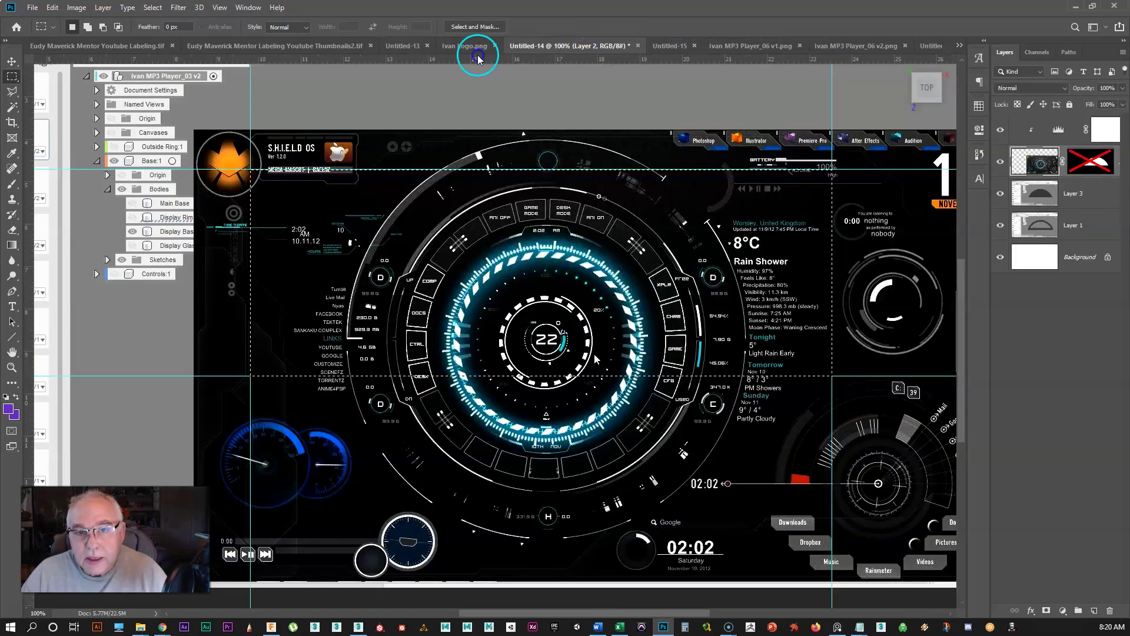
left_click(459, 48)
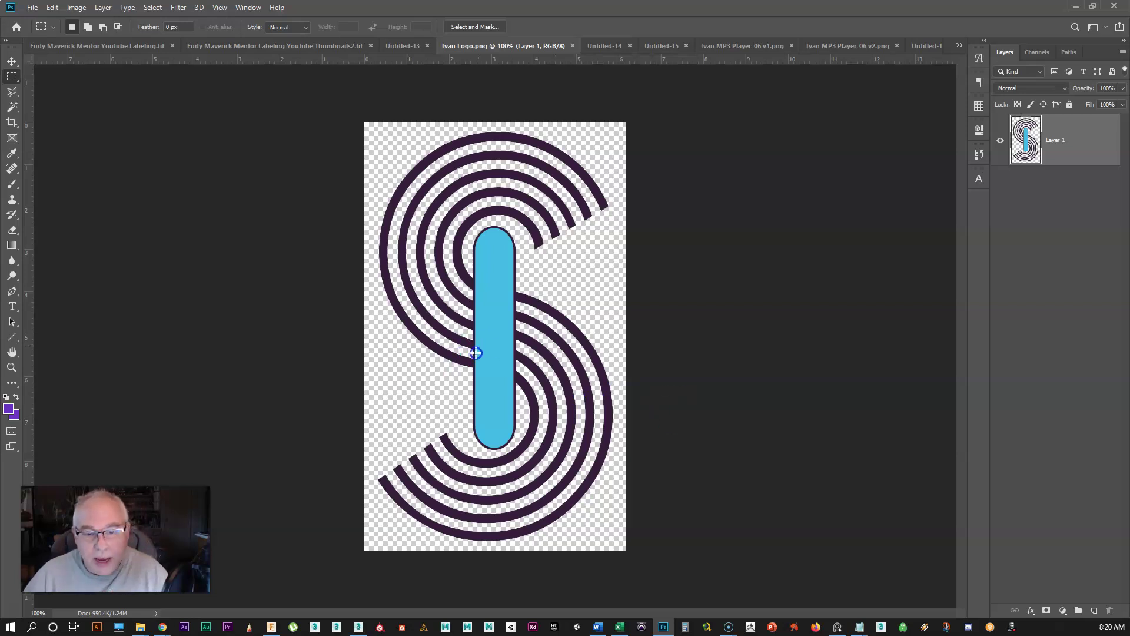
left_click(1075, 7)
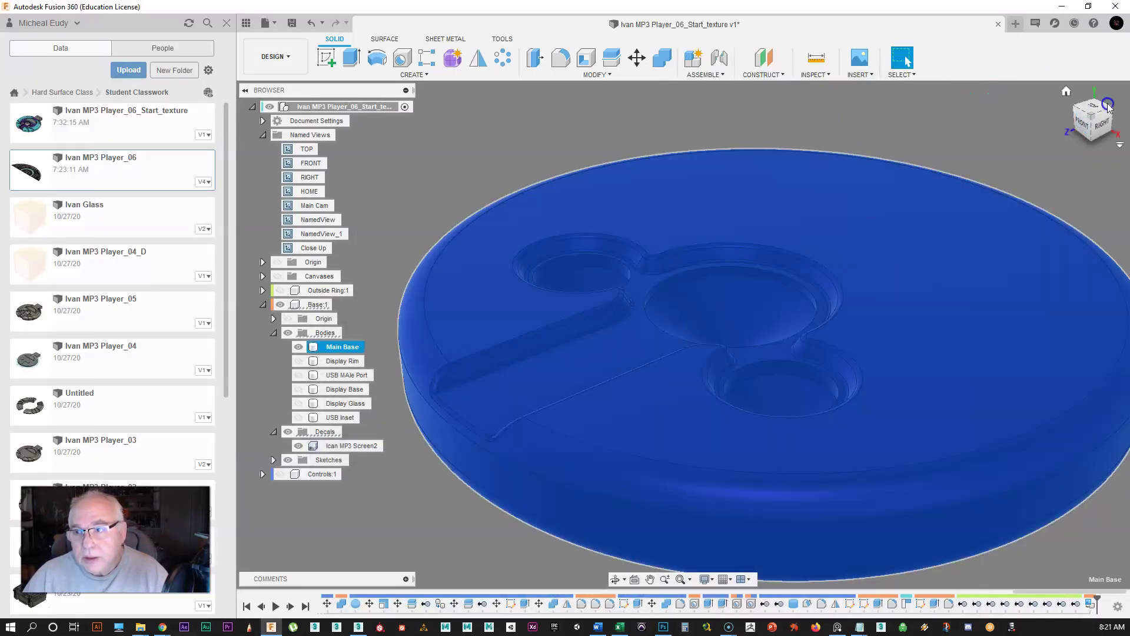
Insert Ivan Logo.png from the MP3 Players folder as a decal, with the Main Base seen from above
left_click(1094, 108)
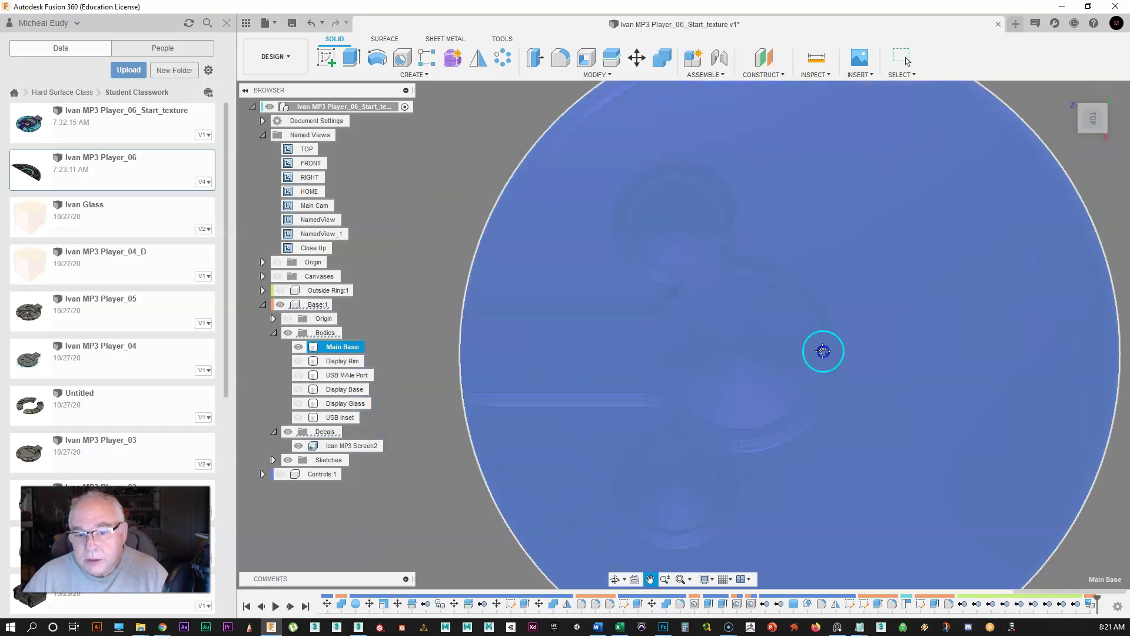
mouse_move(822, 369)
middle_mouse_down("shift")
mouse_move(782, 373)
mouse_move(848, 355)
mouse_move(843, 368)
middle_mouse_up("shift")
left_click(861, 74)
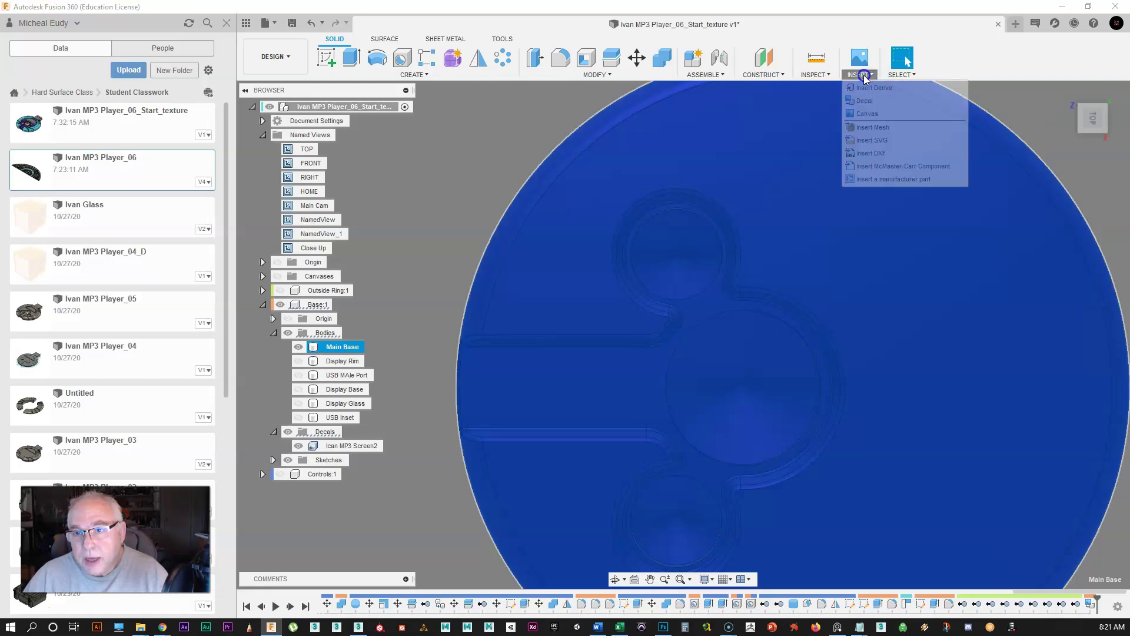
left_click(877, 113)
left_click(442, 424)
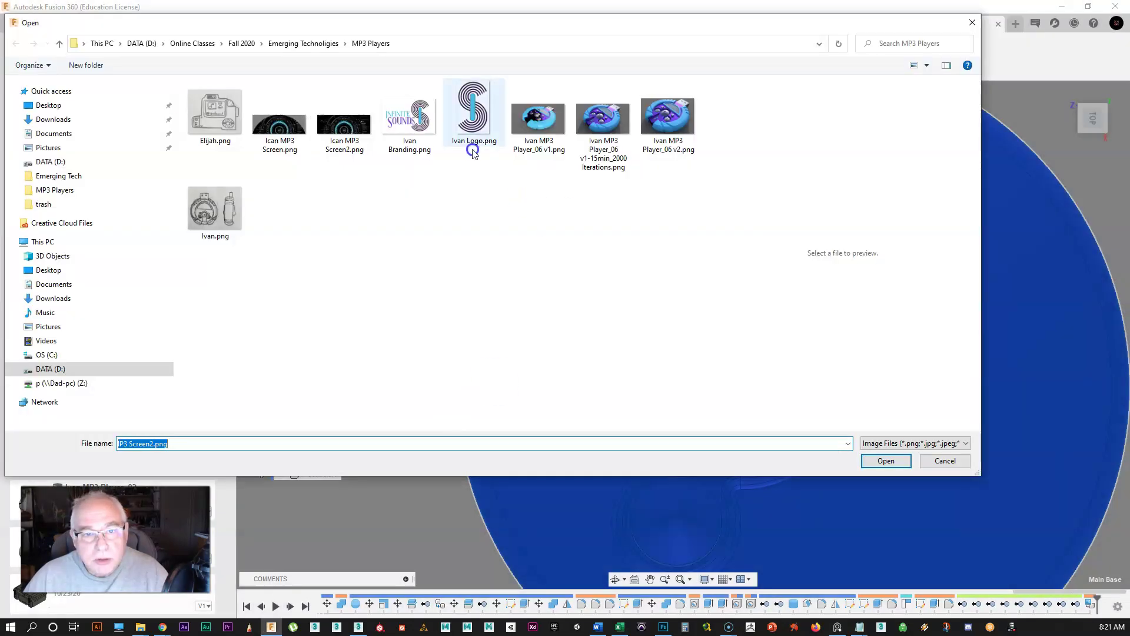
left_click(473, 136)
left_click(886, 460)
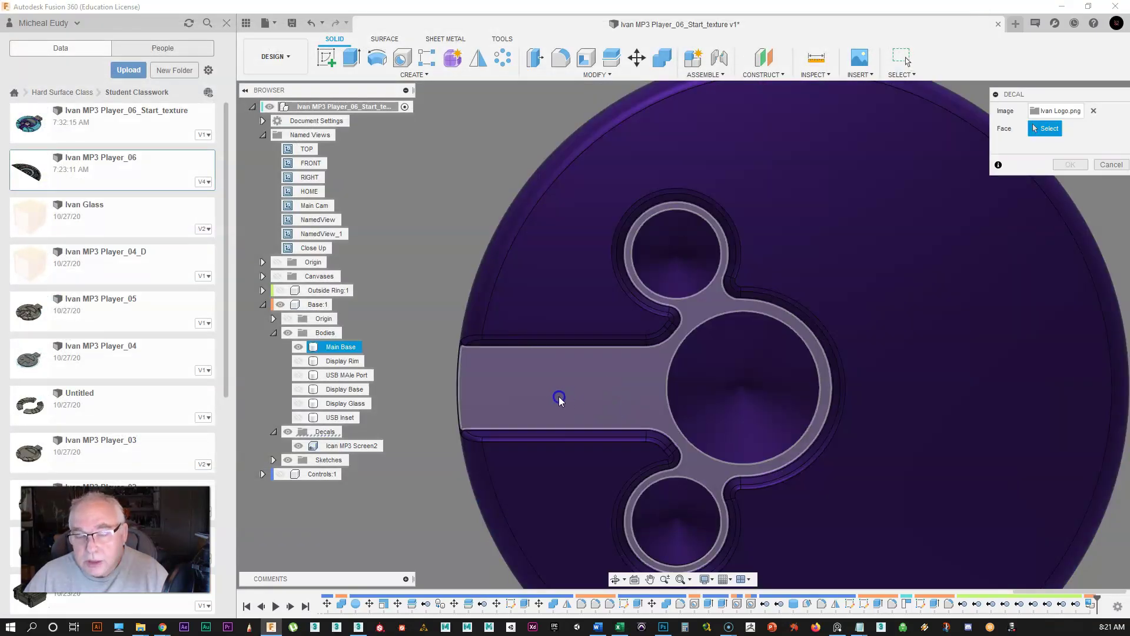
Place the logo decal on the recessed channel floor of the Main Base, scale it down to fit inside the channel, and accept it
left_click(560, 399)
scroll(502, 497, "up", 5)
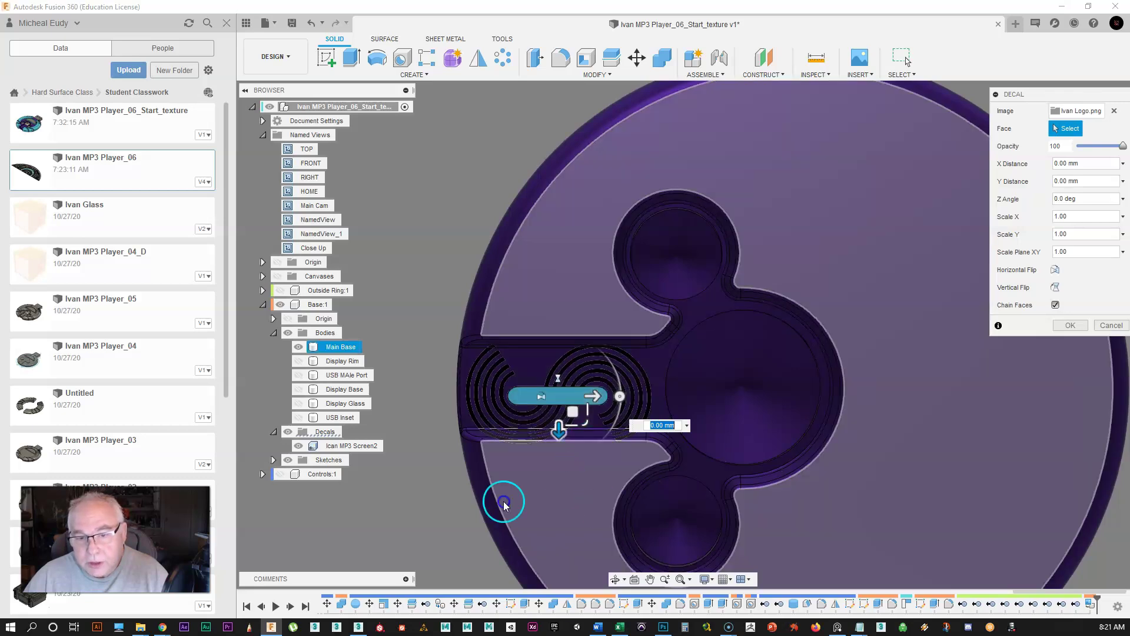
scroll(688, 430, "down", 2)
left_click_drag(661, 361, 677, 333)
left_click(1077, 328)
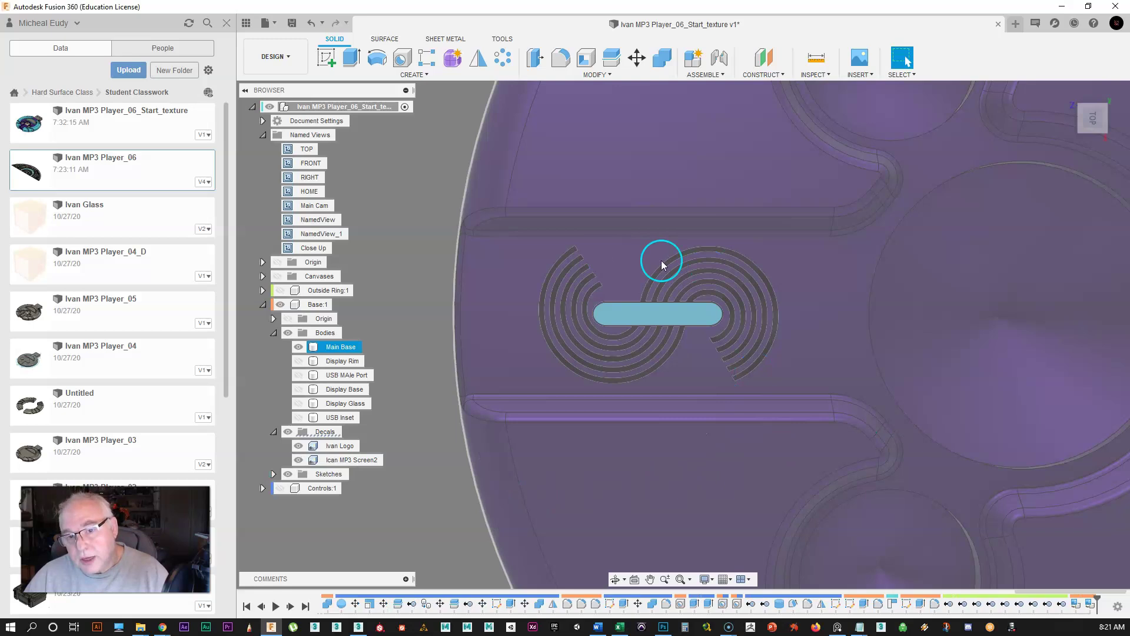
In the home view, show the Display Rim, USB MAle Port, Display Base, Display Glass and USB Inset bodies plus the Outside Ring and Controls components
scroll(809, 349, "down", 6)
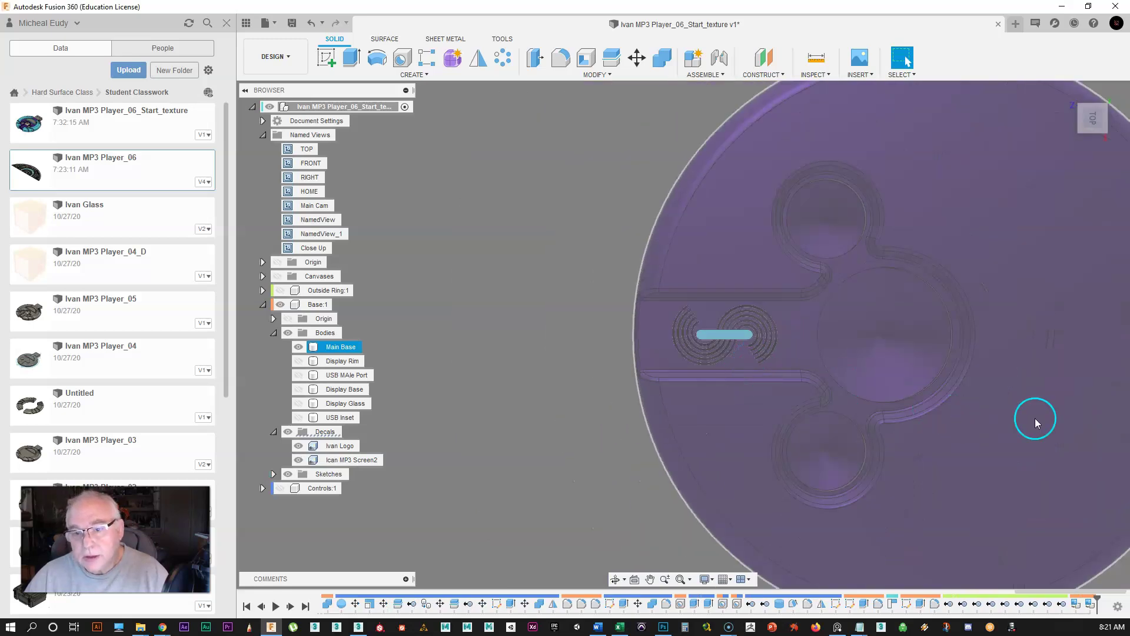
left_click(850, 418)
middle_click_drag(927, 452, 1034, 374, "shift")
left_click(1035, 374)
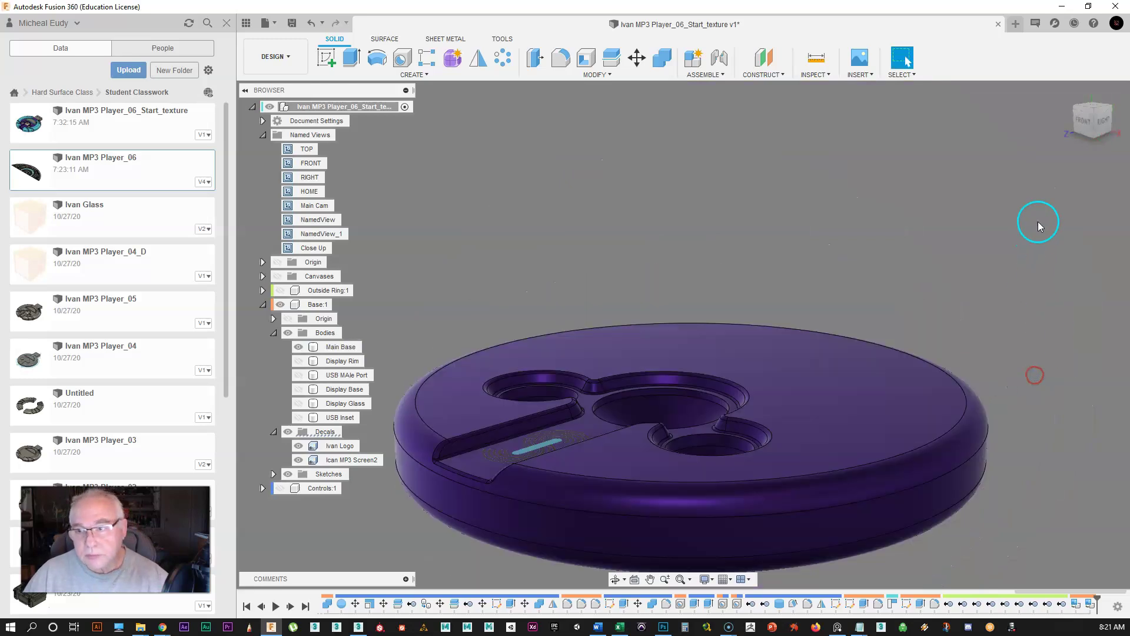
left_click(1065, 90)
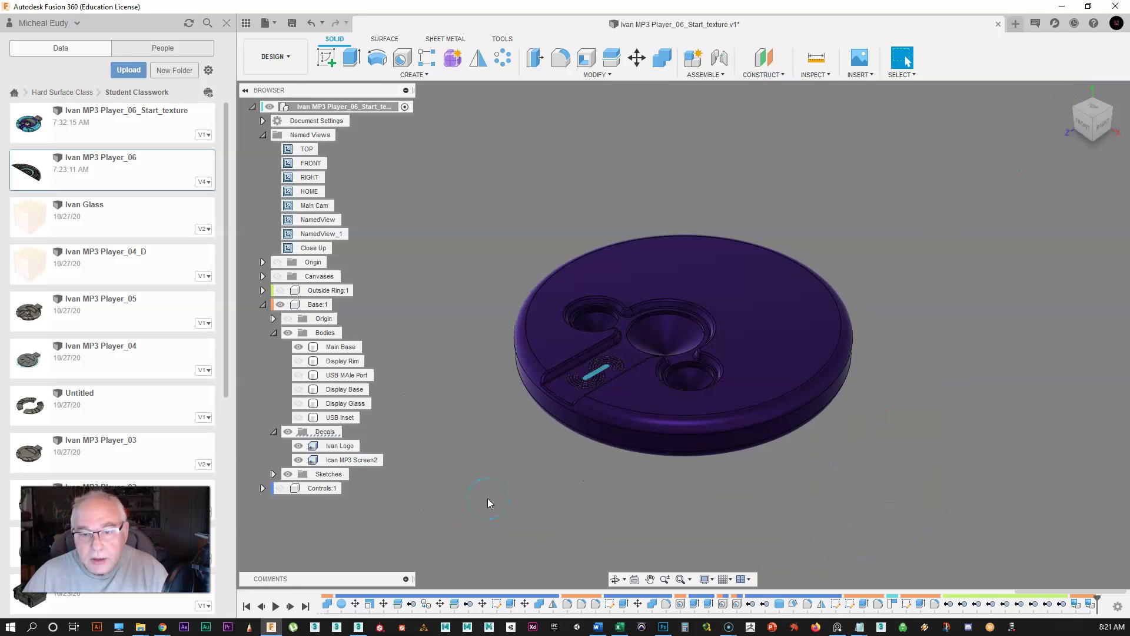
left_click(298, 361)
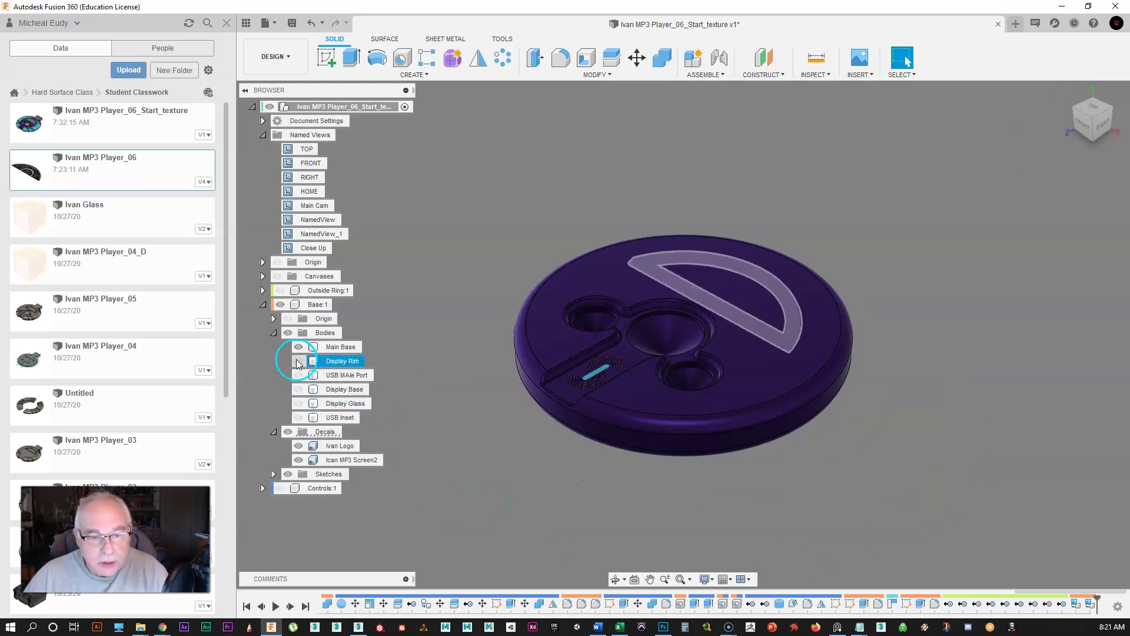
left_click(299, 375)
left_click(298, 389)
left_click(299, 404)
left_click(298, 418)
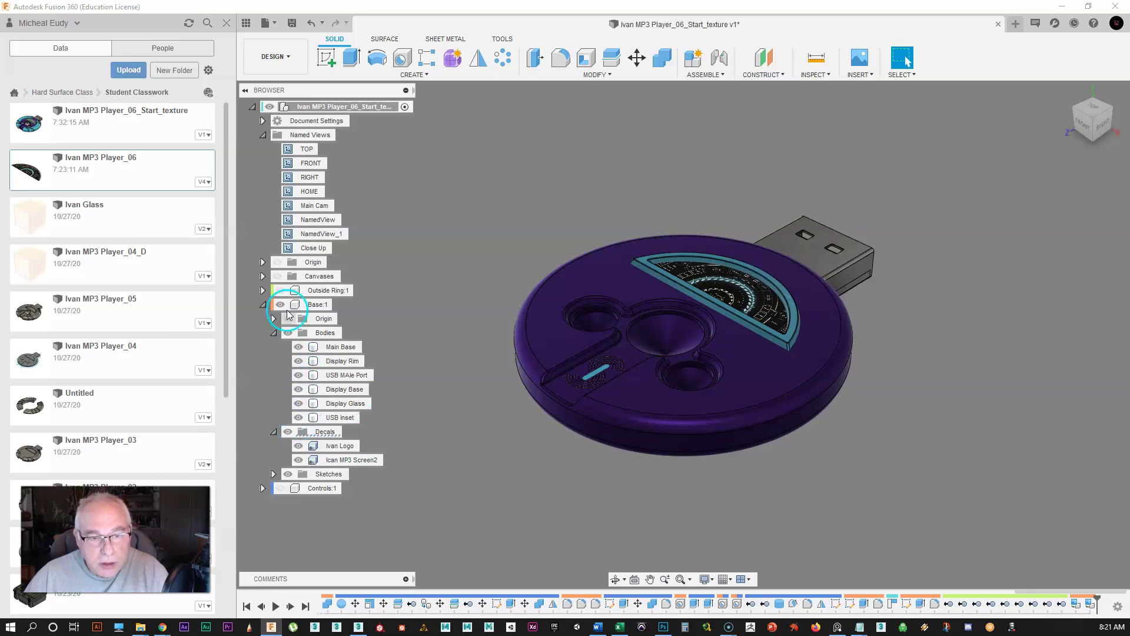
left_click(280, 291)
left_click(280, 489)
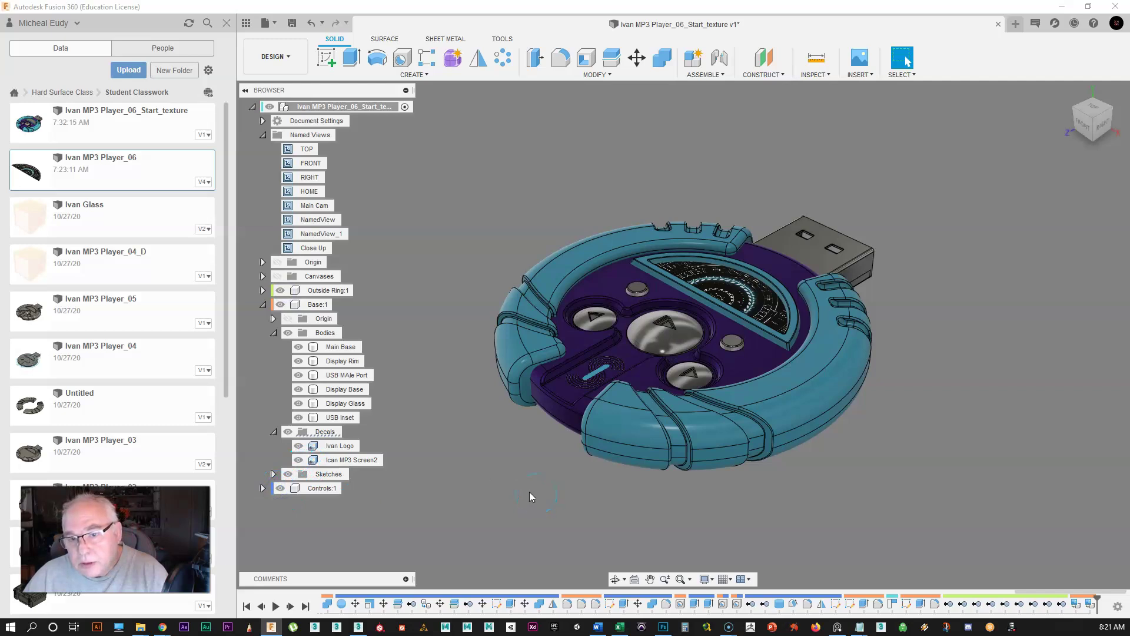
Switch to the Render workspace, apply the Close Up named view, start in-canvas rendering and tilt the camera to a slightly higher angle
left_click(294, 64)
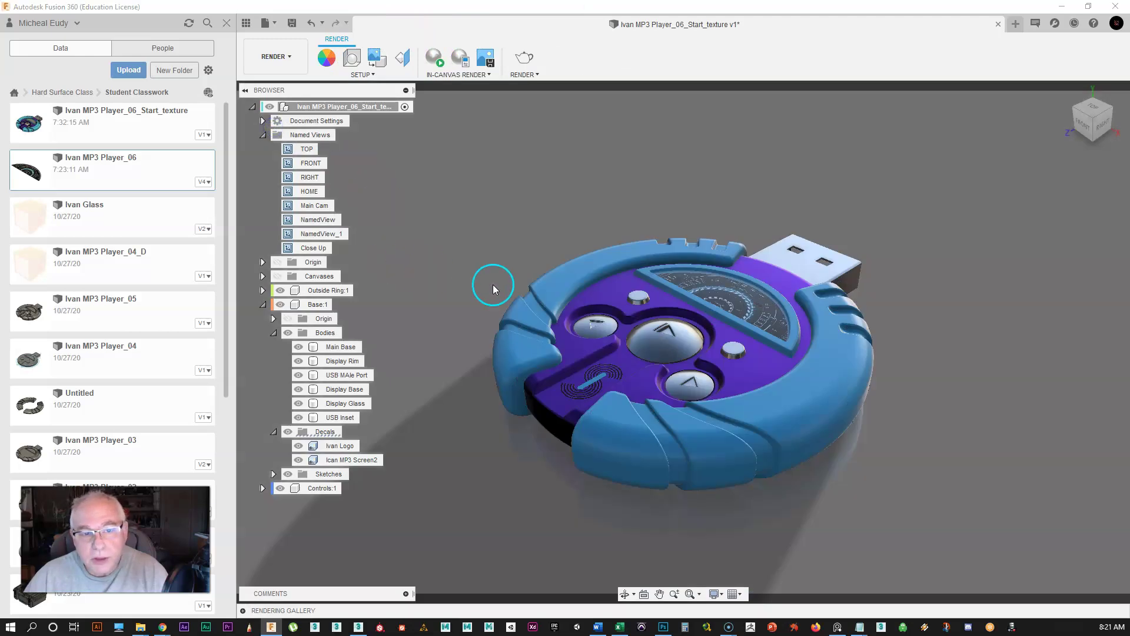
double_click(314, 248)
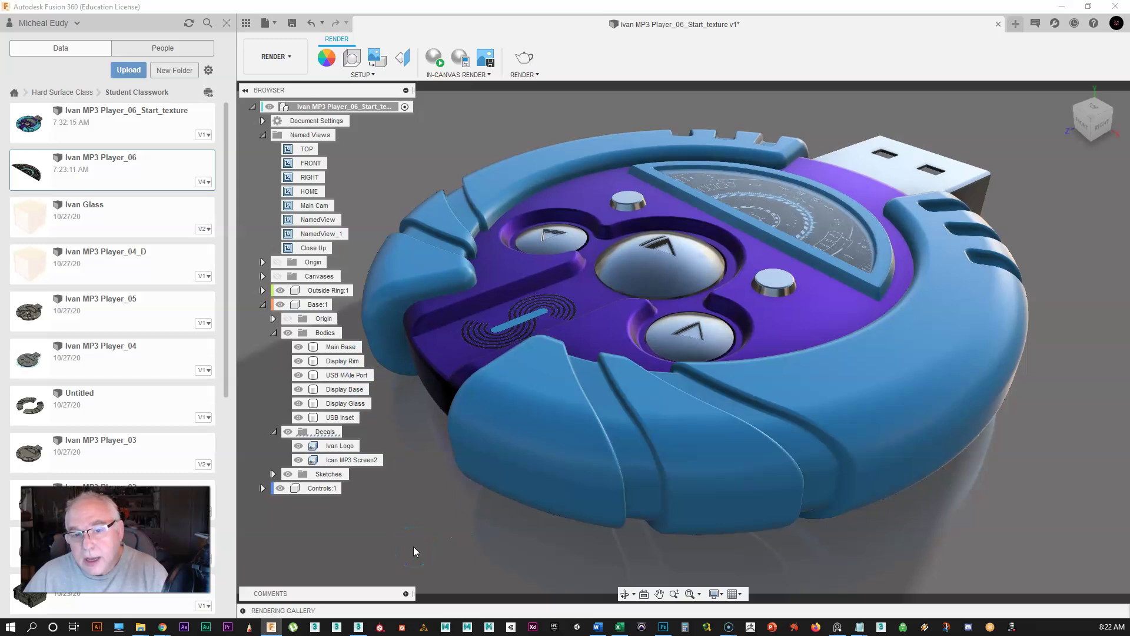
left_click(434, 60)
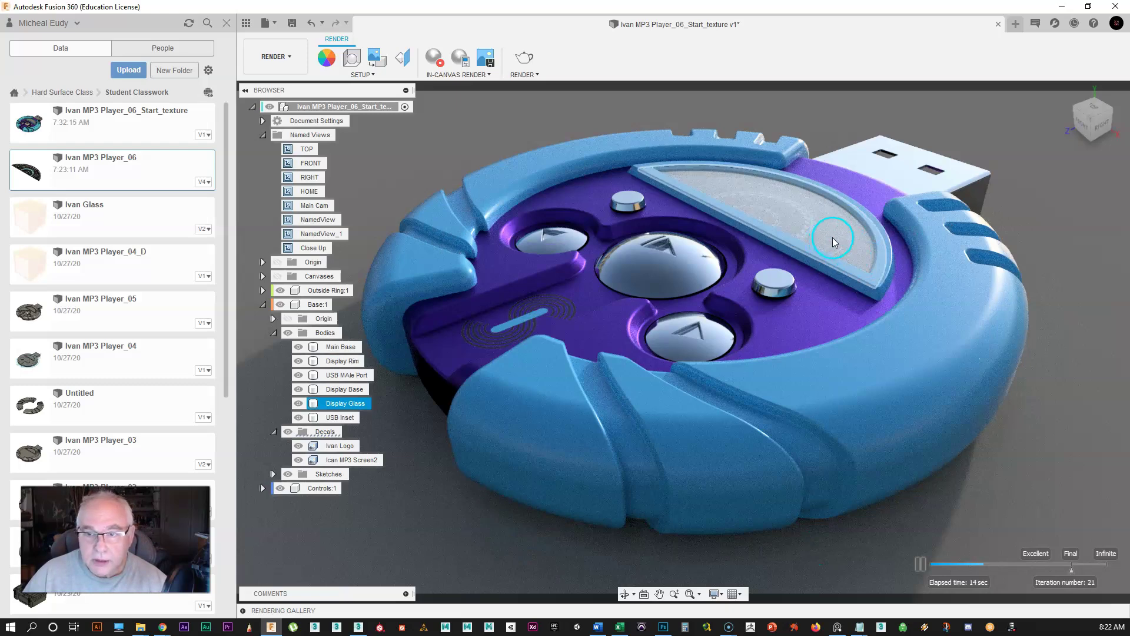
middle_click_drag(829, 550, 803, 566, "shift")
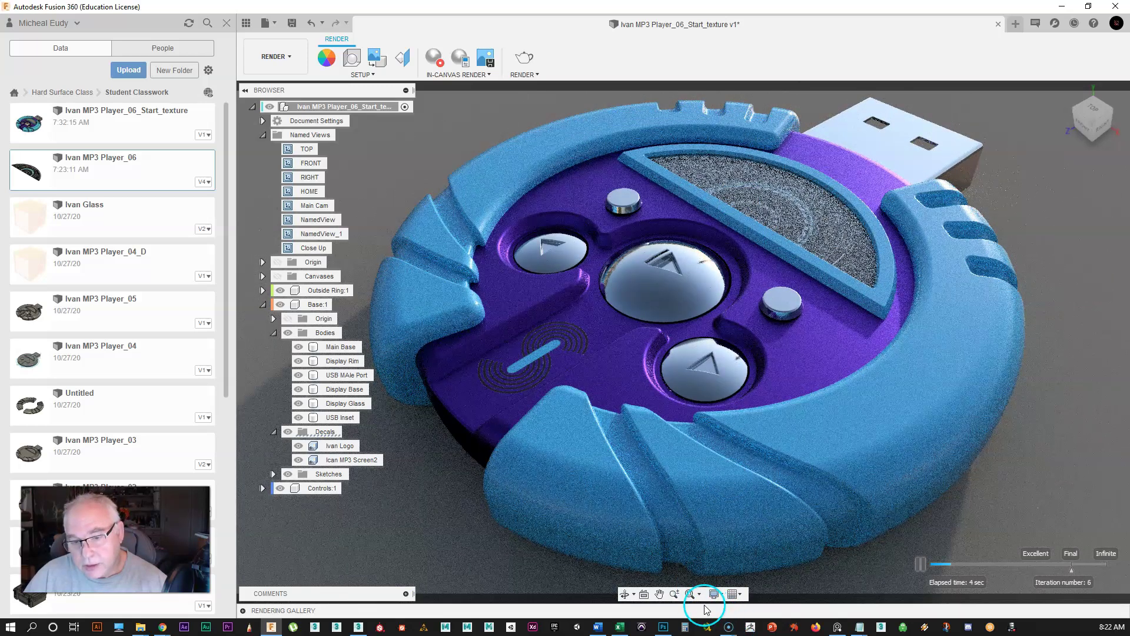
left_click(675, 594)
mouse_move(652, 445)
left_mouse_down()
mouse_move(653, 424)
mouse_move(652, 444)
left_mouse_up()
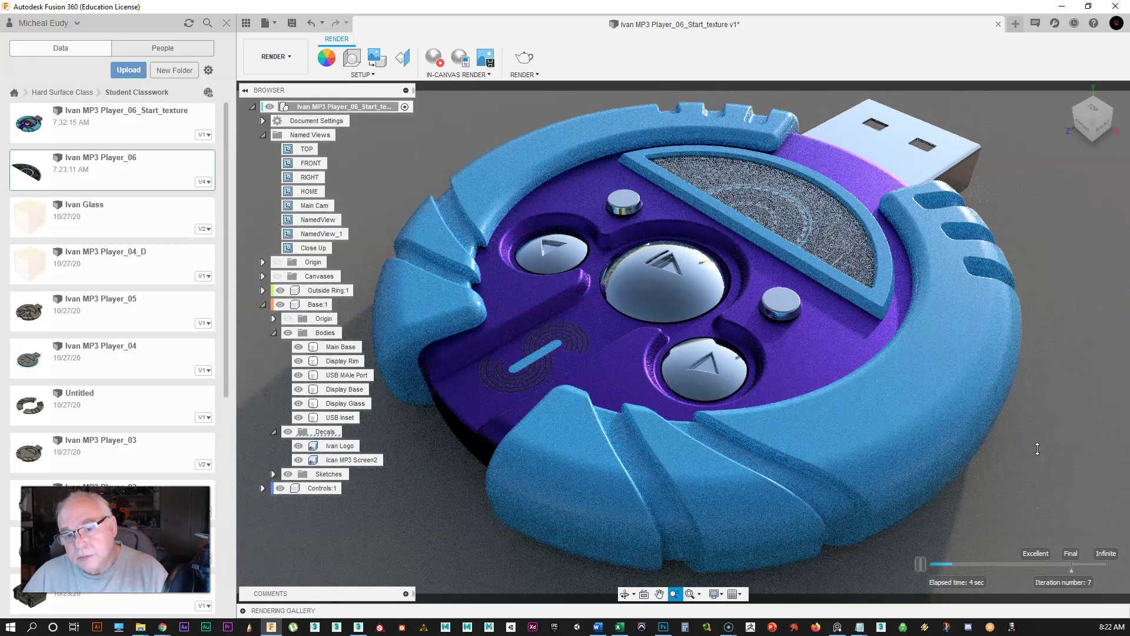
left_click(352, 57)
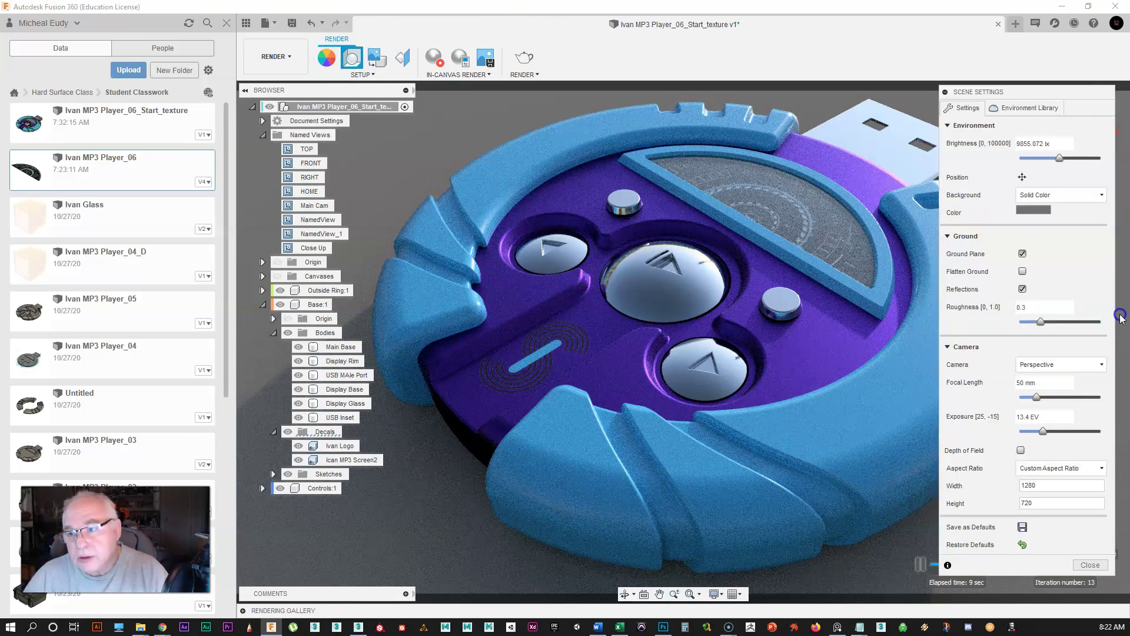
left_click(1024, 178)
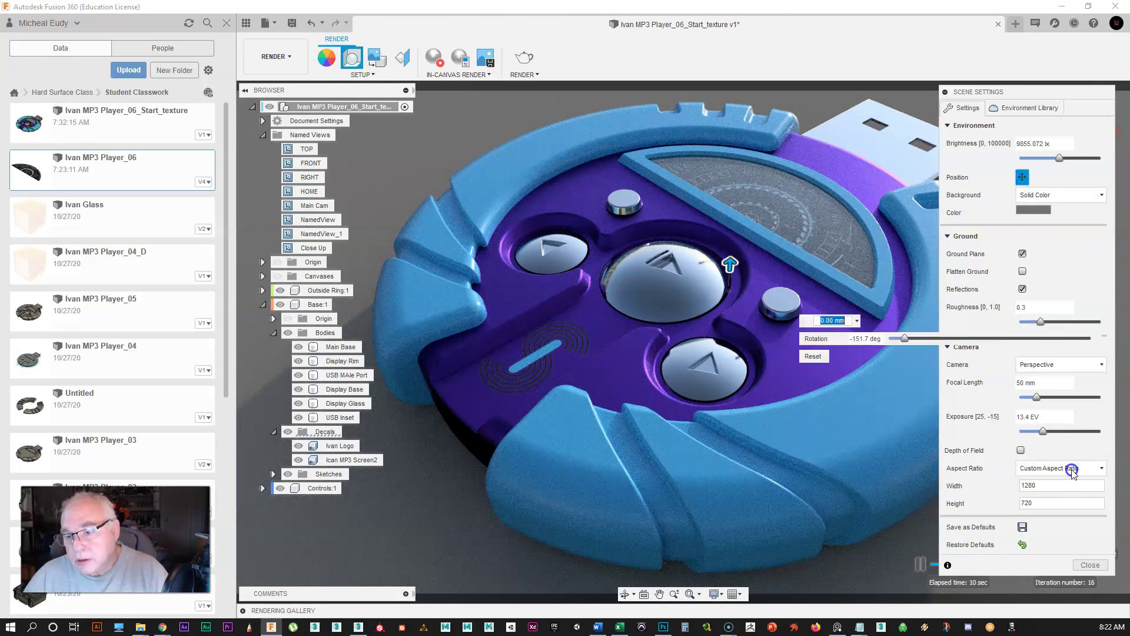
left_click(1090, 564)
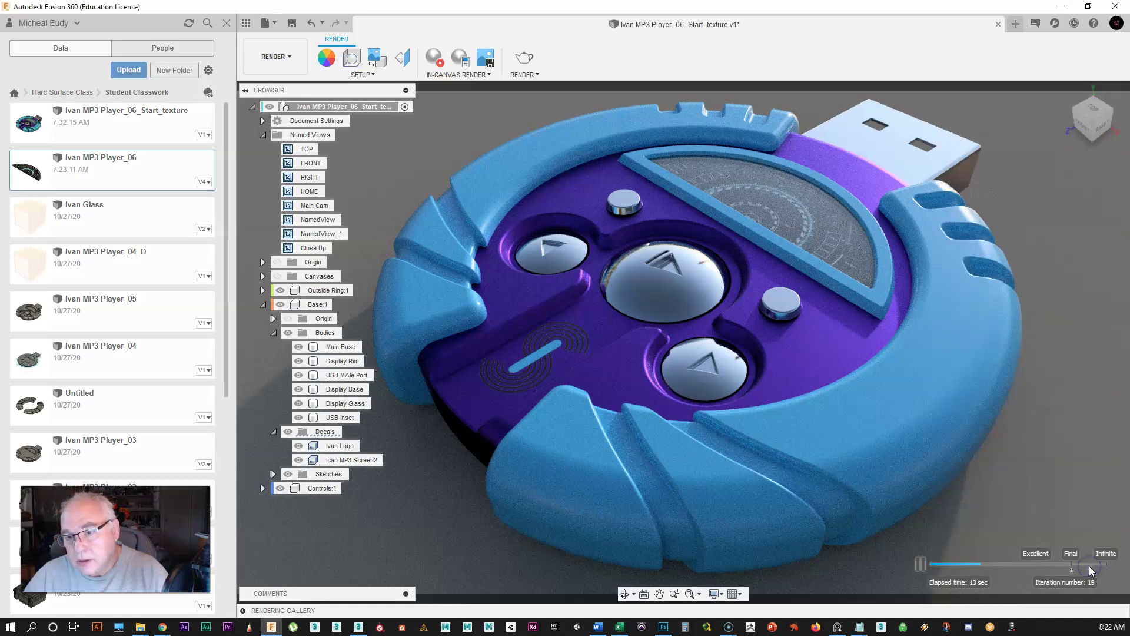
Move the Scene Settings clear of the model, try different environment rotations, and set the rotation to about -157 degrees
left_click(355, 58)
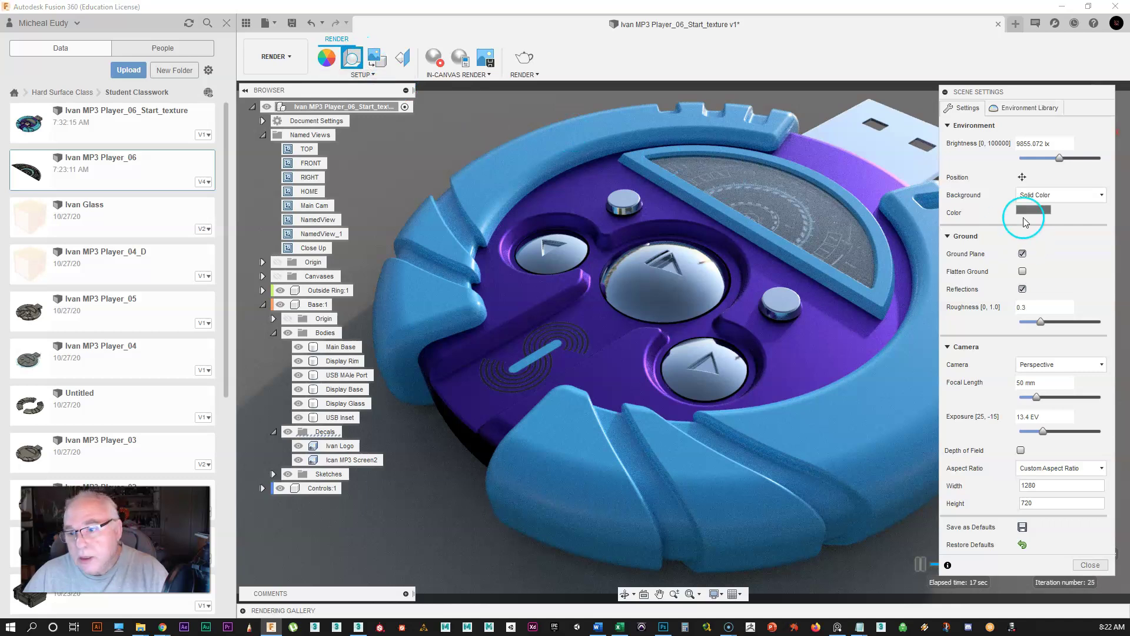
left_click(1022, 177)
left_click_drag(985, 94, 53, 141)
left_click_drag(905, 344, 899, 342)
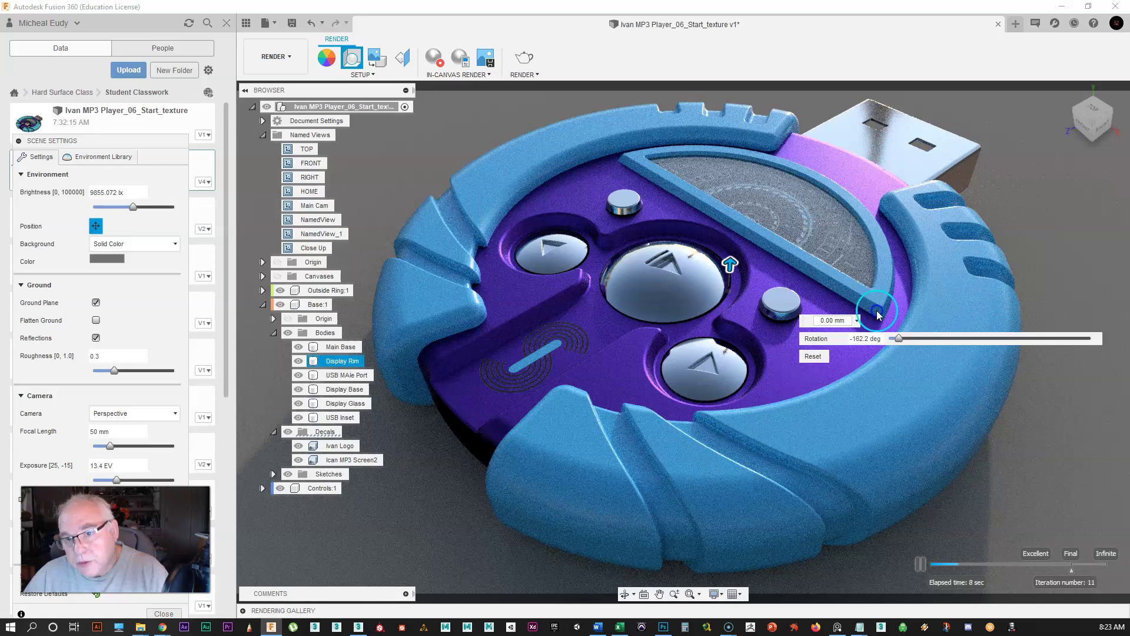
left_click_drag(904, 342, 929, 345)
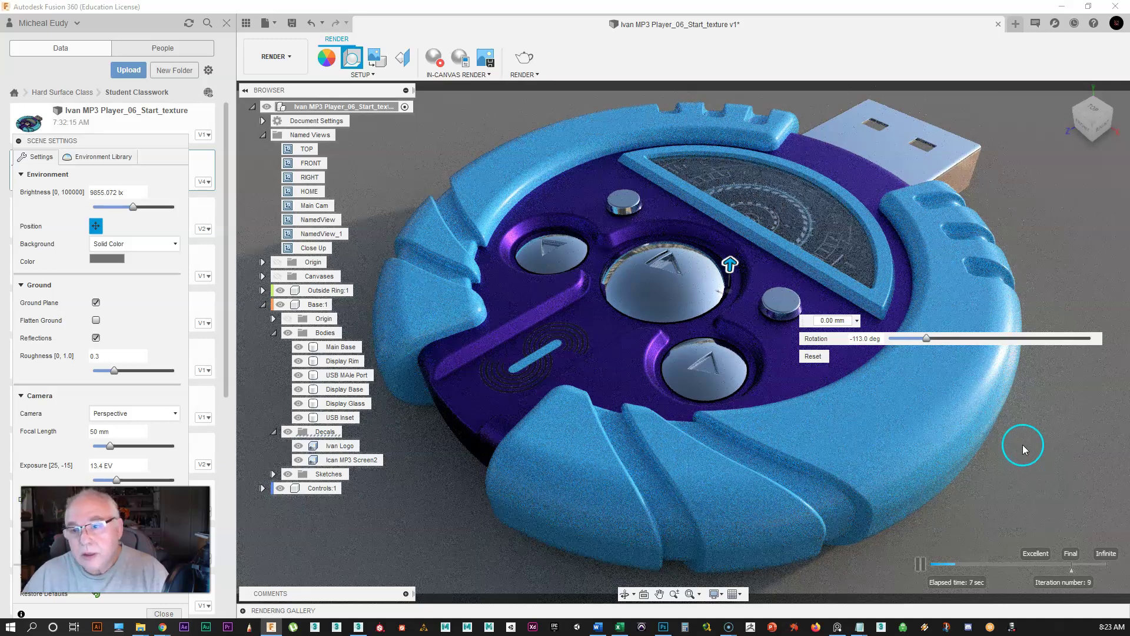
left_click_drag(926, 341, 903, 346)
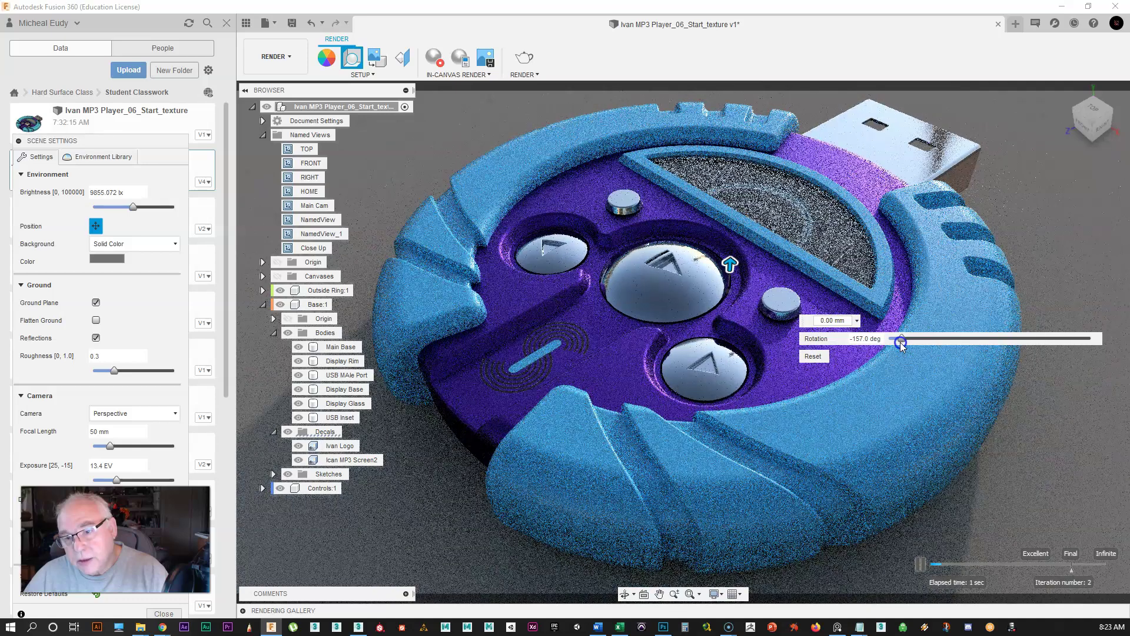
Let the in-canvas render refine with the new environment rotation and close the Scene Settings
left_click(954, 536)
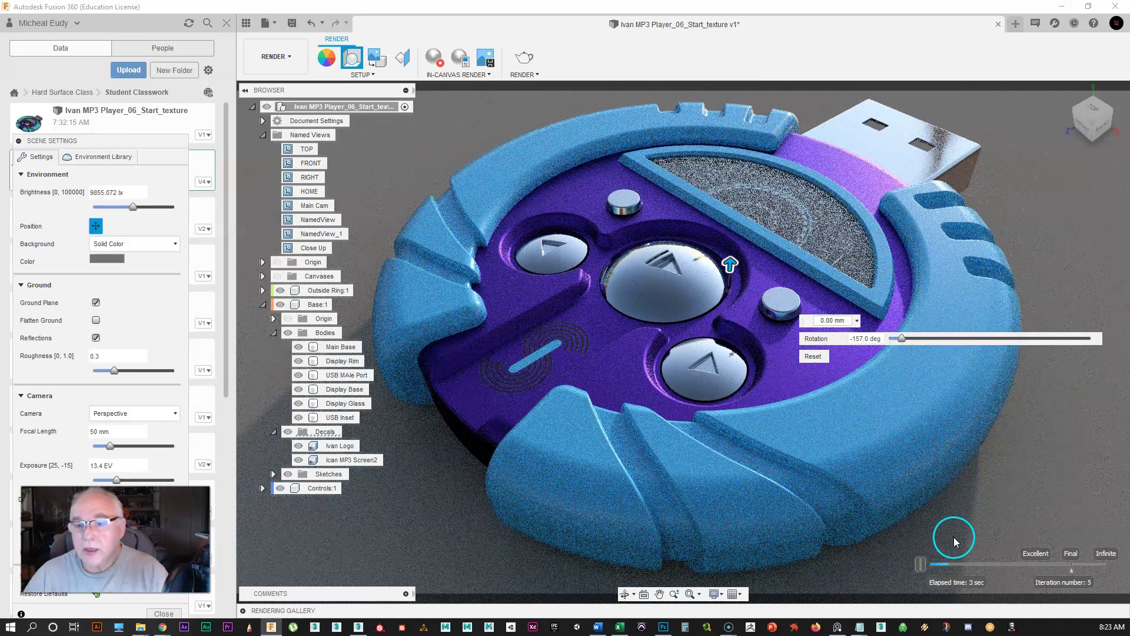
left_click(941, 154)
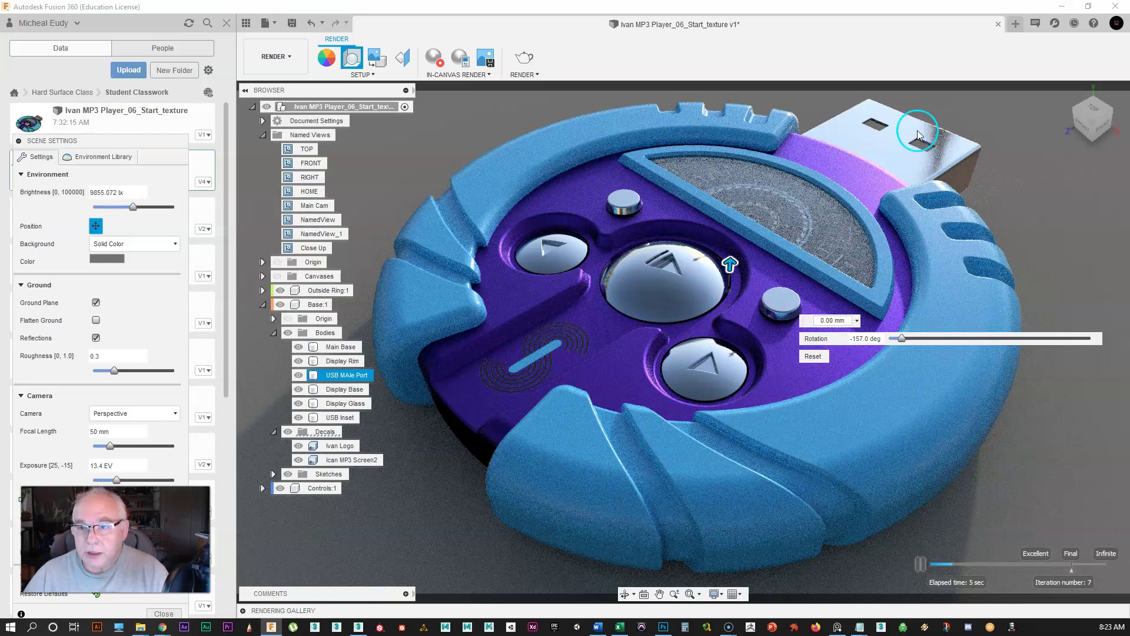
left_click(959, 172)
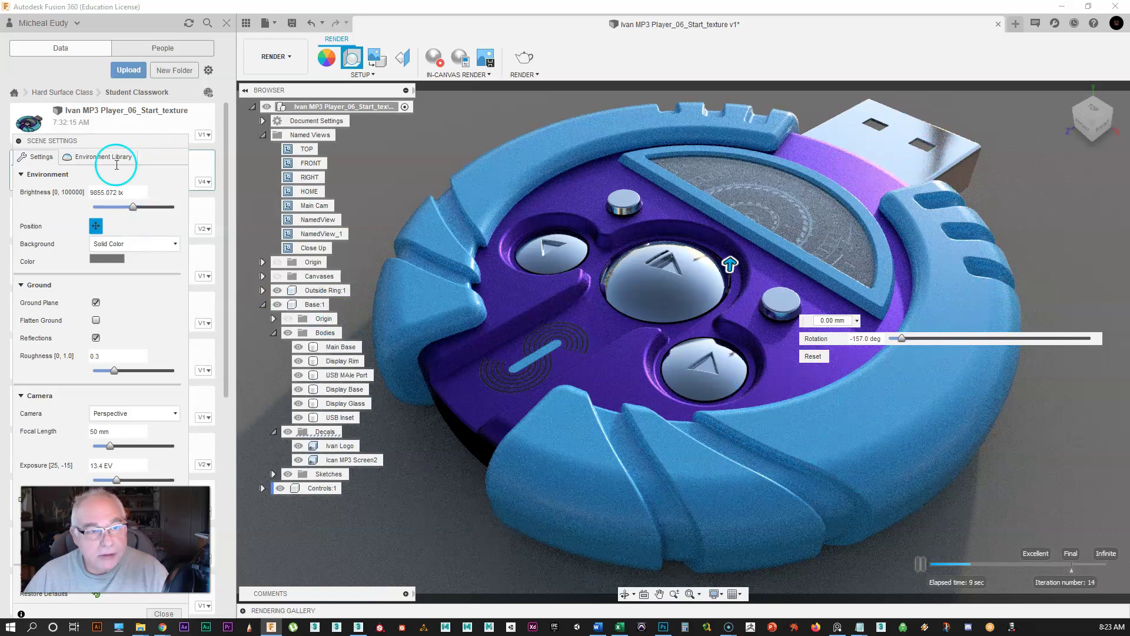
left_click_drag(77, 129, 516, 53)
left_click(597, 537)
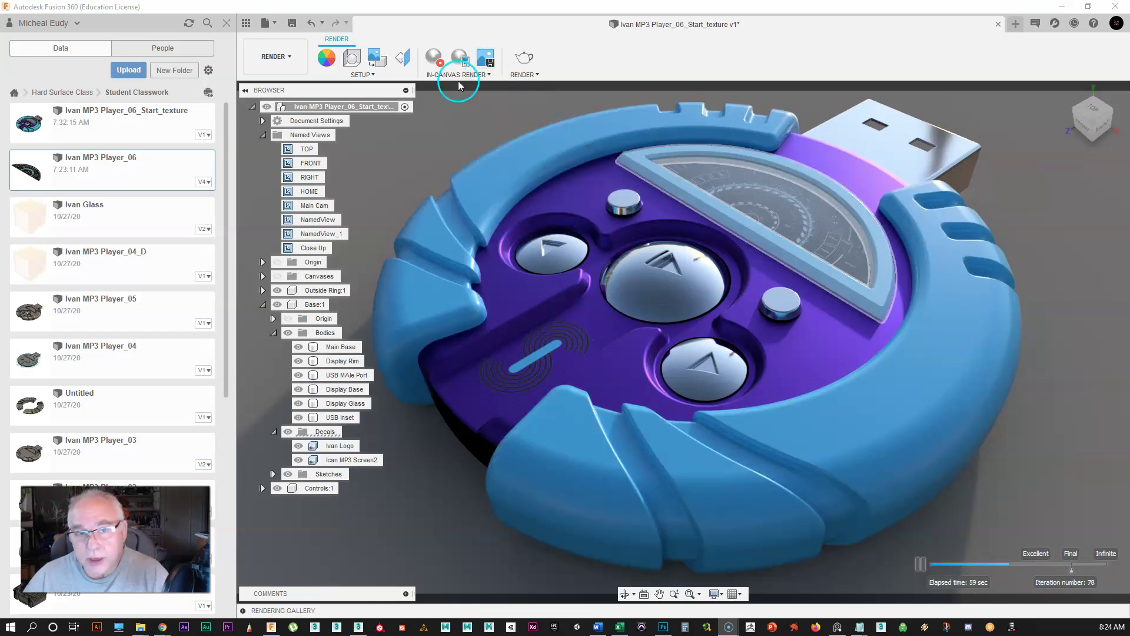
left_click(486, 59)
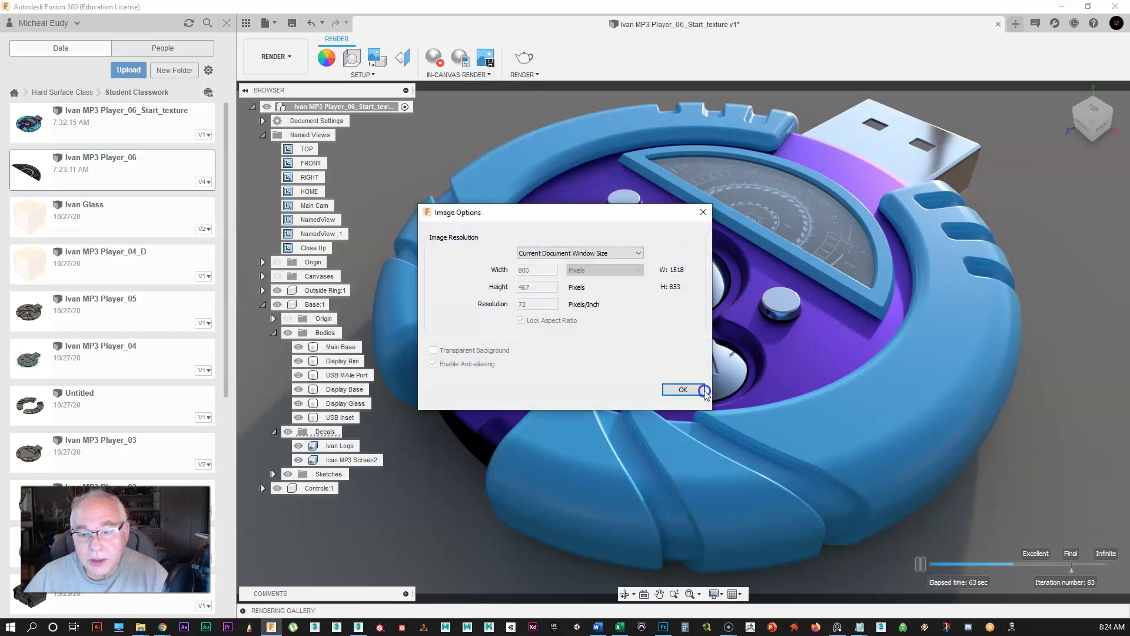
left_click(682, 390)
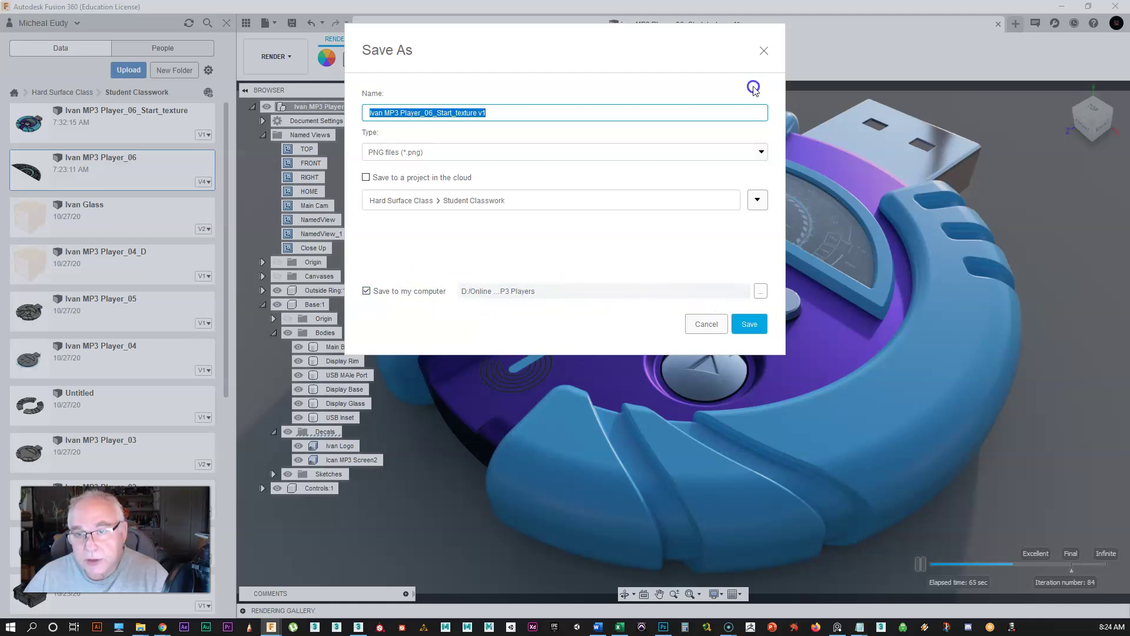
left_click(765, 51)
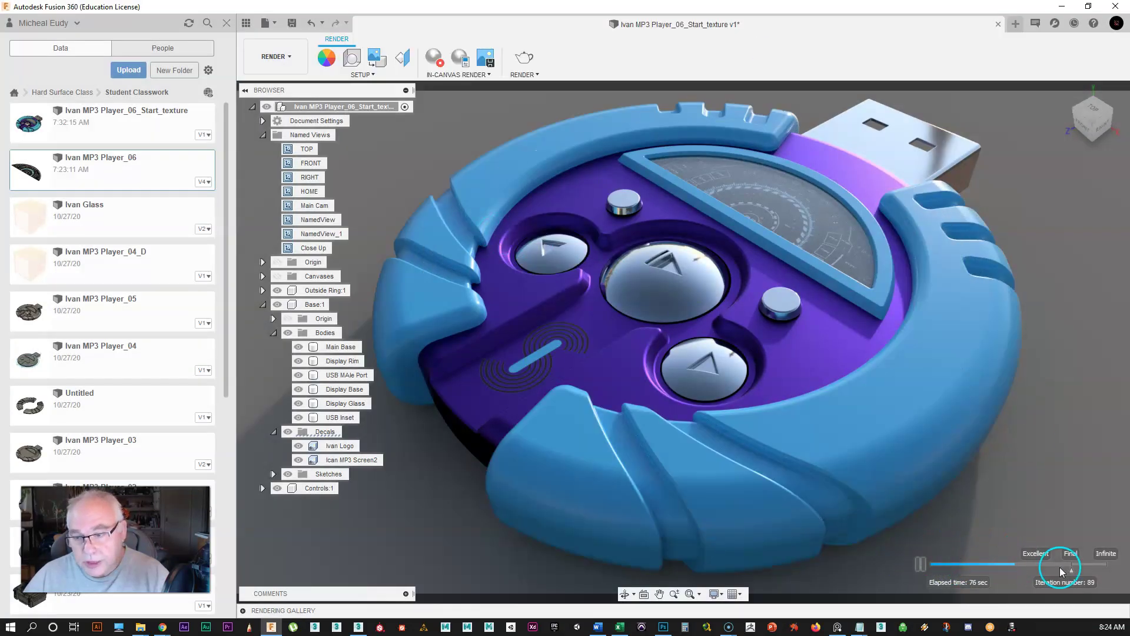
Stop and restart in-canvas rendering, and capture the image at the current document window size
left_click(433, 61)
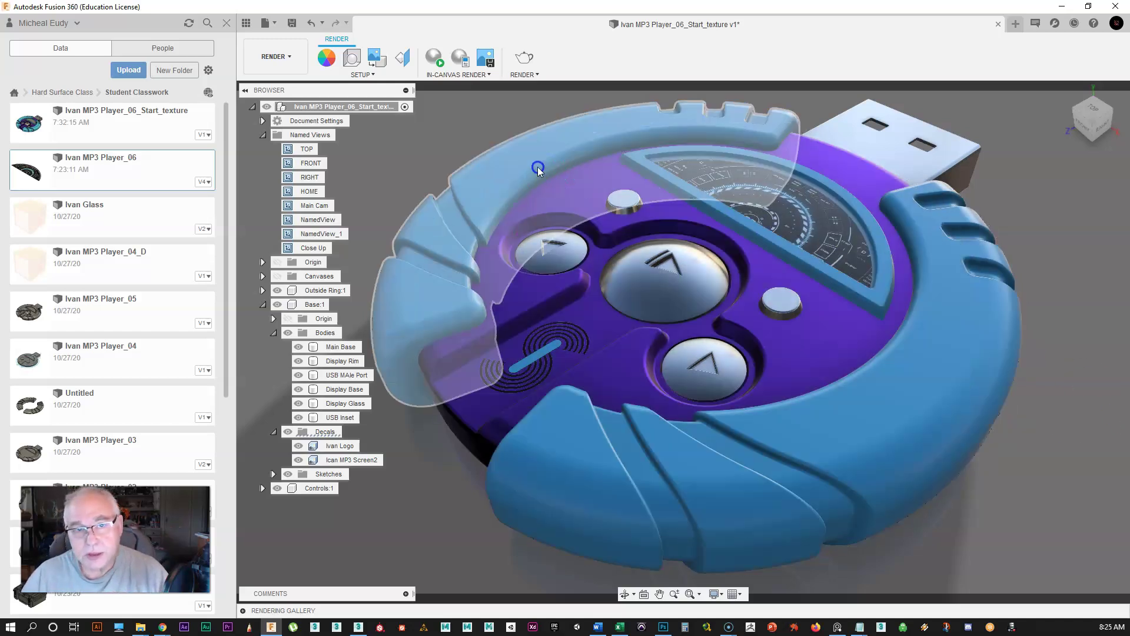
left_click(435, 57)
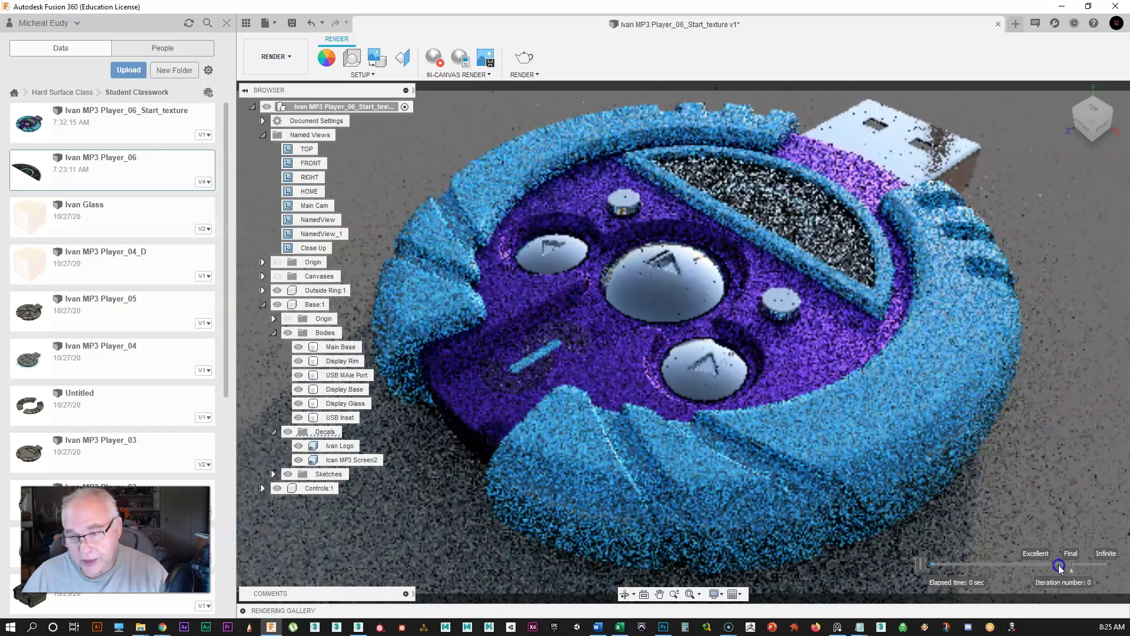
left_click(486, 57)
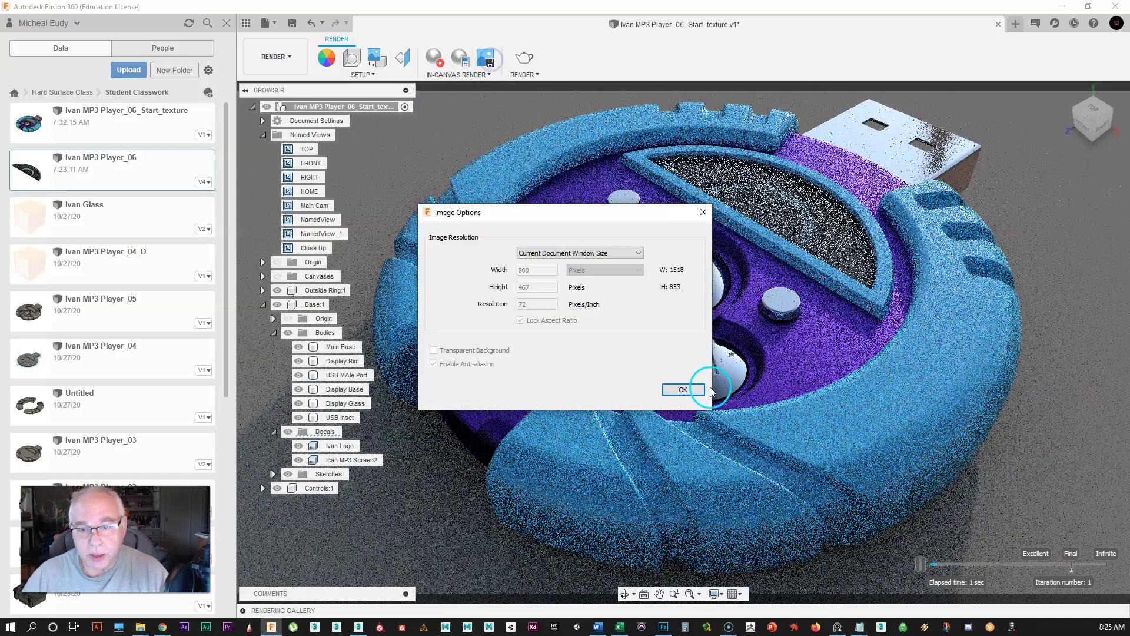
left_click(683, 390)
left_click(745, 325)
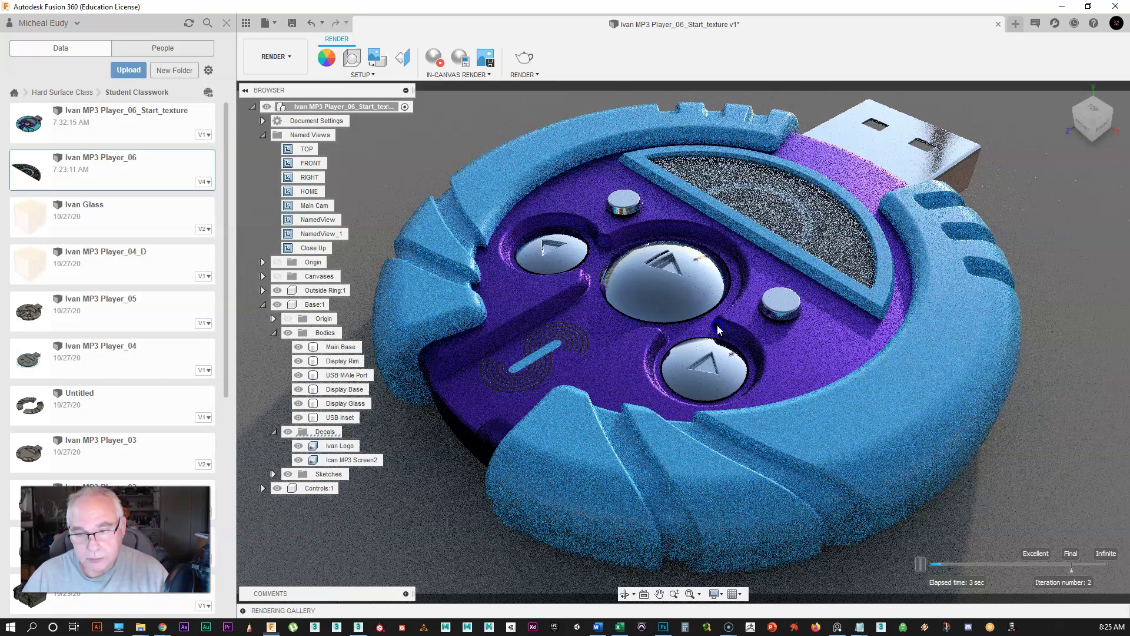
Switch to Photoshop, activate the Move tool, and examine the ring's edges and surfaces in the 15 min render of Ivan MP3 Player_06 v2.png
left_click(664, 628)
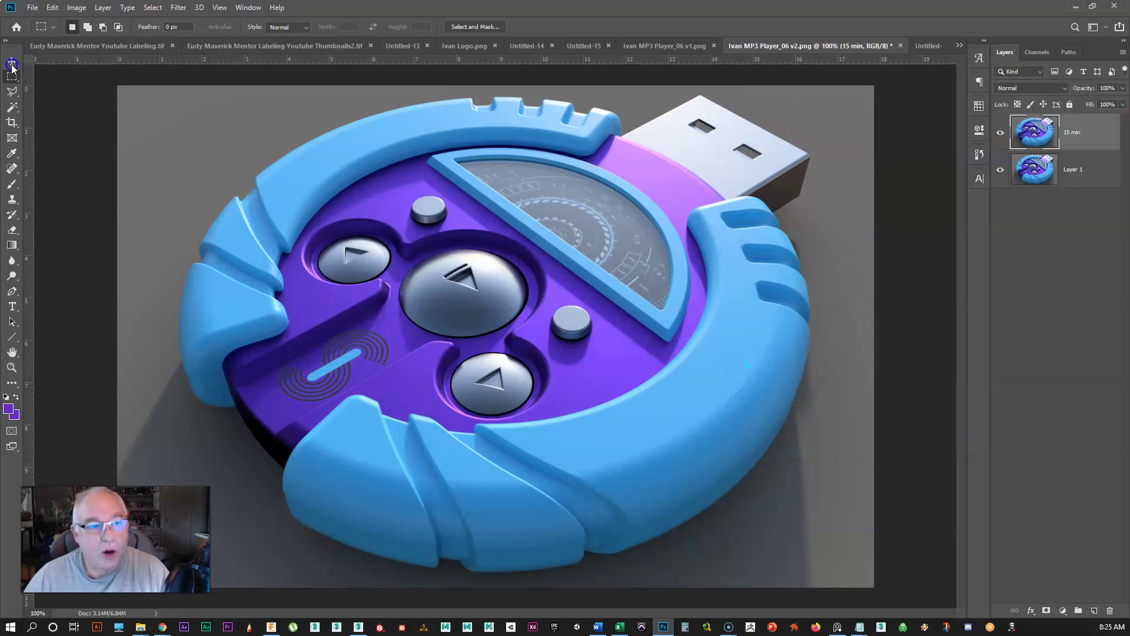
key("v")
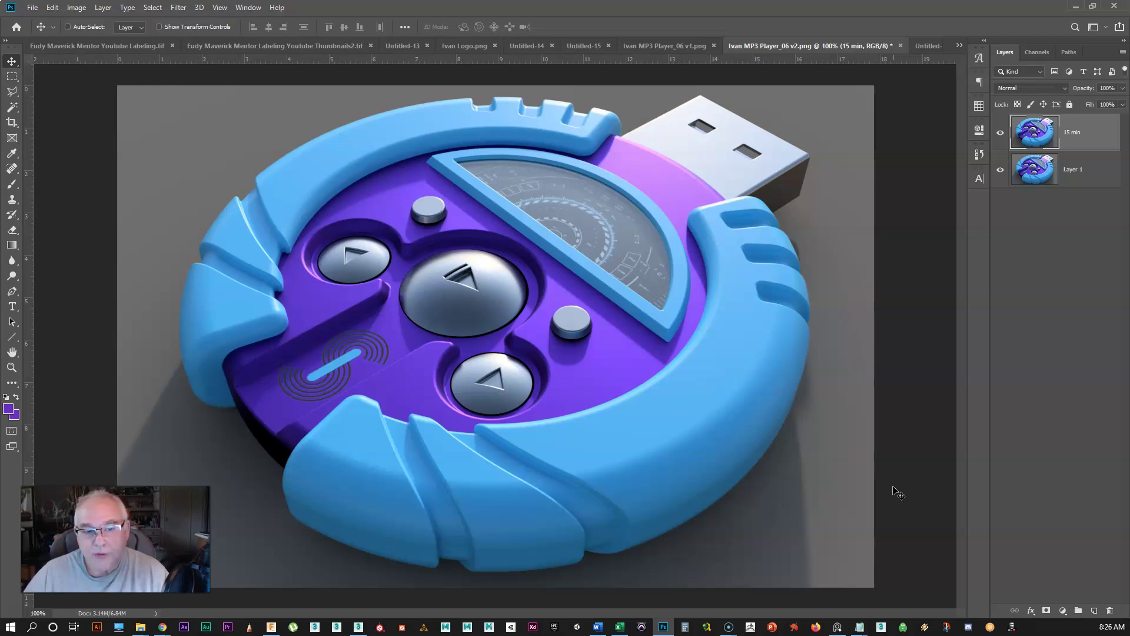
left_click(549, 442)
left_click(491, 439)
left_click(421, 436)
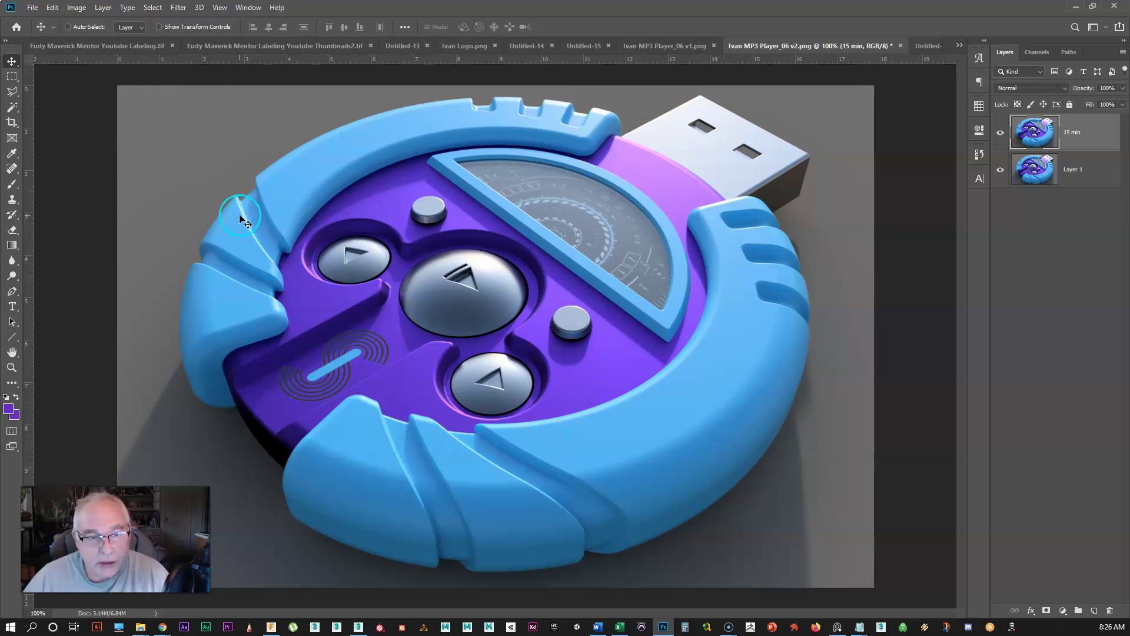